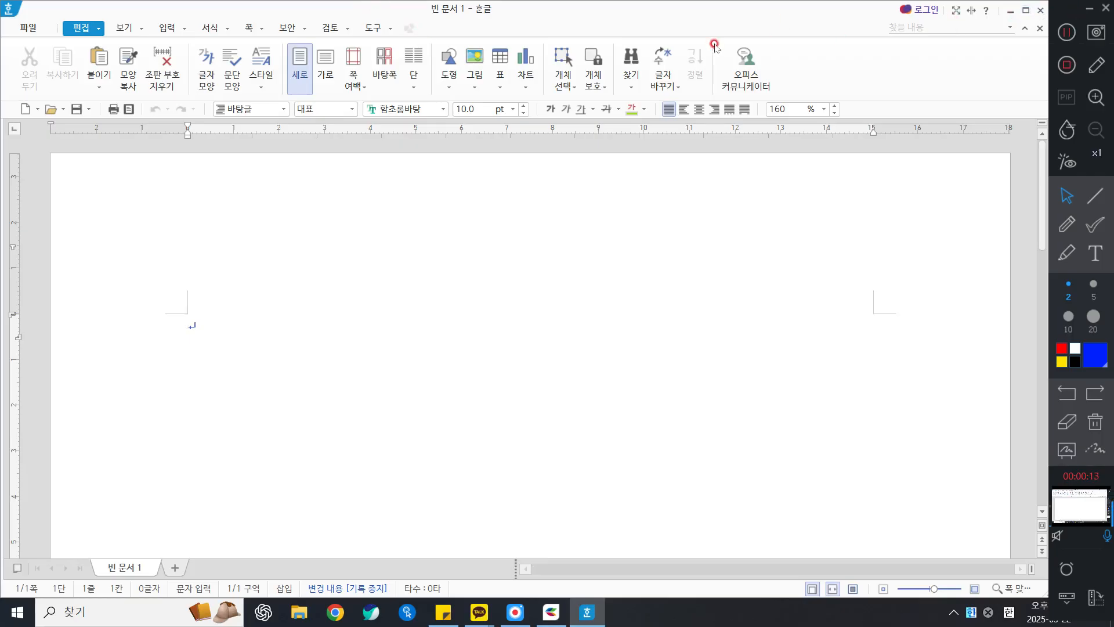
- Open the page setup and set the top margin and the header margin to 10 mm each
click(375, 357)
key(F7)
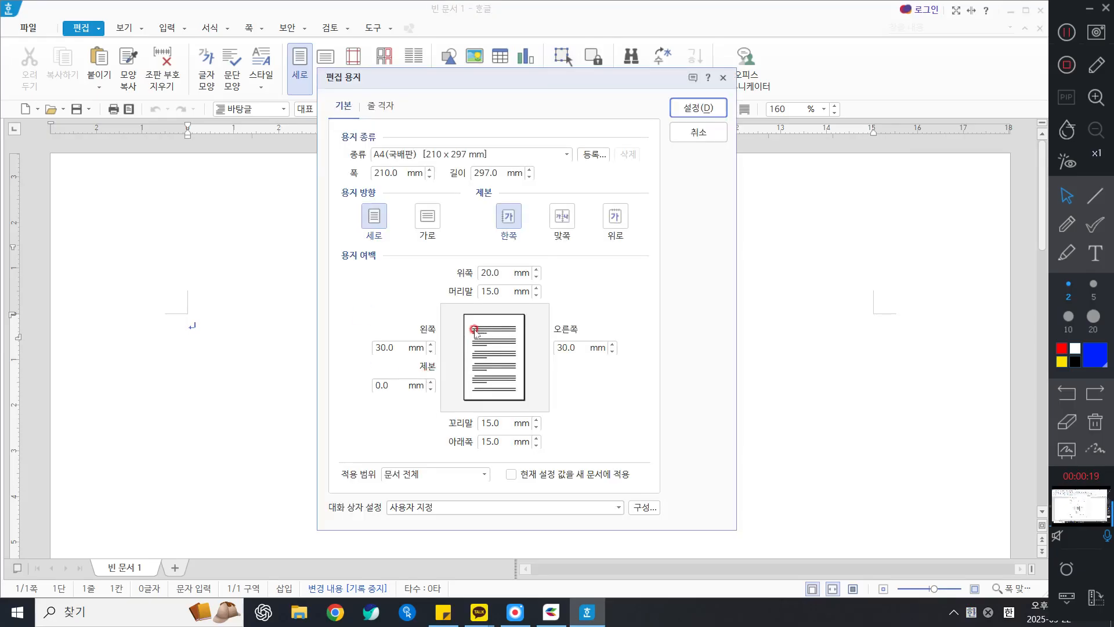
double_click(511, 273)
text(1)
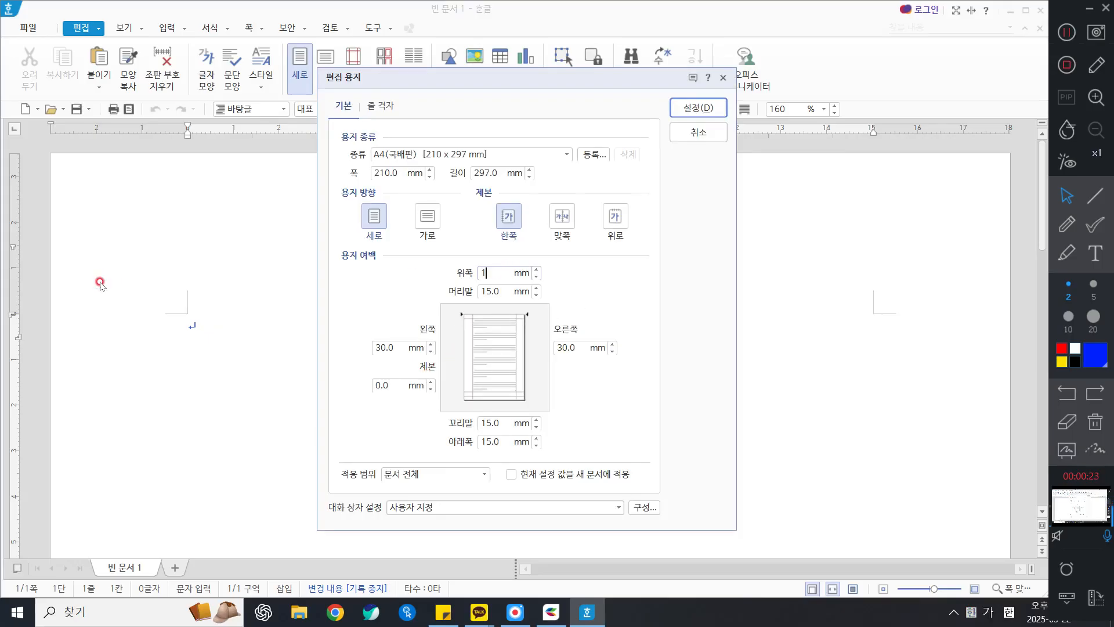
text(0)
key(Tab)
text(10)
key(Tab)
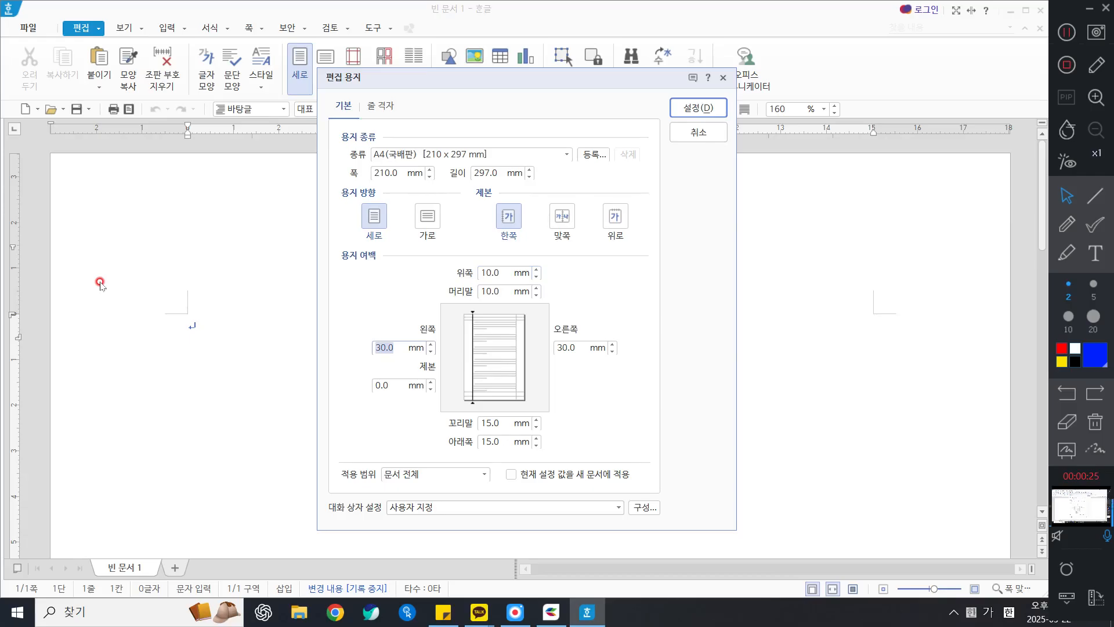
- Set the left and right margins to 11 mm, the footer and bottom margins to 10 mm, and apply the page setup
text(11)
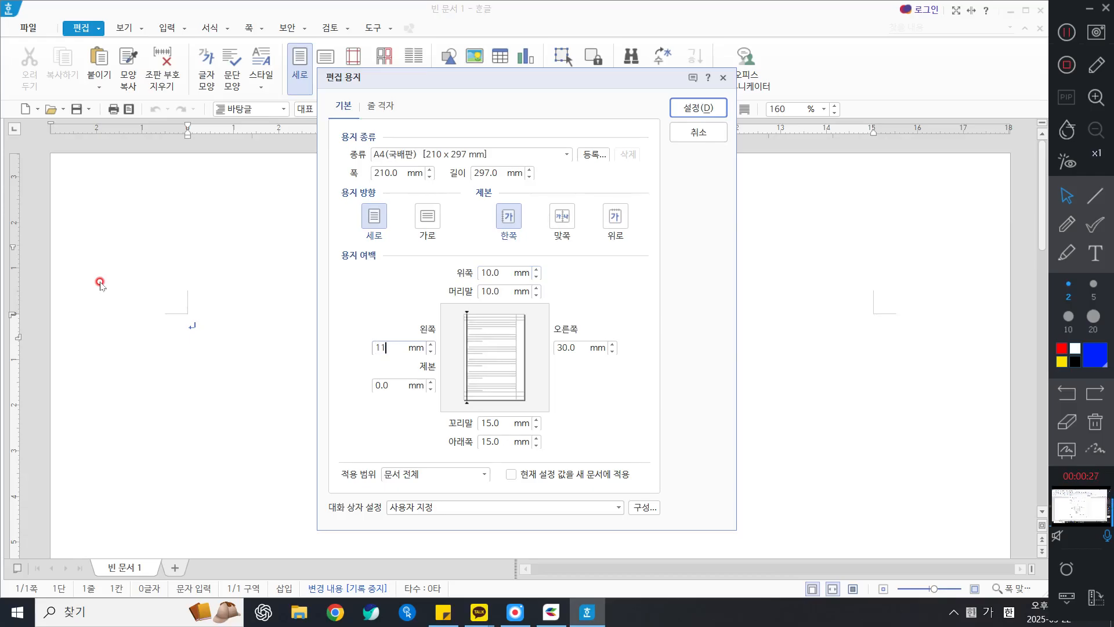
key(Tab)
key(Tab)
text(11)
key(Tab)
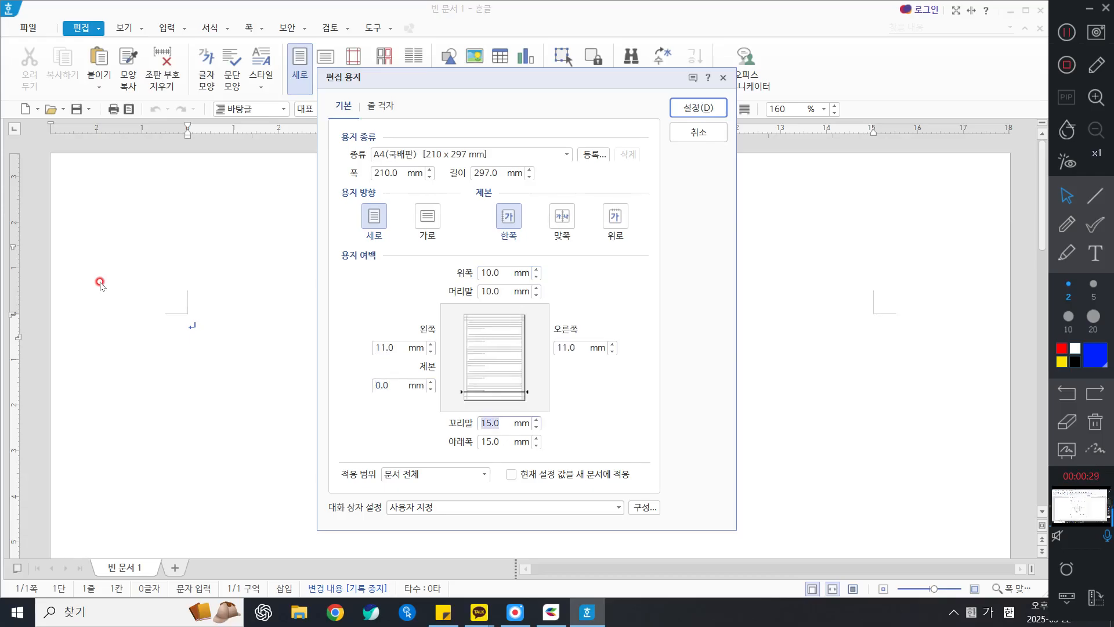
text(10)
key(Tab)
text(10)
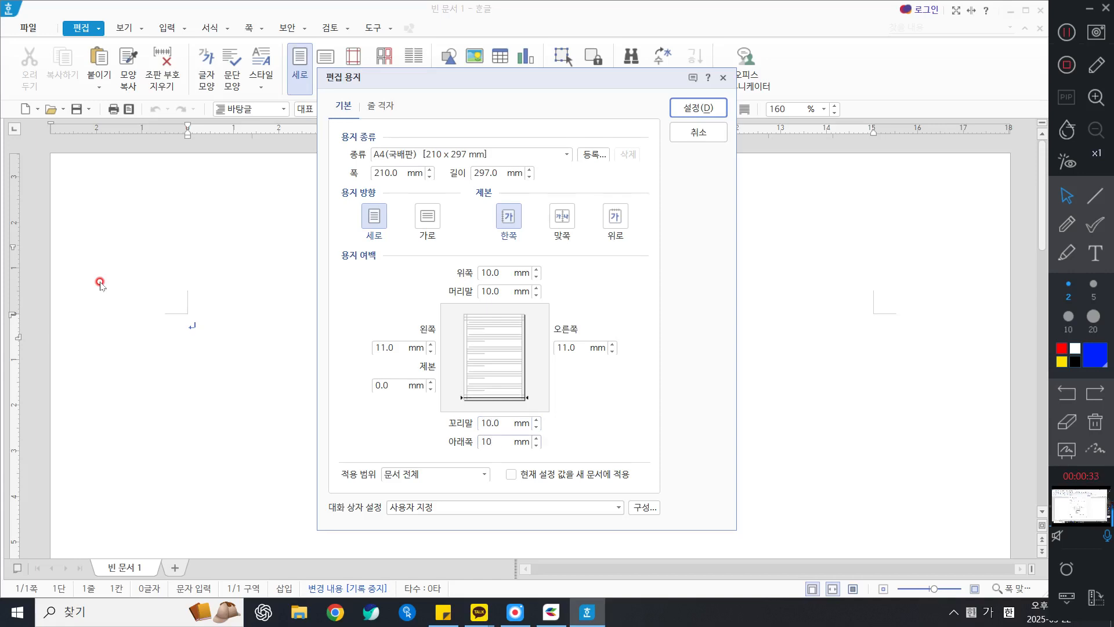
key(Return)
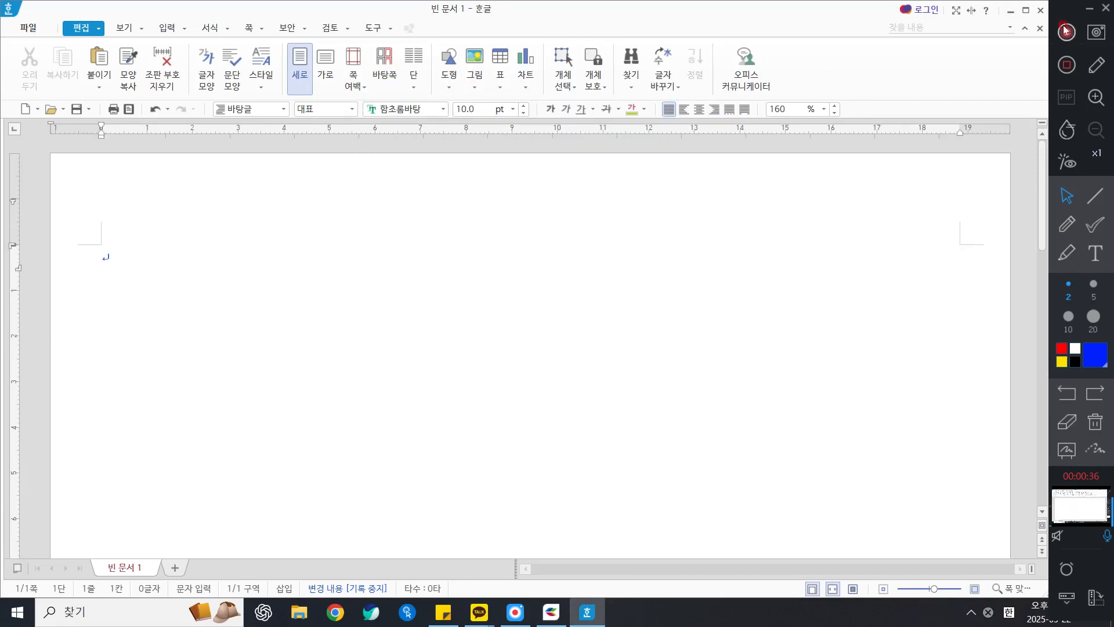
- Enter the question numbers "1." and "2." on the first page with four blank lines between them
click(1065, 29)
click(287, 283)
text(1.)
key(Return)
key(Return)
key(Return)
key(Return)
key(Return)
text(2.)
key(Return)
key(Return)
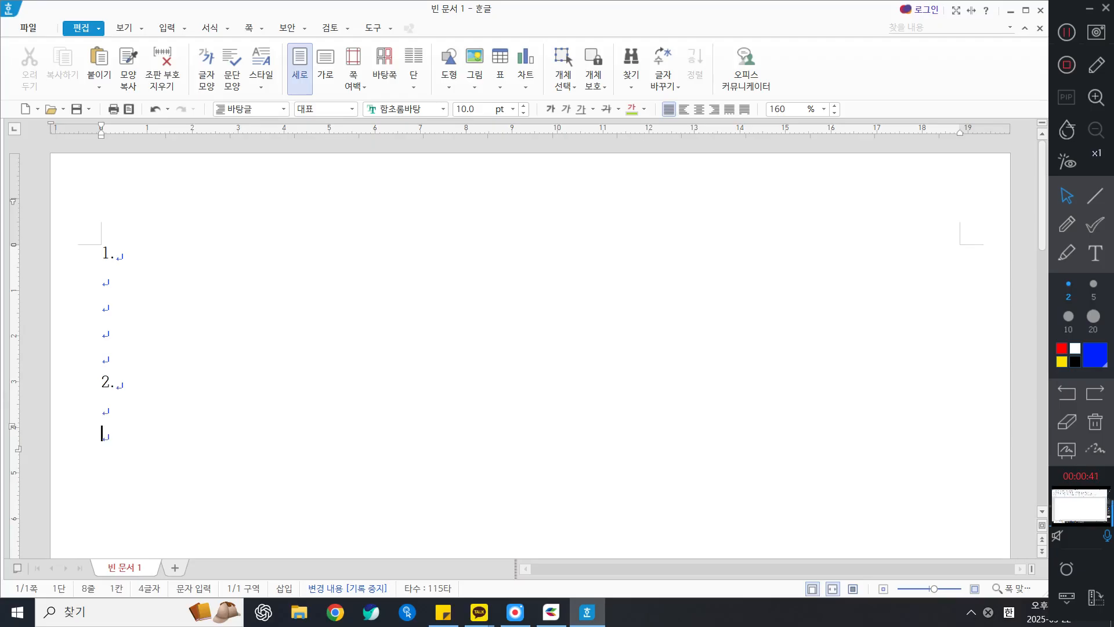
- Start a new section on page two and enter "3." and "4." with four blank lines between them
key(ctrl+Return)
text(3.)
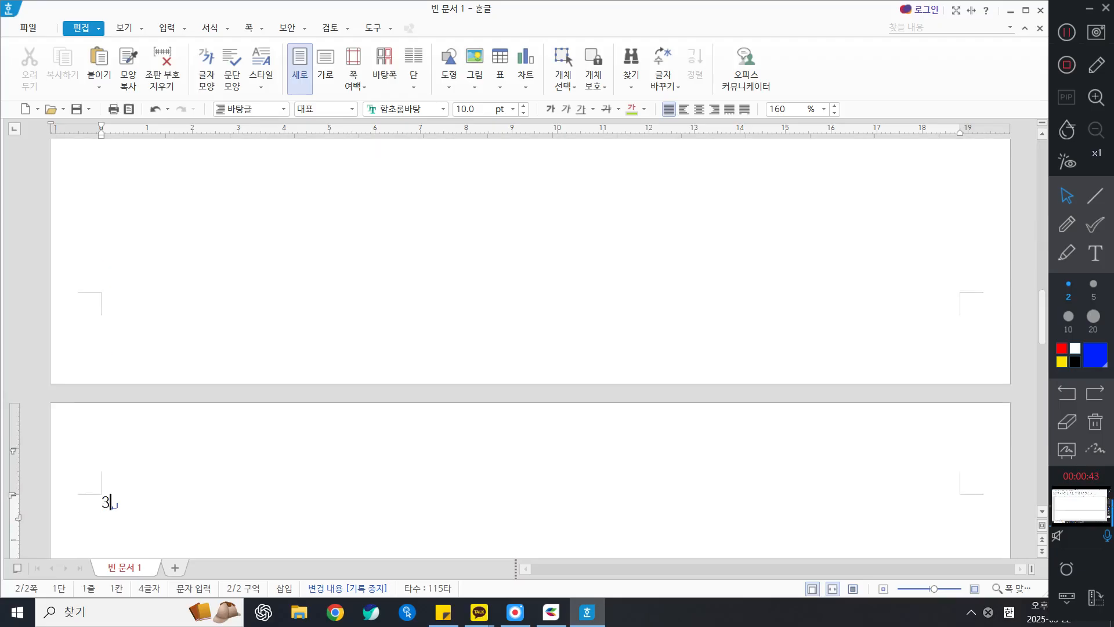
key(Return)
key(Return)
key(Return)
key(Return)
key(Return)
text(4.)
key(Return)
key(Return)
key(Return)
key(Return)
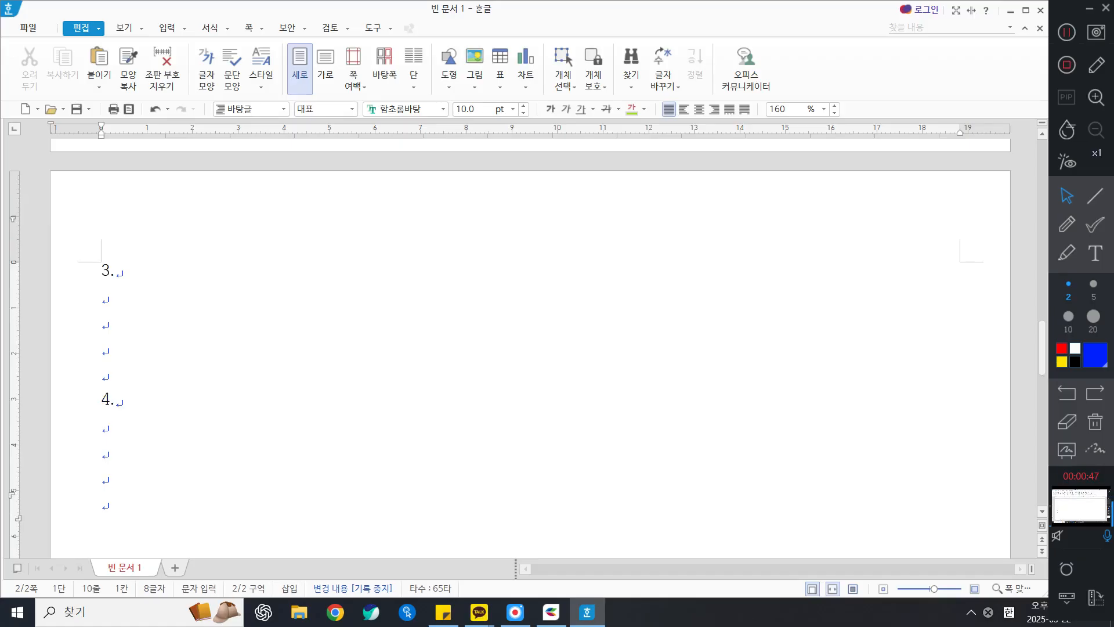
- Remove the extra blank lines below "4." and start another new section on page three
key(BackSpace)
key(BackSpace)
key(alt+shift+Return)
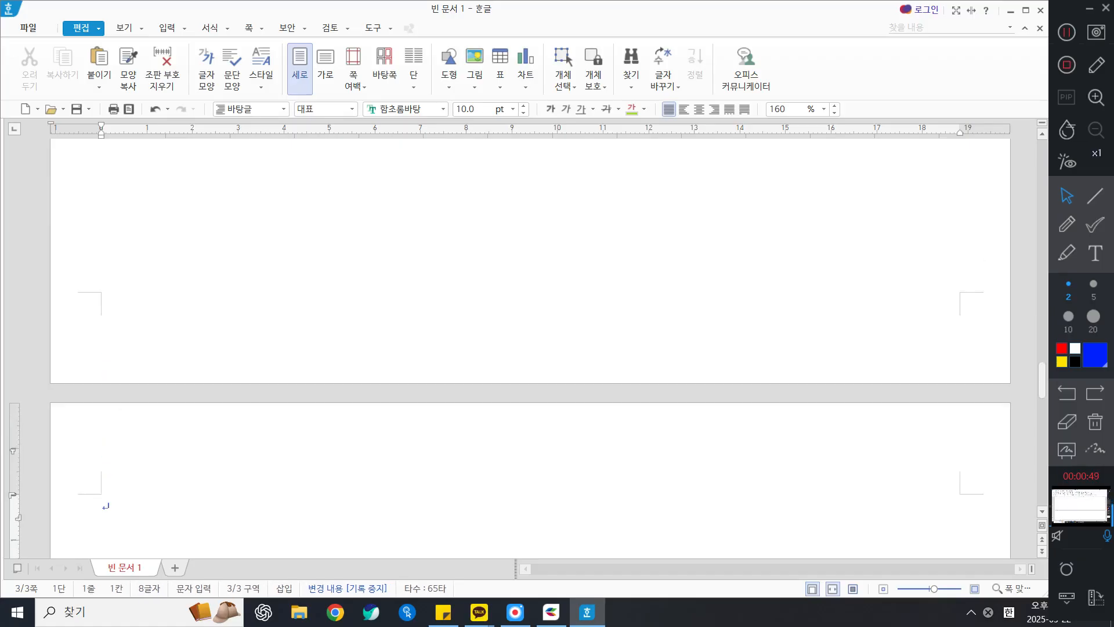
click(1066, 31)
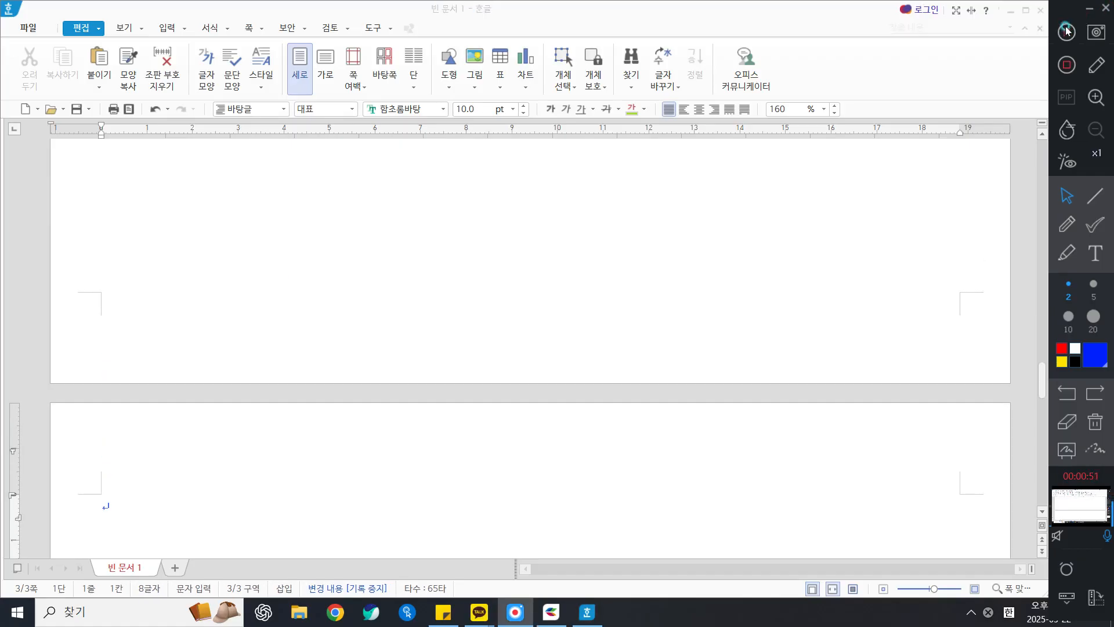
- Place the text cursor on the empty line below "4." on page two
scroll(291, 273, up, 8)
click(103, 306)
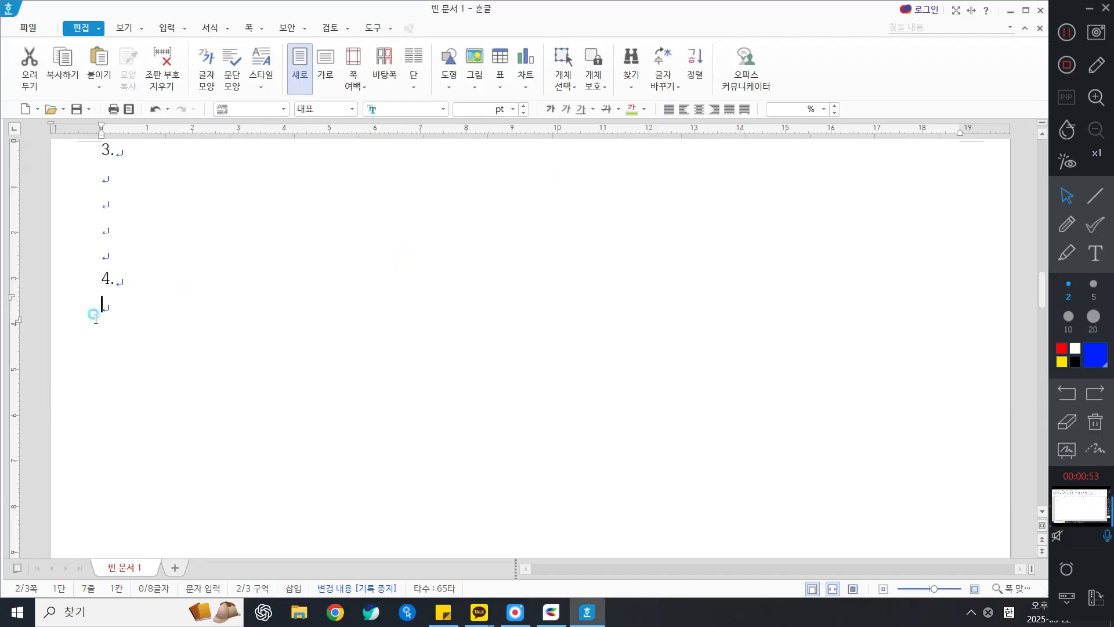
click(109, 307)
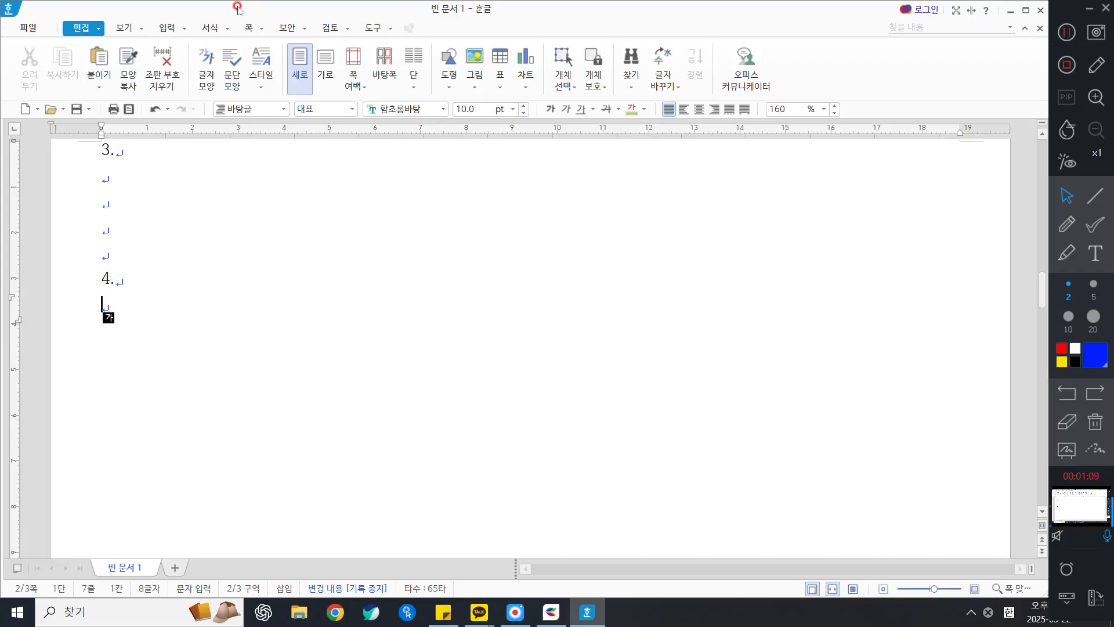
- Set the document view zoom to 100%
click(123, 28)
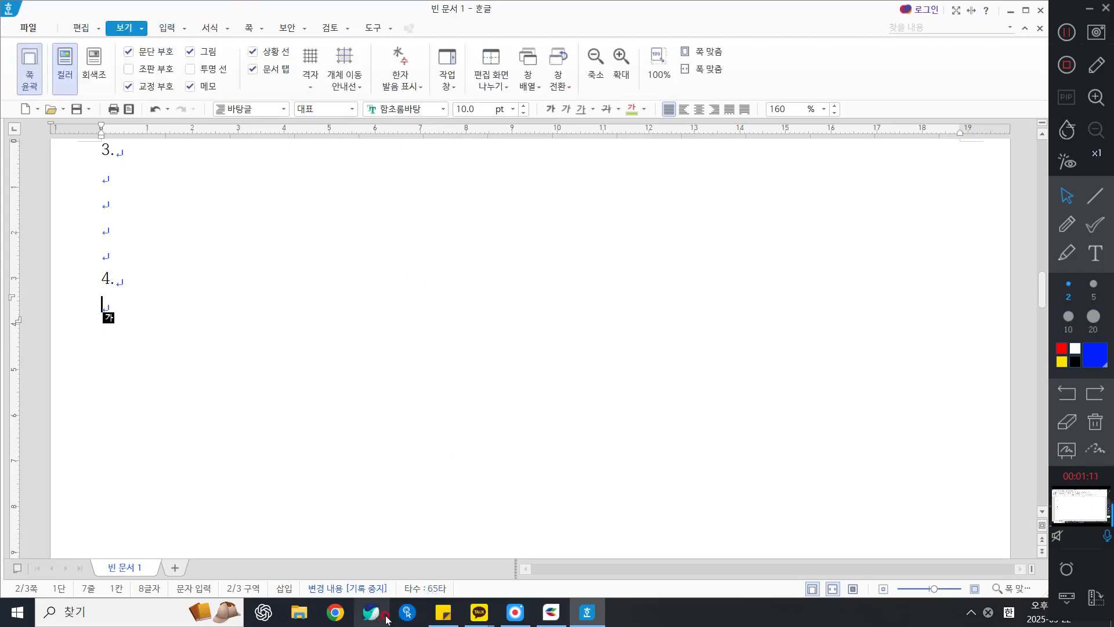
click(395, 619)
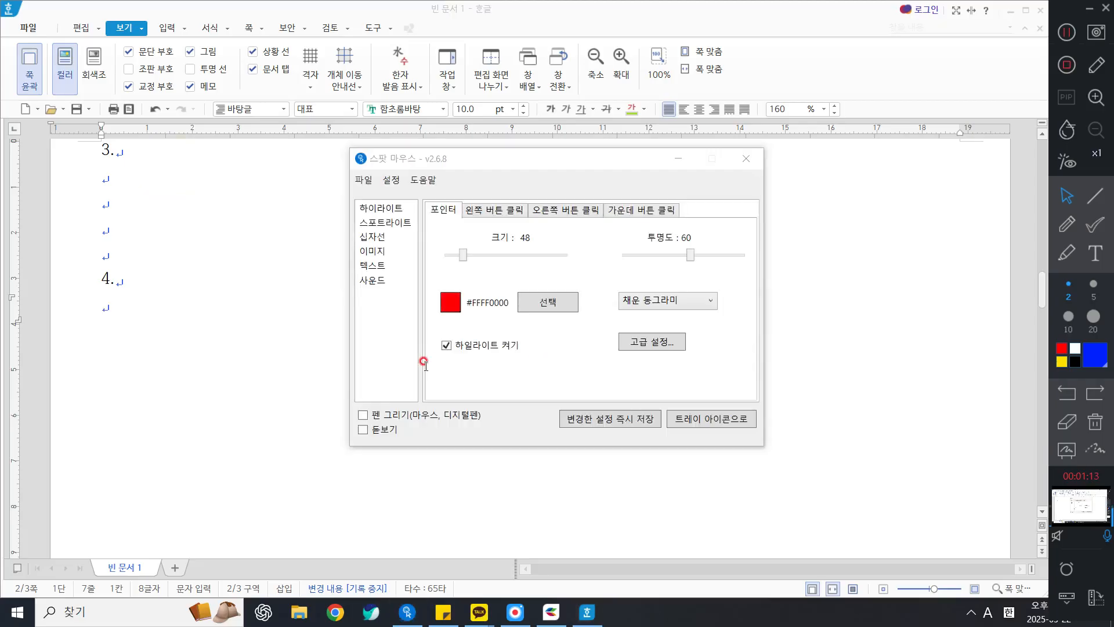
click(672, 159)
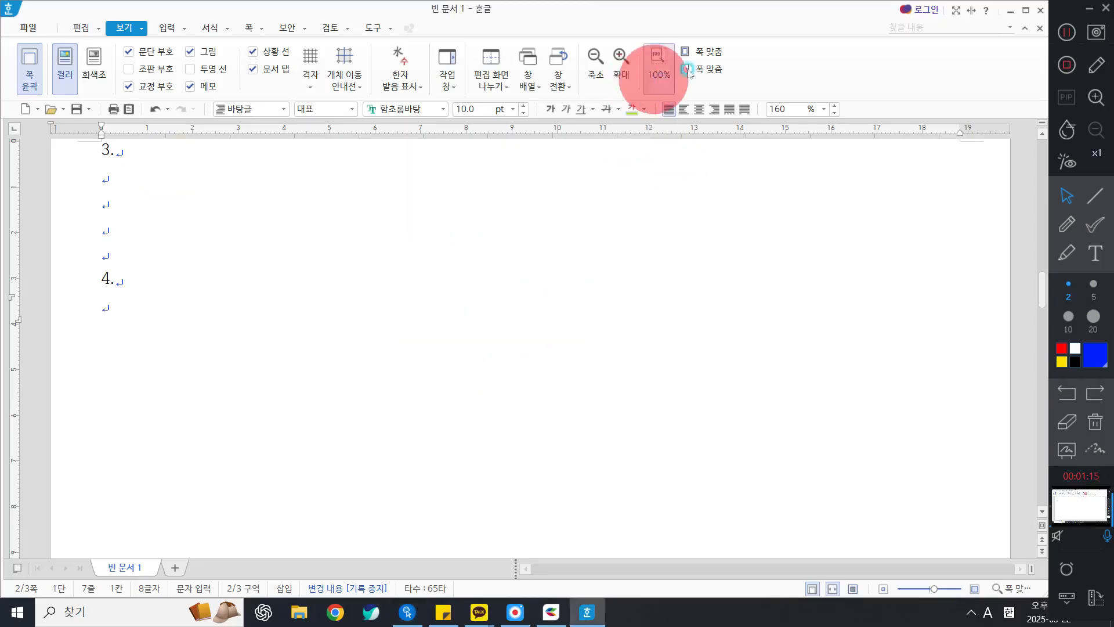
click(657, 65)
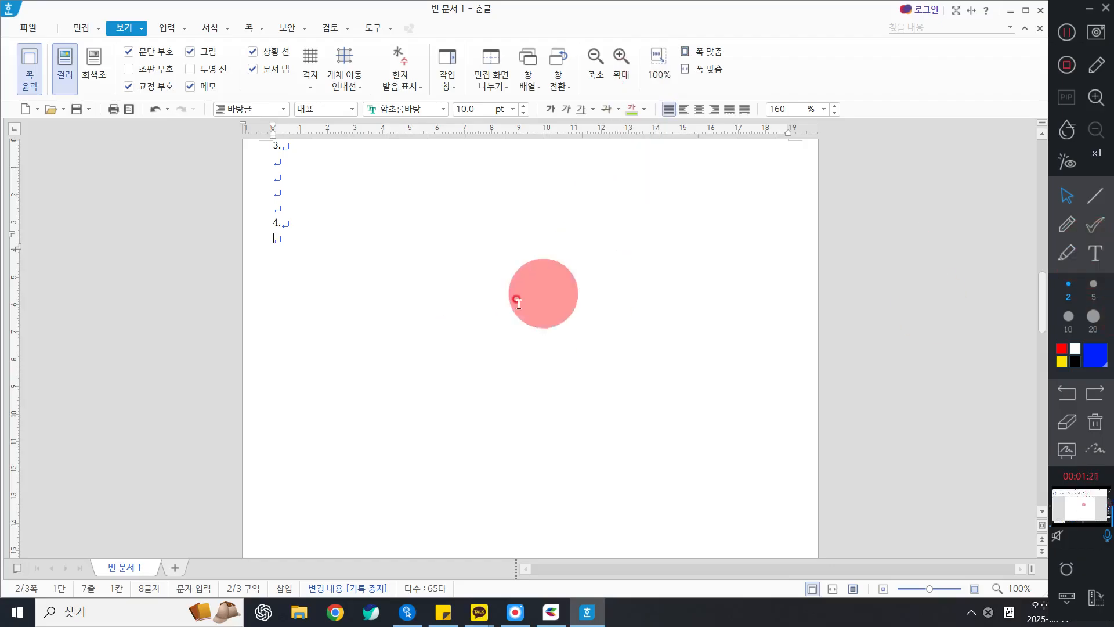
- Zoom out to 75% to view two pages side by side, and return the zoom to 100%
scroll(473, 338, down, 3)
scroll(472, 339, up, 3)
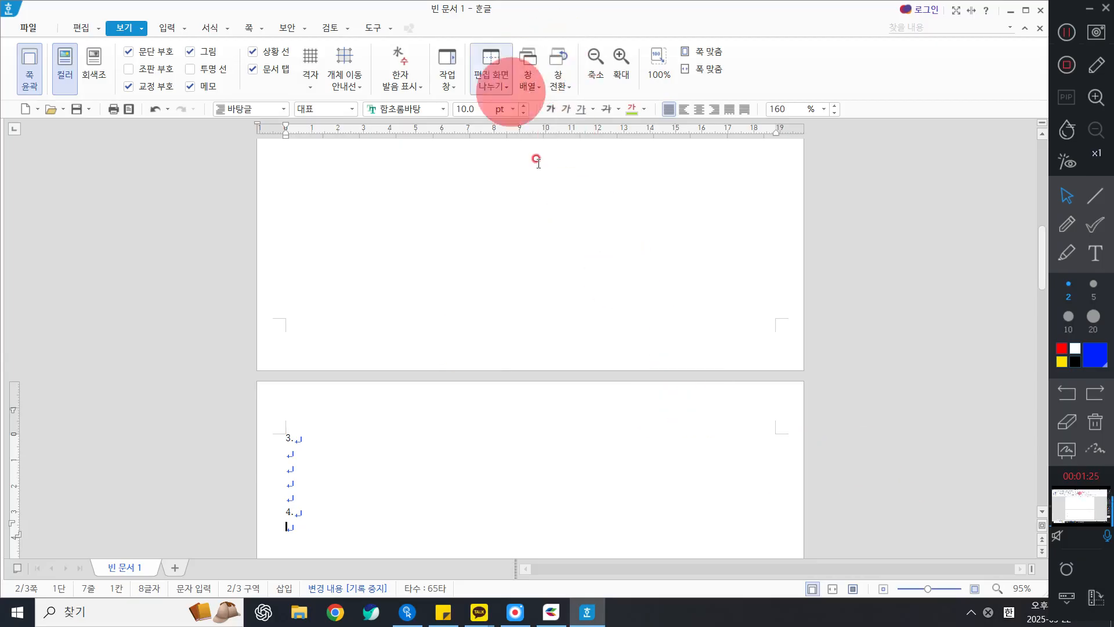
scroll(600, 253, down, 1)
scroll(601, 168, up, 1)
scroll(626, 348, down, 2)
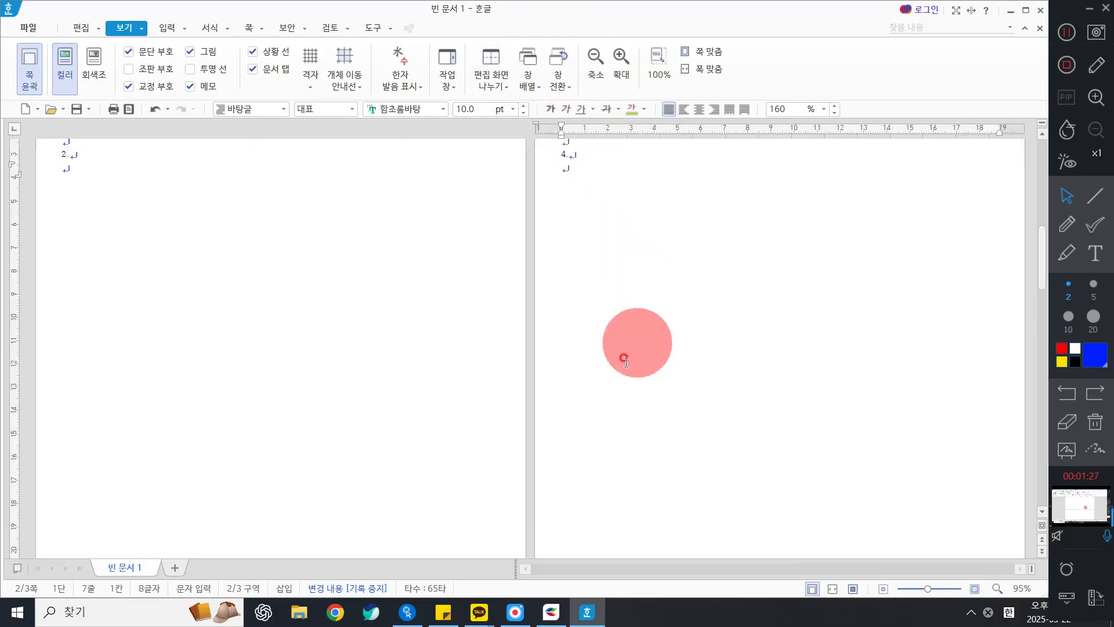
scroll(626, 361, down, 2)
scroll(626, 361, up, 1)
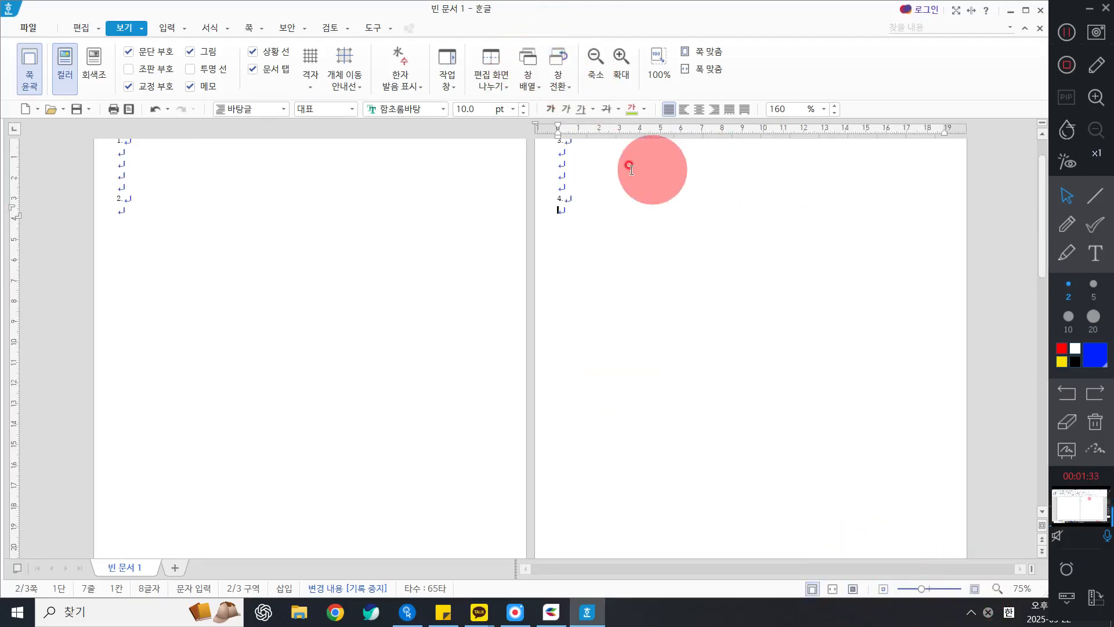
click(658, 68)
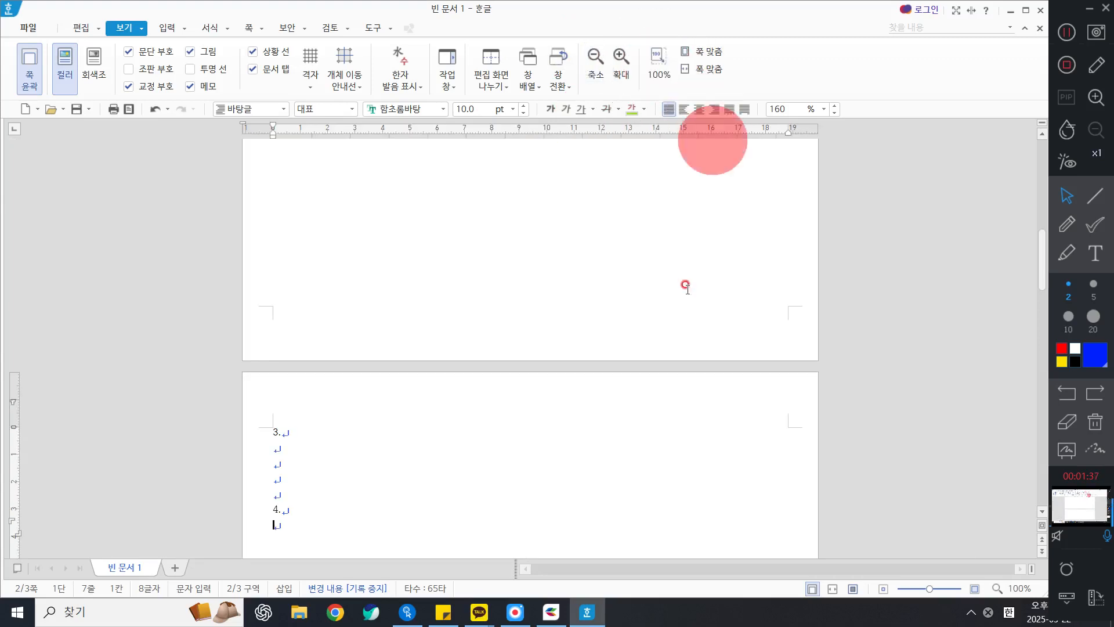
scroll(638, 377, up, 2)
scroll(598, 360, down, 10)
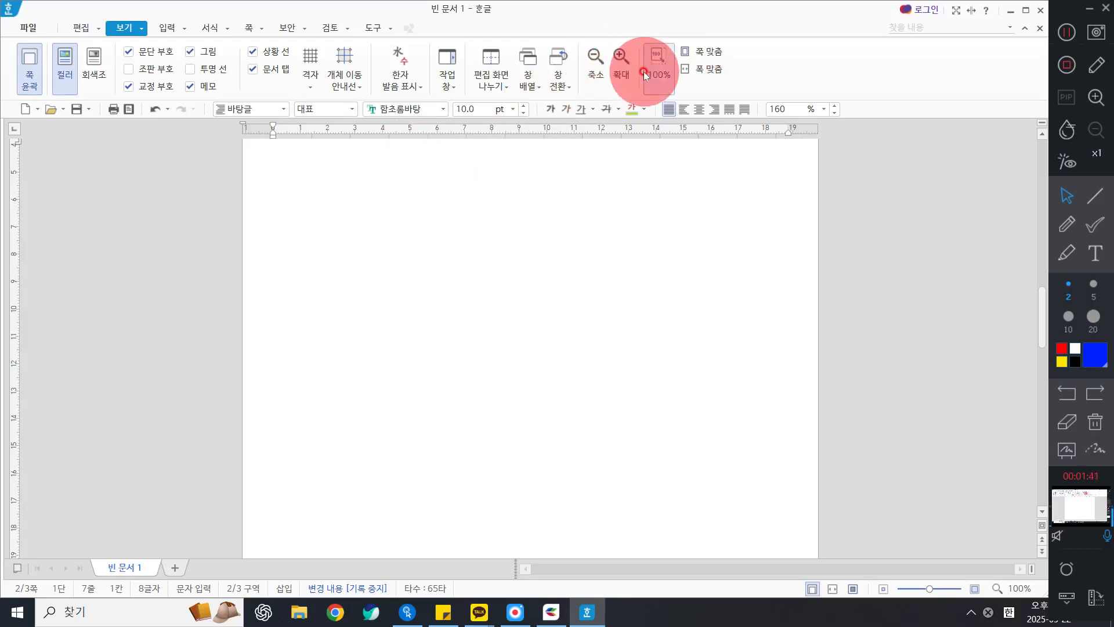
click(560, 75)
click(531, 73)
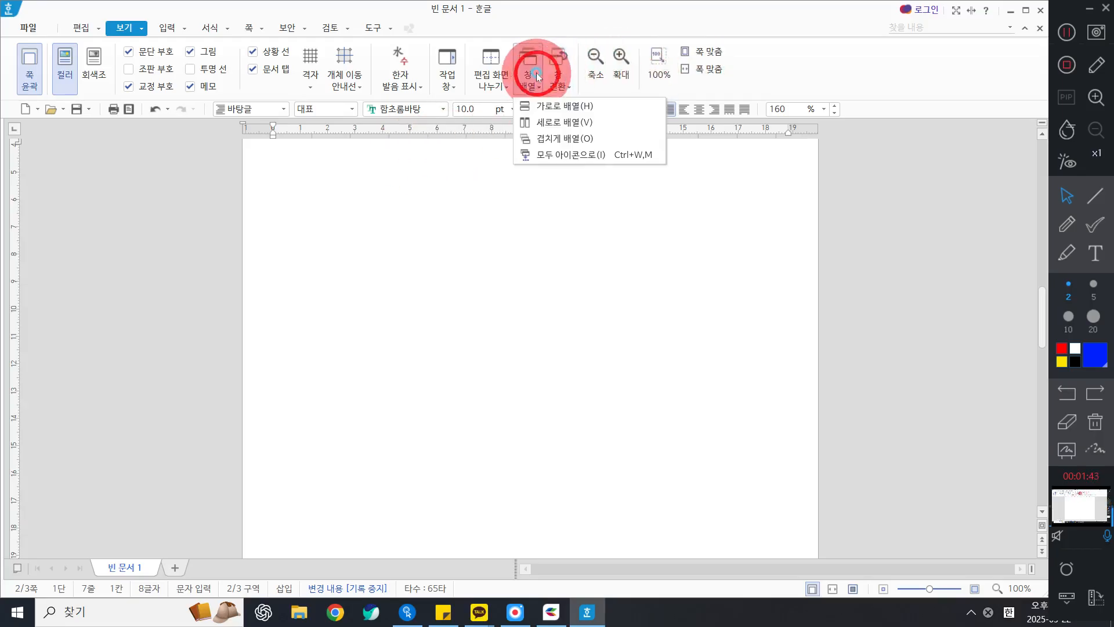
click(537, 72)
click(500, 81)
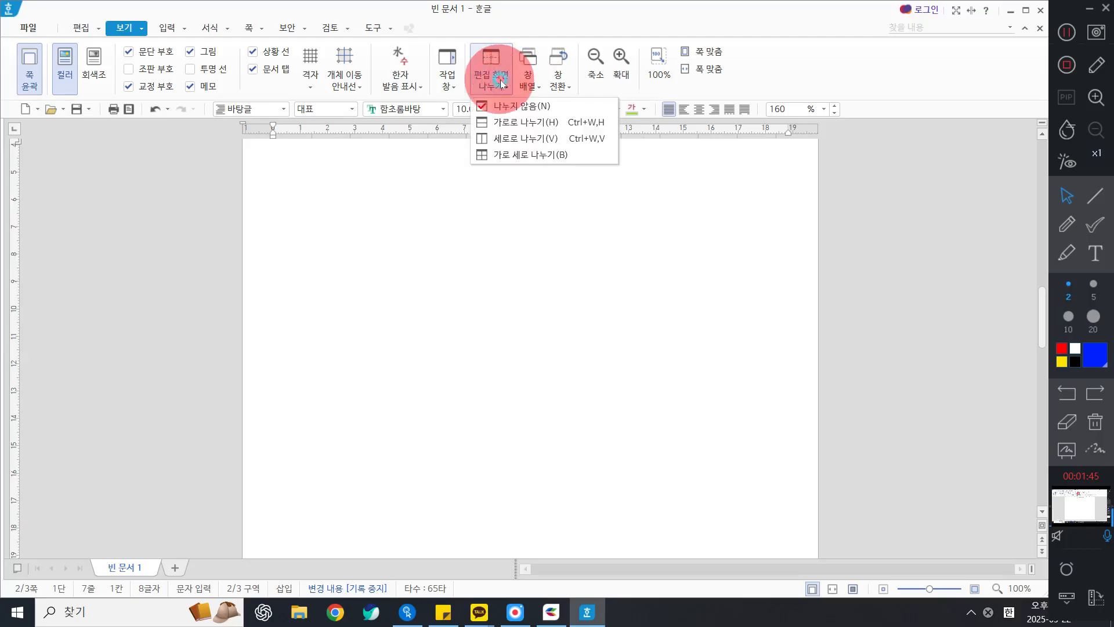
click(499, 79)
click(448, 76)
click(449, 78)
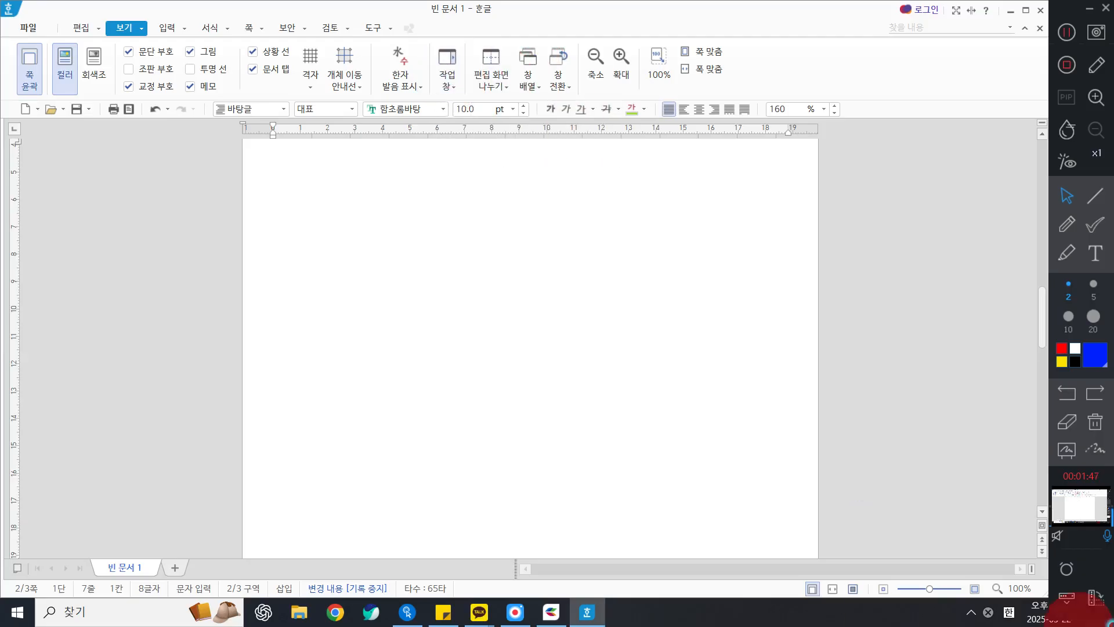
- Set the zoom options to show a single page (한 쪽) at 100%
click(1003, 589)
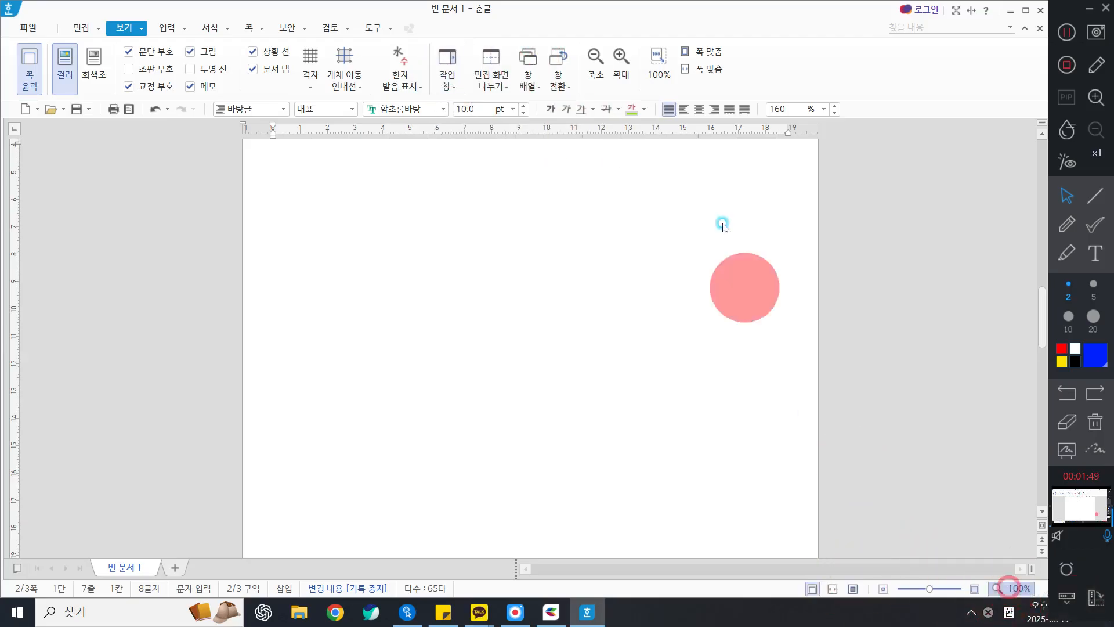
click(395, 334)
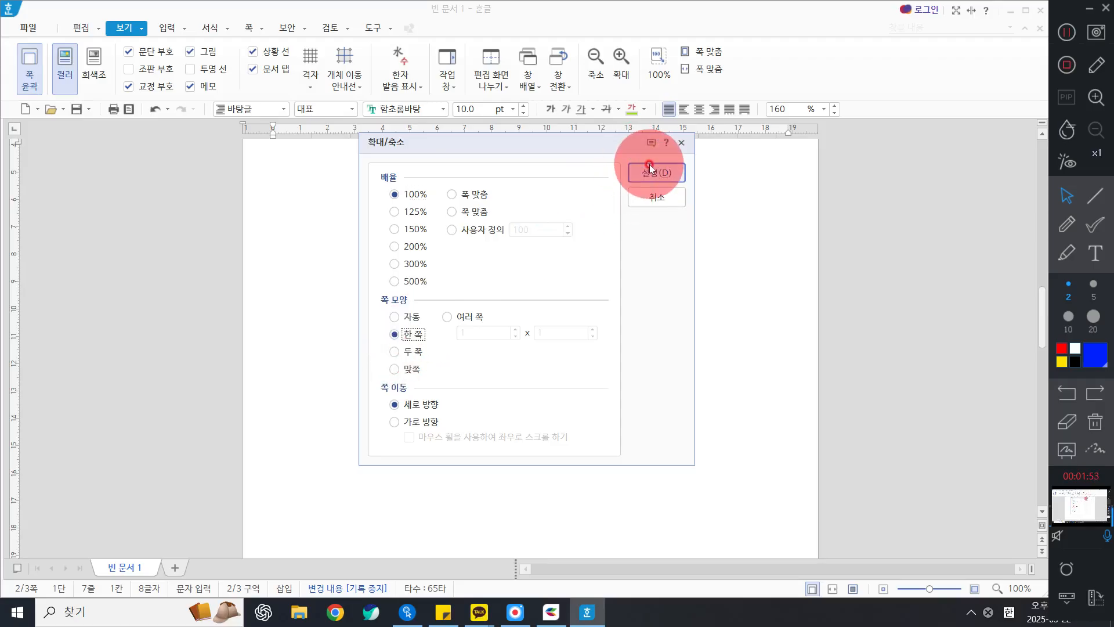
click(650, 170)
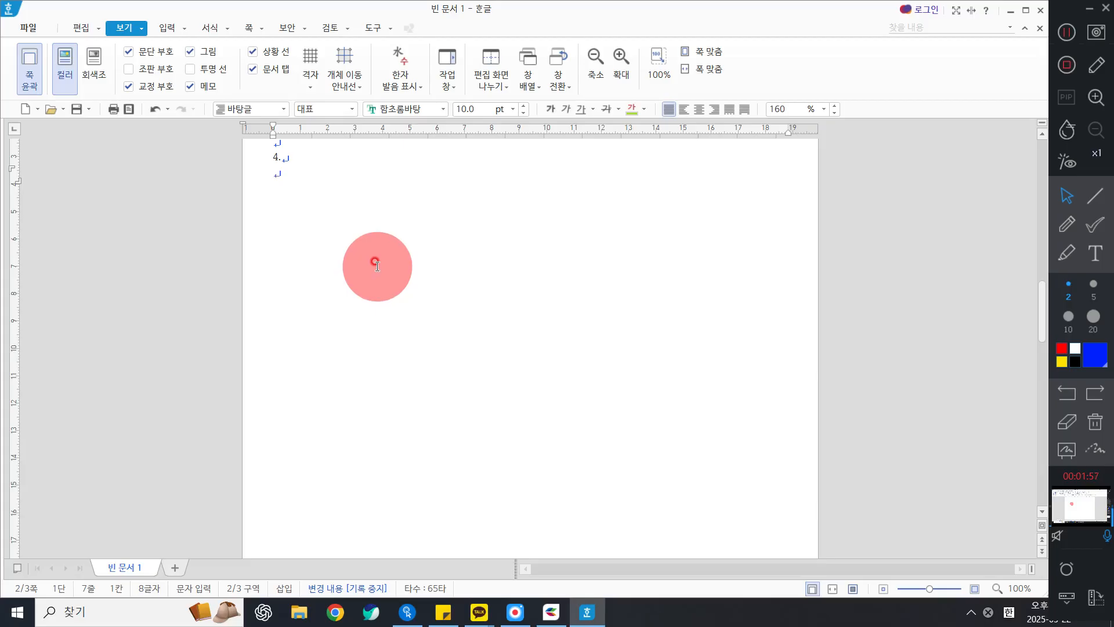
- Add eight blank lines below "4." on page two
click(323, 278)
click(323, 277)
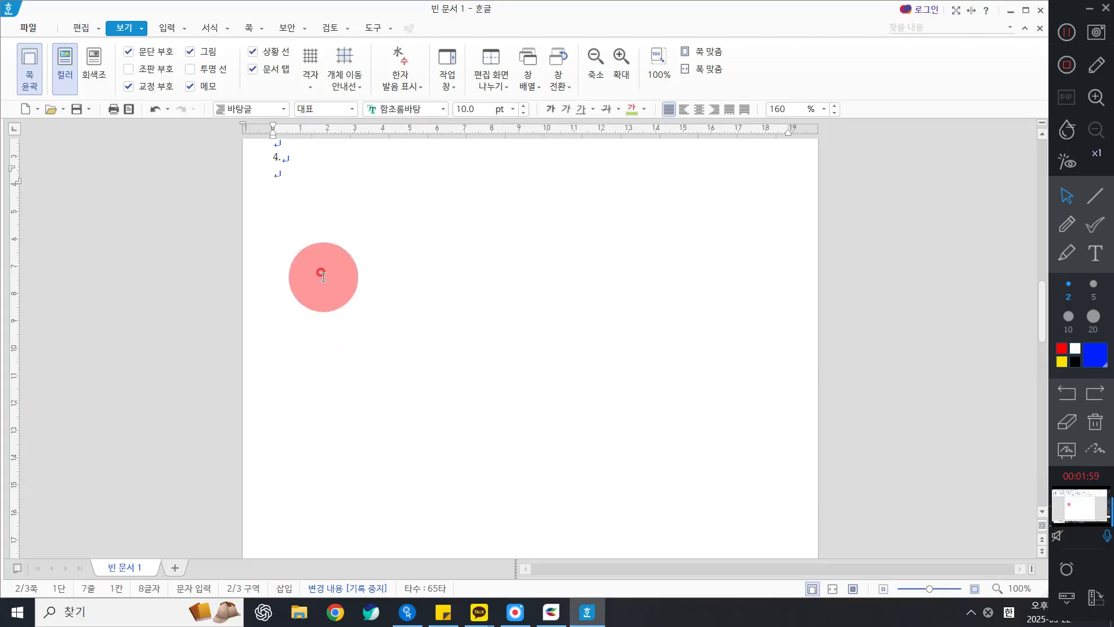
key(Return)
key(Return)
key(Return)
key(Return)
key(Return)
key(Return)
key(Return)
key(Return)
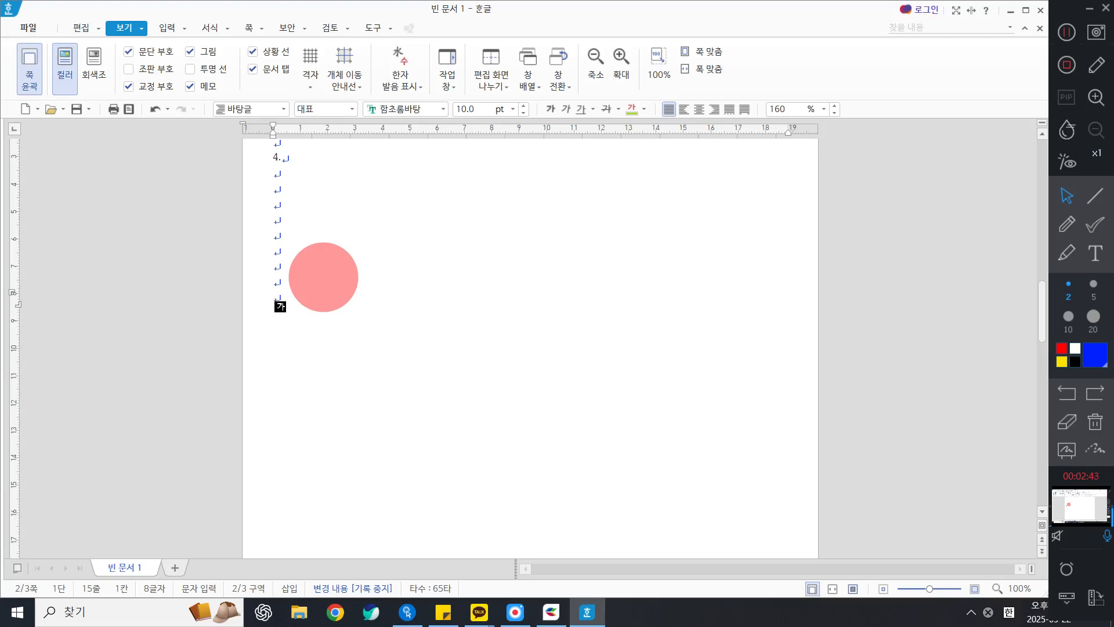
- Insert a 30 × 30 mm rectangle shape beside the blank lines below "4." on page two
click(324, 277)
click(157, 29)
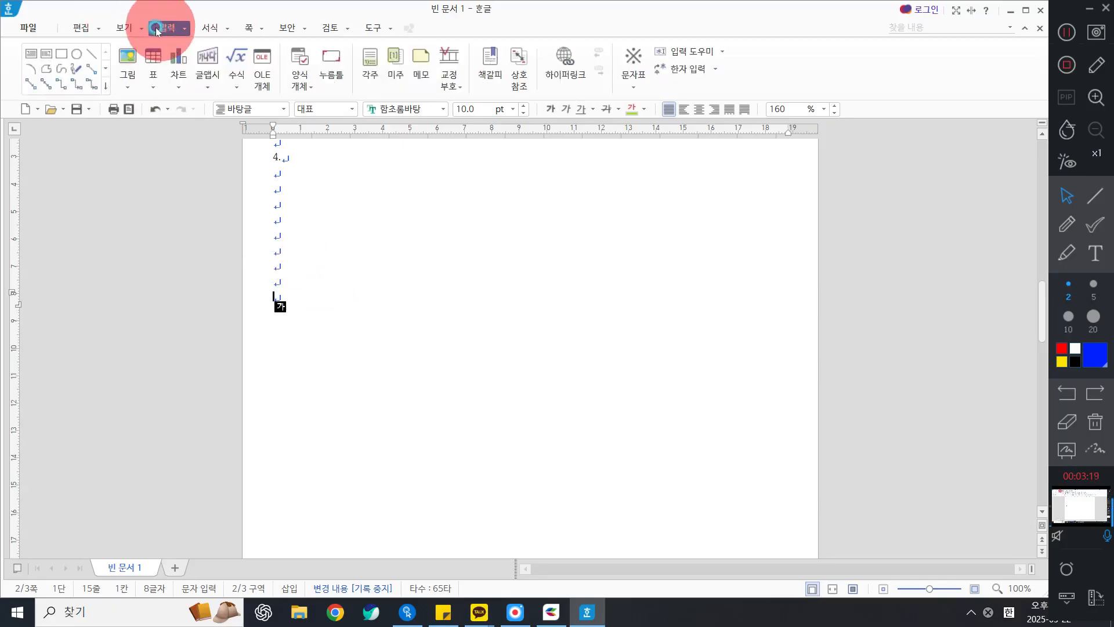
click(61, 54)
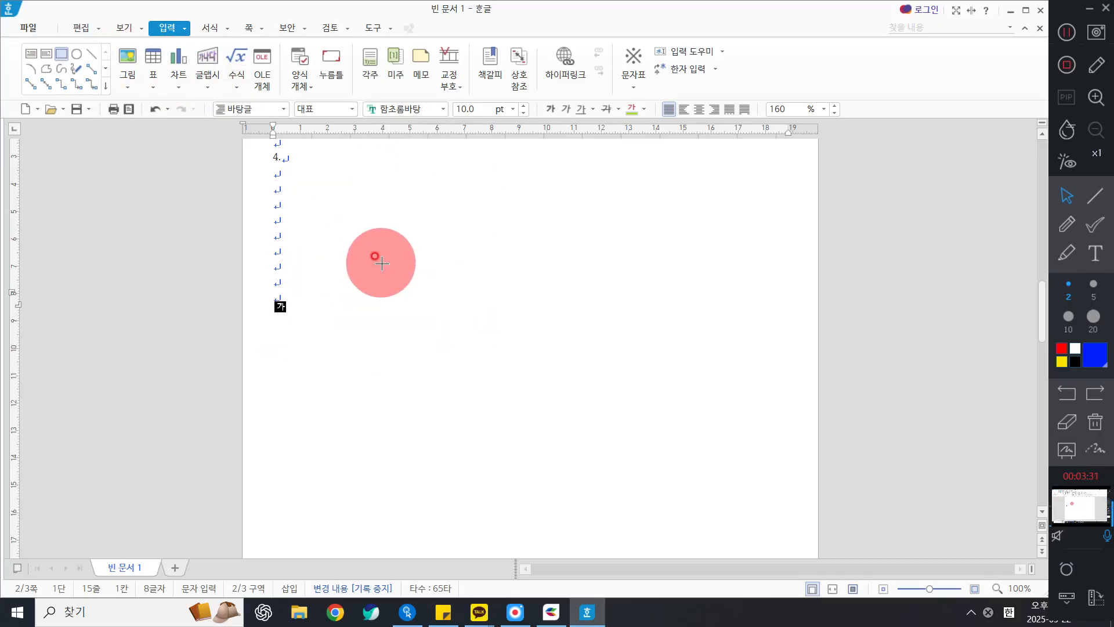
click(381, 262)
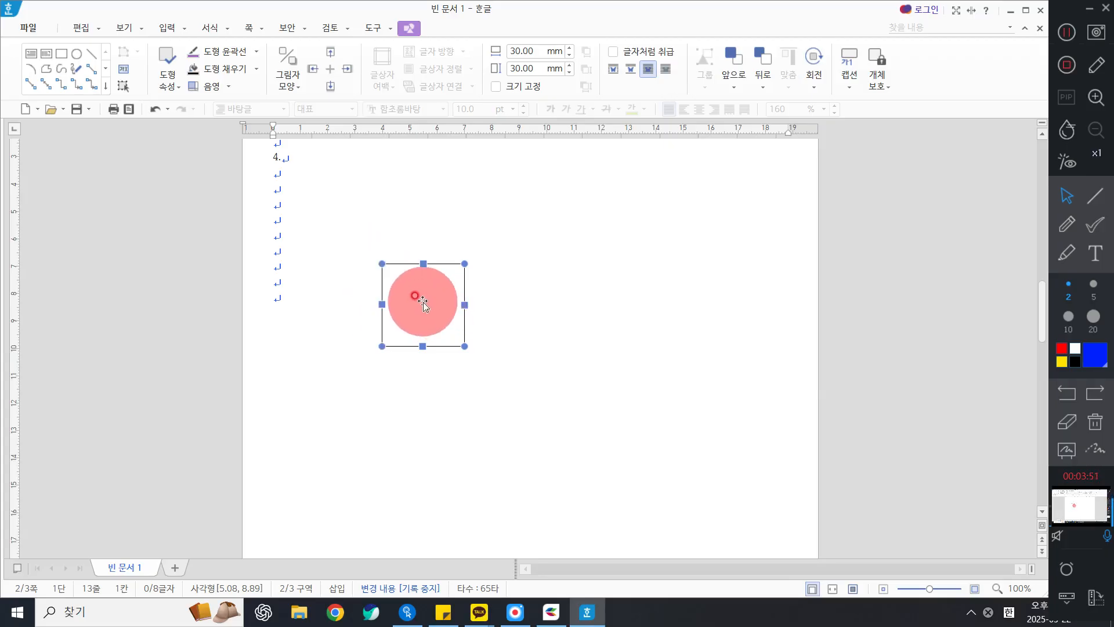
- Set the rectangle's width to 125 mm and height to 140 mm in its object properties, and lock its size (크기 고정)
double_click(422, 302)
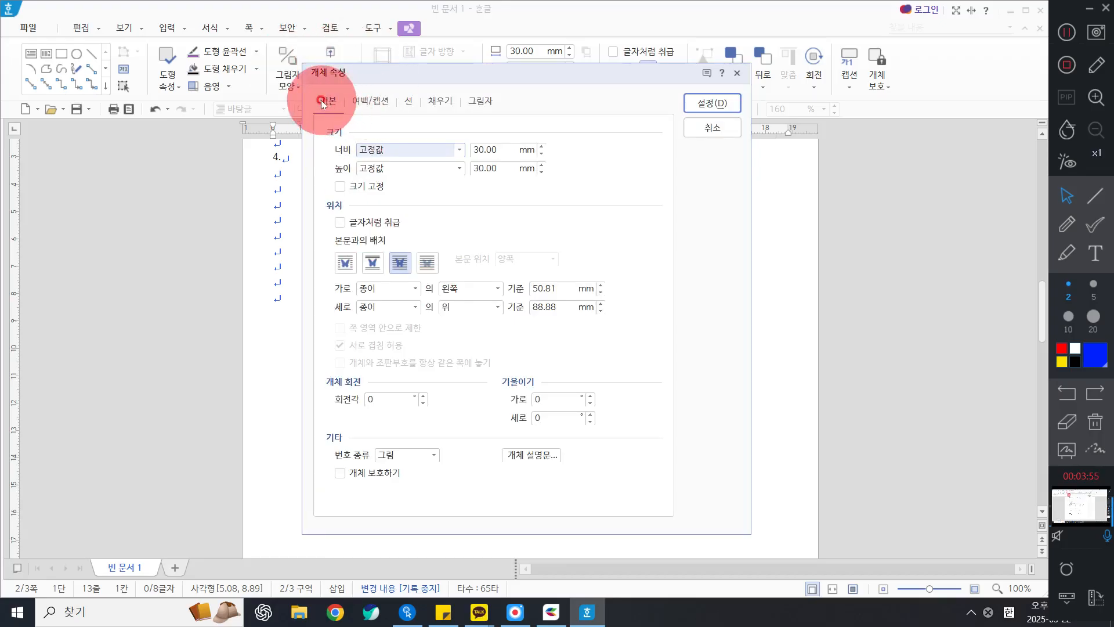
drag(500, 149, 387, 150)
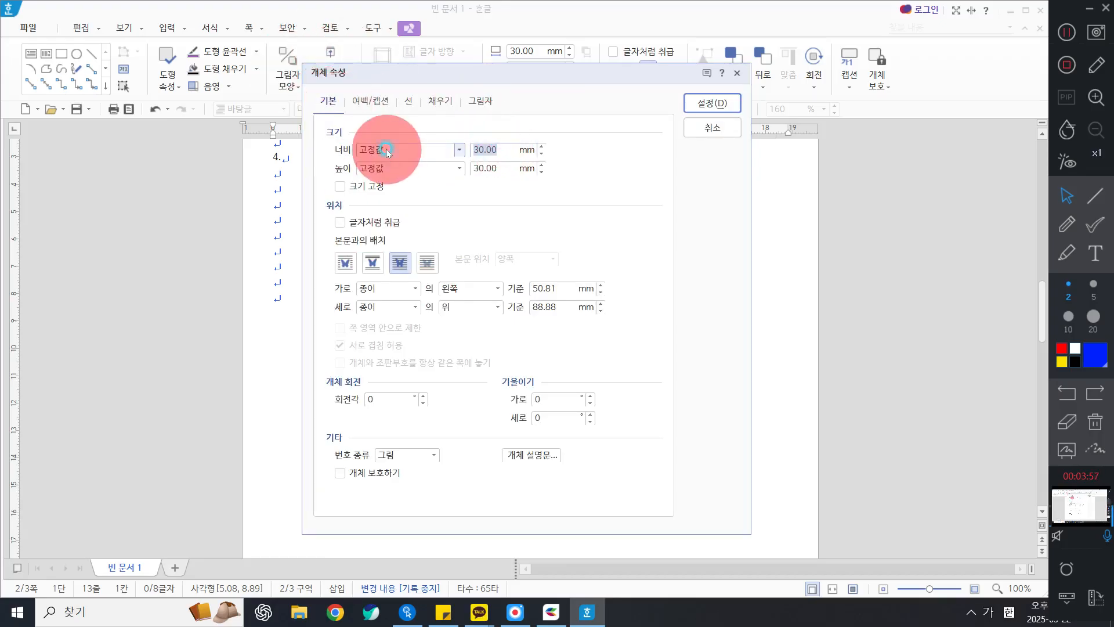
text(125)
key(Tab)
key(Tab)
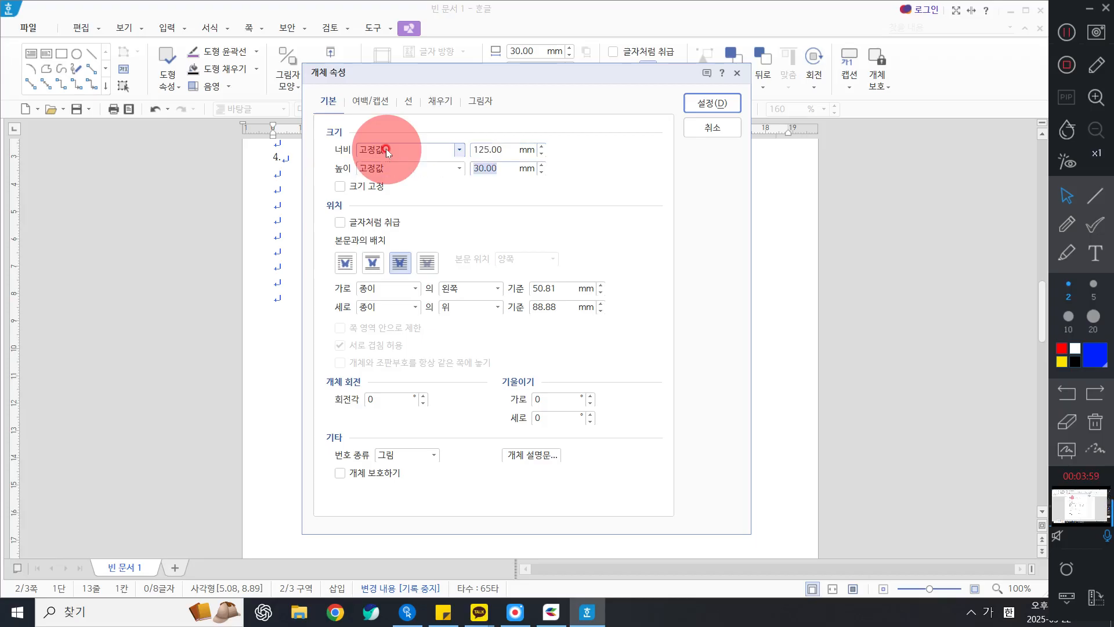
text(140)
key(Tab)
key(space)
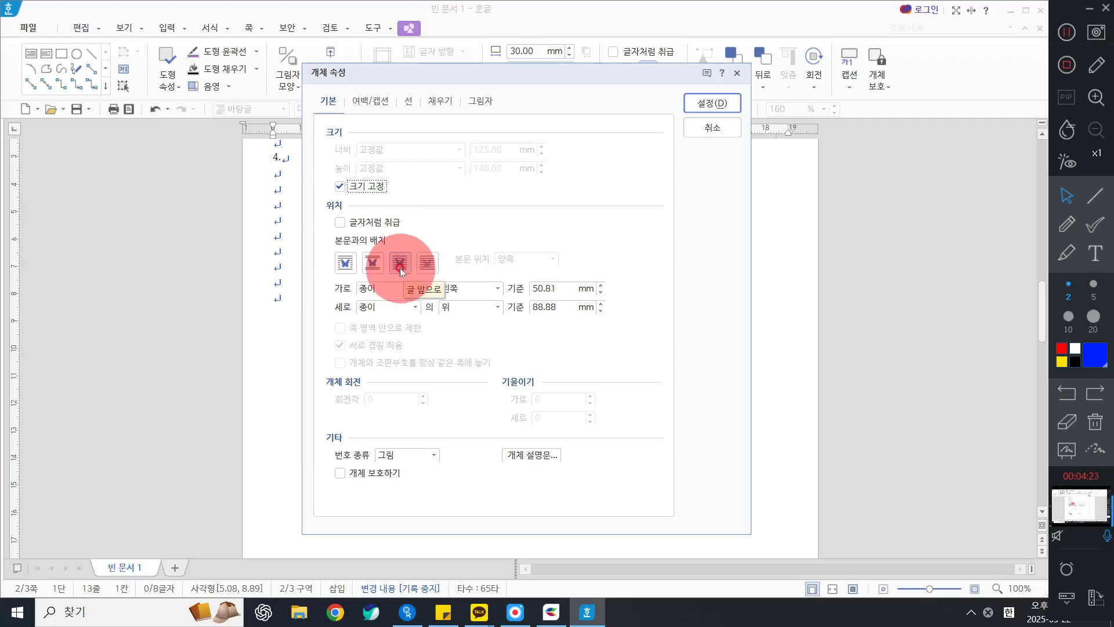
- Place the rectangle behind the text, set its fill (면 색) to light yellow, and apply the object properties
click(434, 265)
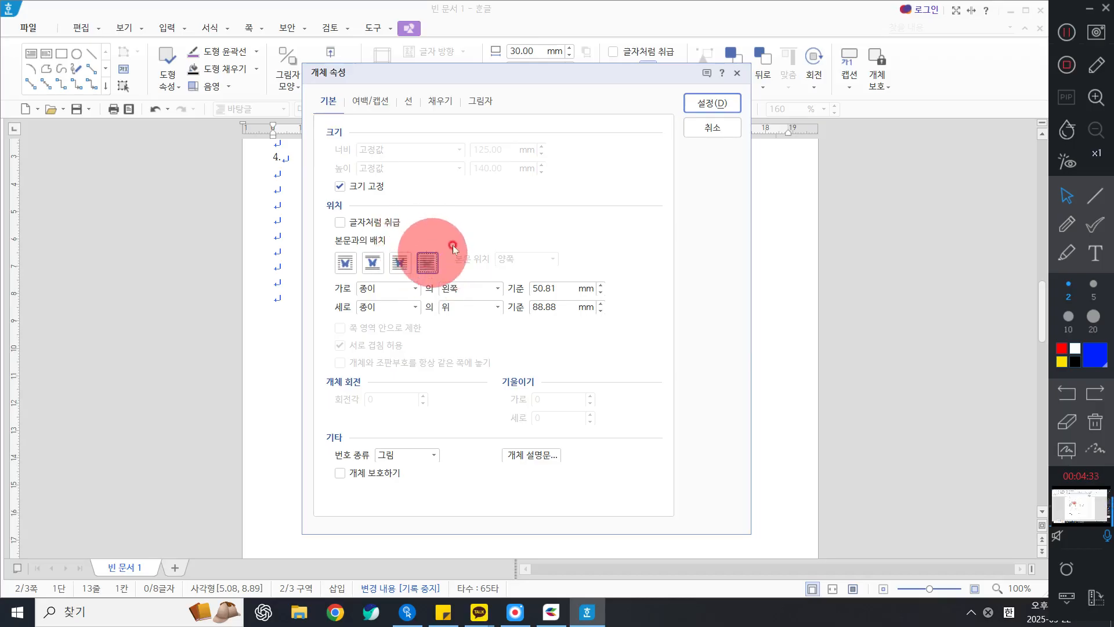
click(434, 102)
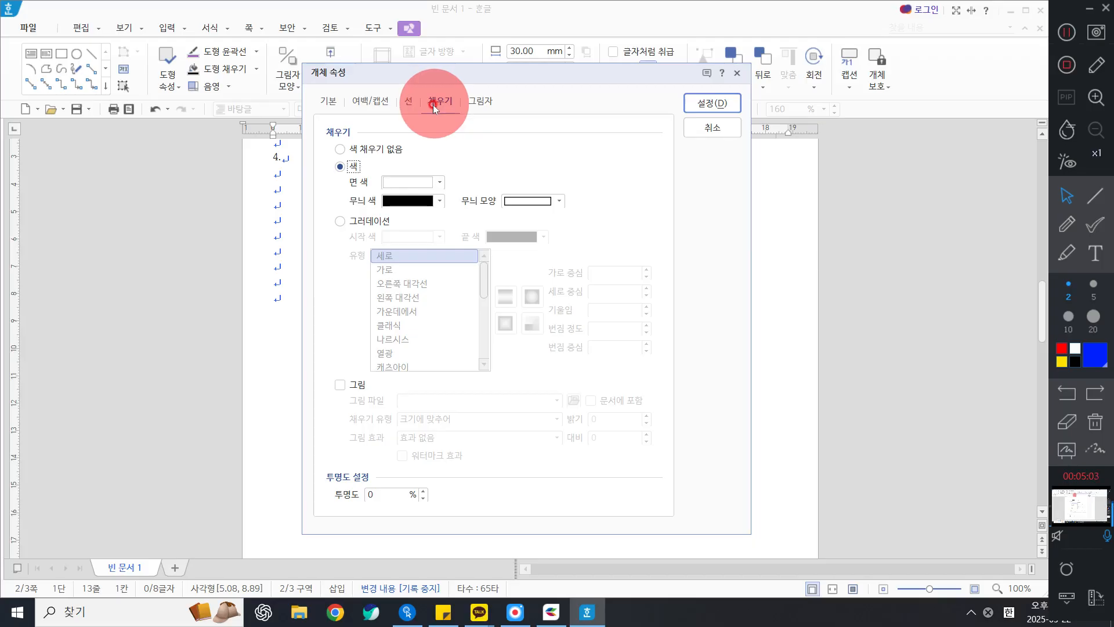
click(424, 184)
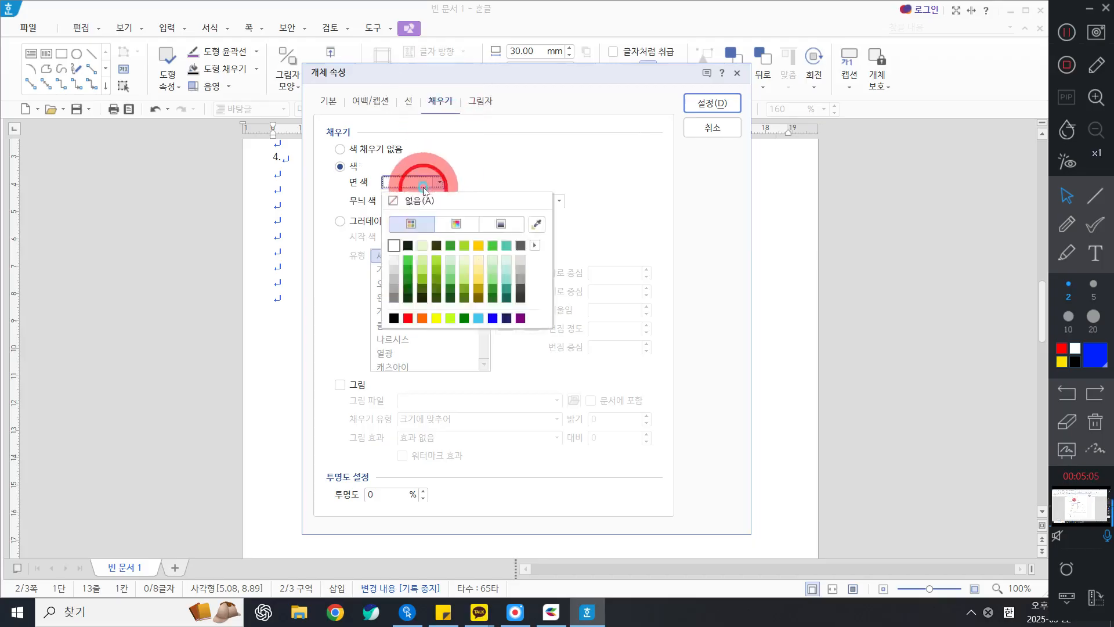
click(478, 269)
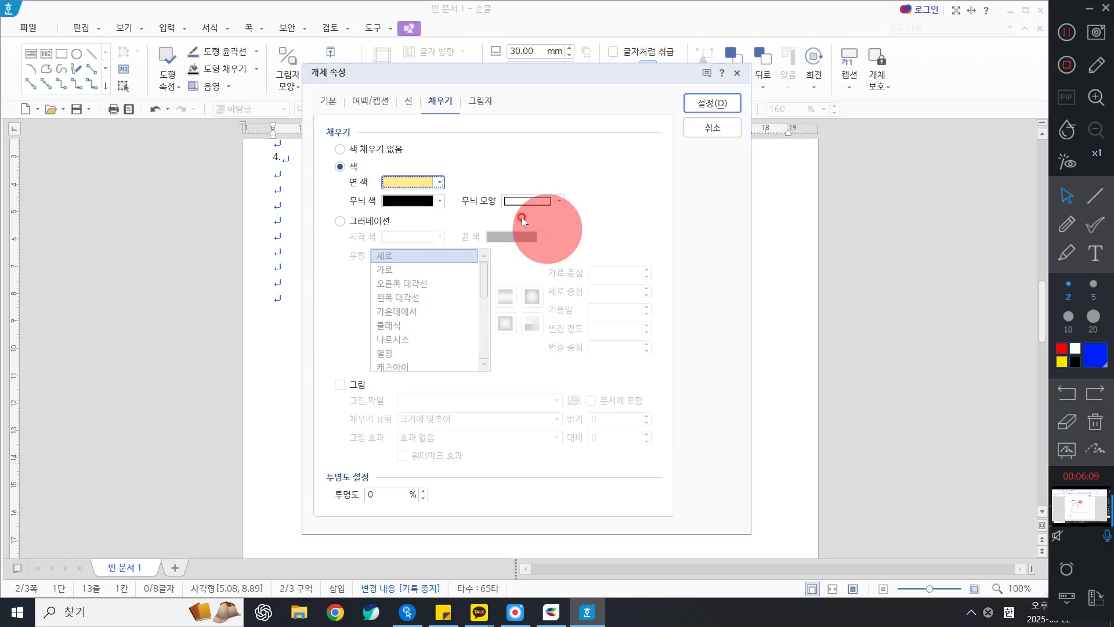
click(712, 105)
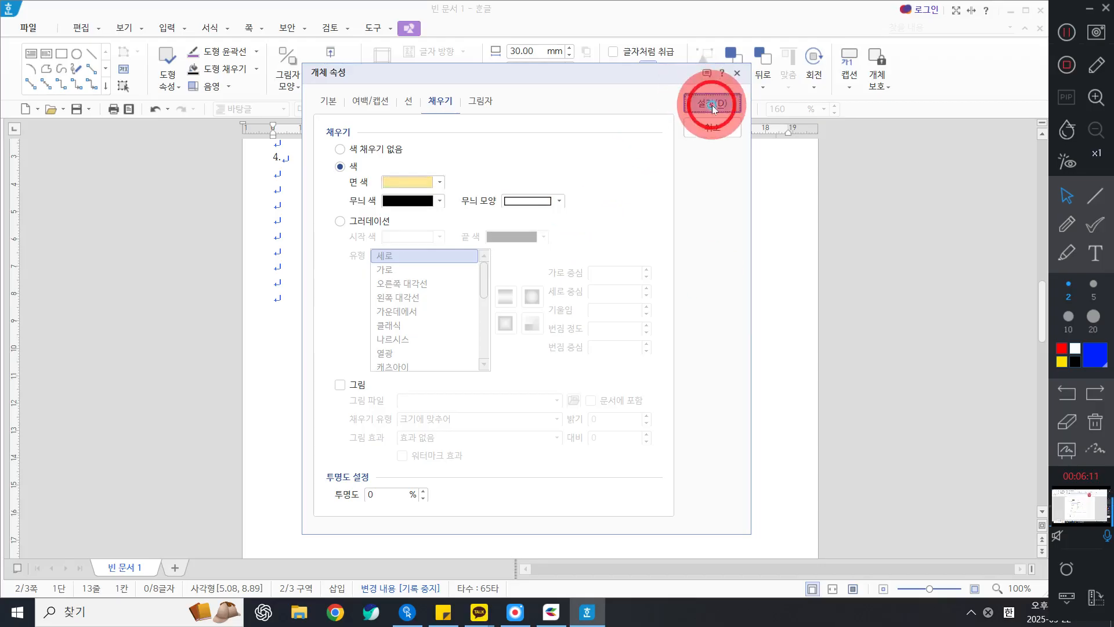
- Try the yellow rectangle at several positions near the numbered lines, marking "4." with a blue annotation box and clearing it
drag(527, 306, 487, 266)
scroll(493, 268, up, 3)
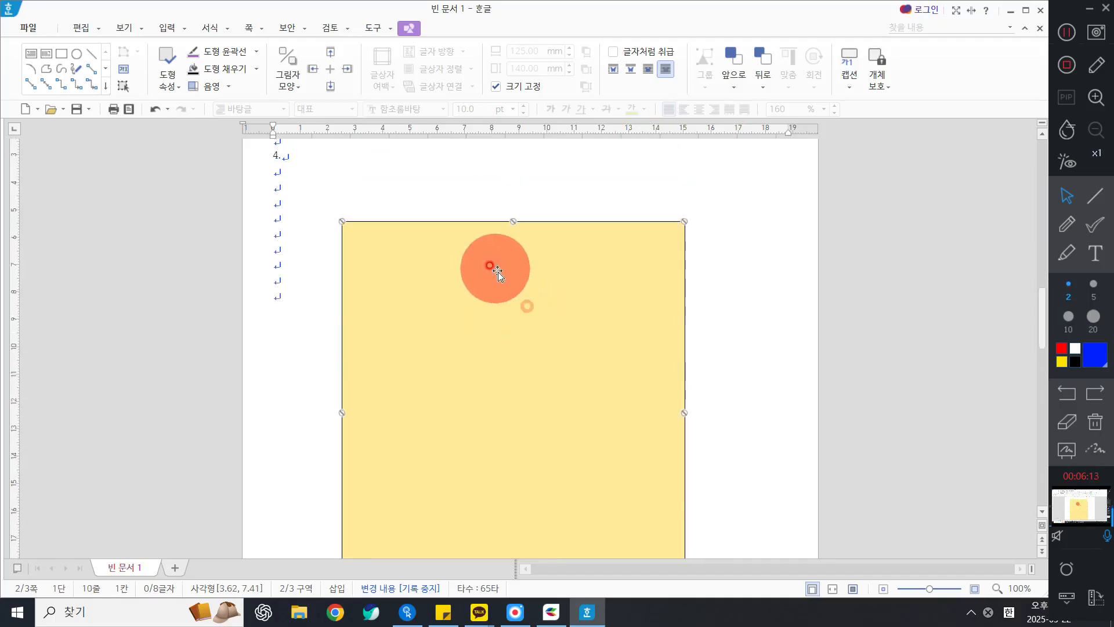
click(1100, 196)
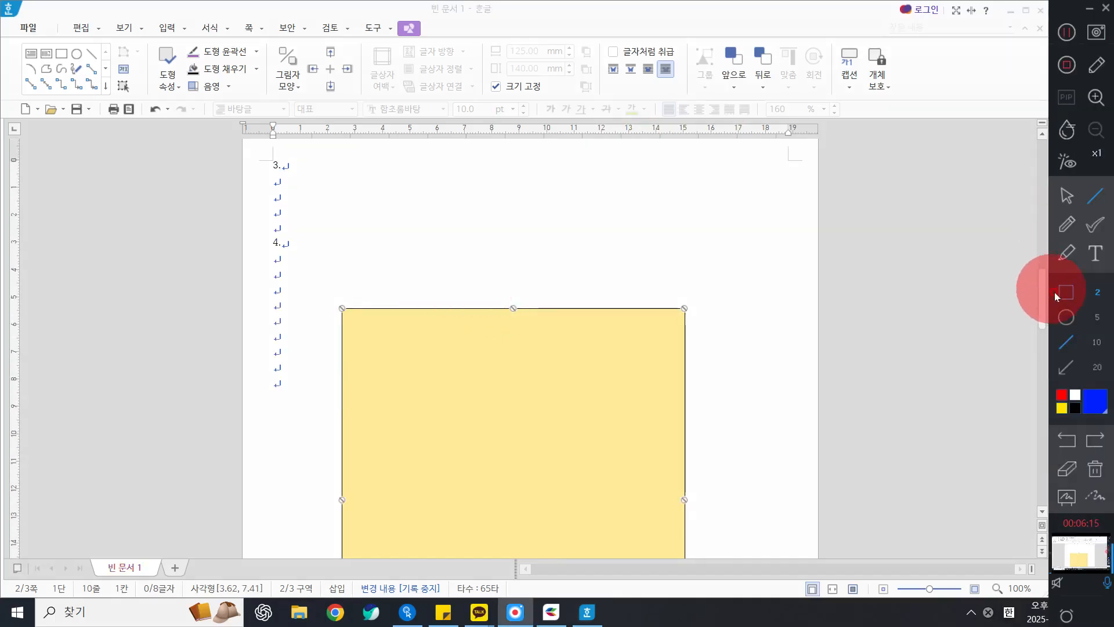
drag(264, 239, 312, 264)
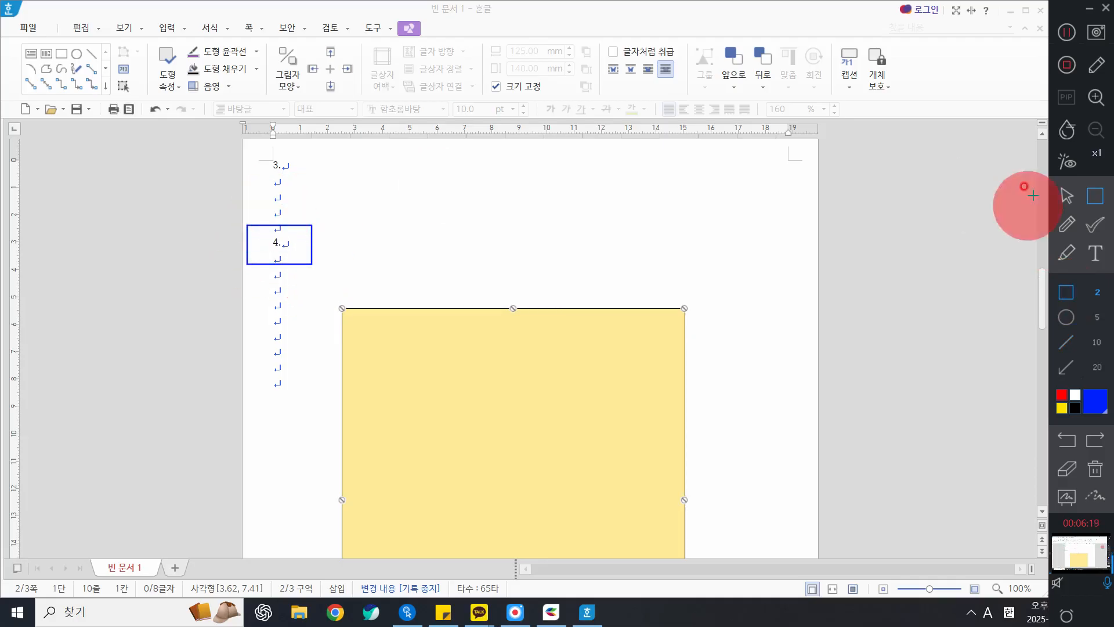
click(1066, 197)
drag(487, 433, 444, 323)
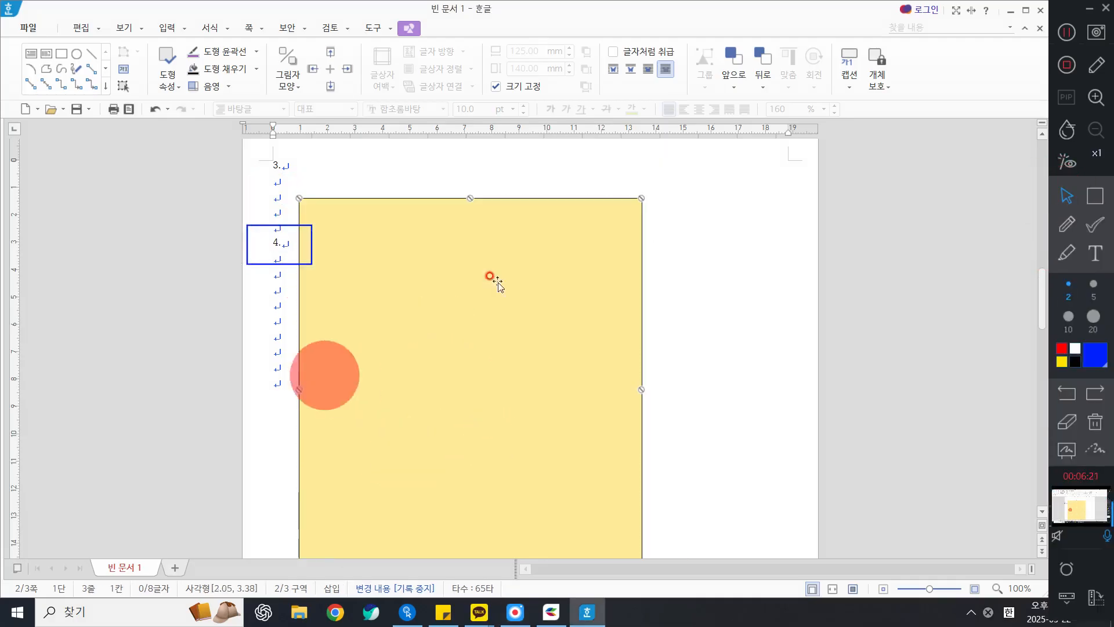
mouse_move(478, 265)
mouse_down()
mouse_move(499, 351)
mouse_move(509, 331)
mouse_up()
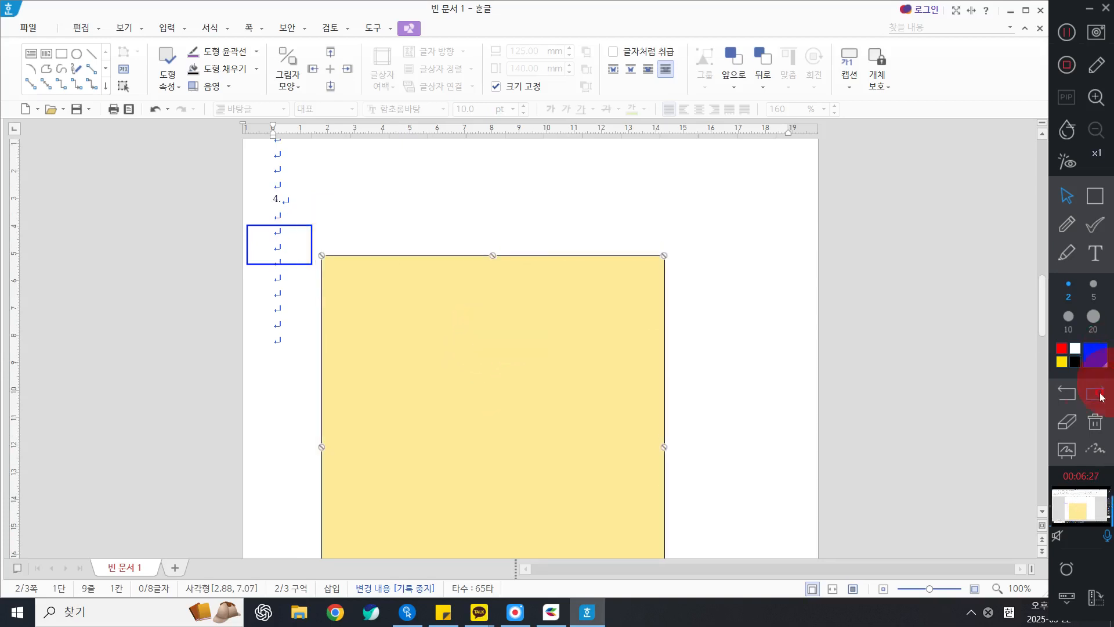
click(1095, 422)
mouse_move(539, 396)
mouse_down()
mouse_move(561, 393)
mouse_move(554, 411)
mouse_move(462, 414)
mouse_up()
click(281, 296)
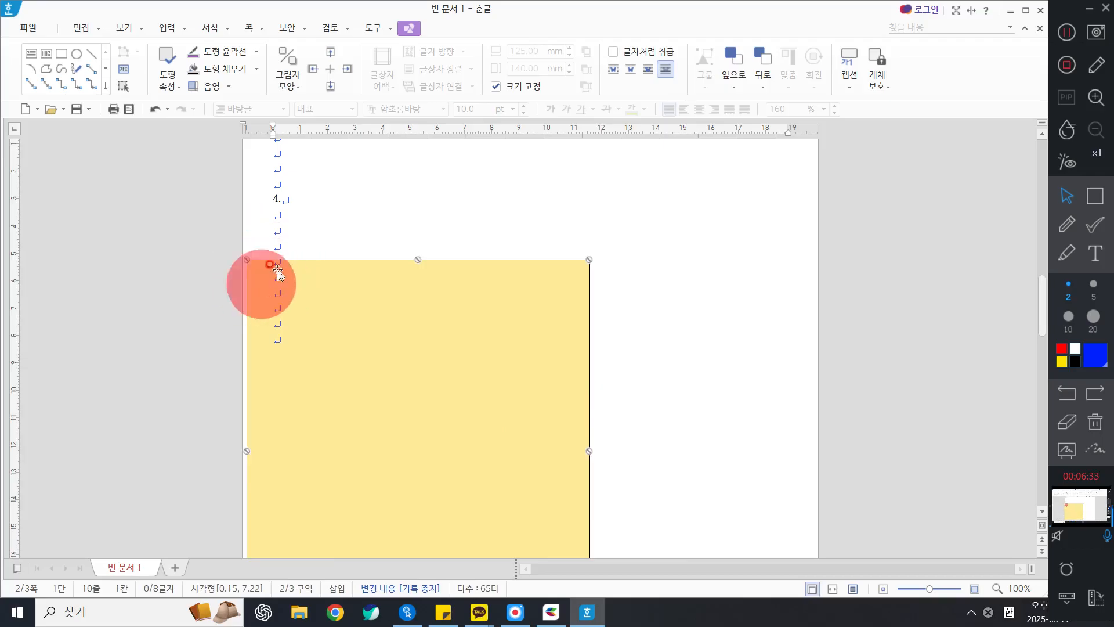
- Position the yellow rectangle just beside the blank lines below "4." and zoom out to 80% to see all of it
drag(389, 313, 431, 329)
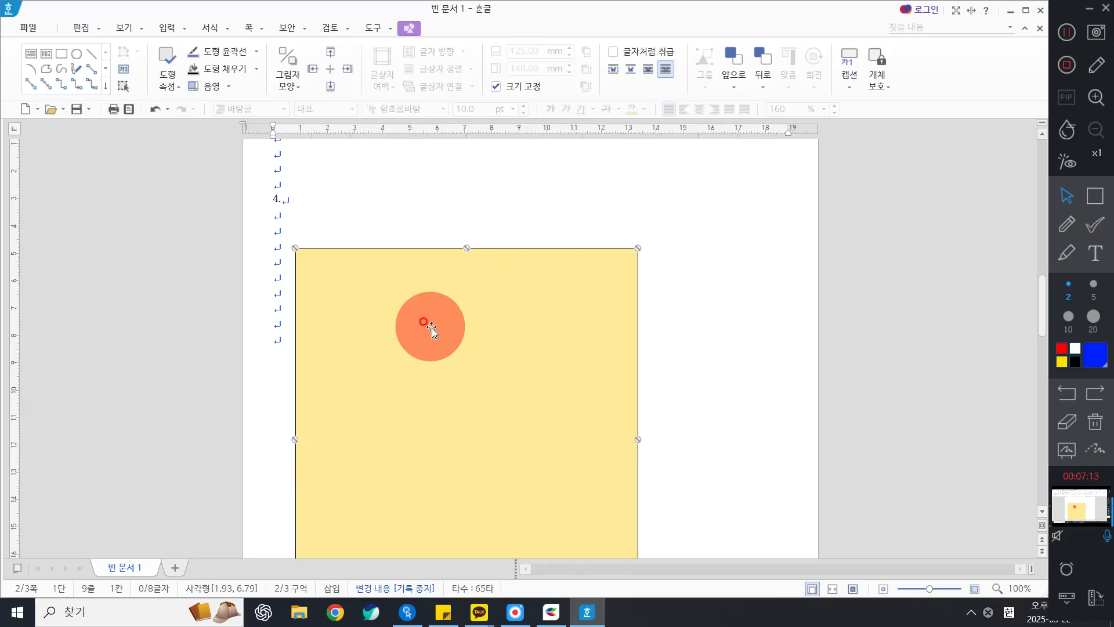
scroll(385, 249, down, 2)
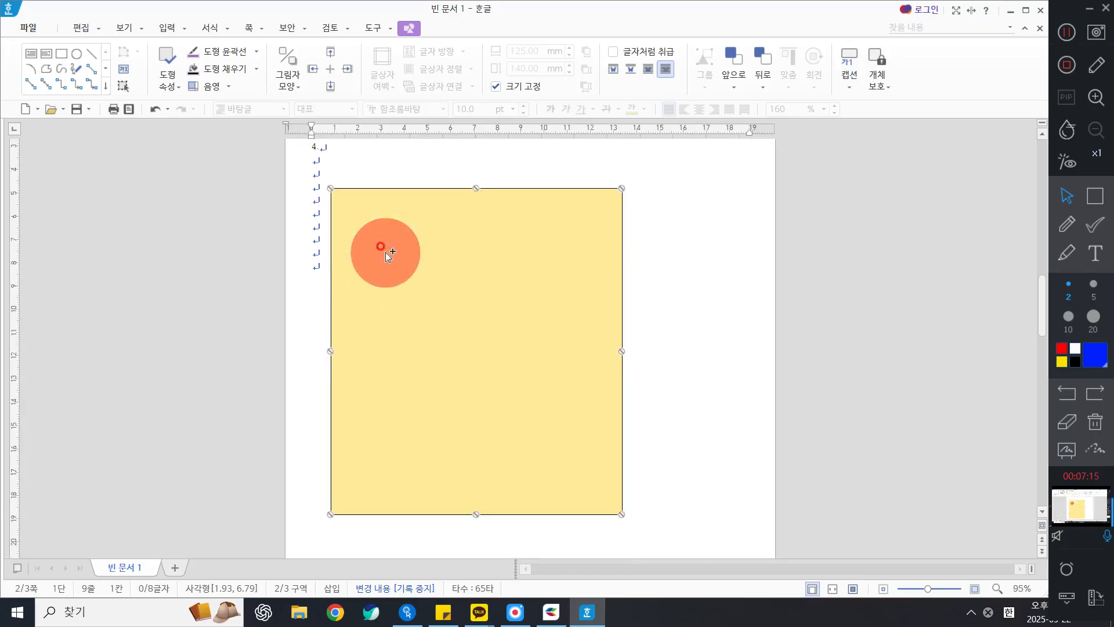
drag(388, 256, 442, 213)
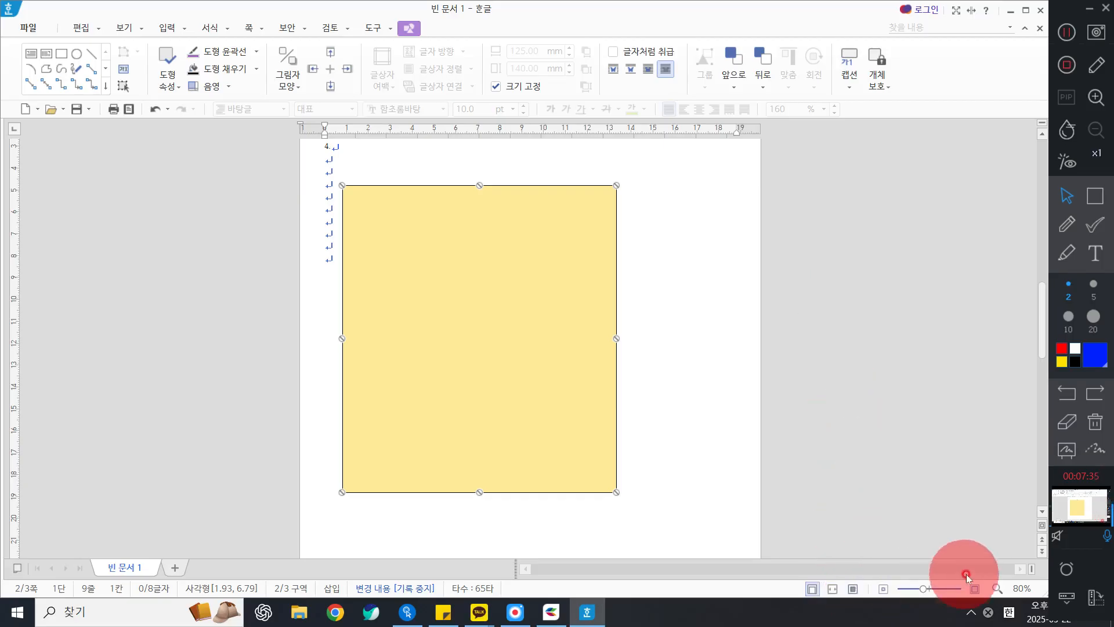
- Set the page layout in the zoom options to automatic (자동) at 80% and view the pages side by side
click(1006, 590)
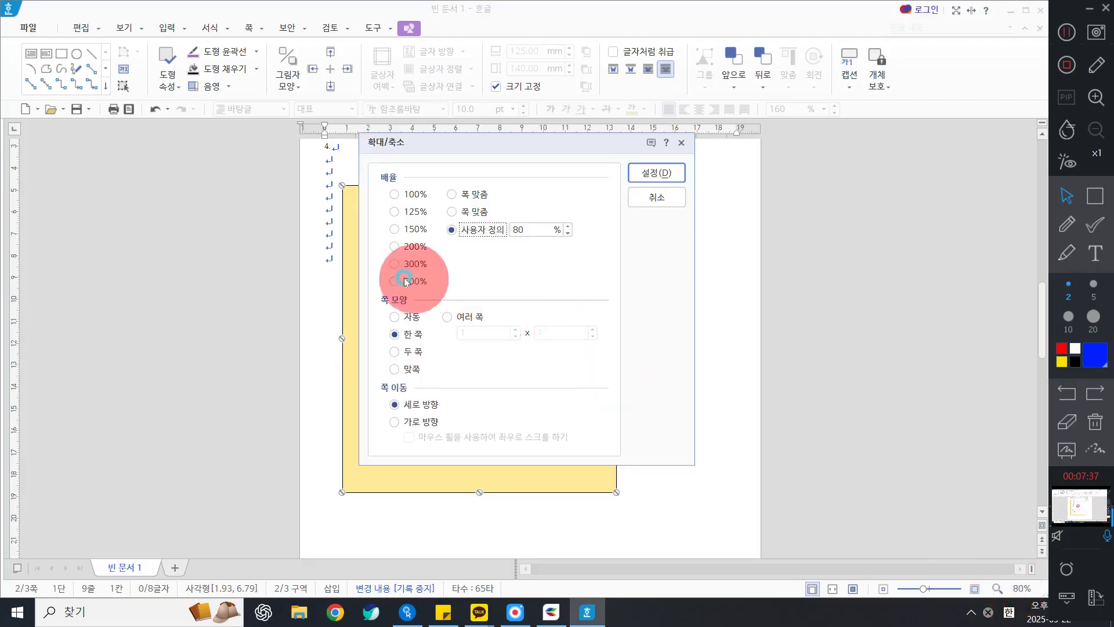
click(657, 171)
scroll(770, 366, up, 2)
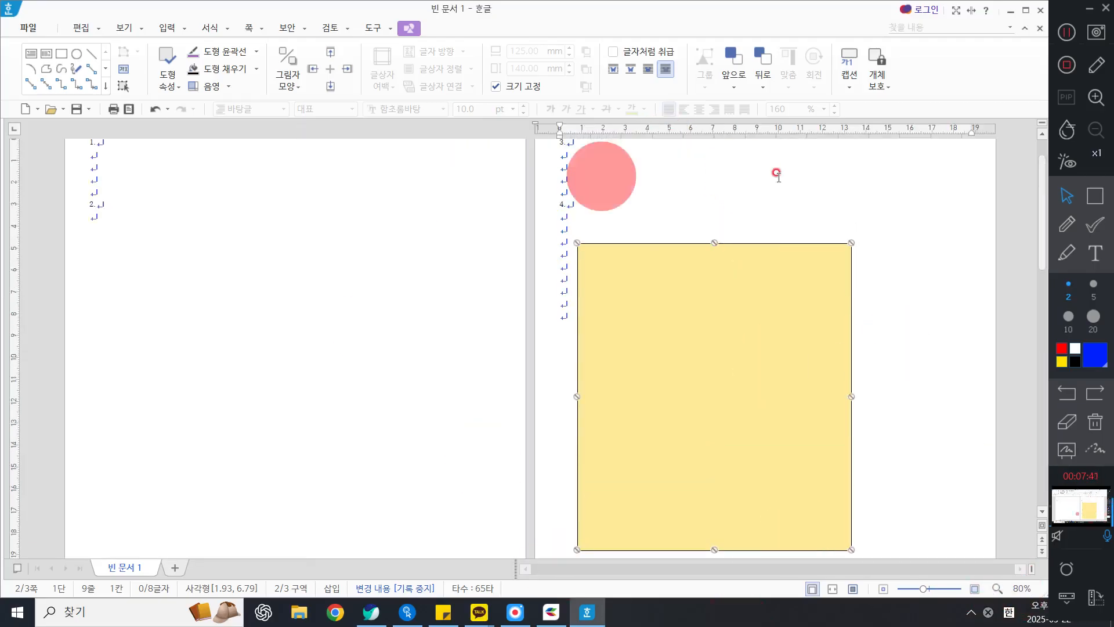
scroll(798, 315, down, 2)
scroll(797, 315, up, 1)
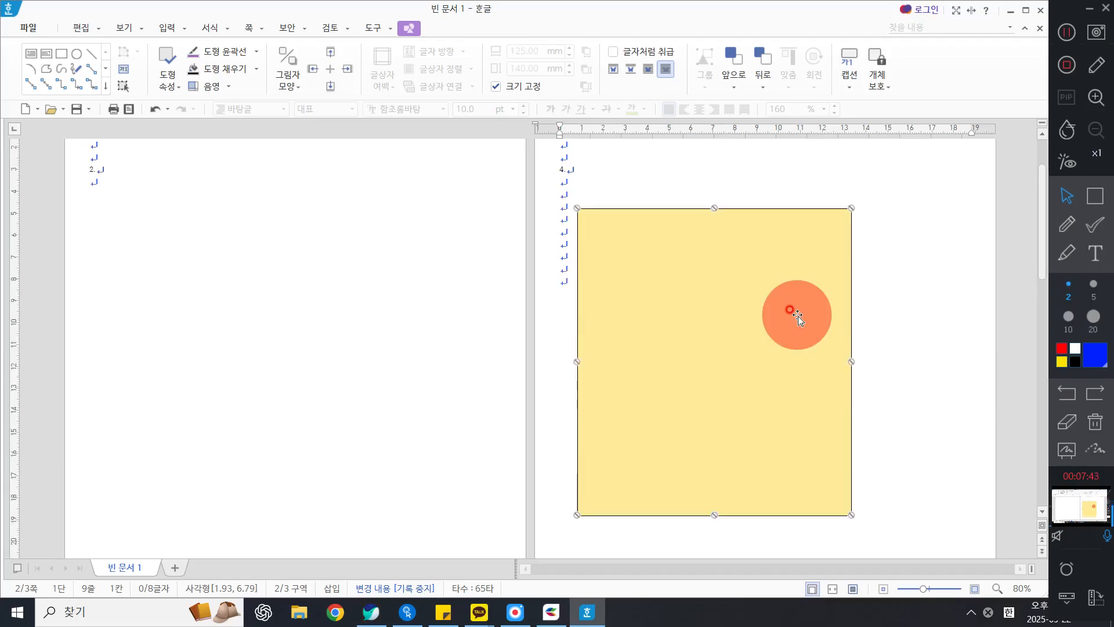
- Set the zoom options to show a single page (한 쪽) at 80% and bring the yellow rectangle into view
click(1017, 589)
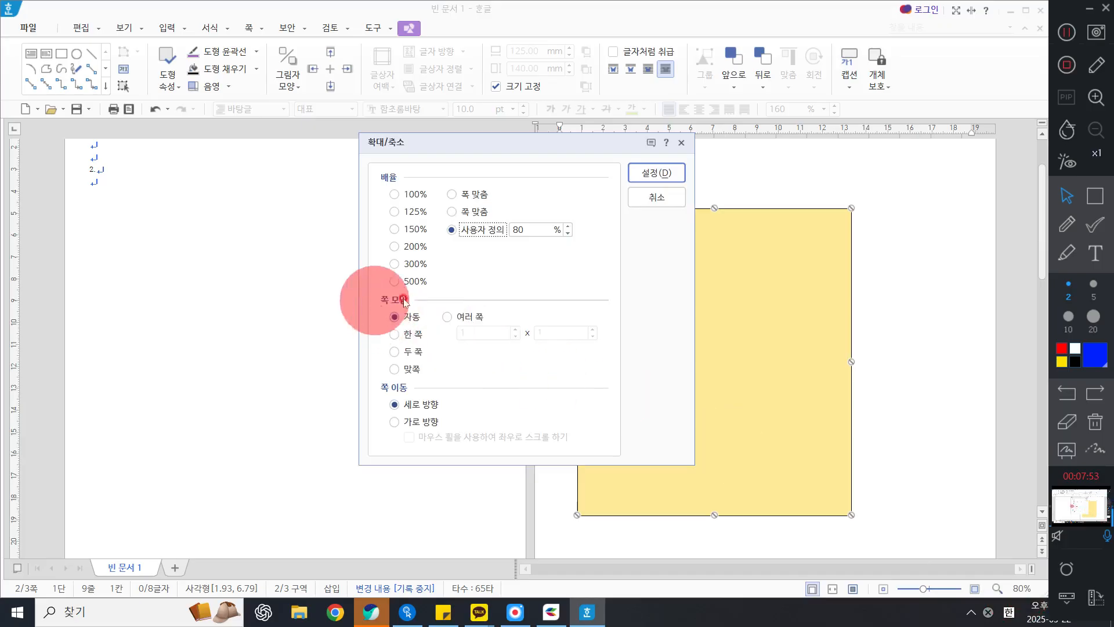
click(395, 333)
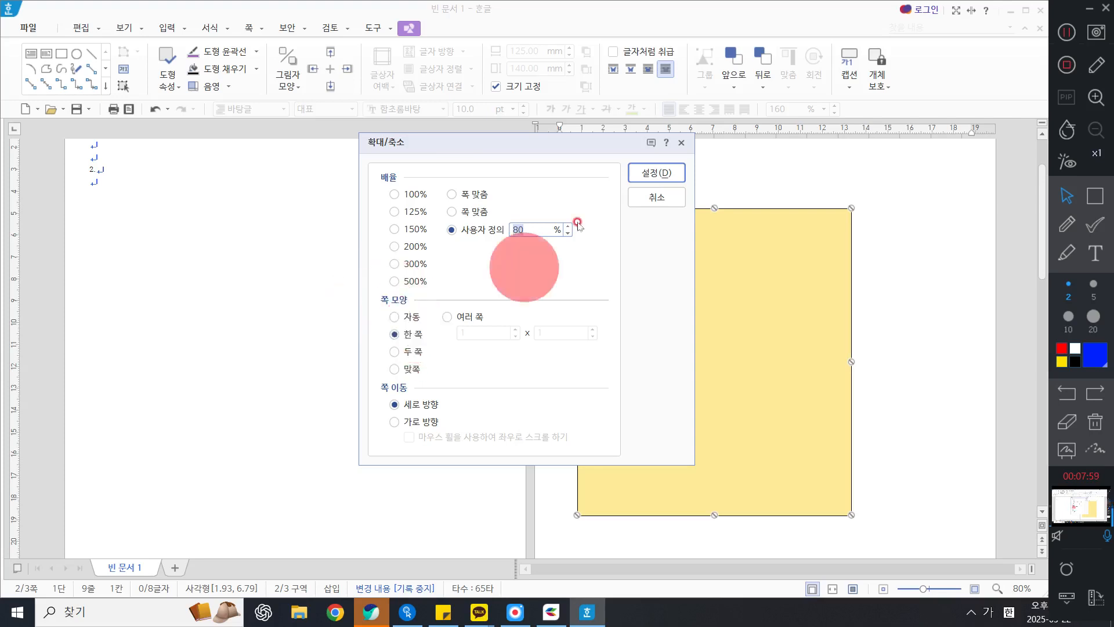
click(655, 173)
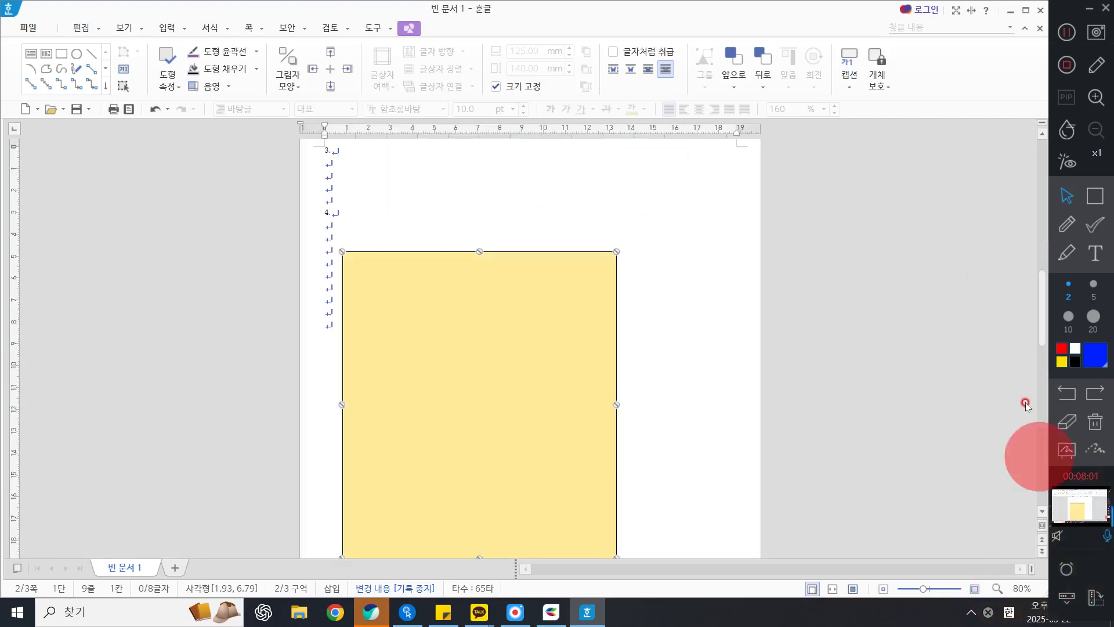
scroll(980, 380, down, 1)
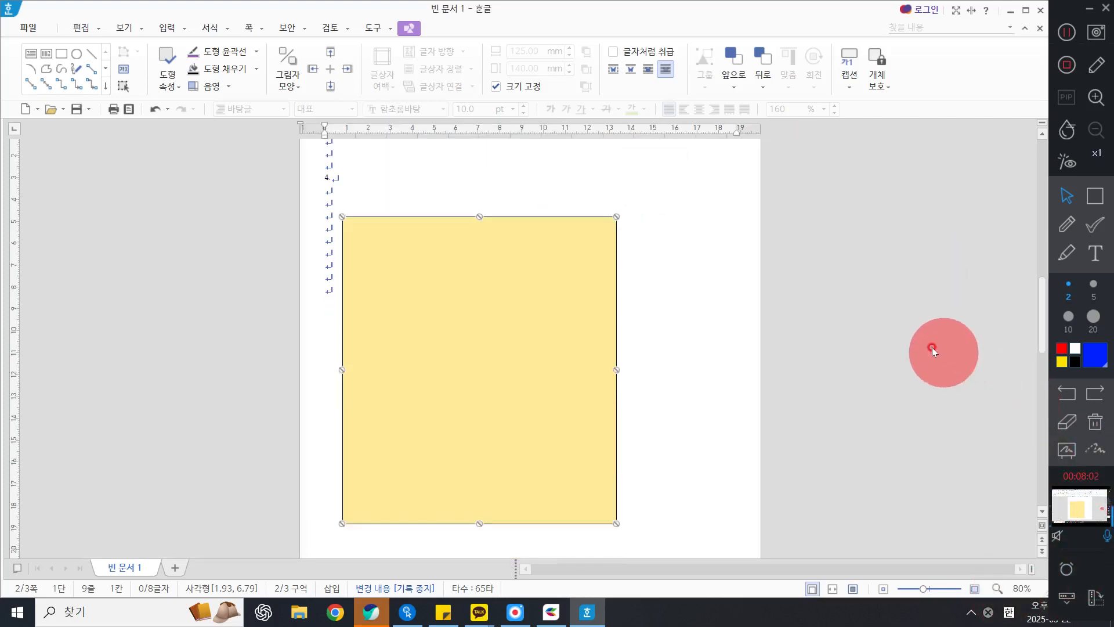
- Review the zoom options' page layouts, check the 확대/축소 help page in the browser, and return to the document
click(1011, 587)
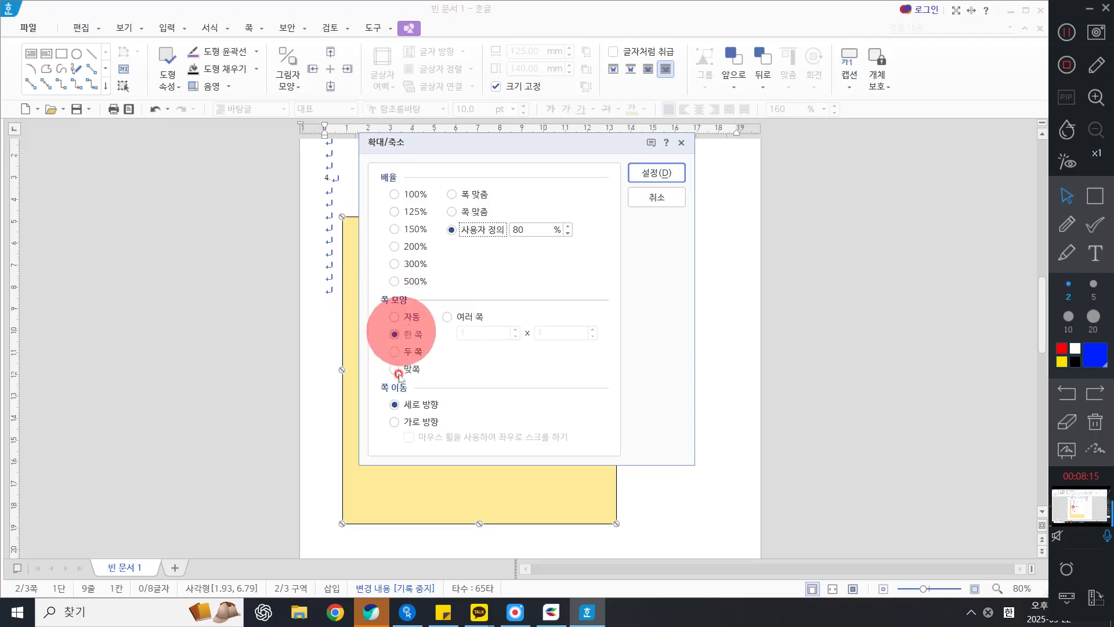
click(665, 172)
click(371, 610)
click(836, 10)
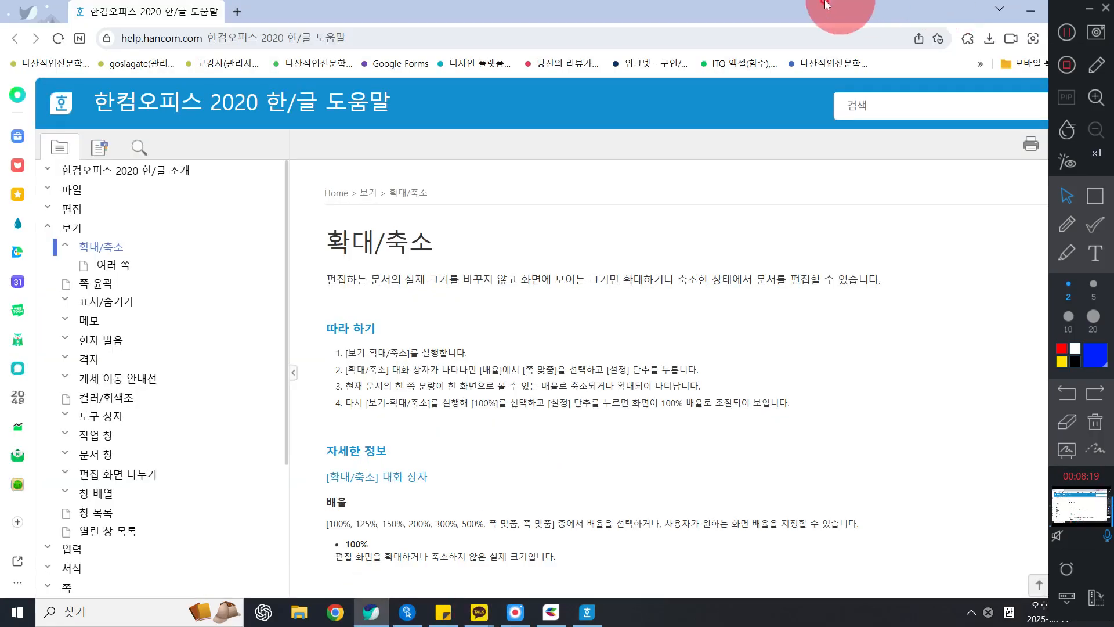
click(671, 169)
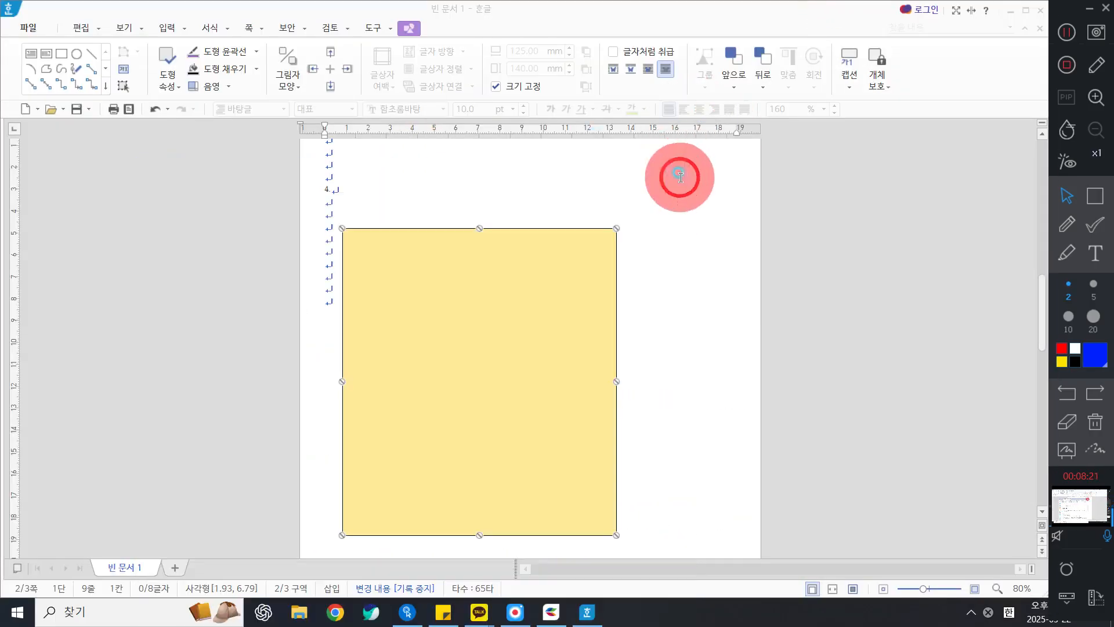
- Shift the yellow rectangle slightly right and up on page two
click(645, 356)
drag(527, 295, 543, 291)
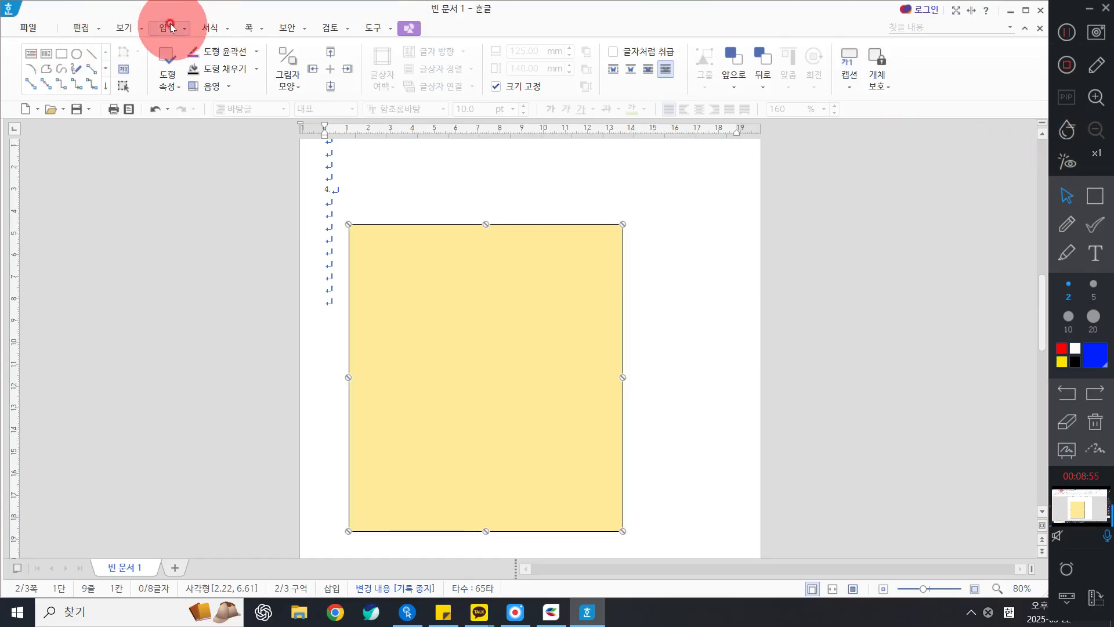
click(61, 54)
click(376, 279)
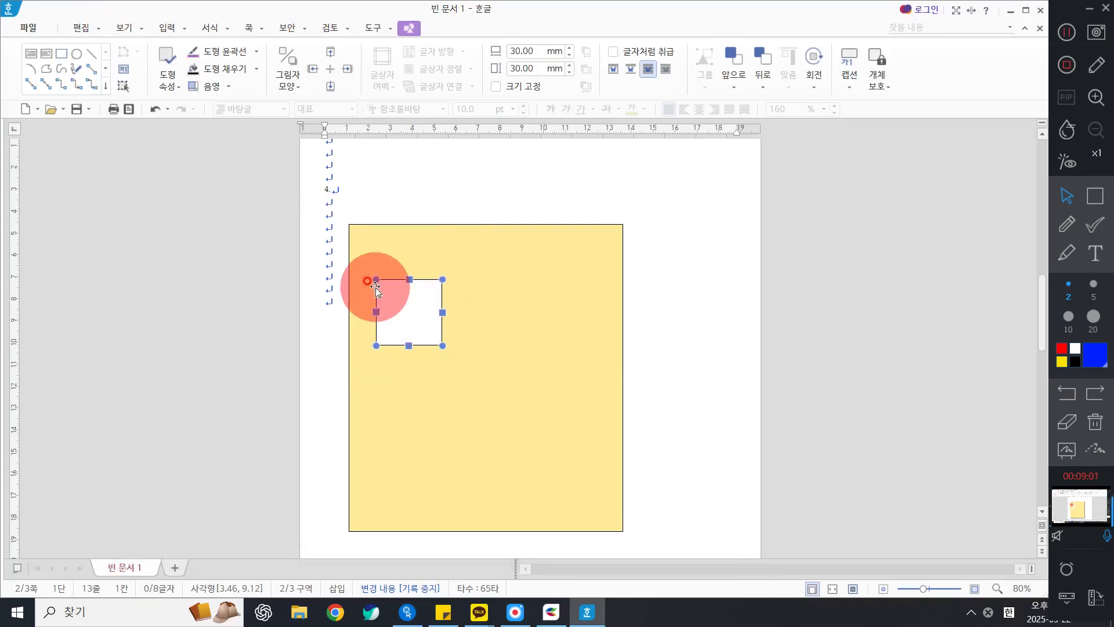
key(Delete)
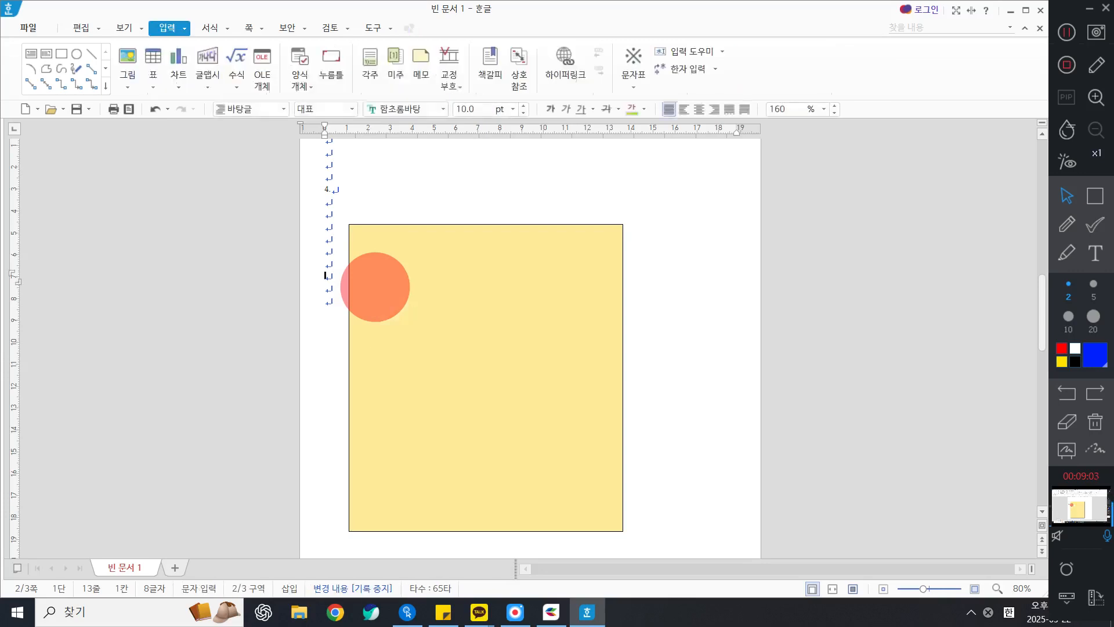
- Insert a 30 × 30 mm rectangle on the upper-left area of the yellow rectangle
click(544, 275)
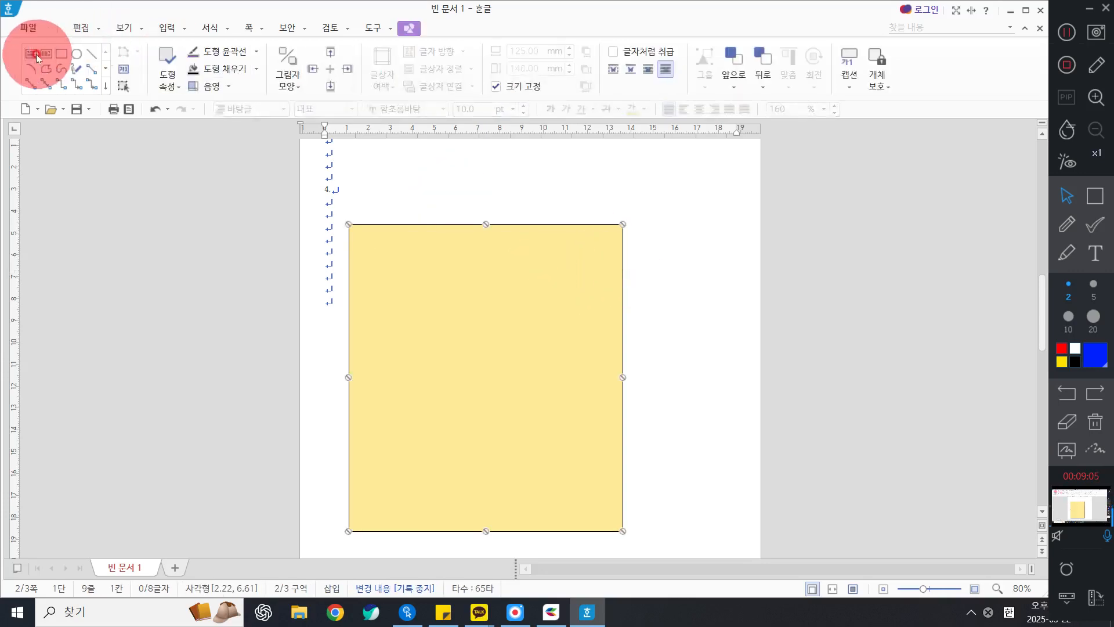
click(62, 55)
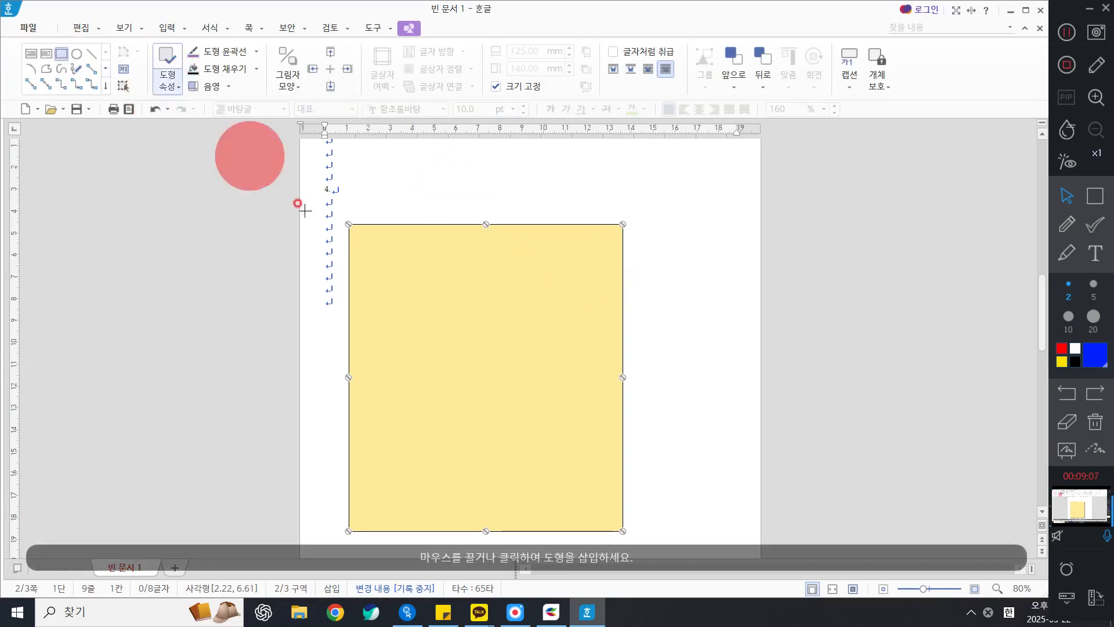
click(398, 287)
click(401, 290)
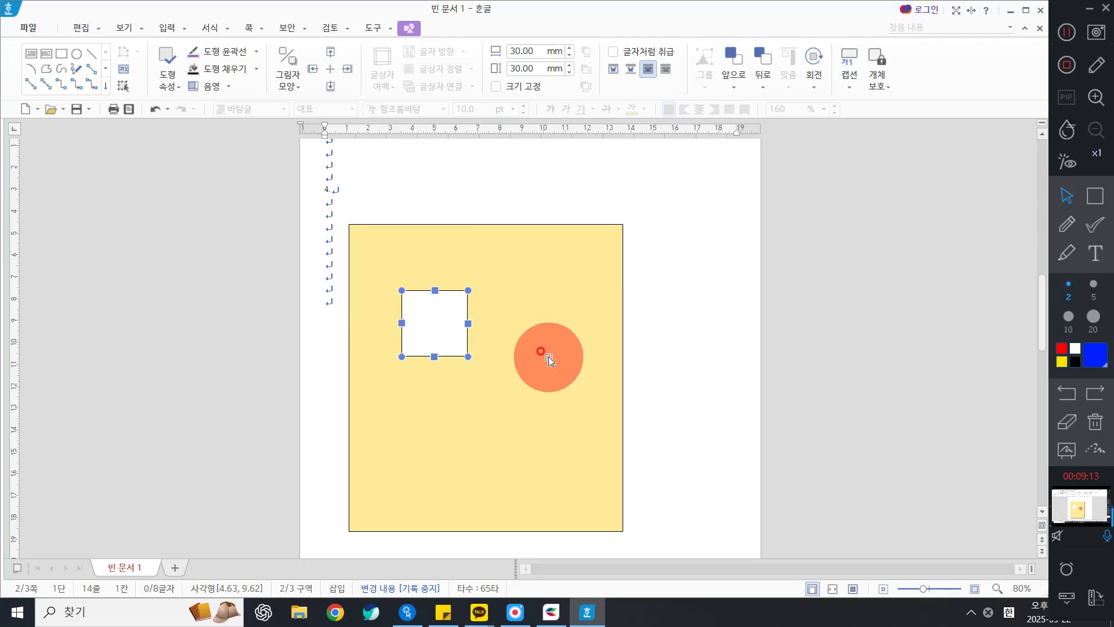
- Set the white rectangle's size to 110 × 50 mm, enable 크기 고정, and place it behind the text (글 뒤로)
double_click(427, 324)
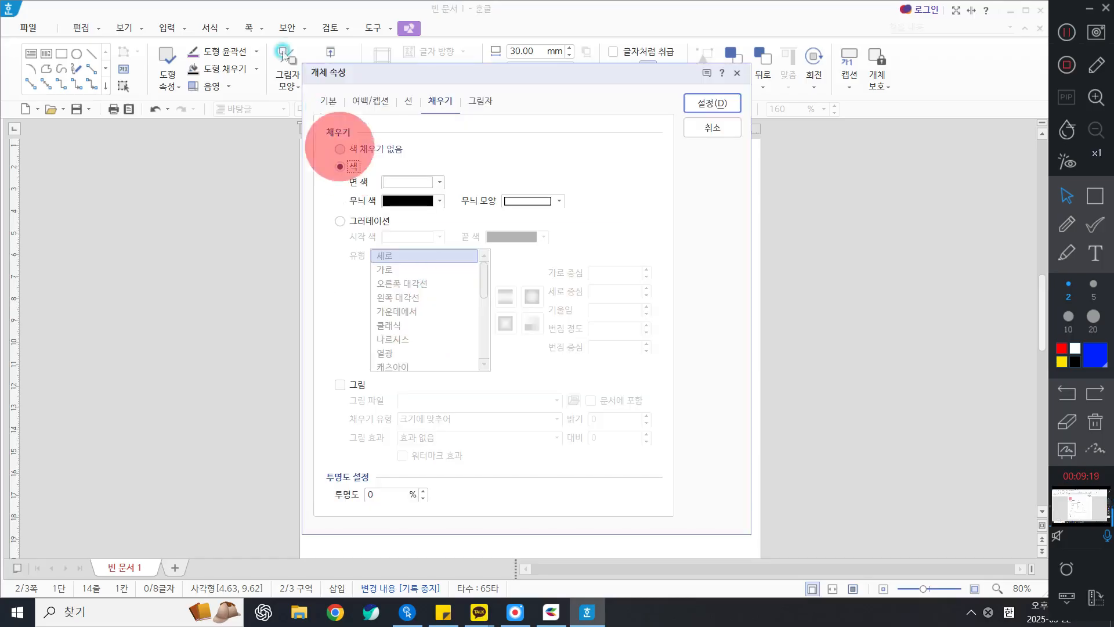
click(330, 103)
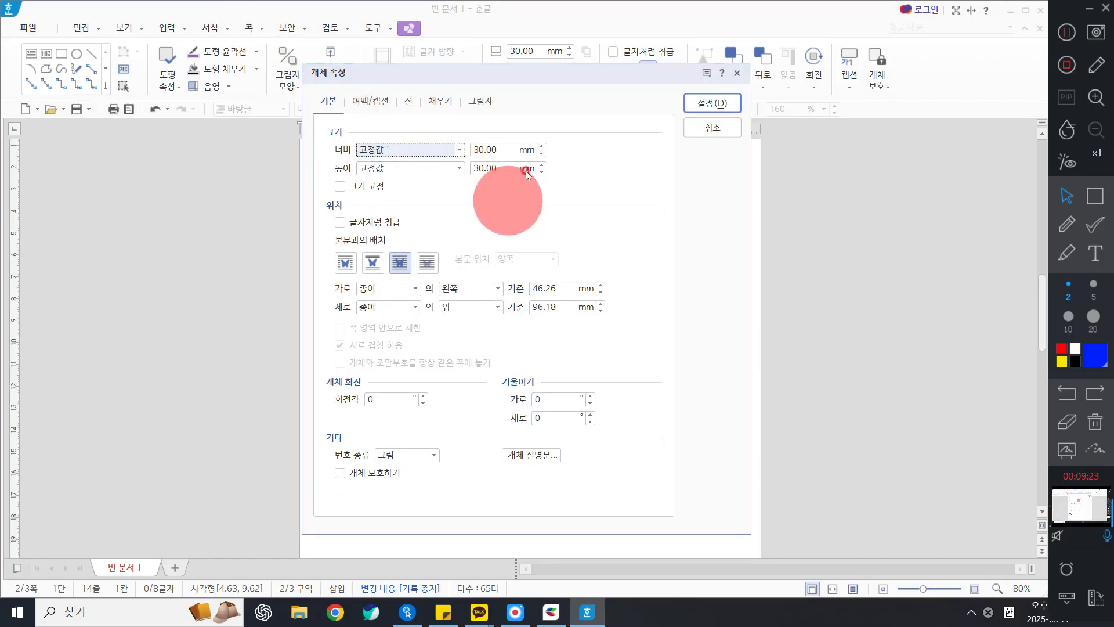
double_click(488, 149)
text(110)
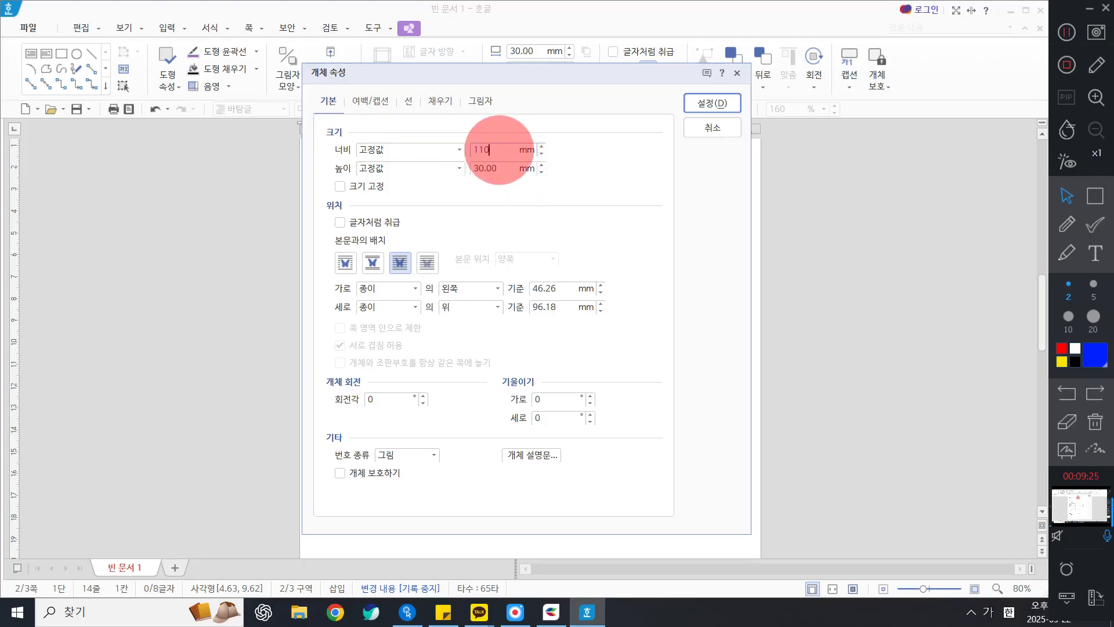
click(501, 149)
text(50)
key(Tab)
key(space)
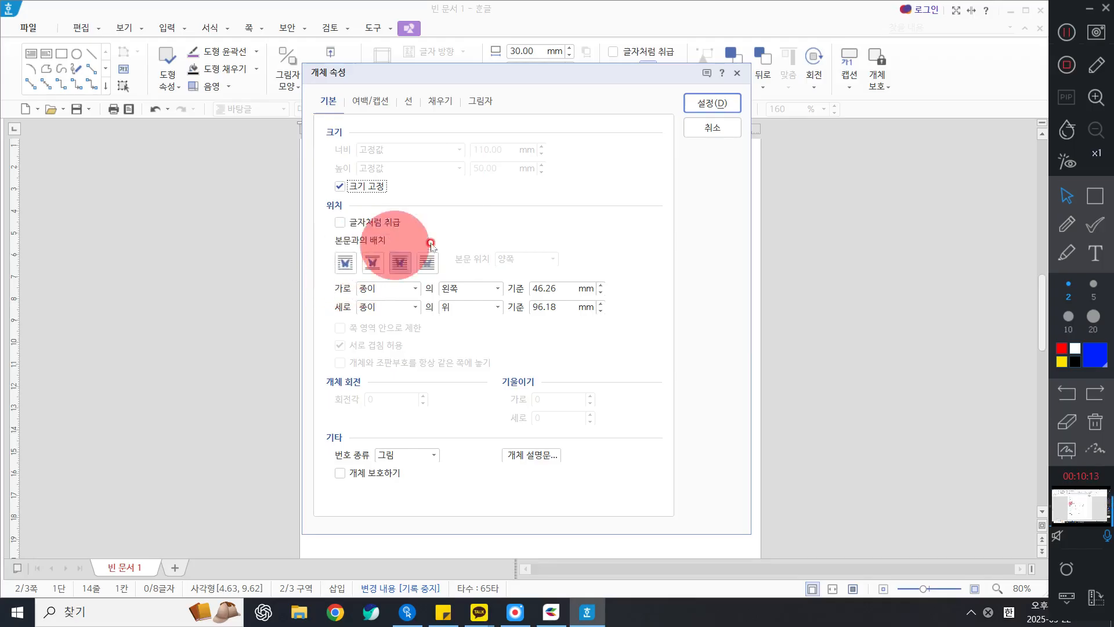
click(431, 271)
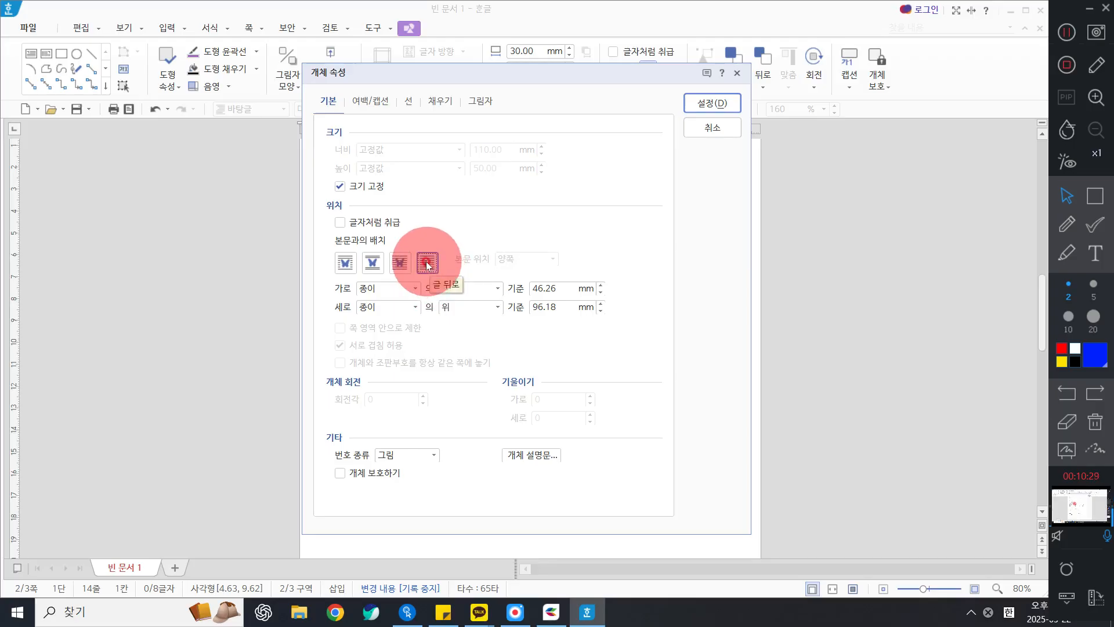
- Fill the rectangle with a light golden-orange from the NEO palette and shift it slightly left and up
click(454, 97)
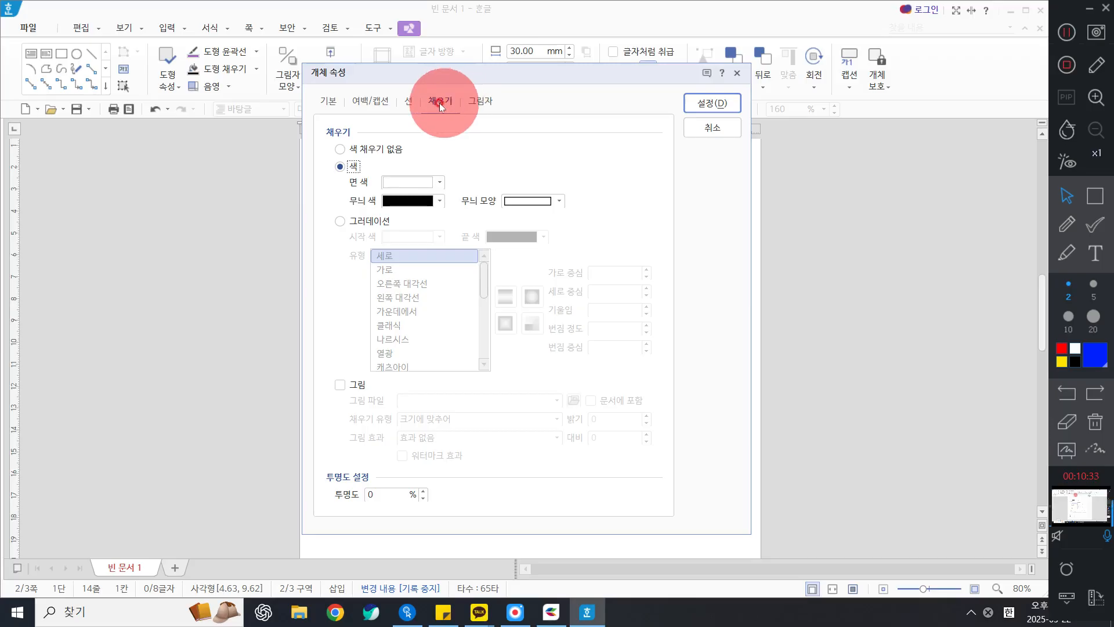
click(433, 182)
click(534, 254)
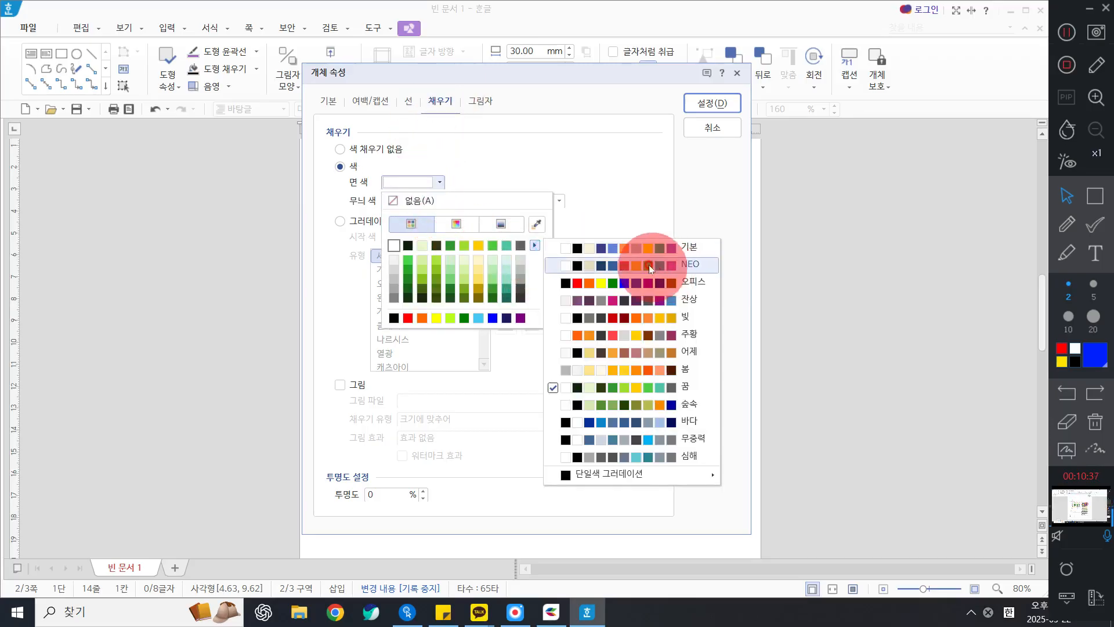
click(648, 264)
click(521, 278)
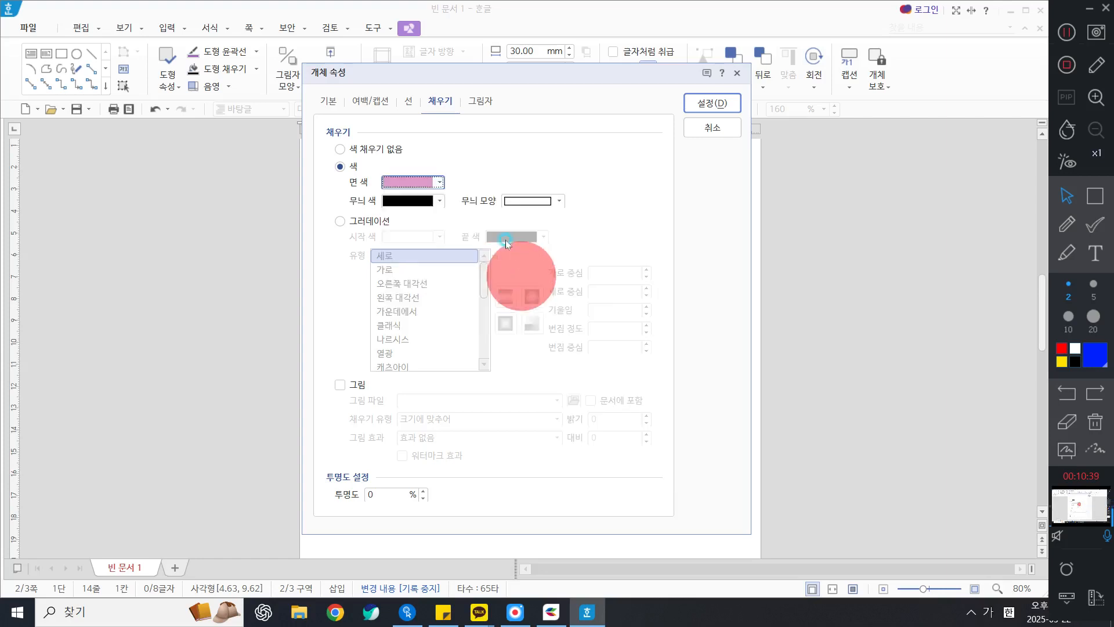
click(433, 182)
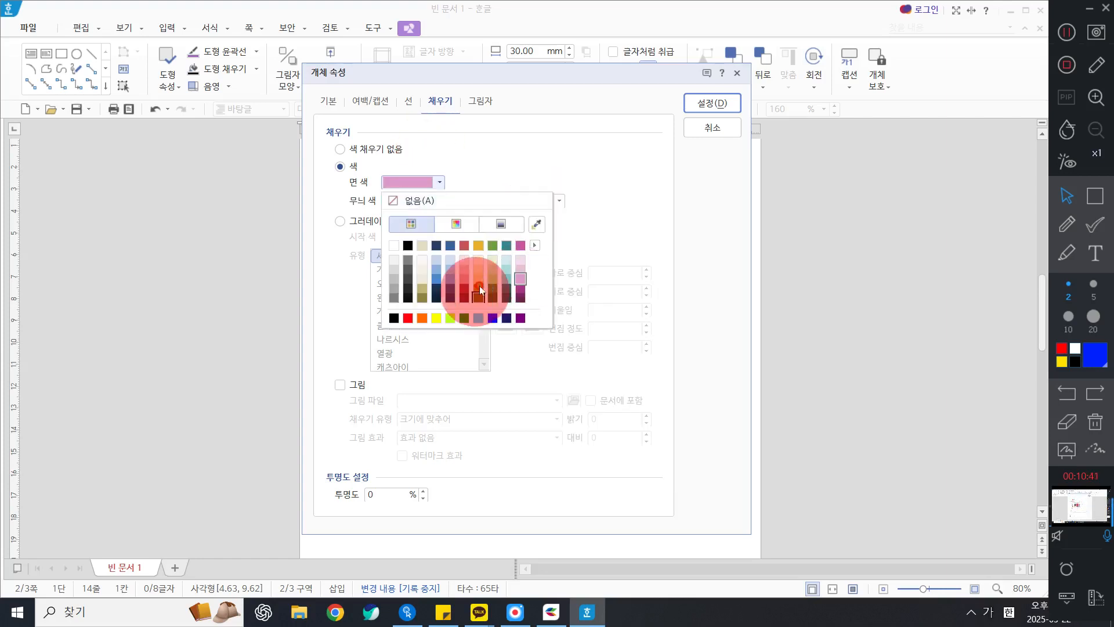
click(478, 279)
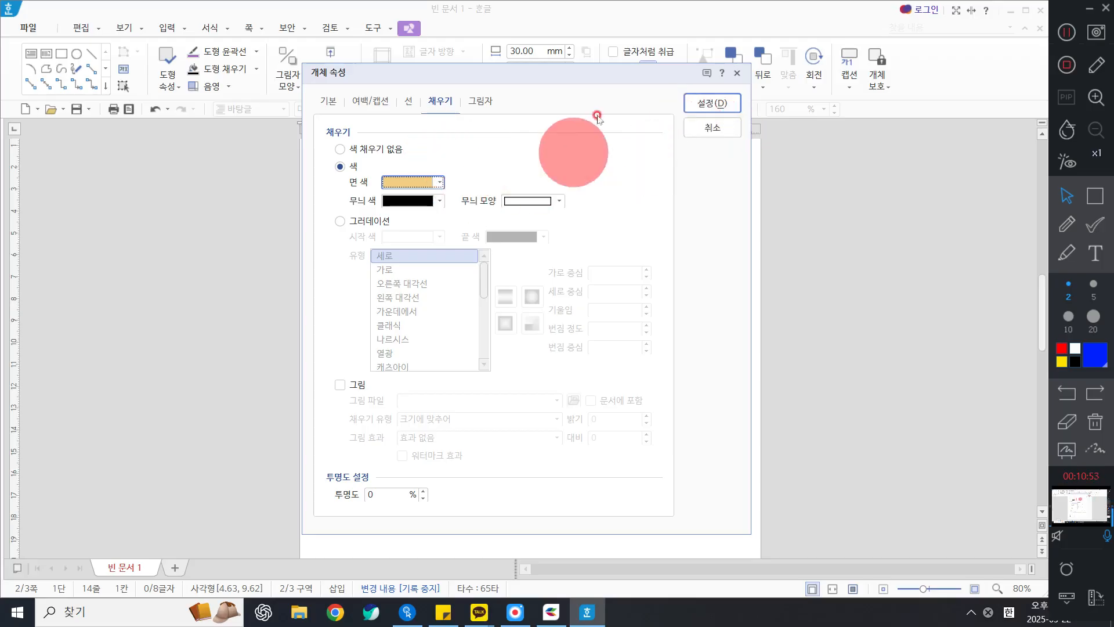
click(720, 106)
drag(537, 338, 515, 315)
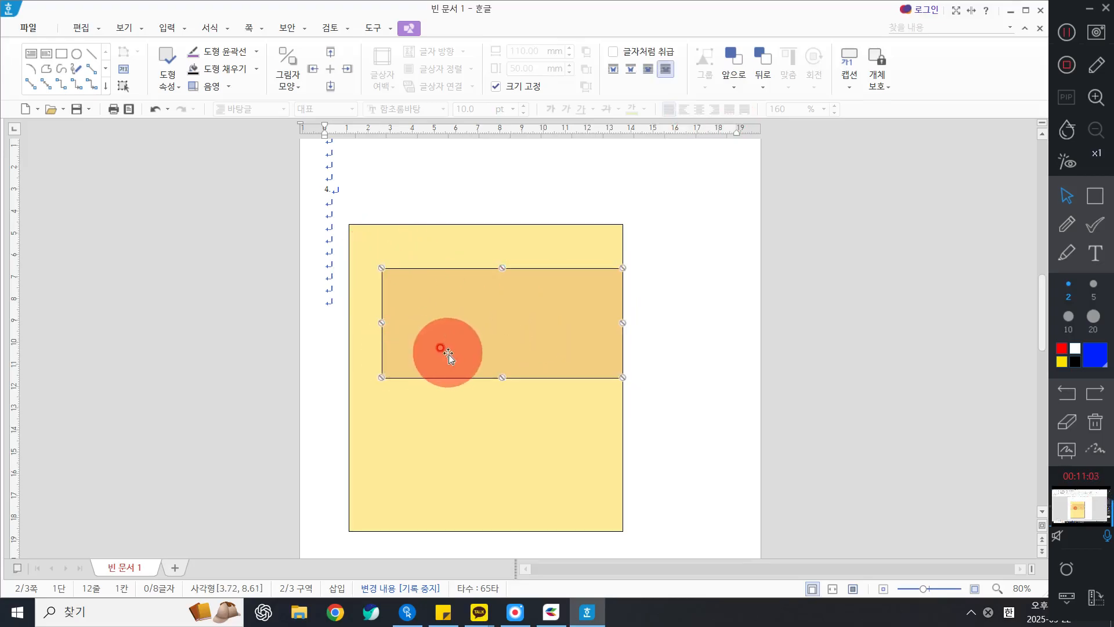
- Give the golden-orange rectangle rounded corners (둥근 모양)
double_click(495, 317)
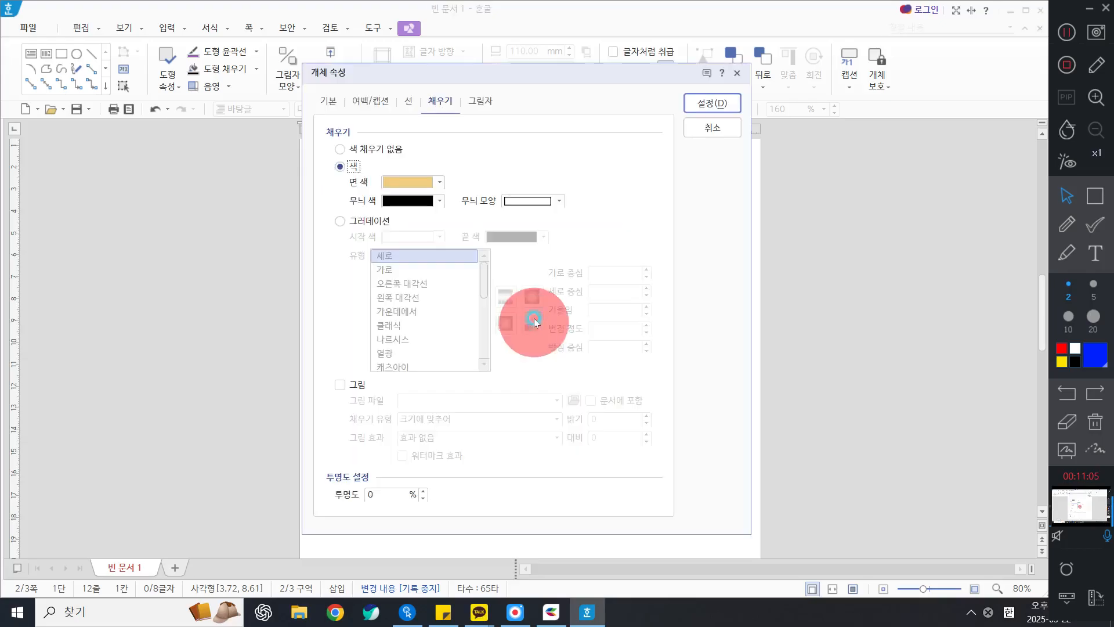
click(411, 101)
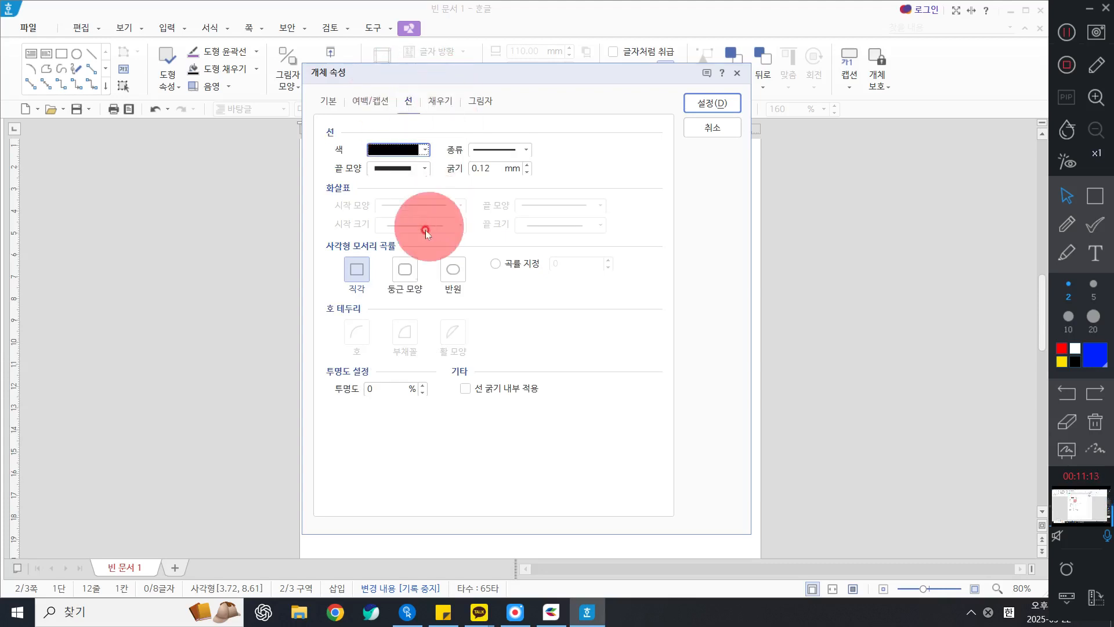
click(405, 270)
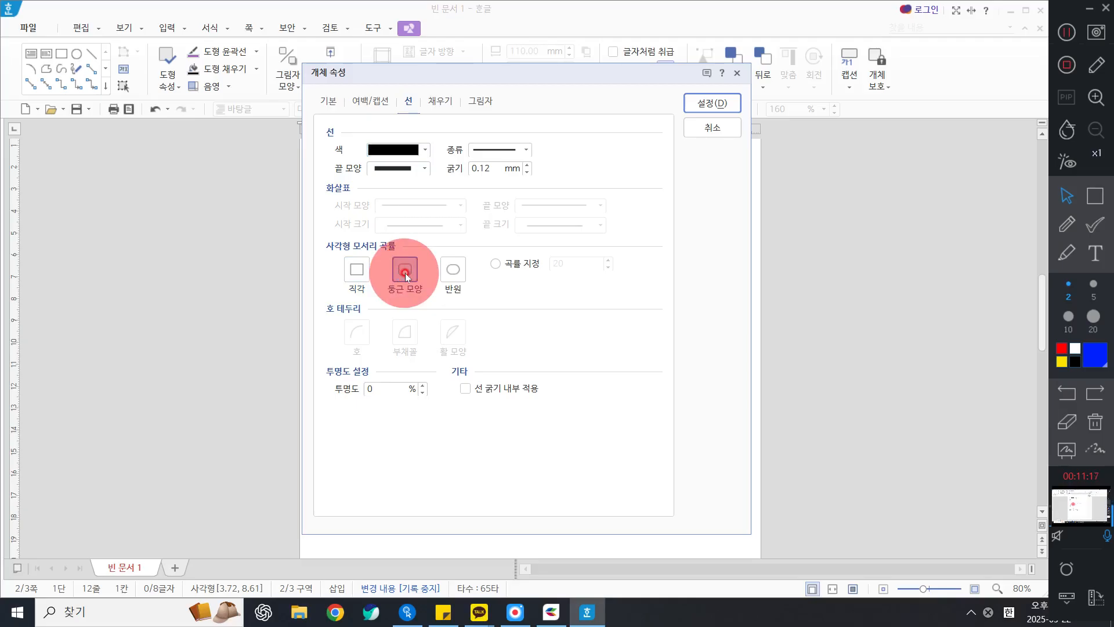
click(690, 103)
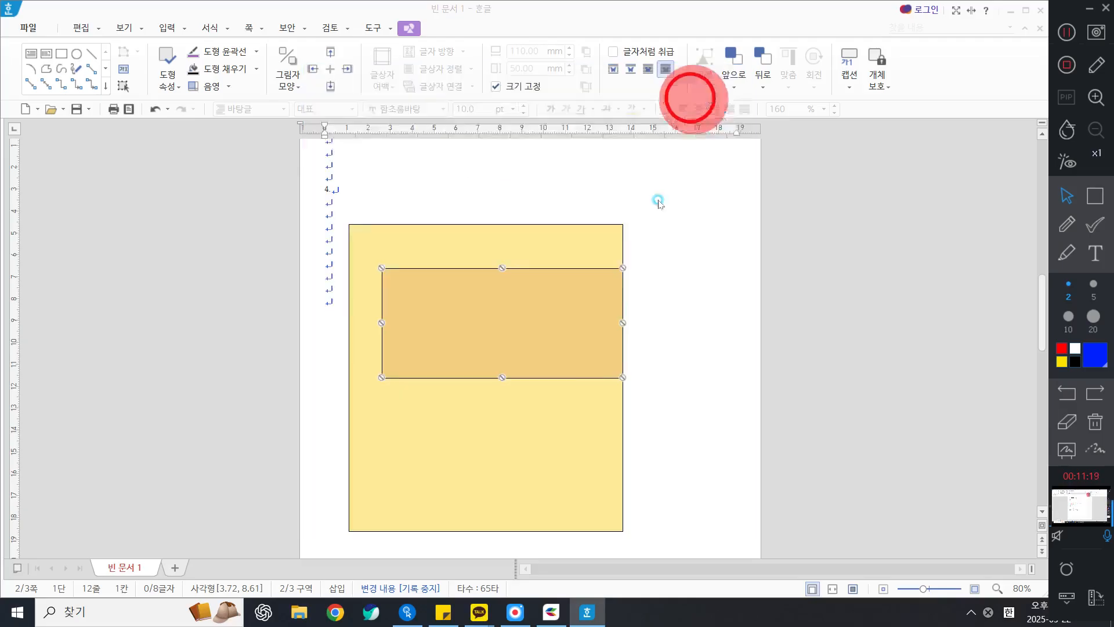
- Move the rounded rectangle so it sits horizontally centred in the upper part of the yellow rectangle
drag(532, 354, 517, 351)
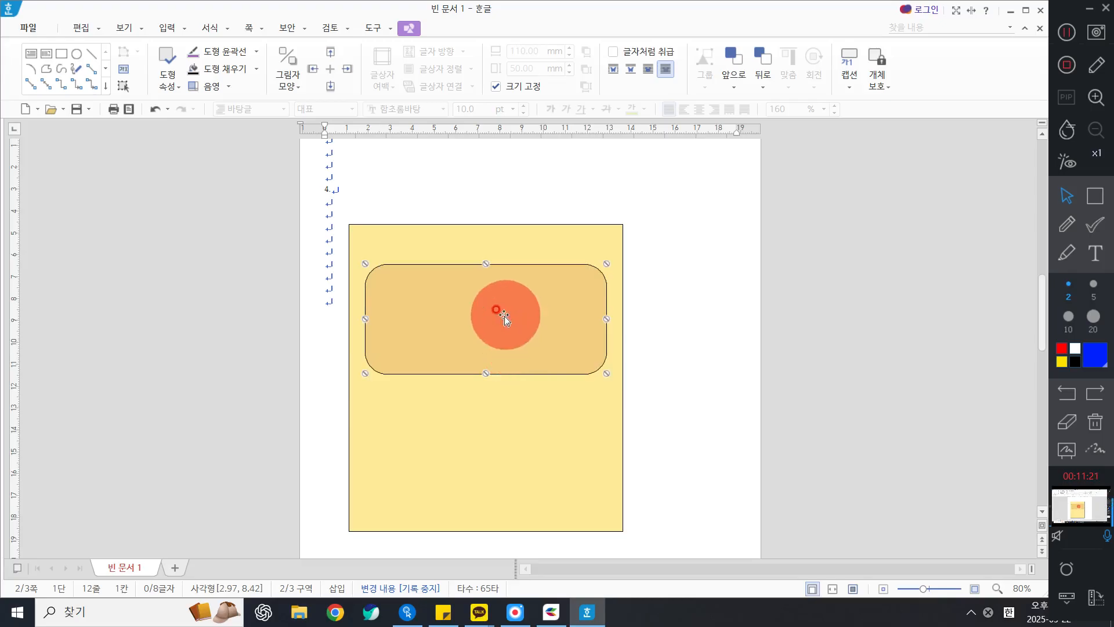
drag(503, 298, 551, 289)
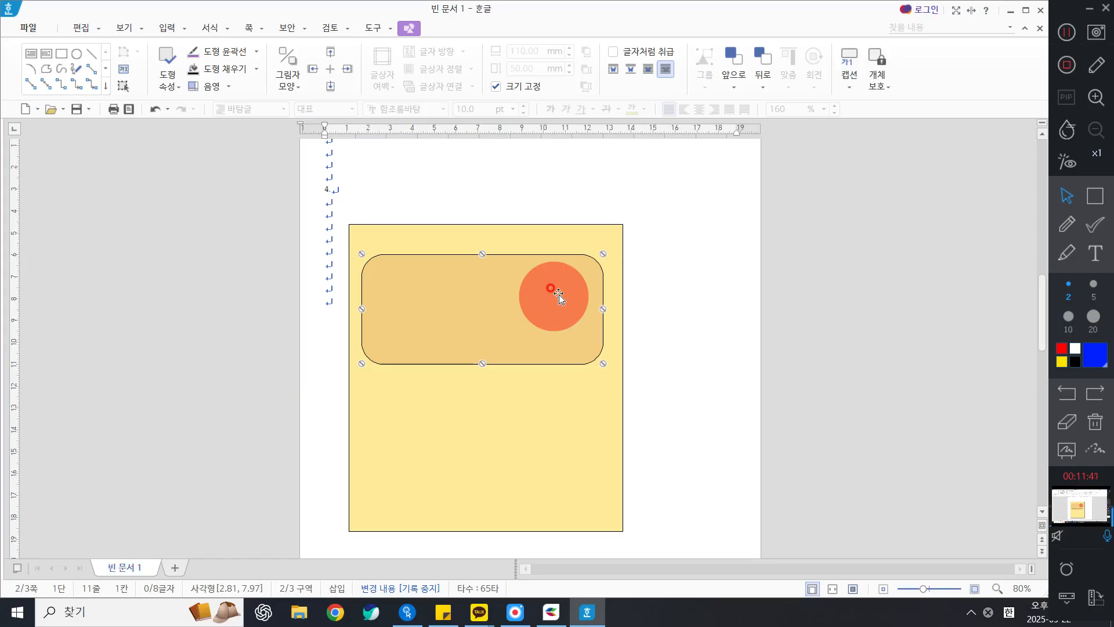
drag(503, 291, 517, 290)
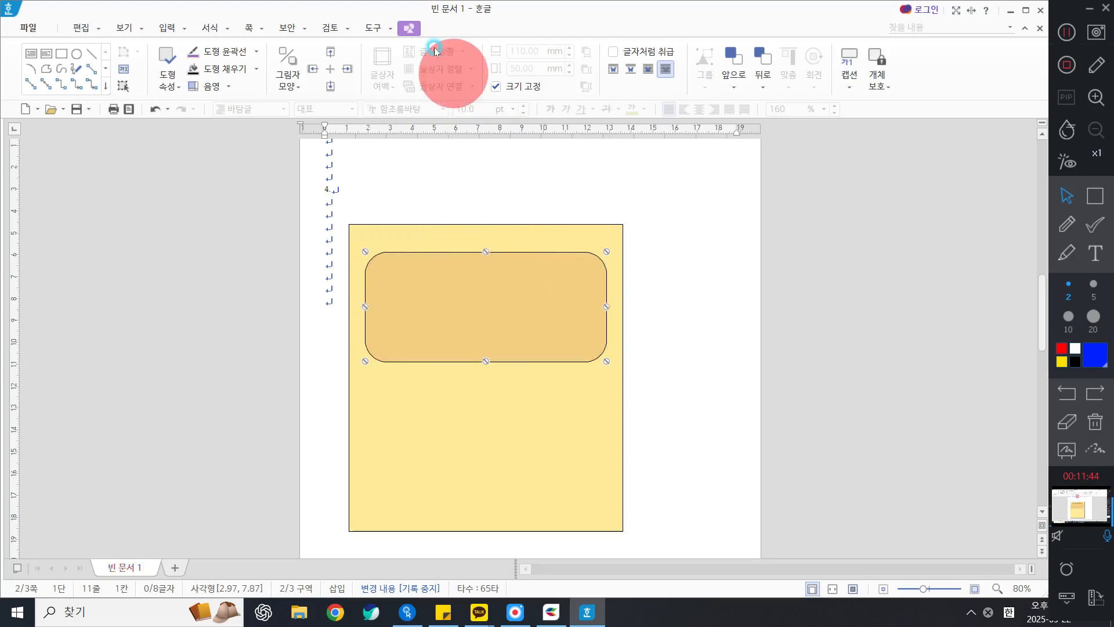
- Insert a 30 × 30 mm rectangle over the upper-left edge of the yellow rectangle
click(169, 22)
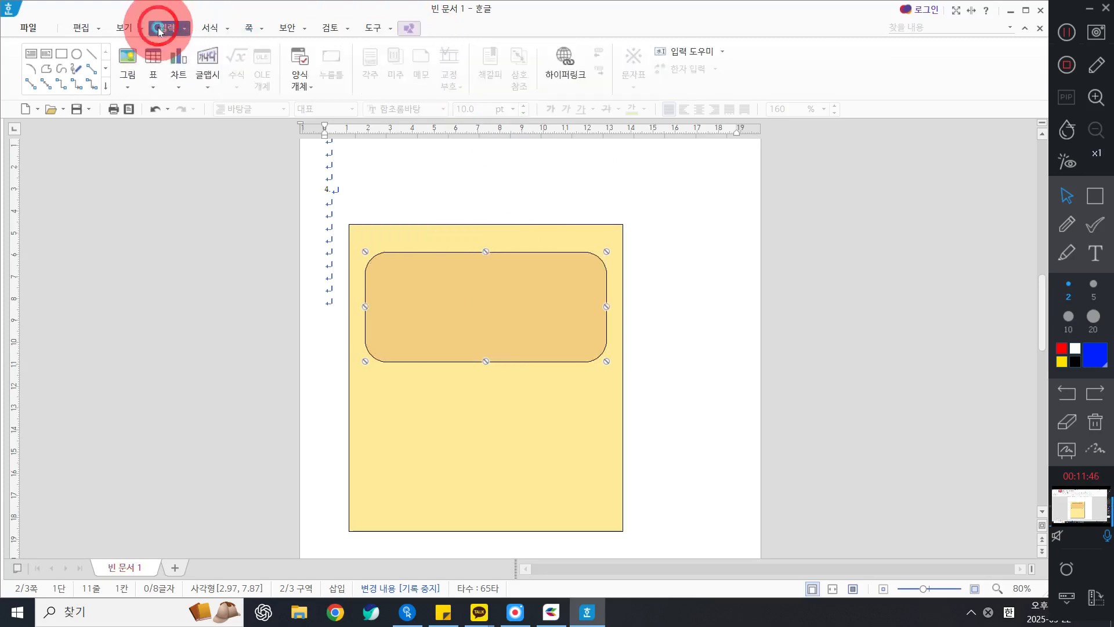
click(60, 51)
click(381, 196)
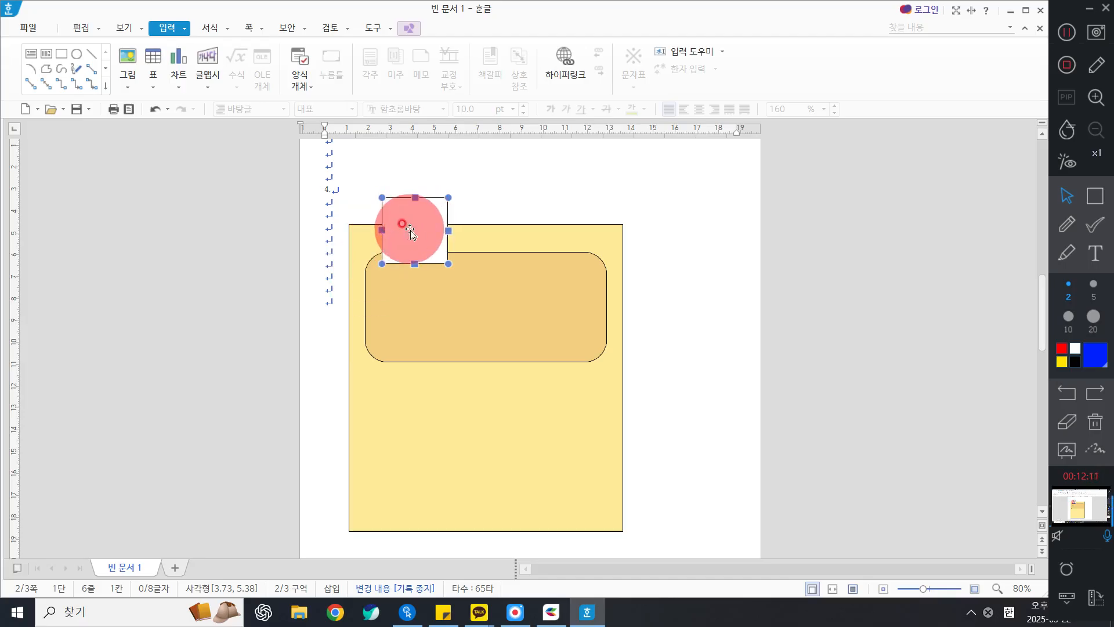
- Set the new white rectangle's size to 120 × 15 mm and enable 크기 고정
double_click(410, 229)
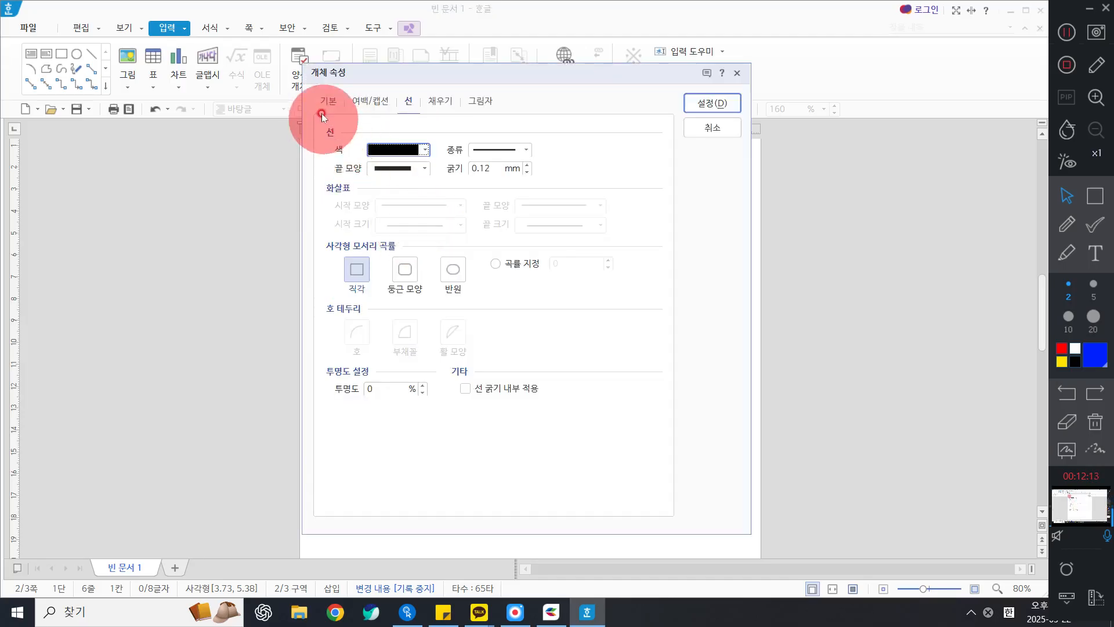
click(329, 102)
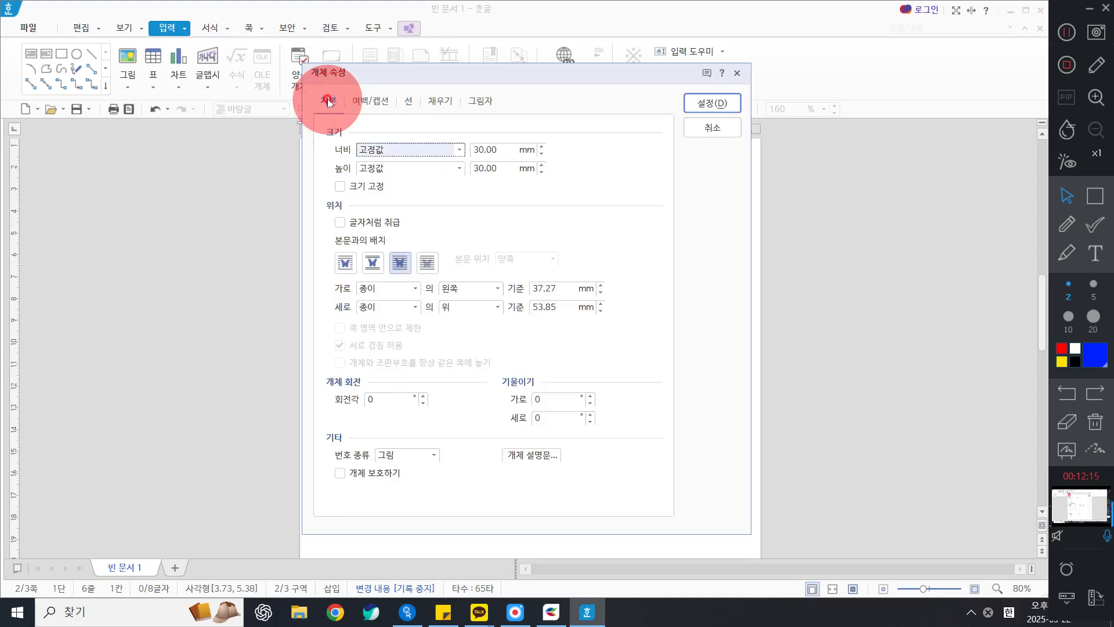
click(495, 150)
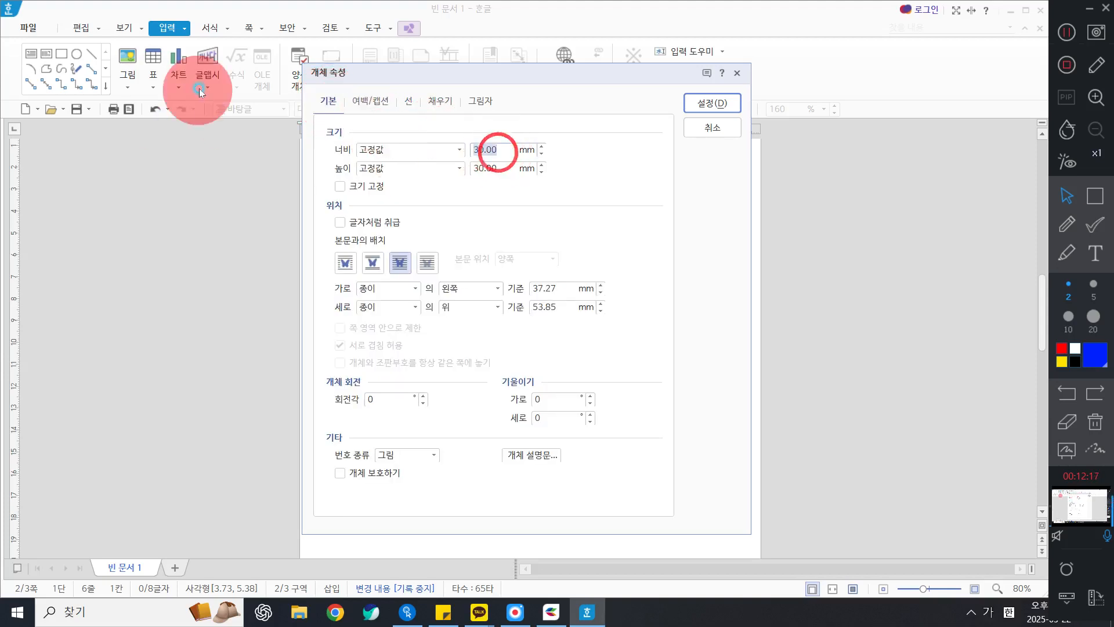
text(120)
key(Tab)
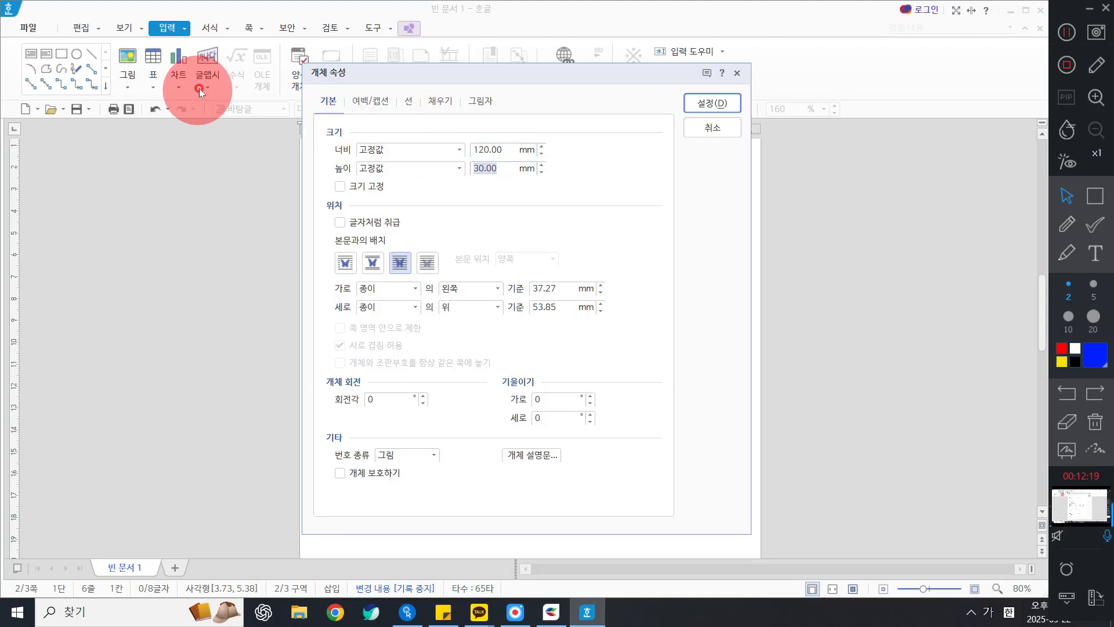
text(15)
key(Tab)
key(space)
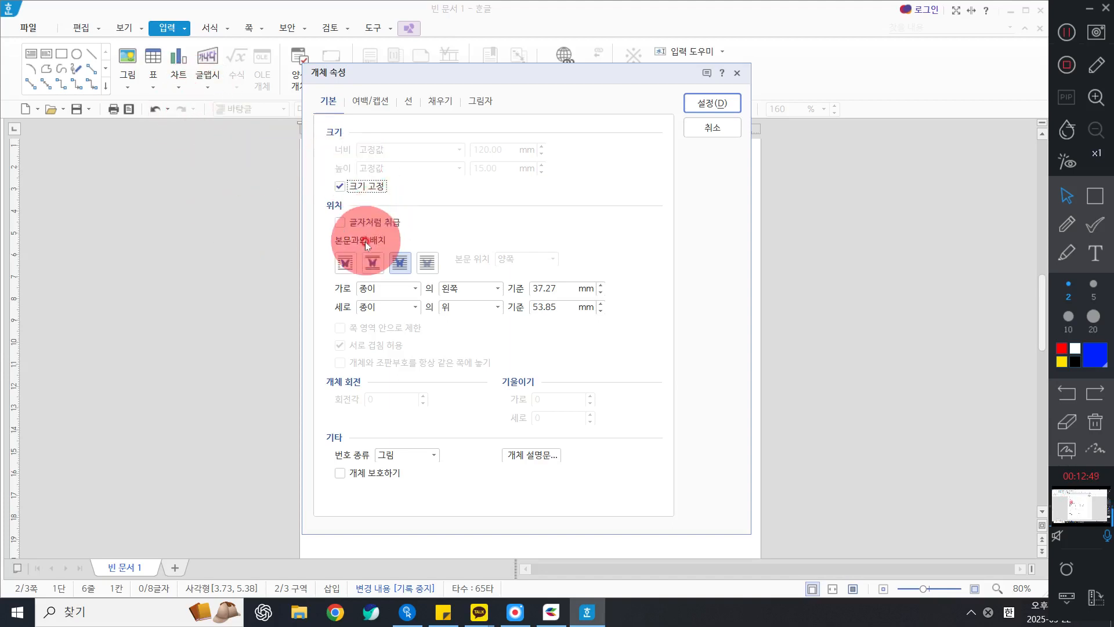
click(1068, 229)
drag(337, 232, 456, 274)
drag(322, 277, 413, 234)
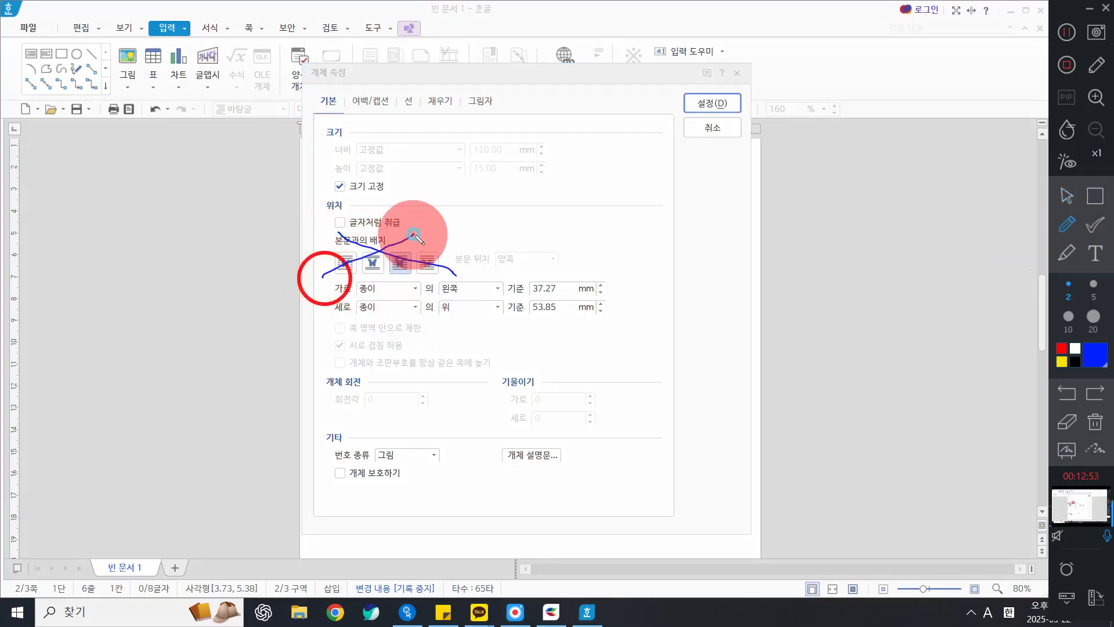
click(1095, 421)
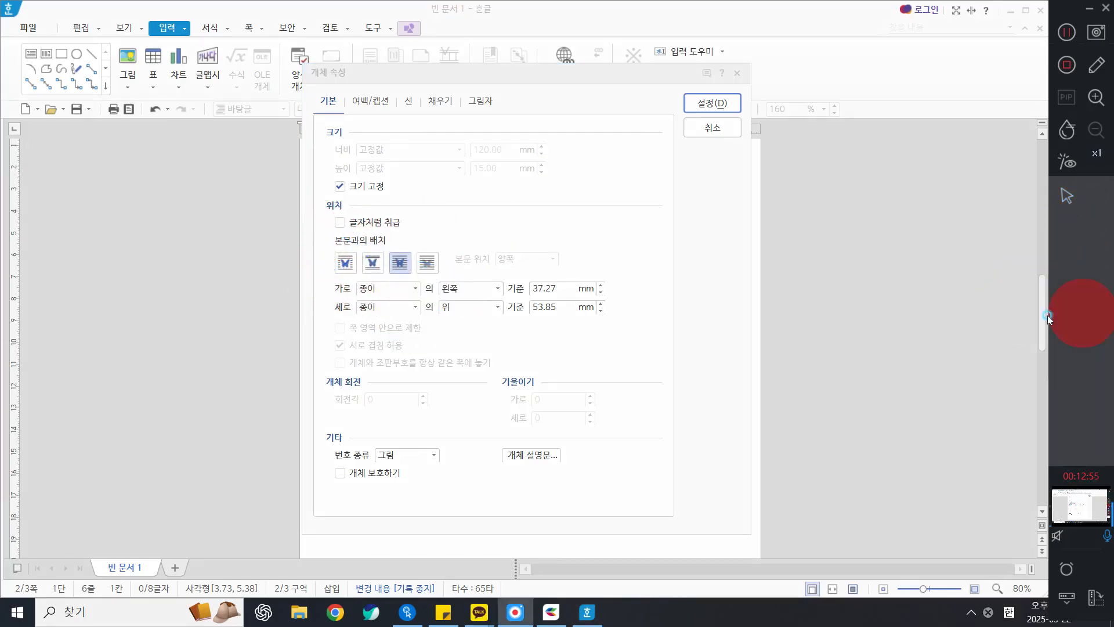
drag(322, 238, 439, 276)
drag(290, 290, 453, 250)
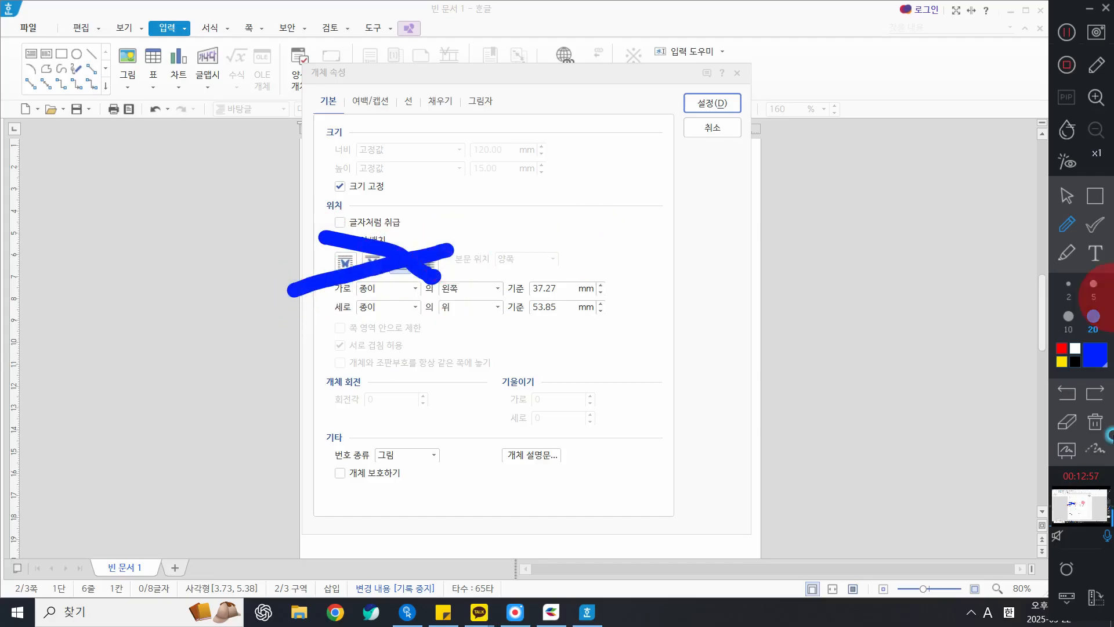
click(1067, 196)
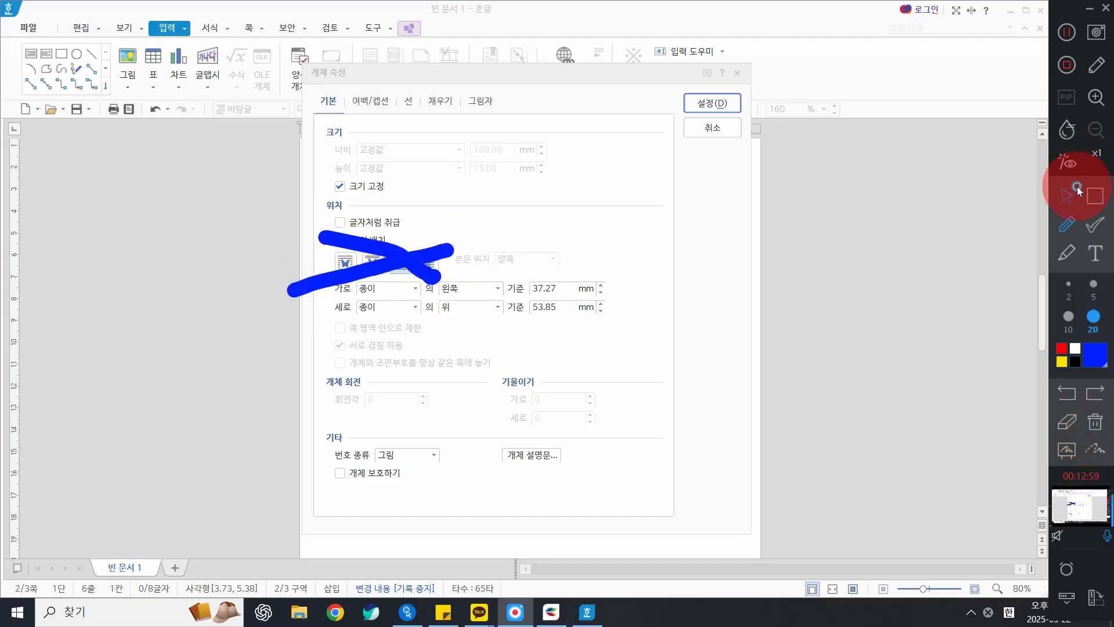
- Set the 120 × 15 mm rectangle's fill colour to blue from the 오피스 palette
click(440, 100)
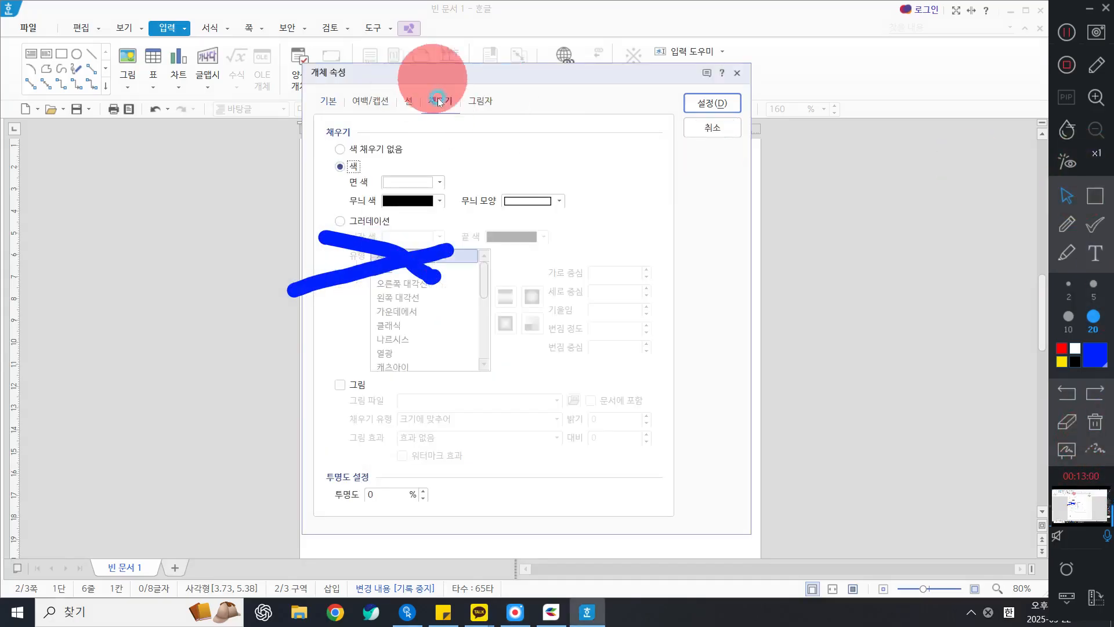
click(1096, 422)
click(418, 182)
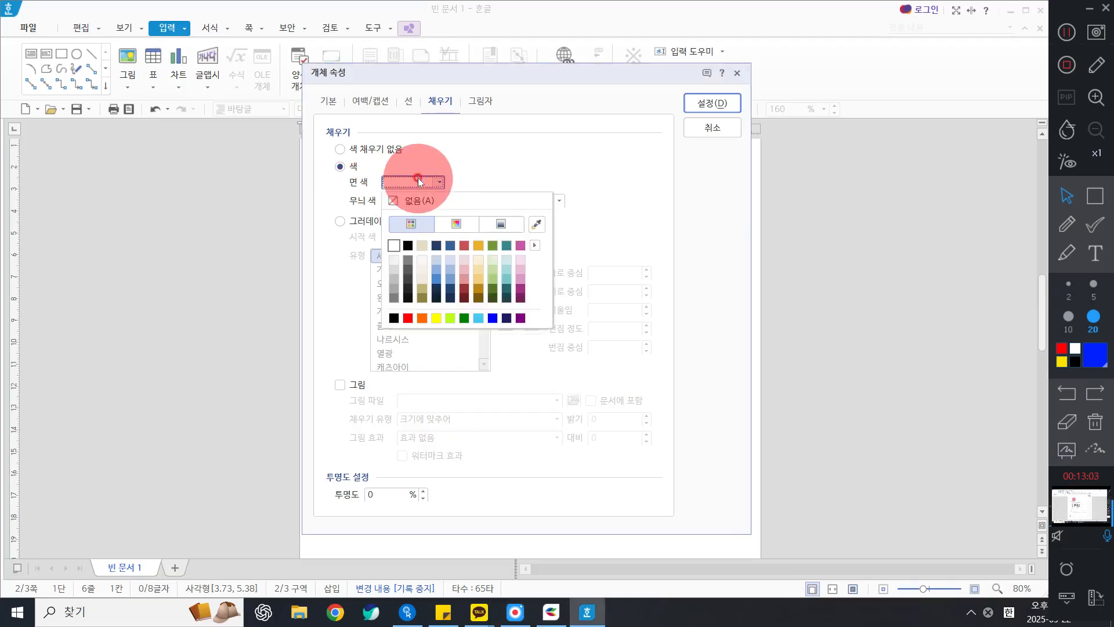
click(536, 247)
click(643, 287)
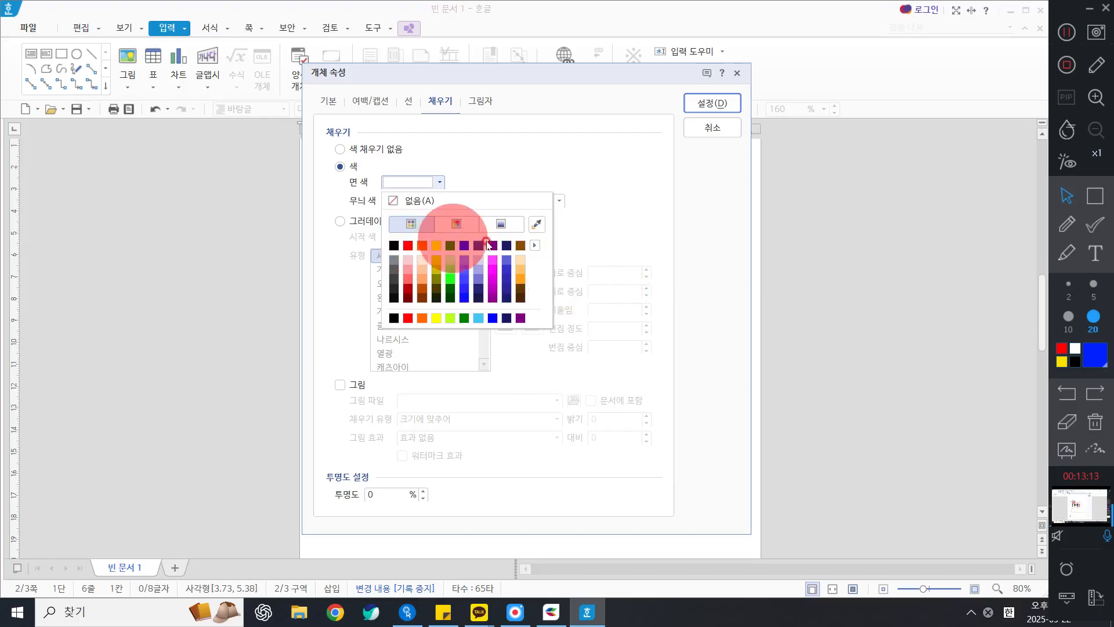
click(534, 244)
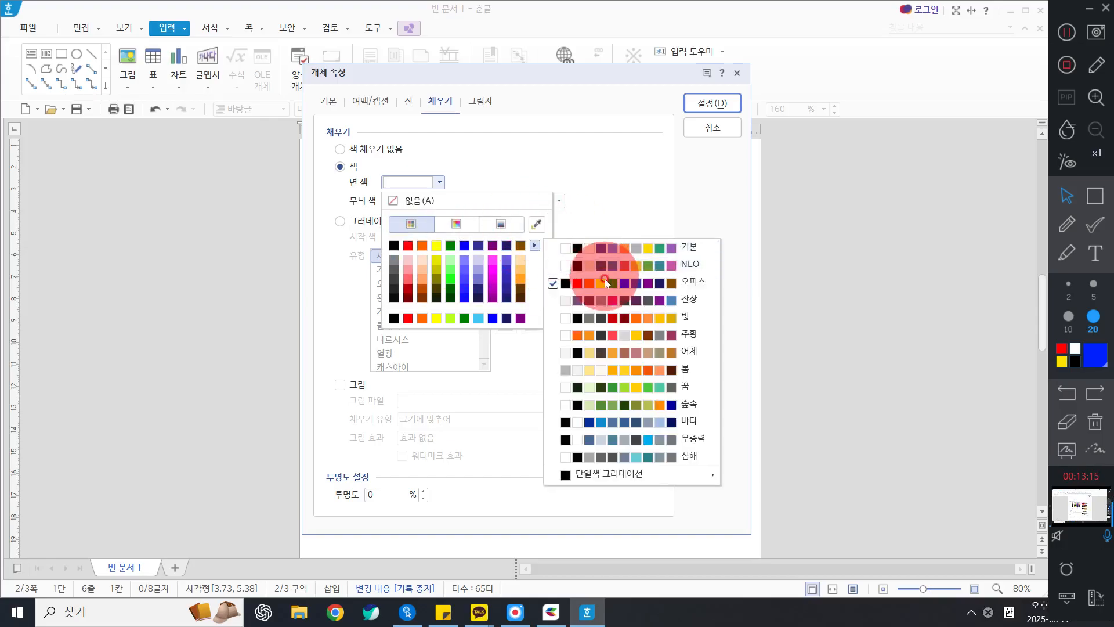
click(606, 283)
click(464, 246)
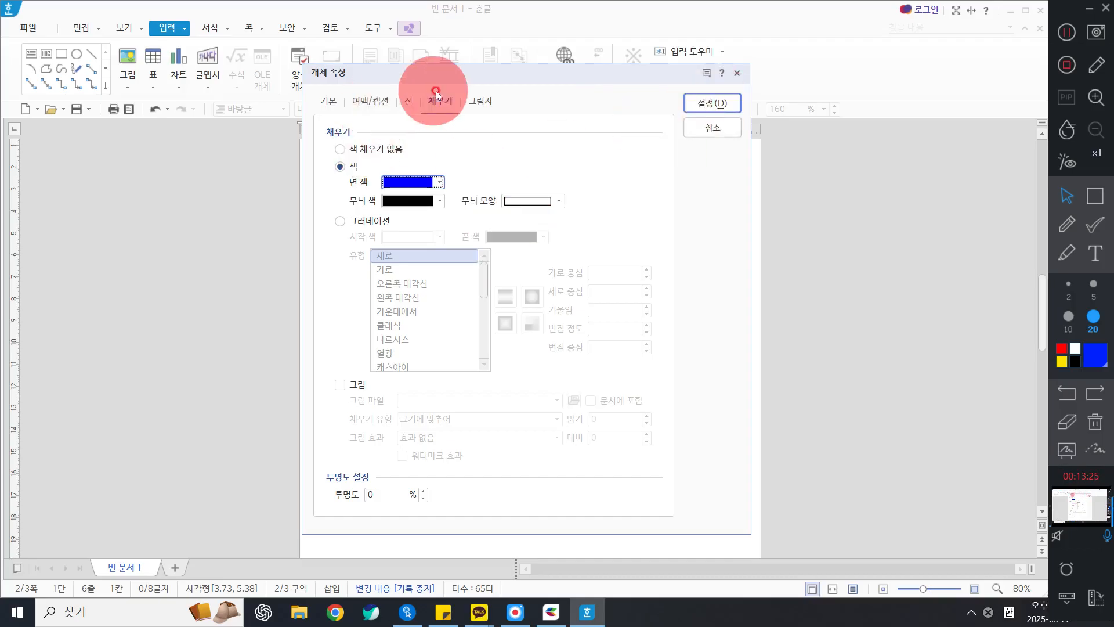
- Give the blue 120 × 15 mm rectangle 반원 corners and apply its object properties
click(411, 104)
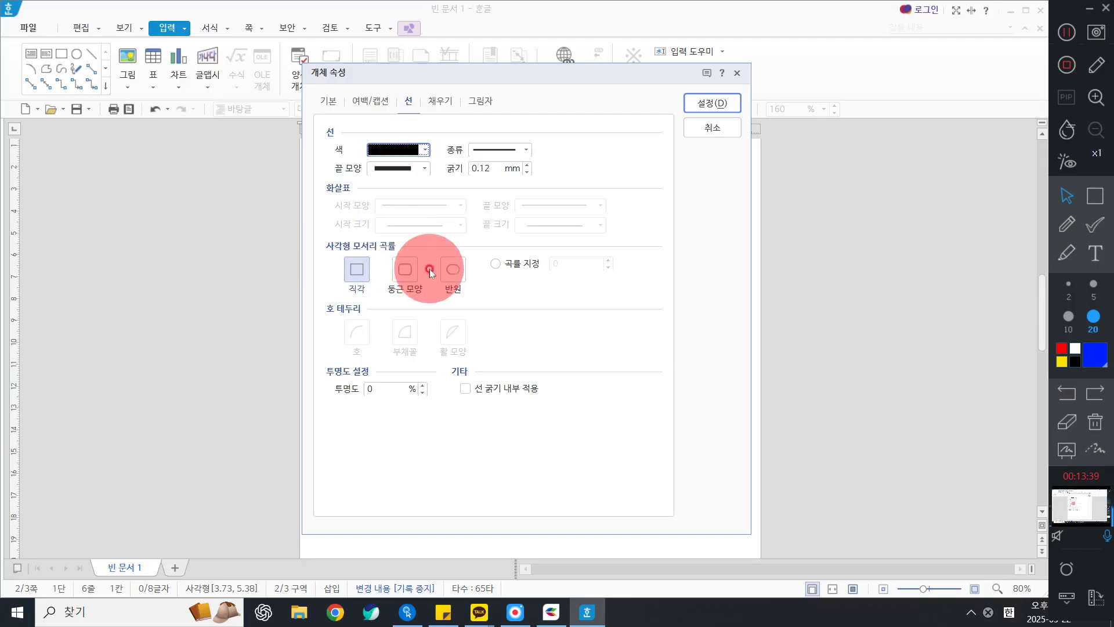
click(453, 273)
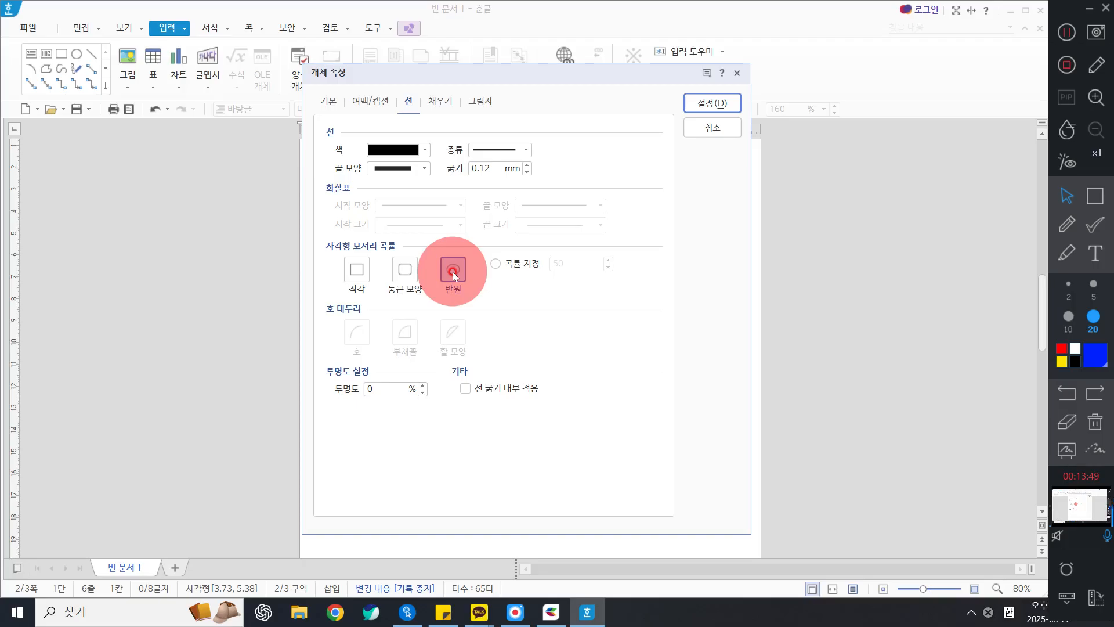
click(717, 106)
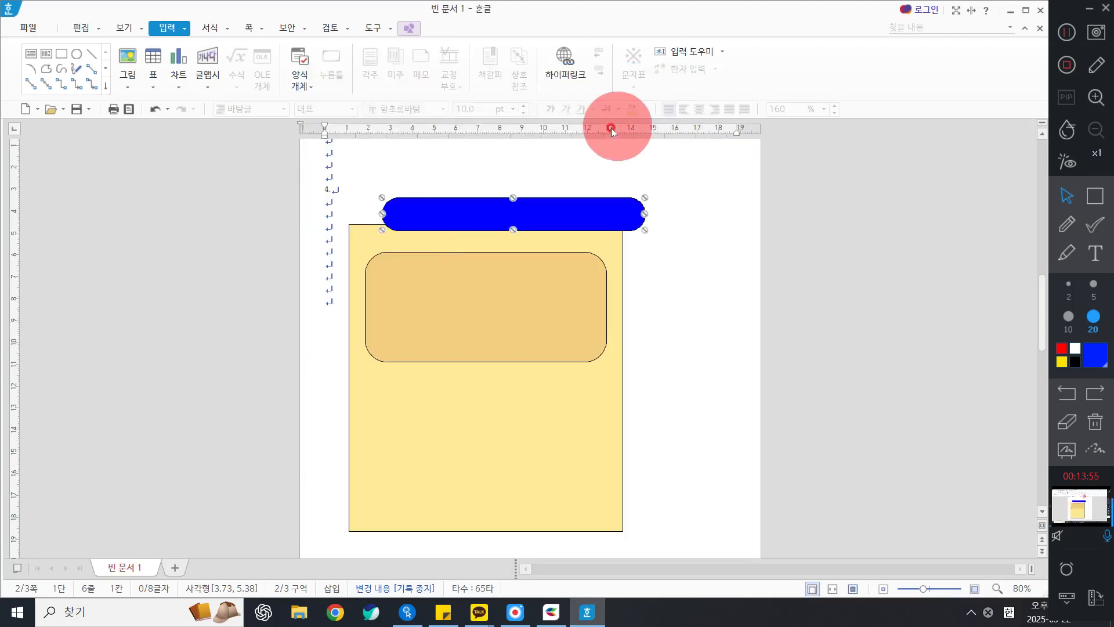
- Move the blue shape so it sits horizontally centred across the top edge of the yellow rectangle
drag(552, 221, 527, 230)
click(712, 200)
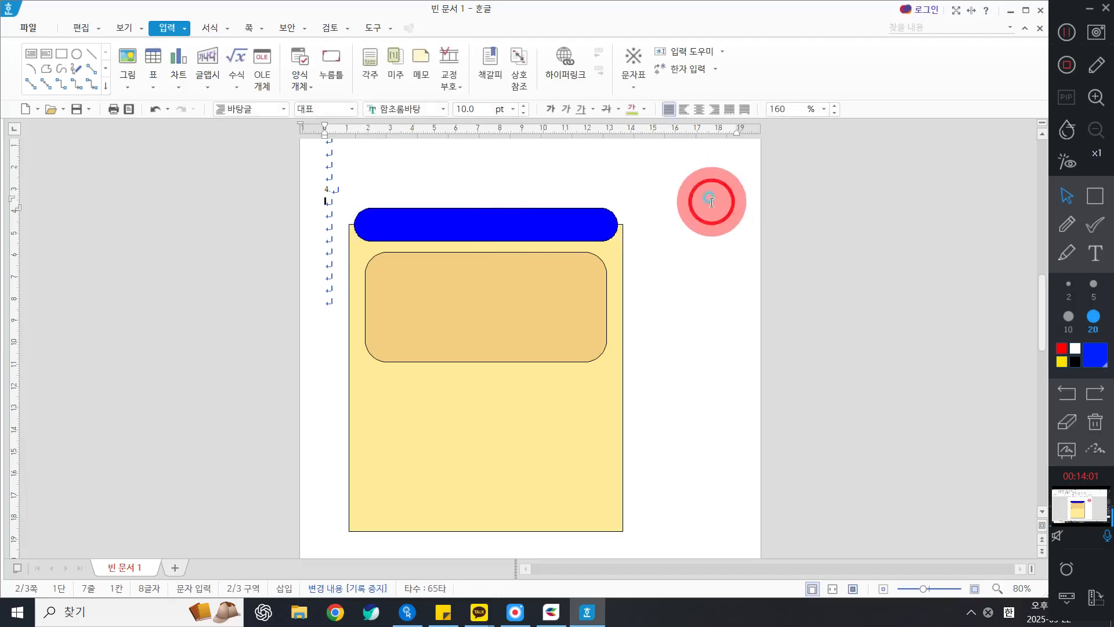
drag(455, 232, 453, 224)
drag(452, 223, 454, 232)
click(652, 211)
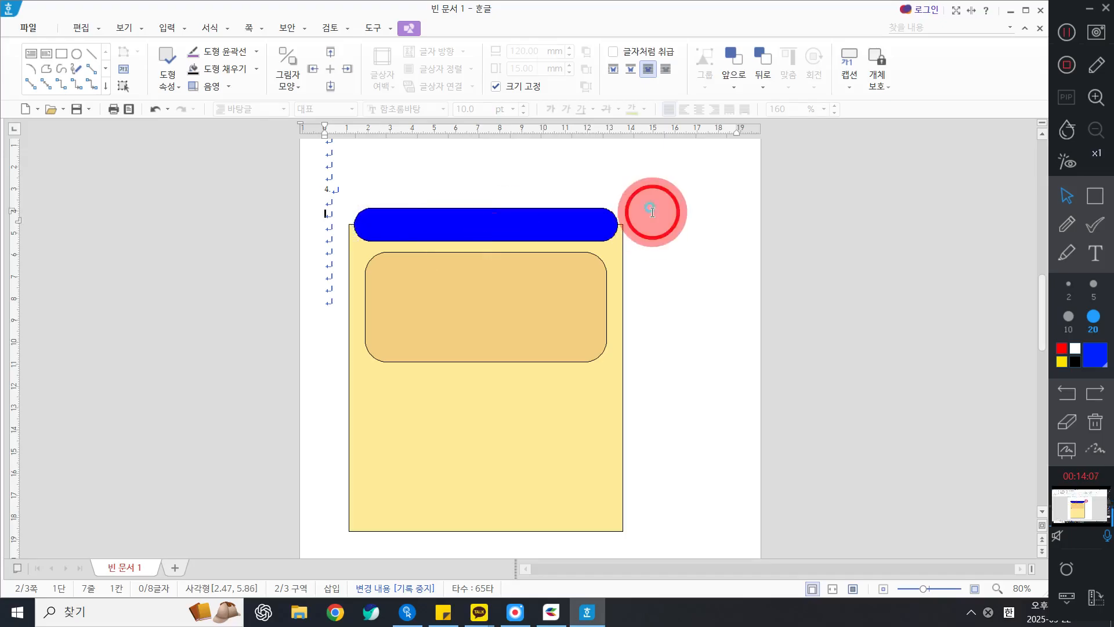
click(566, 220)
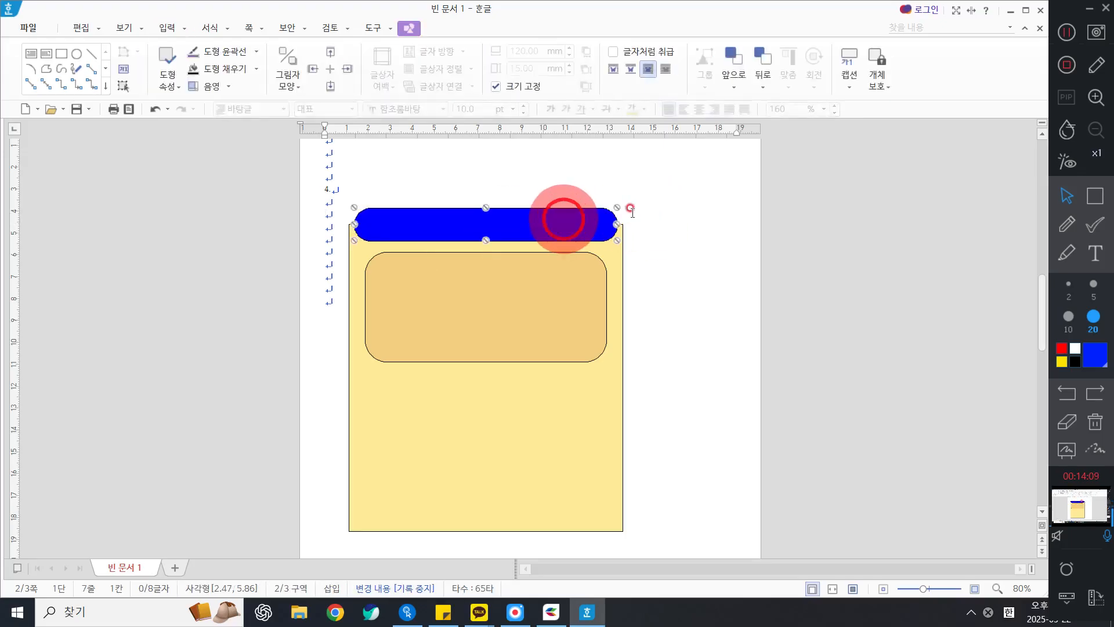
click(666, 218)
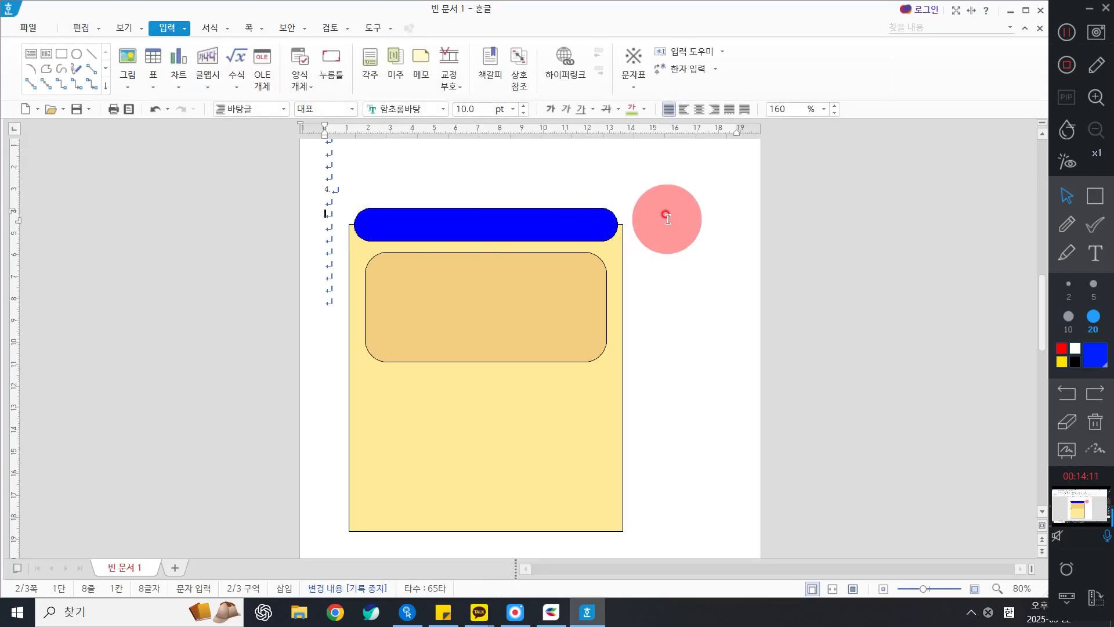
- Shift the golden-orange rounded rectangle slightly down, keeping it horizontally centred in the yellow rectangle
click(581, 306)
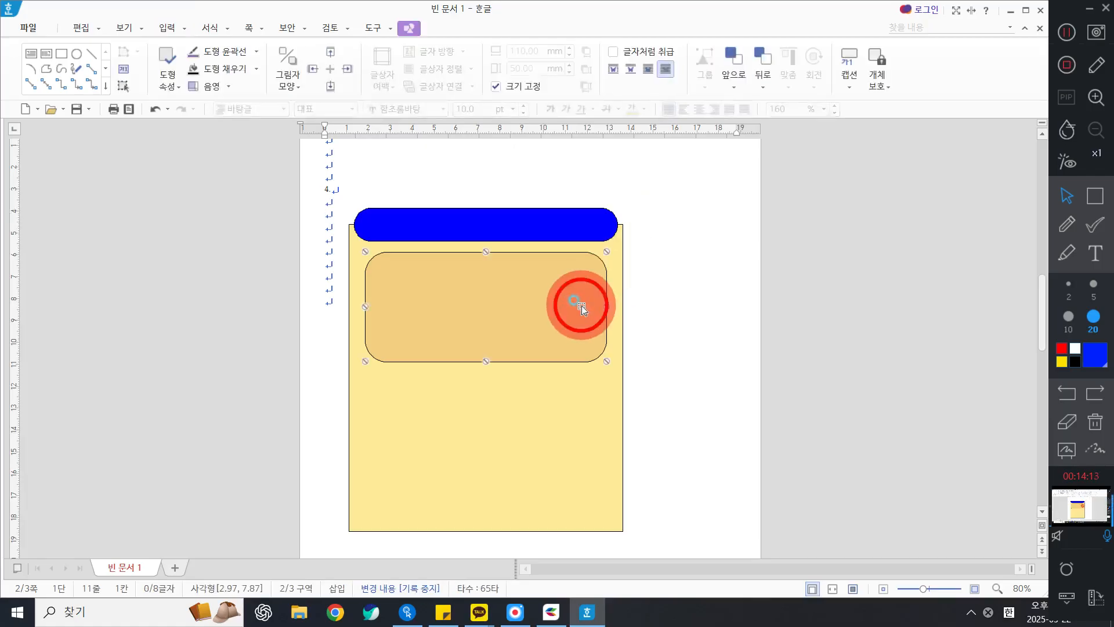
drag(581, 305, 577, 311)
- Enable text entry inside the blue shape with 도형 안에 글자 넣기
click(505, 217)
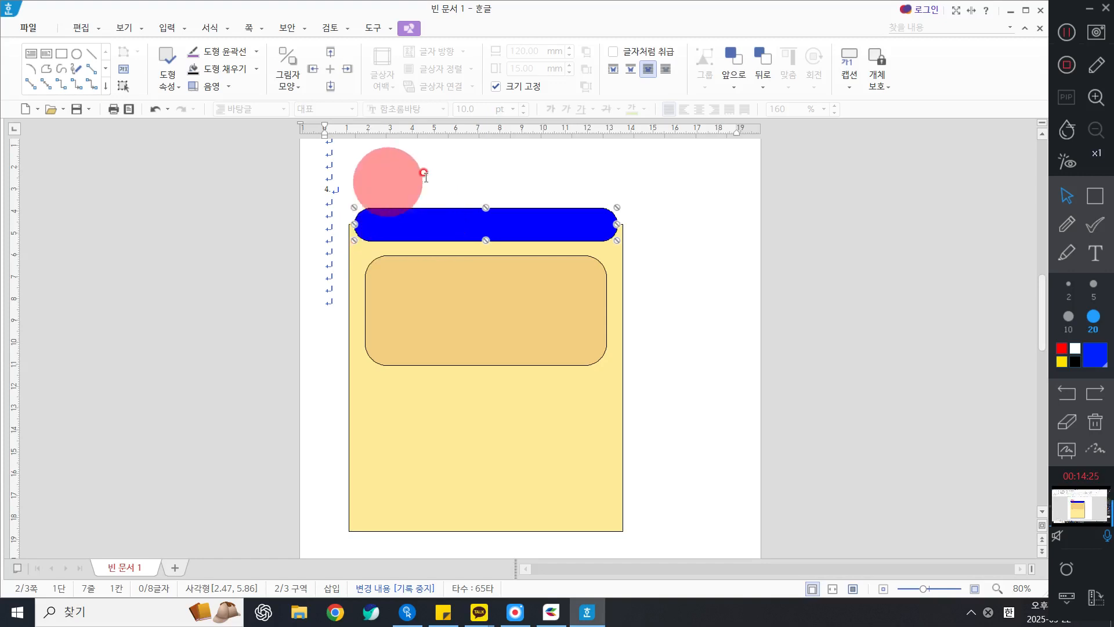
right_click(411, 217)
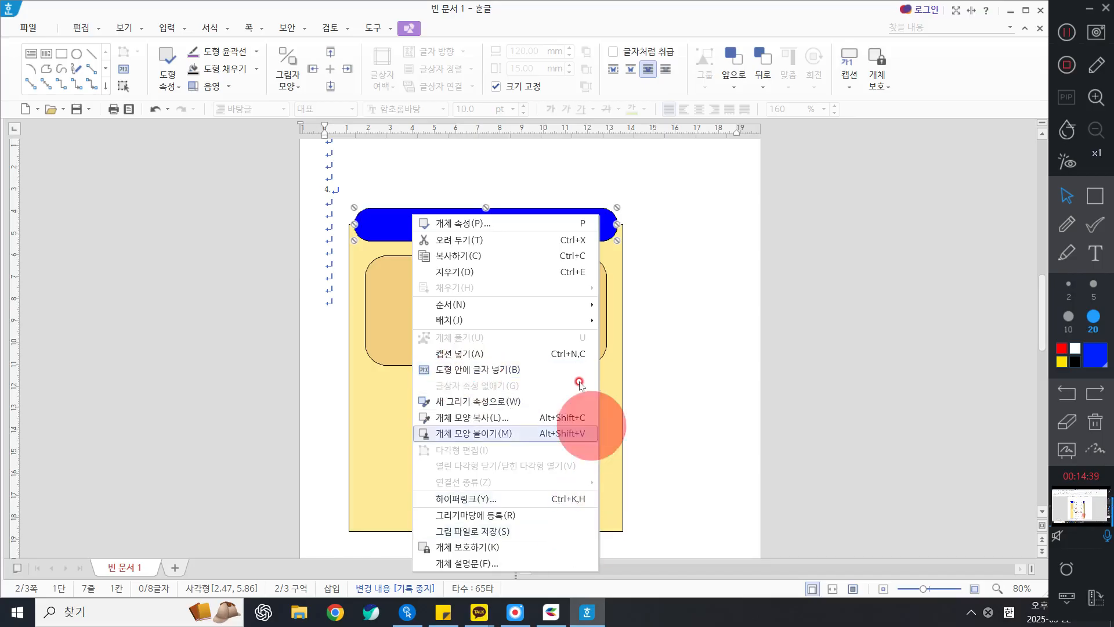
click(381, 231)
right_click(397, 223)
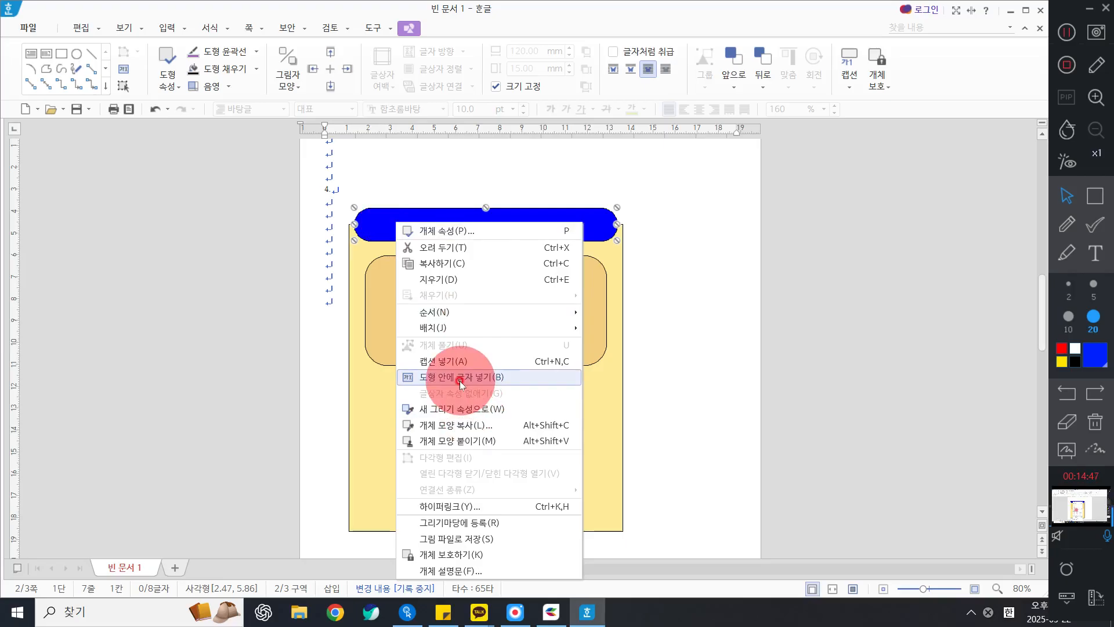
click(489, 378)
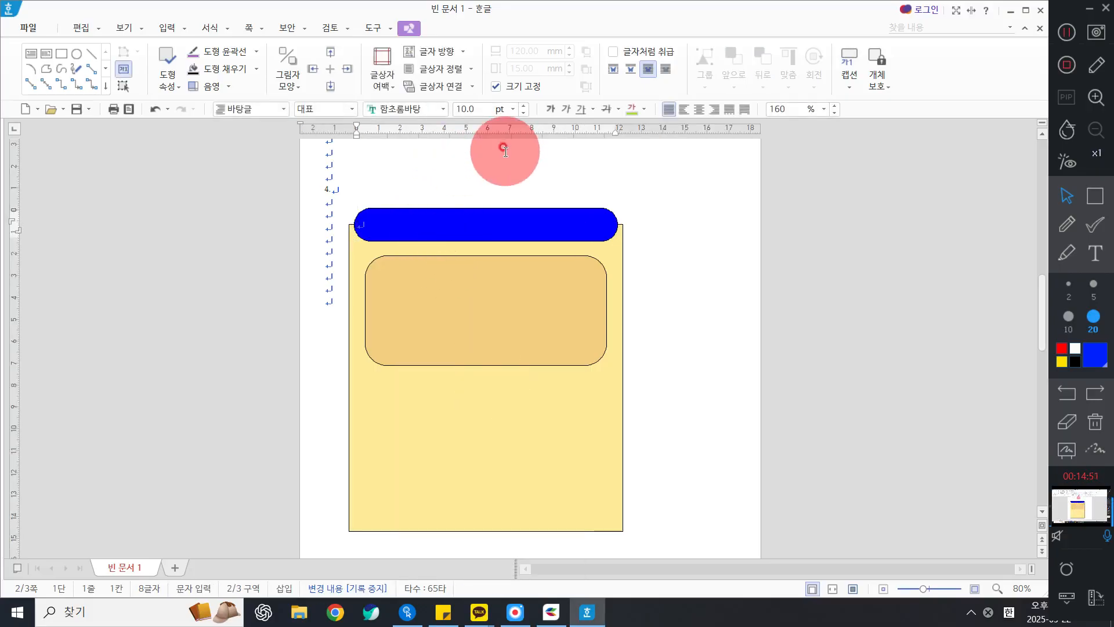
- Set the font for the blue shape's text to 궁서 at 24 pt
click(444, 109)
click(433, 128)
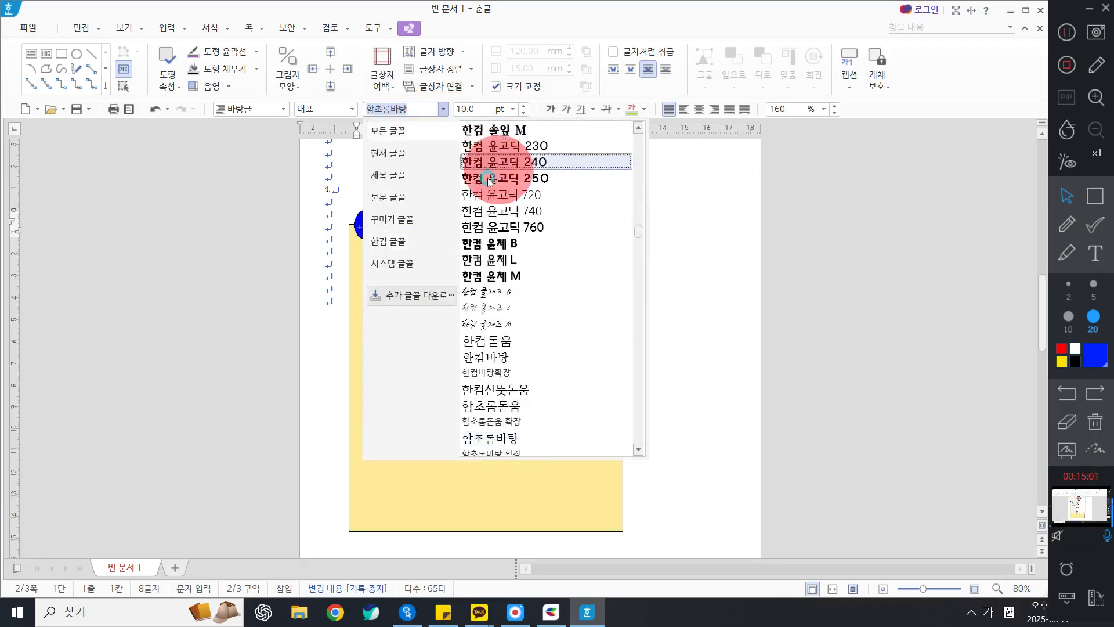
click(416, 131)
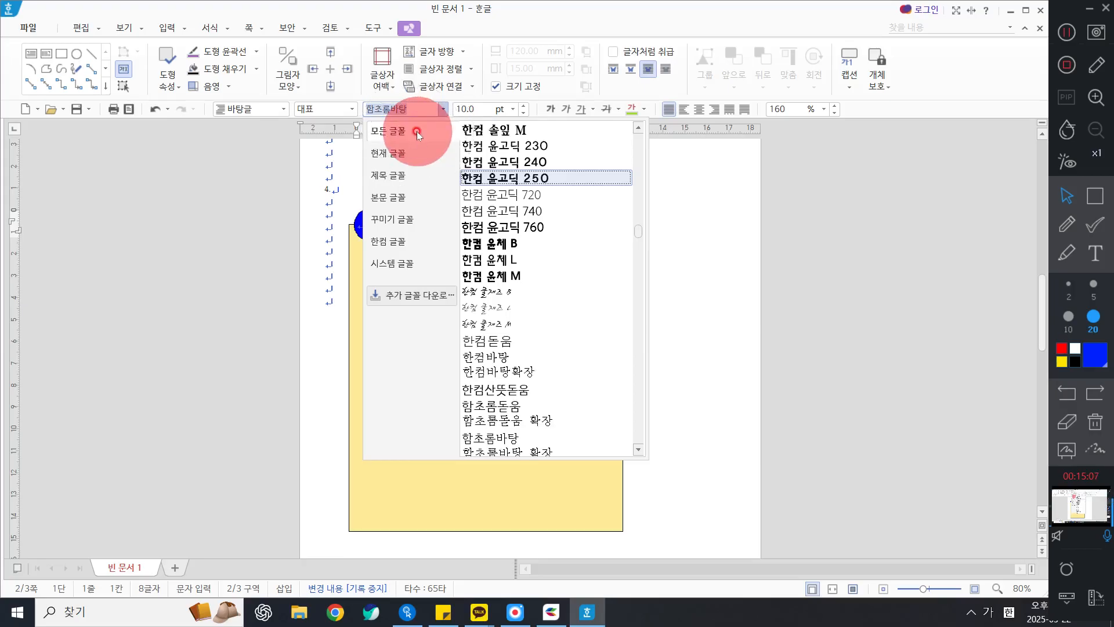
scroll(517, 250, up, 15)
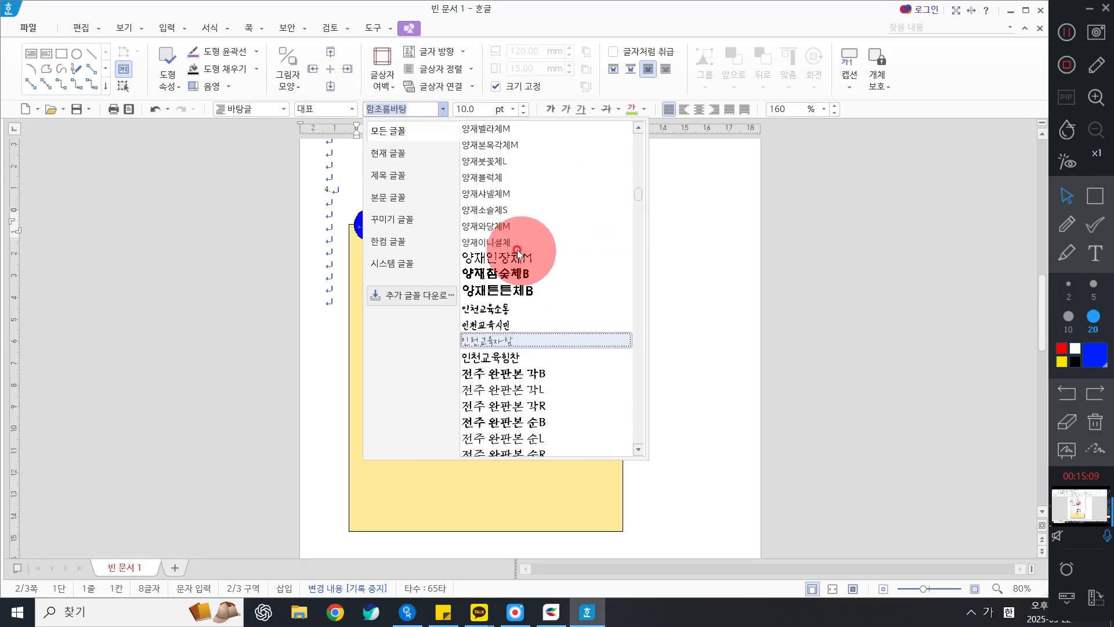
scroll(517, 250, up, 15)
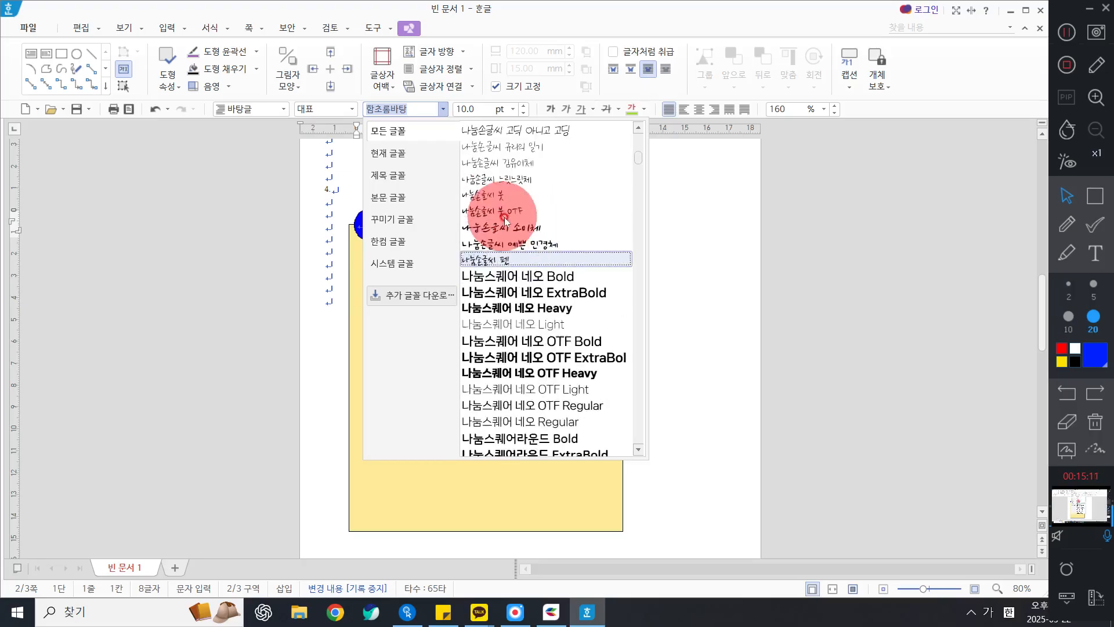
scroll(506, 224, up, 8)
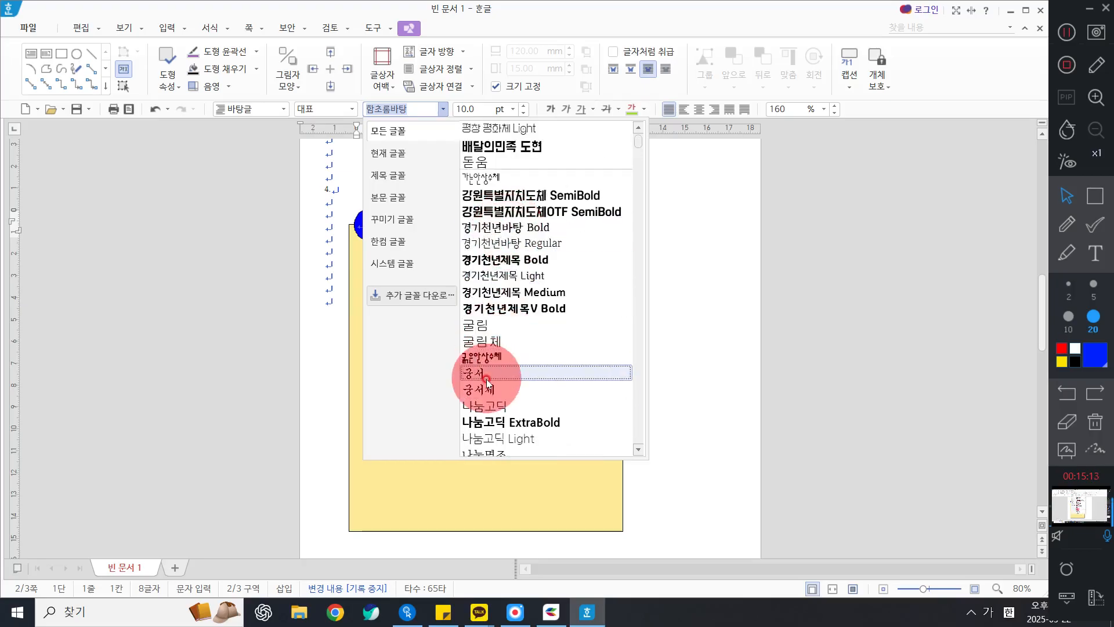
click(485, 373)
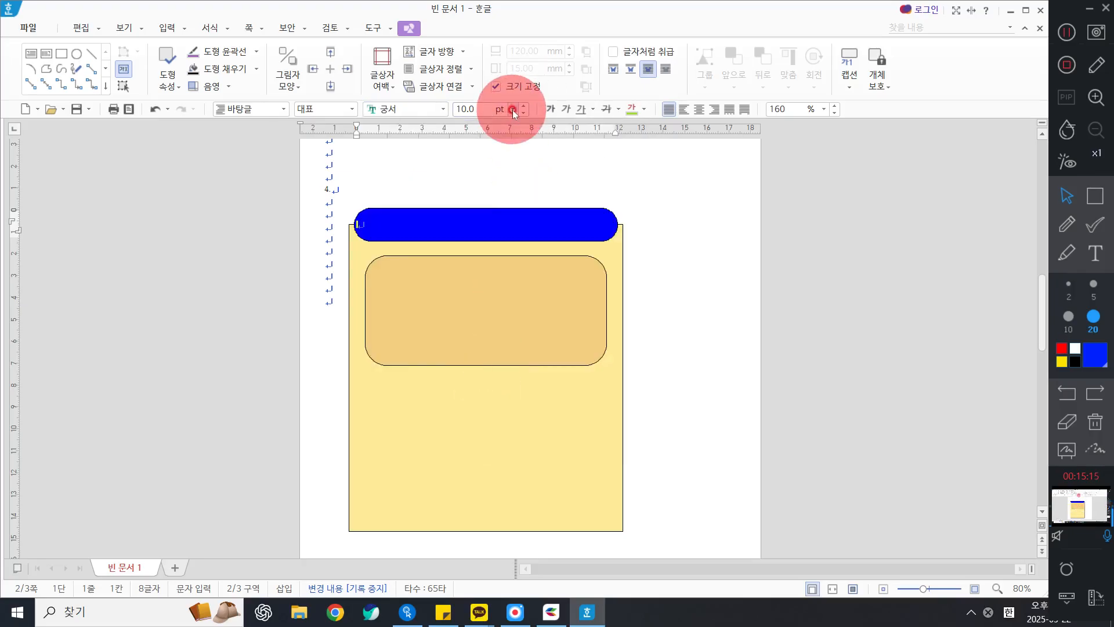
click(513, 109)
click(488, 276)
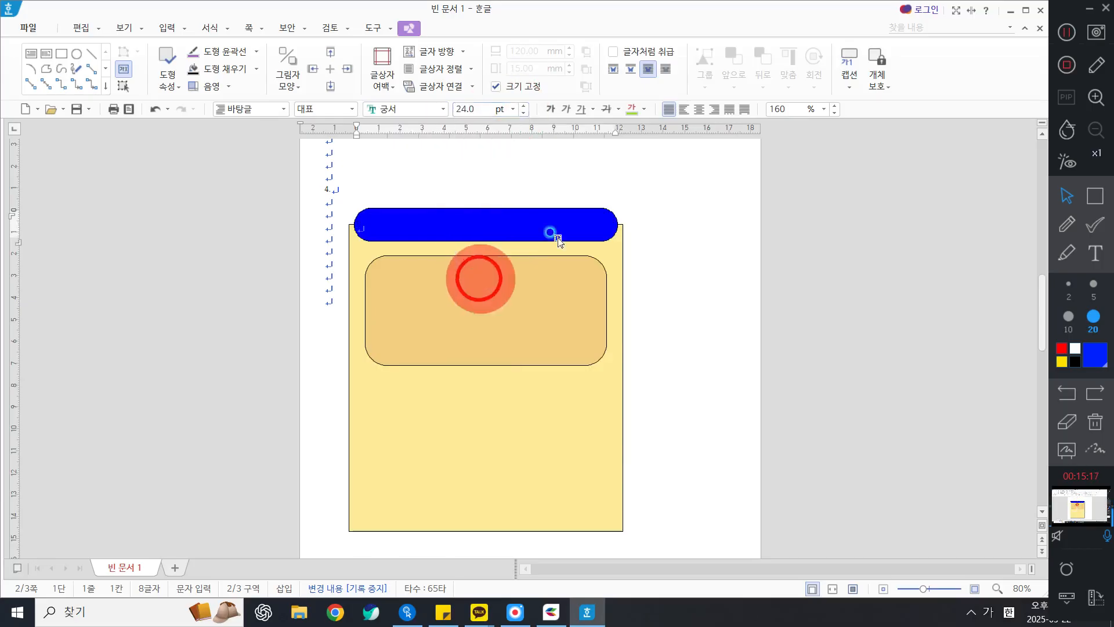
- Set the blue shape's text colour to white and centre-align its paragraph
click(645, 110)
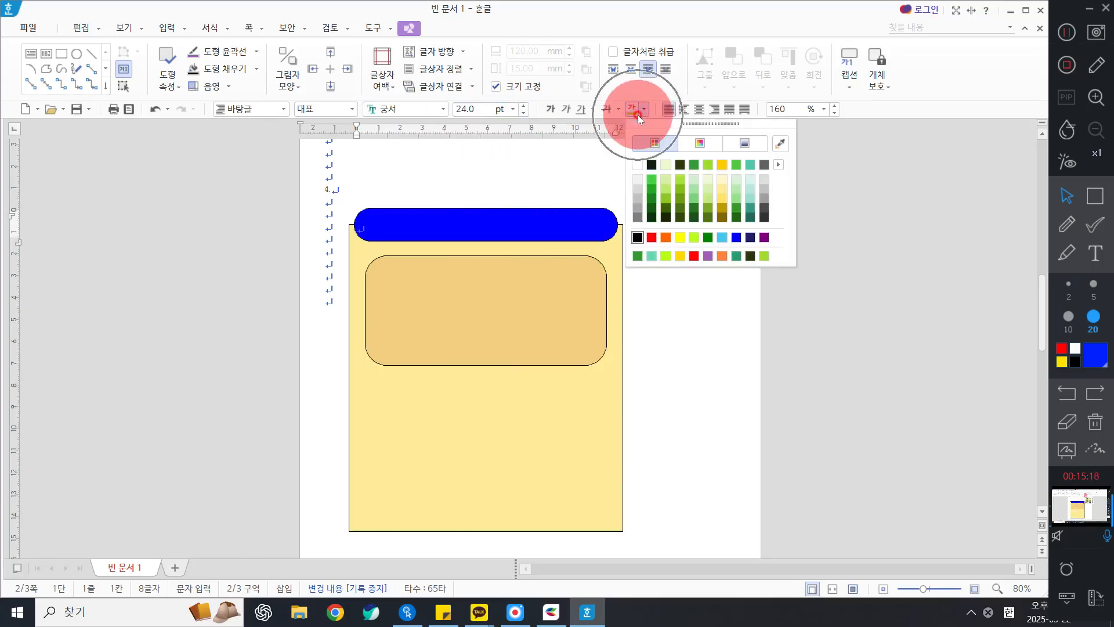
click(639, 167)
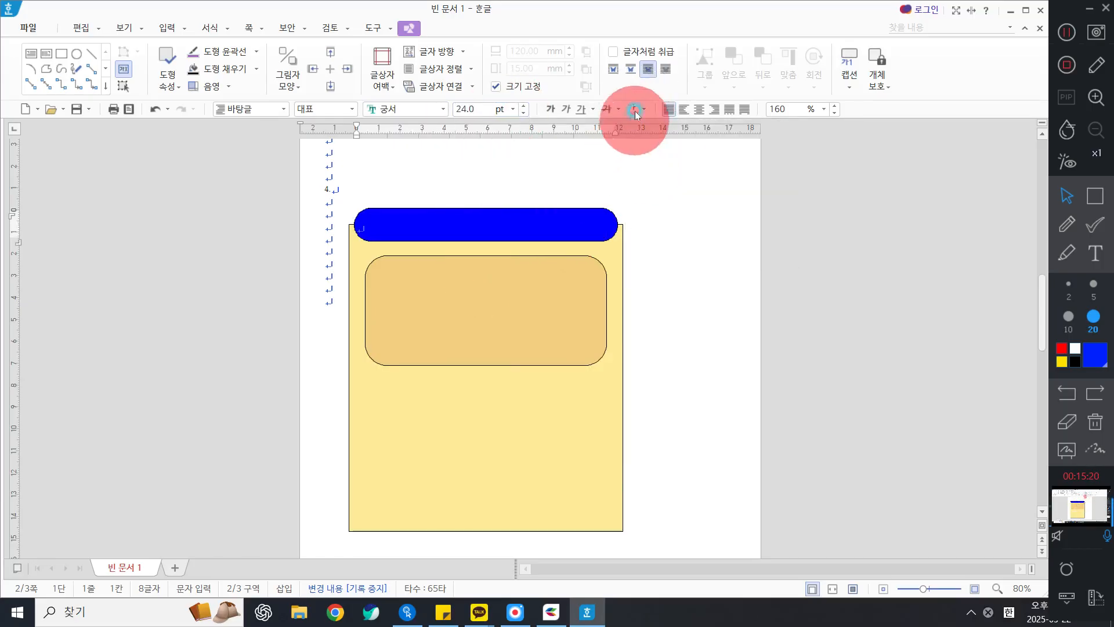
click(707, 110)
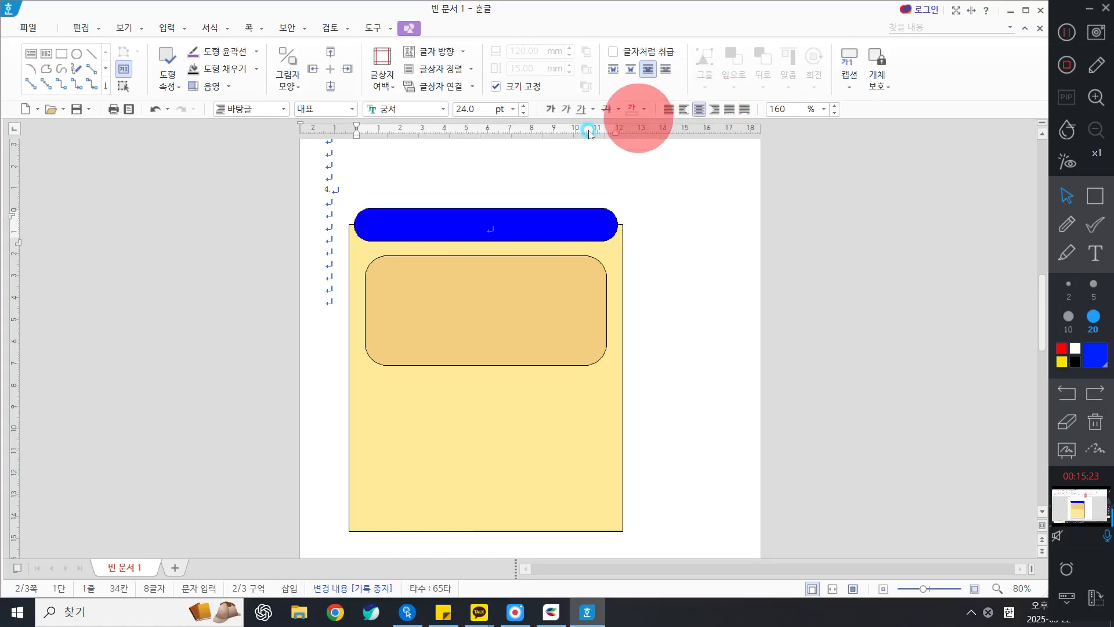
- Enter the beginning of the title, 자율주행차 외부, in the blue shape
text(자율)
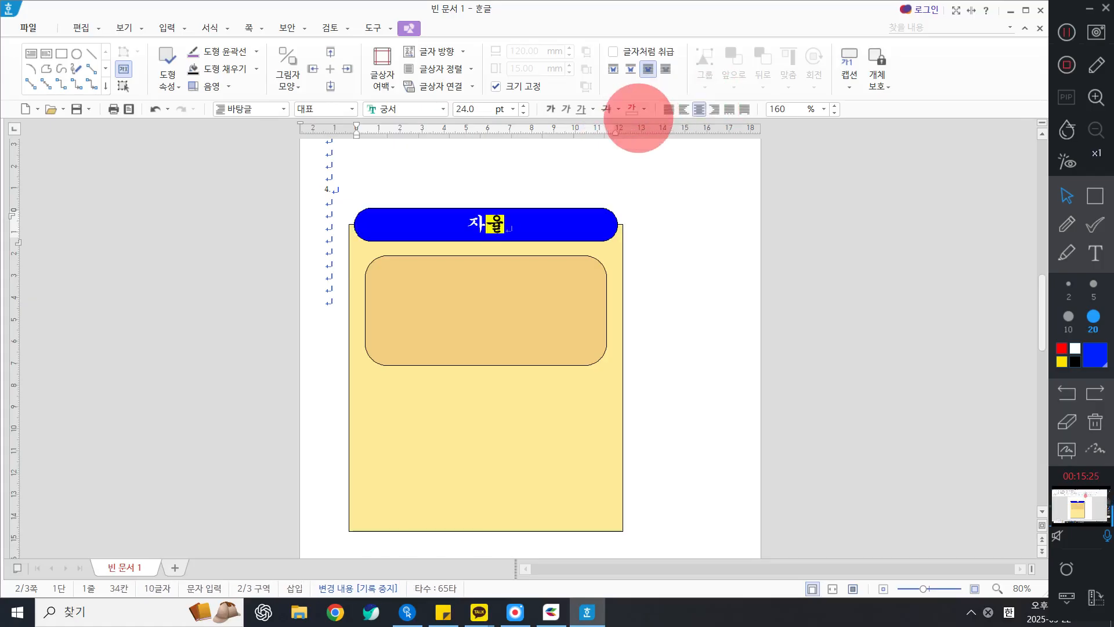
text(주행 차)
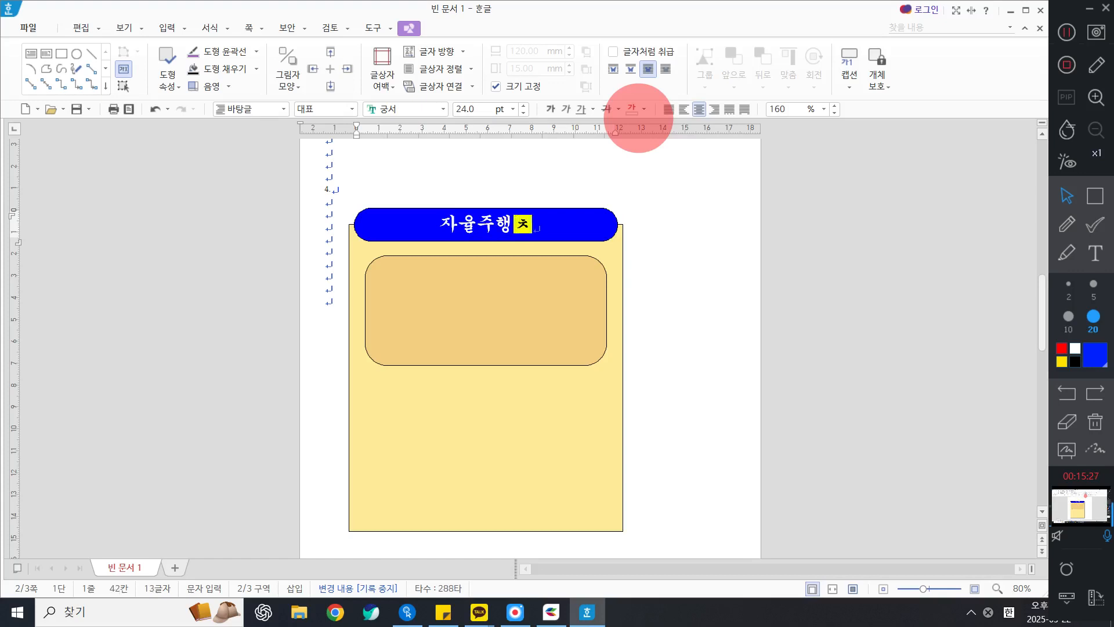
text( 외부)
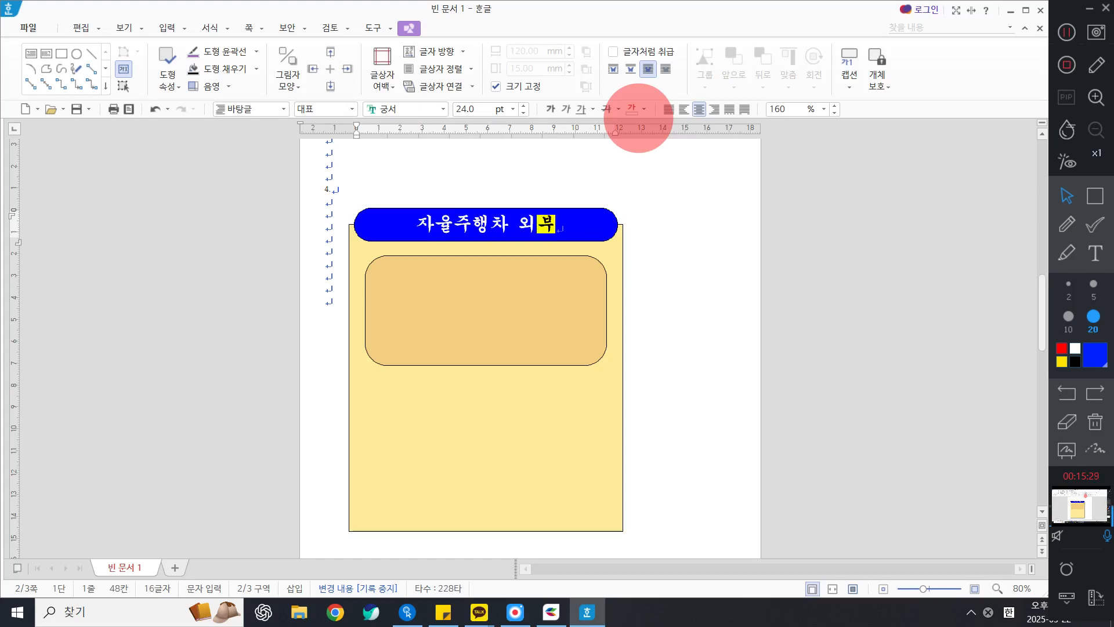
click(643, 109)
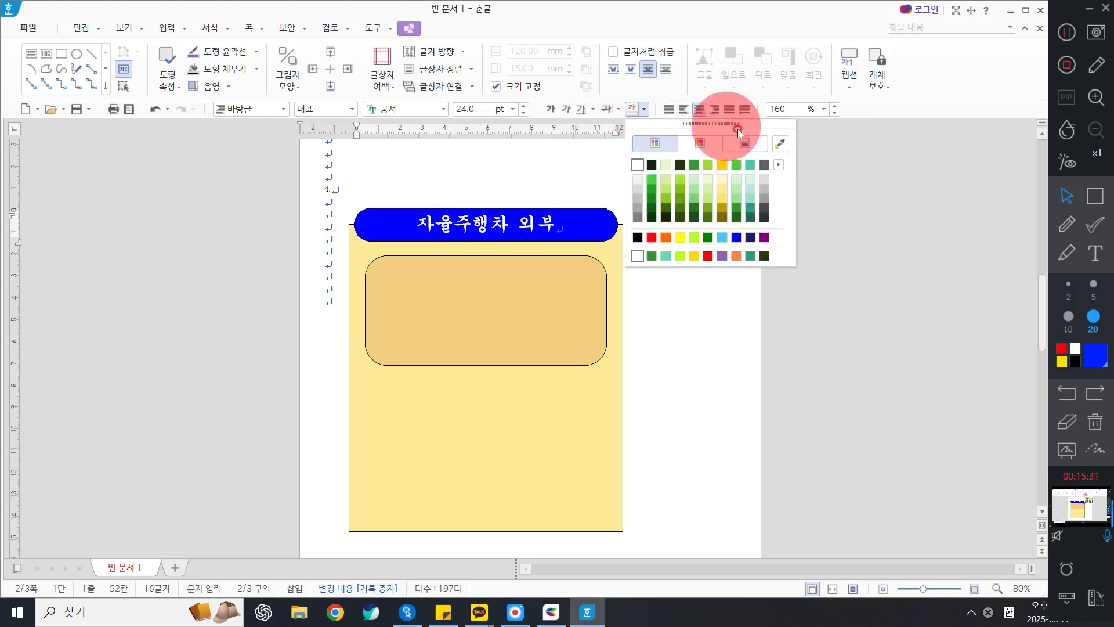
click(778, 165)
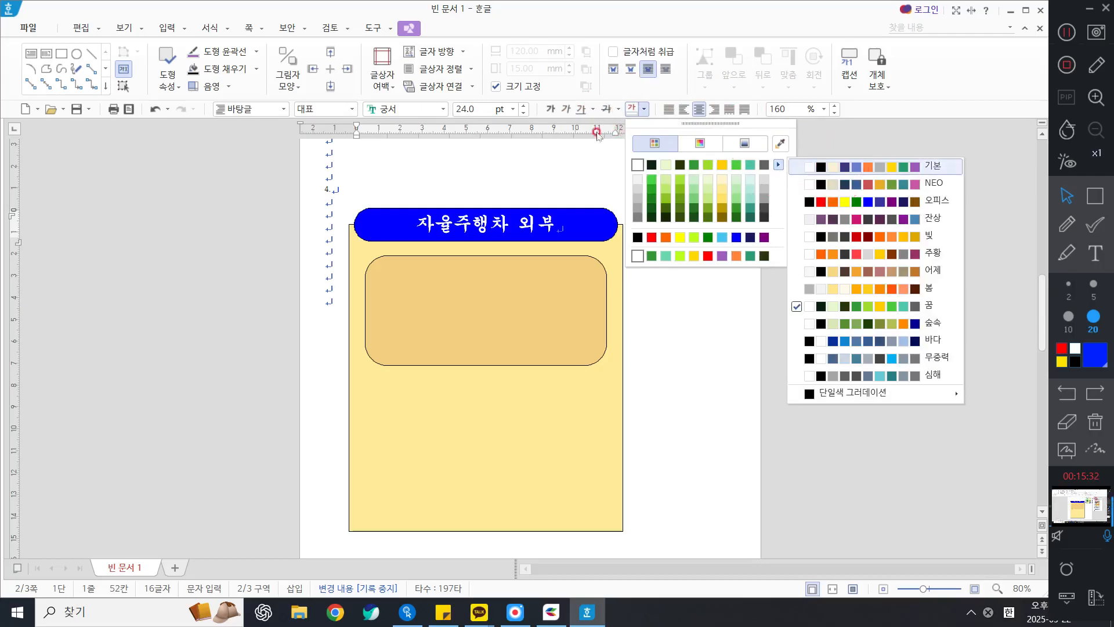
click(554, 13)
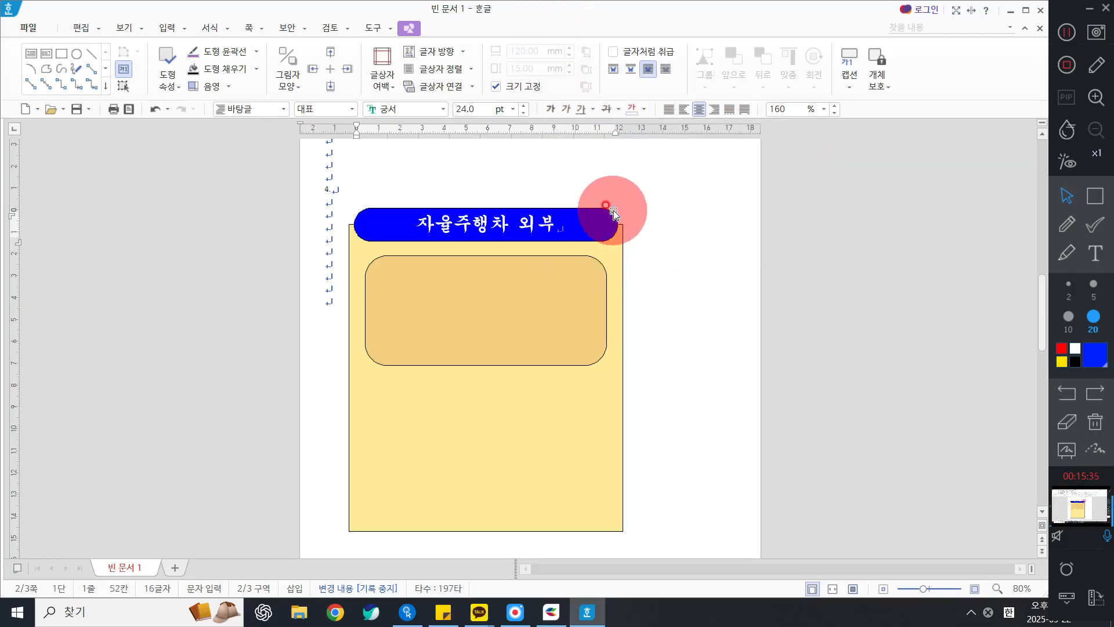
- Complete the blue shape's title with 인식 장치 so it reads 자율주행차 외부인식 장치
text(인시)
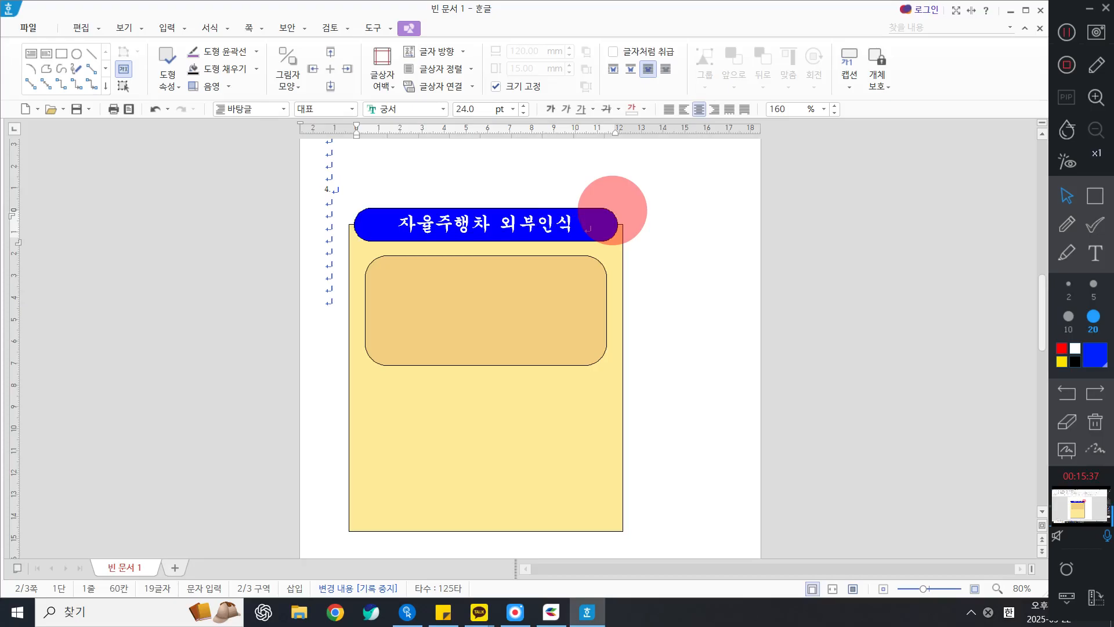
text( 장치)
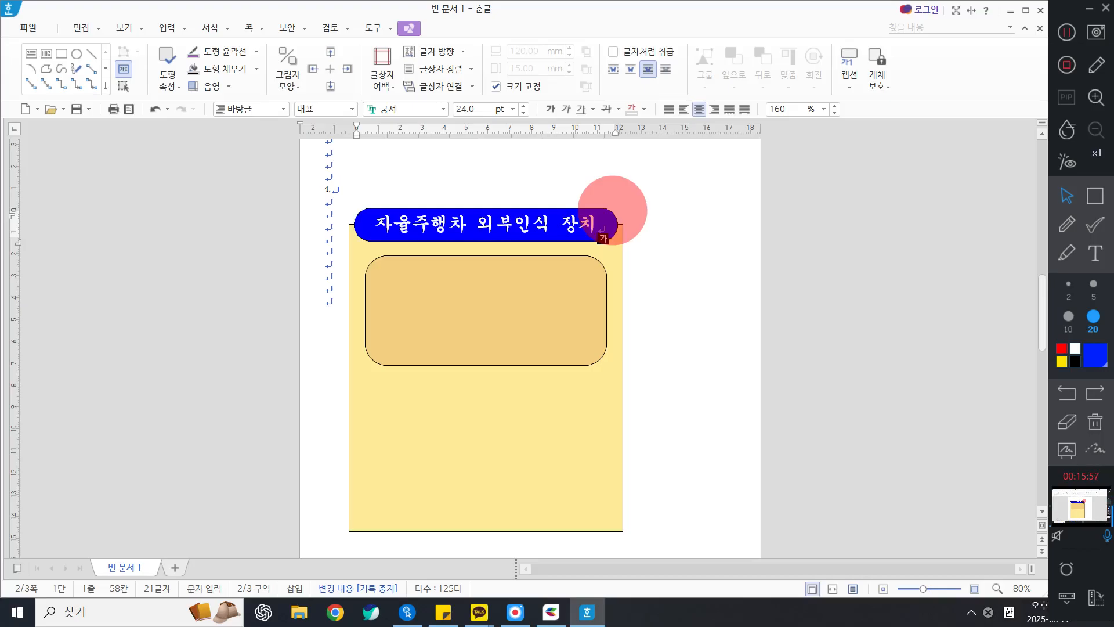
click(1066, 224)
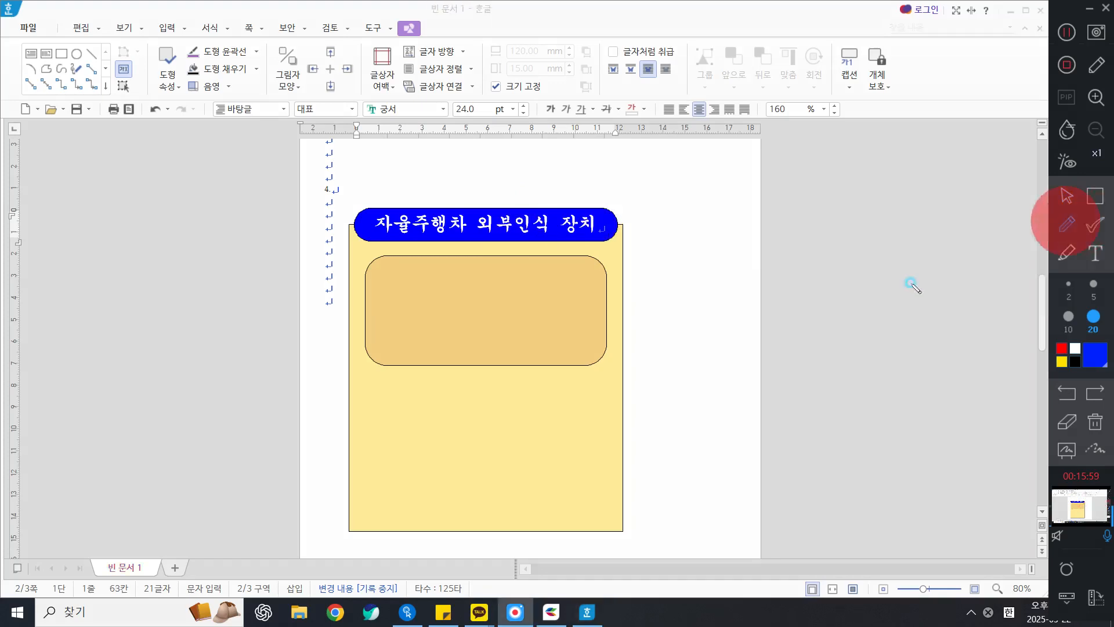
mouse_move(717, 275)
mouse_down()
mouse_move(777, 291)
mouse_move(692, 356)
mouse_up()
drag(699, 393, 690, 401)
mouse_move(770, 256)
mouse_down()
mouse_move(801, 311)
mouse_move(769, 369)
mouse_up()
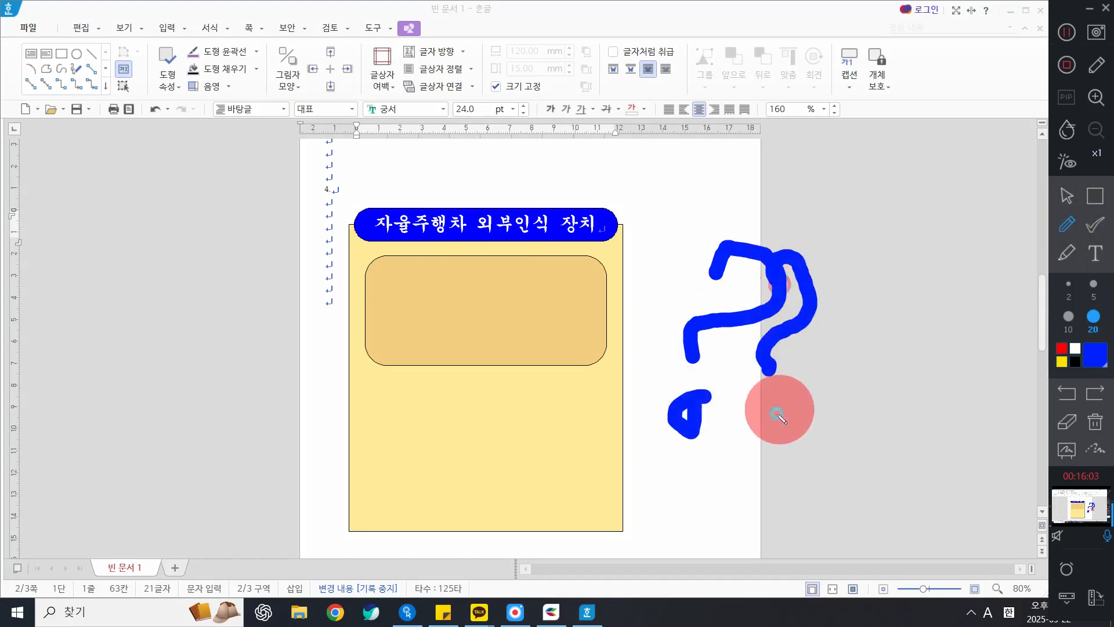
drag(755, 447, 759, 420)
click(1095, 422)
click(1067, 198)
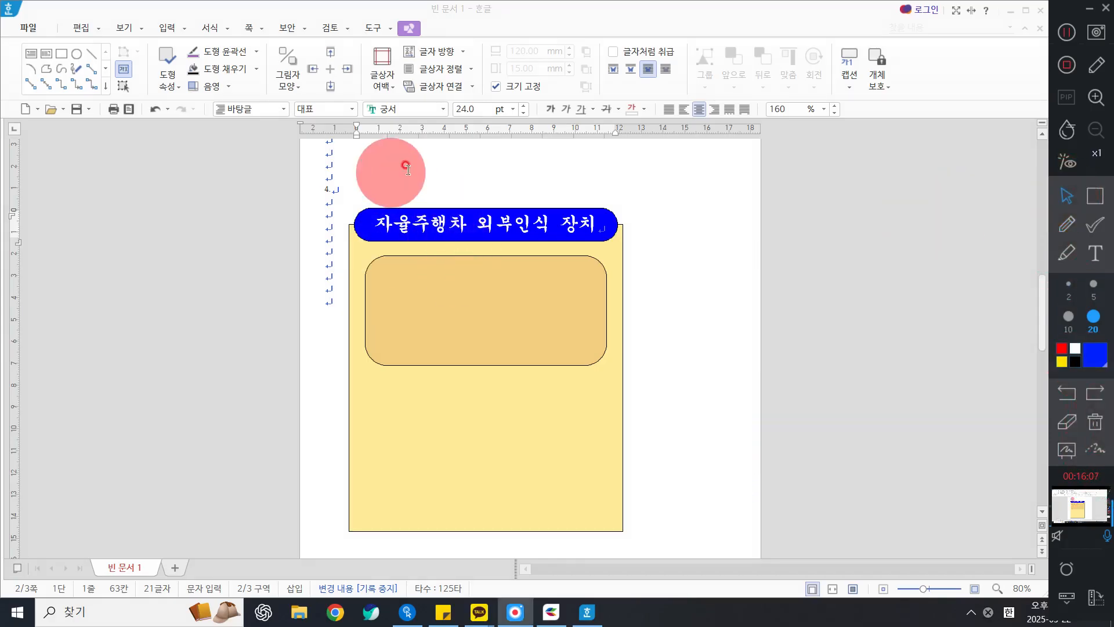
click(694, 248)
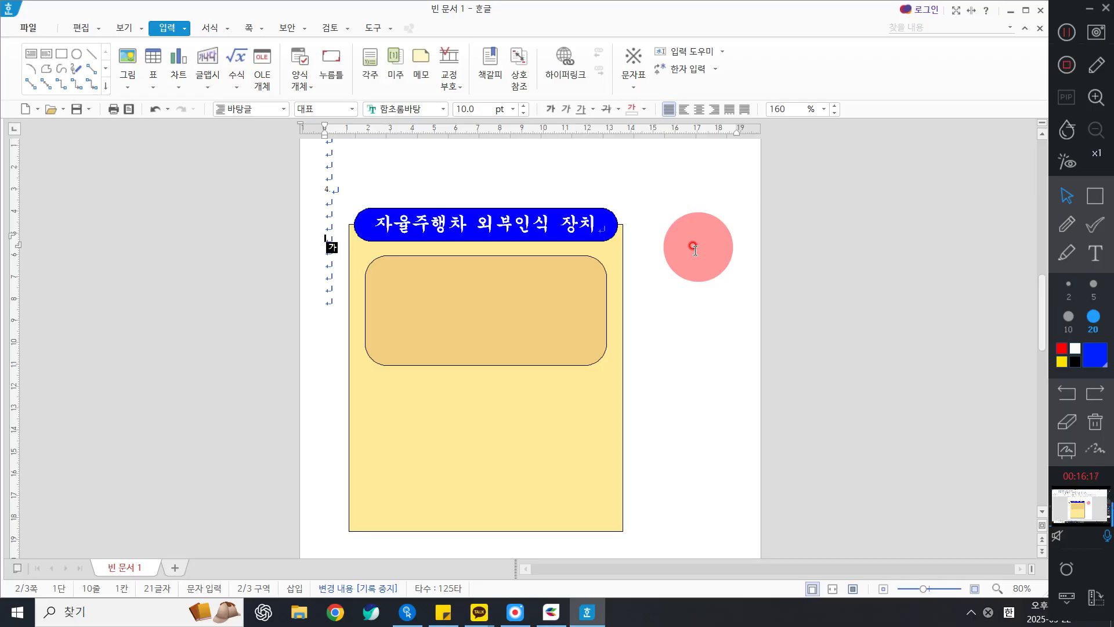
click(494, 224)
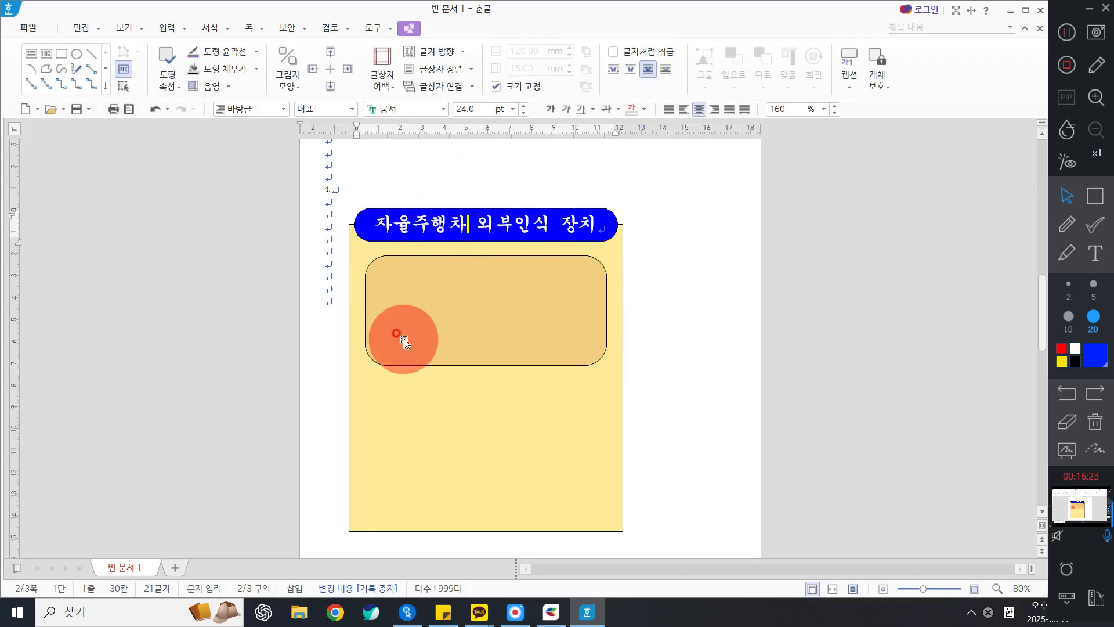
click(714, 274)
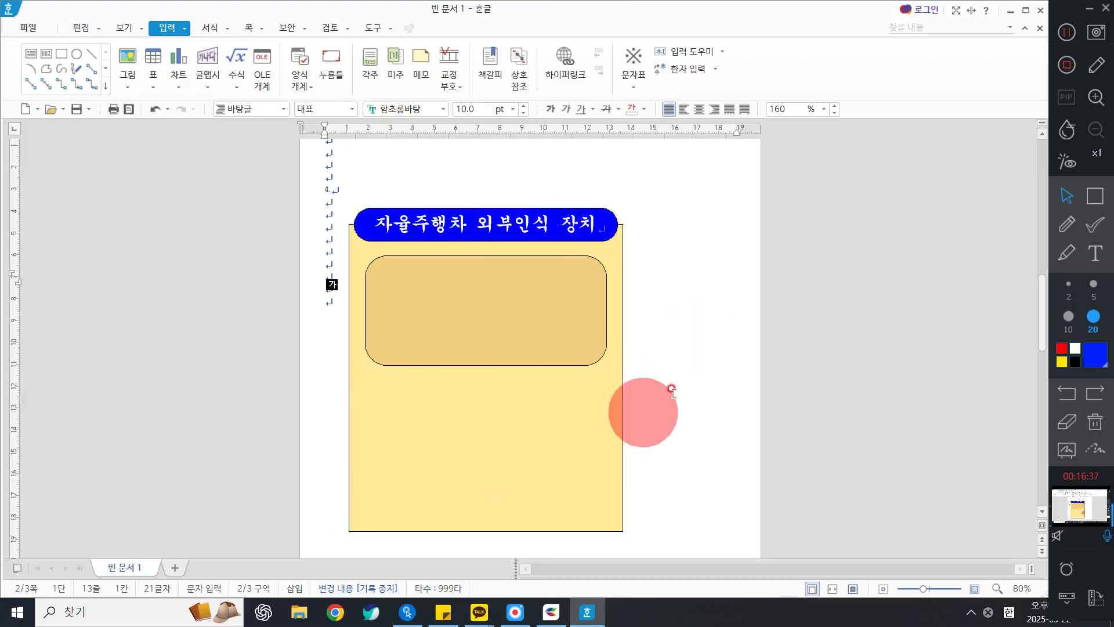
click(513, 224)
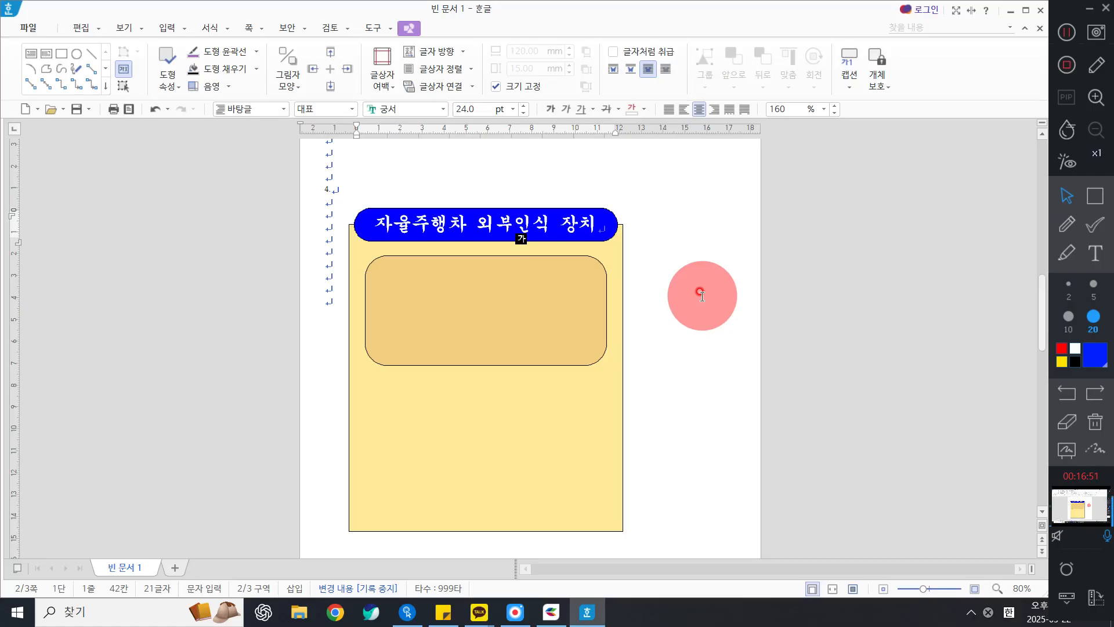
click(668, 277)
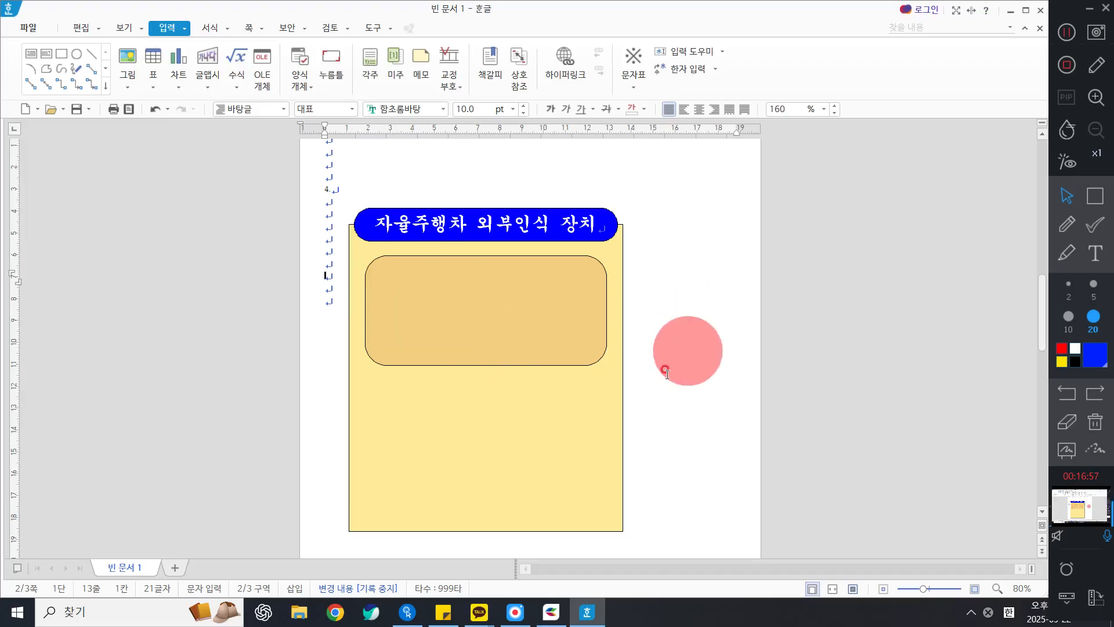
click(592, 222)
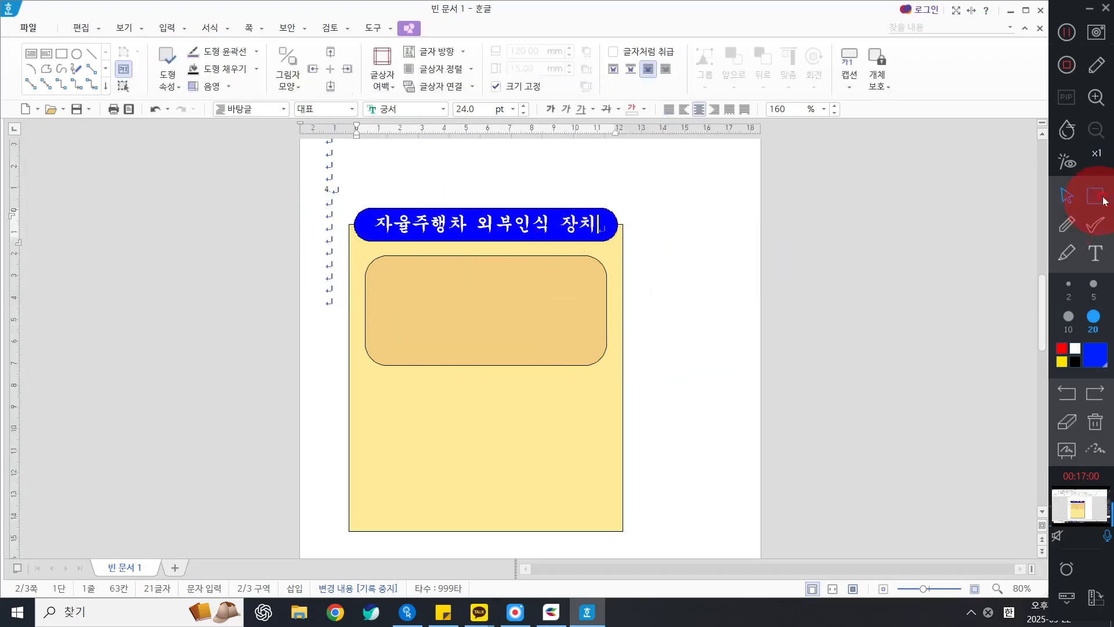
click(688, 277)
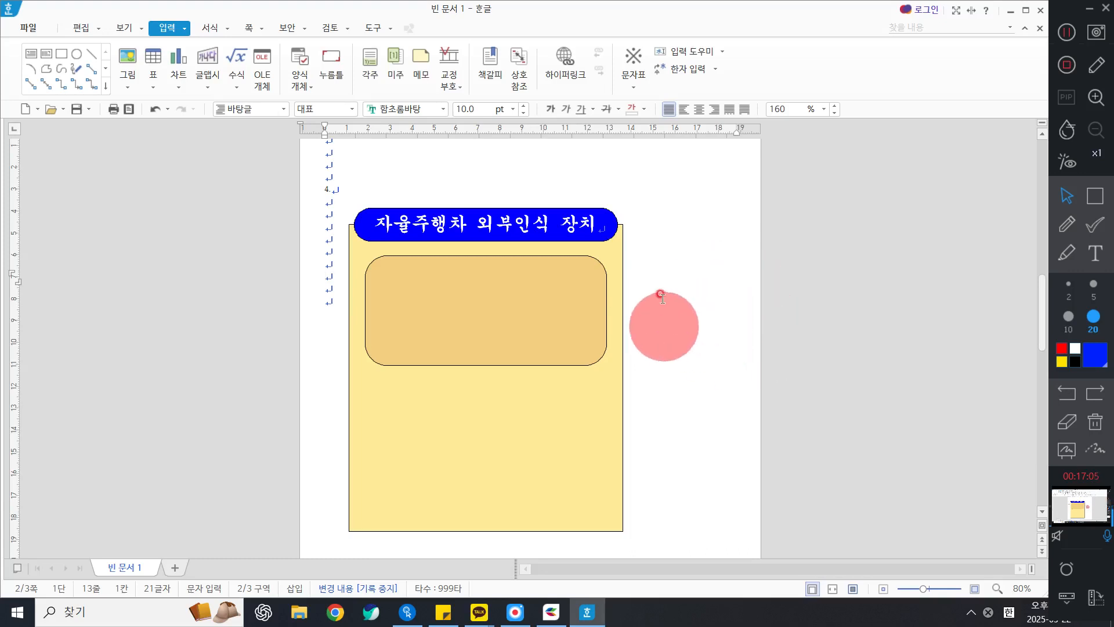
- Start a new 글맵시 object with 자율주행차 as its content
click(212, 62)
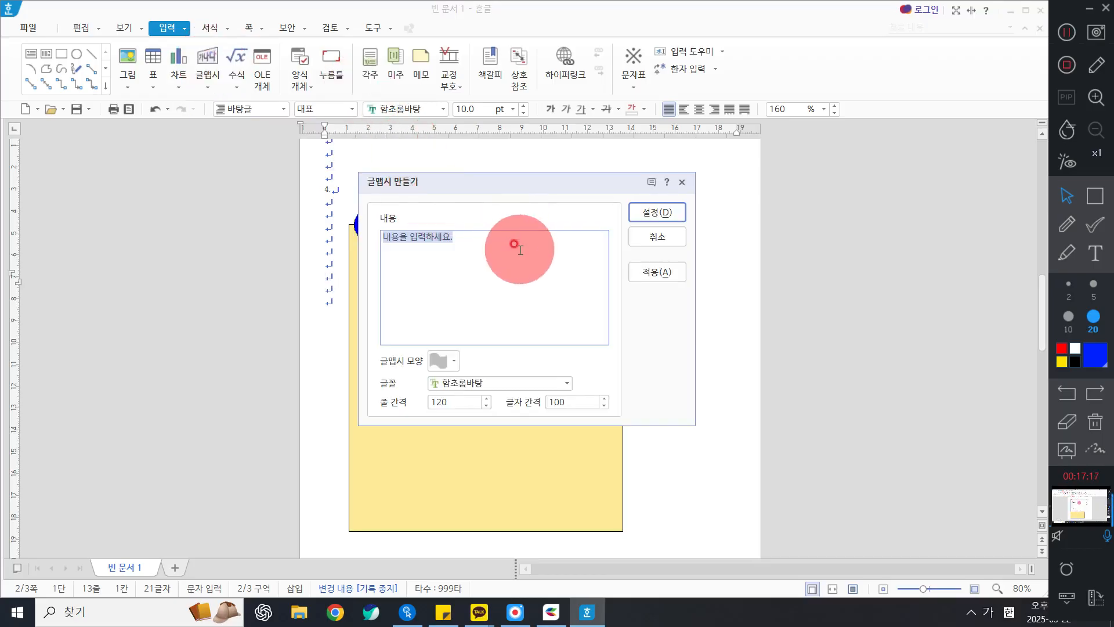
text(자율ㅈ)
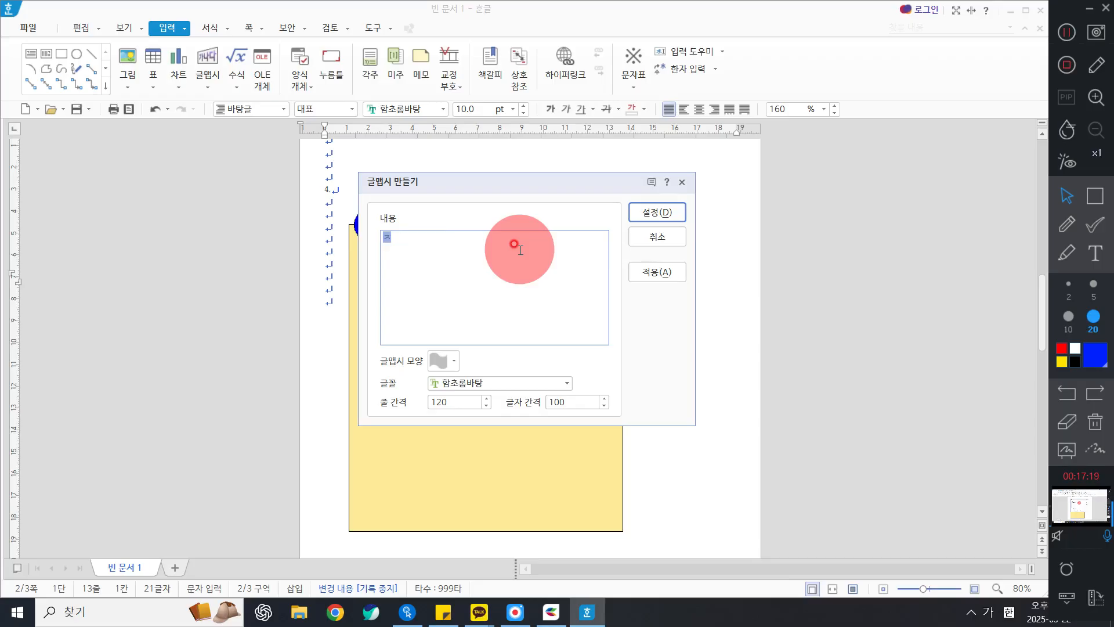
text(\)
text(행차)
- Choose the filled hexagon as the shape of the 자율주행차 글맵시
click(441, 363)
click(440, 364)
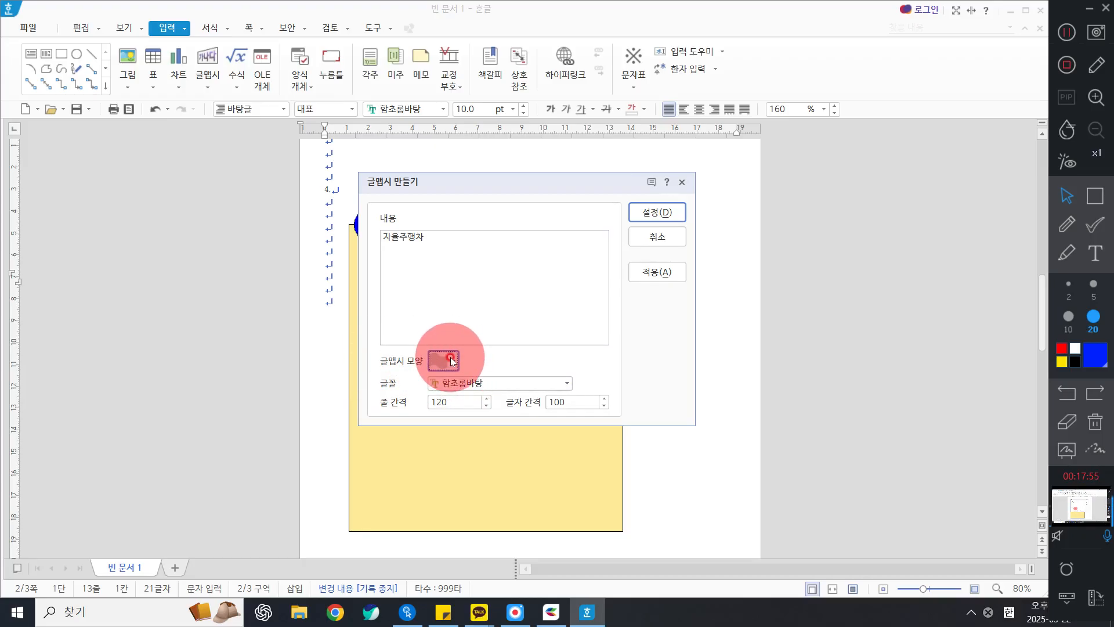
click(452, 362)
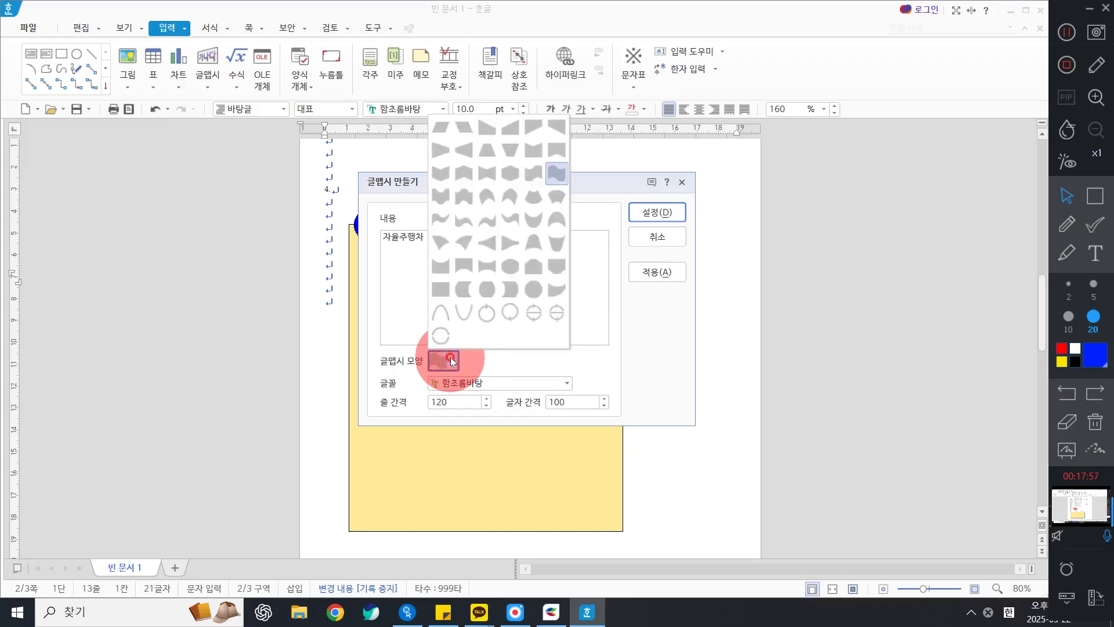
click(511, 179)
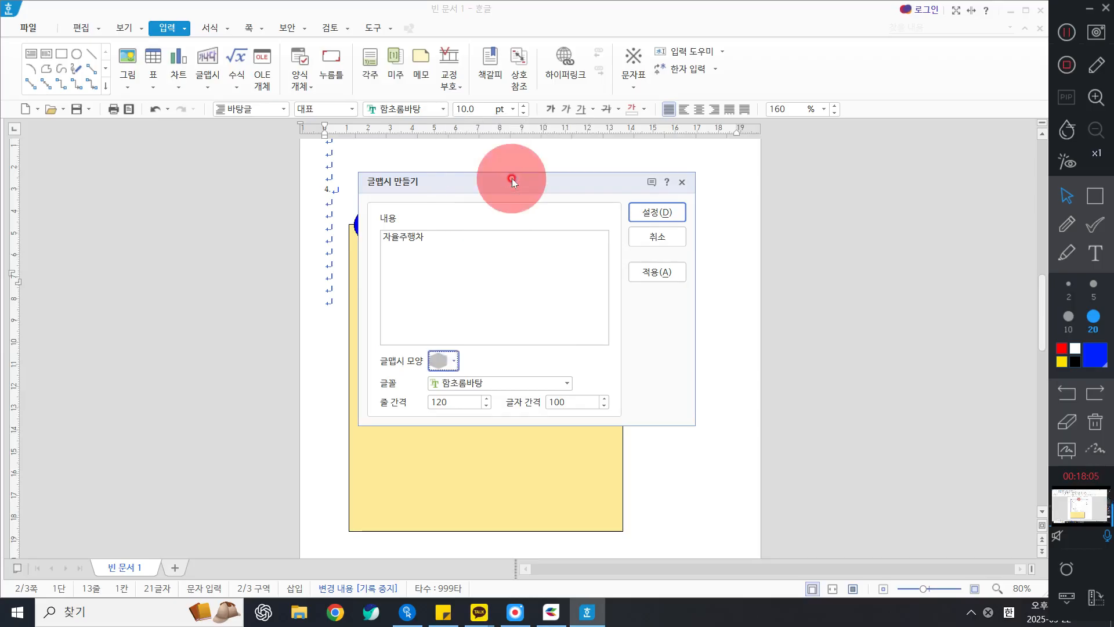
click(443, 360)
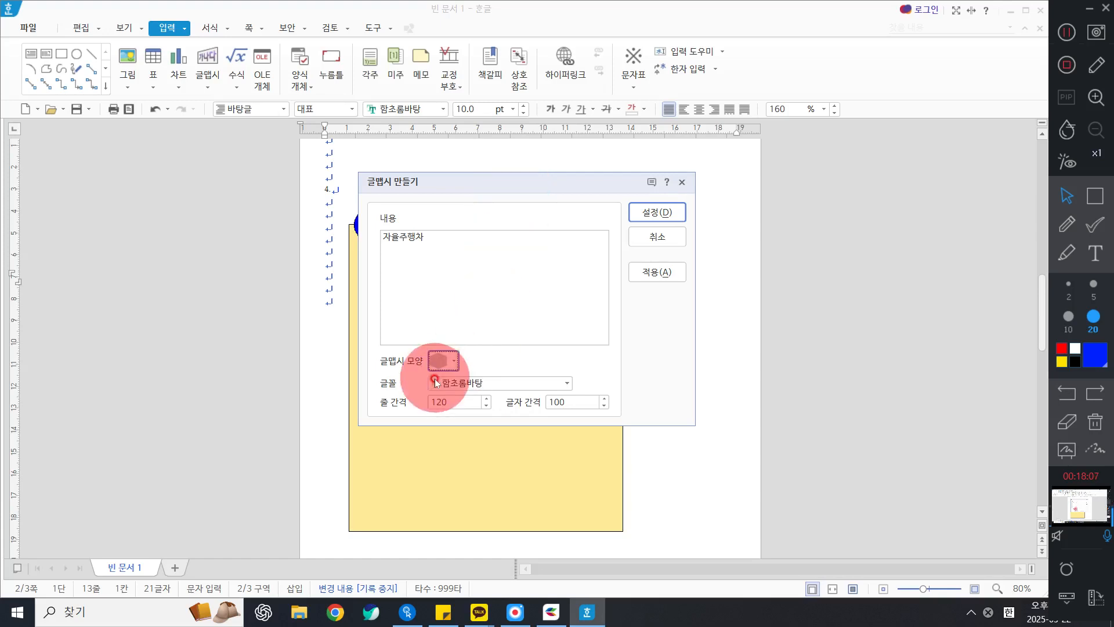
click(510, 174)
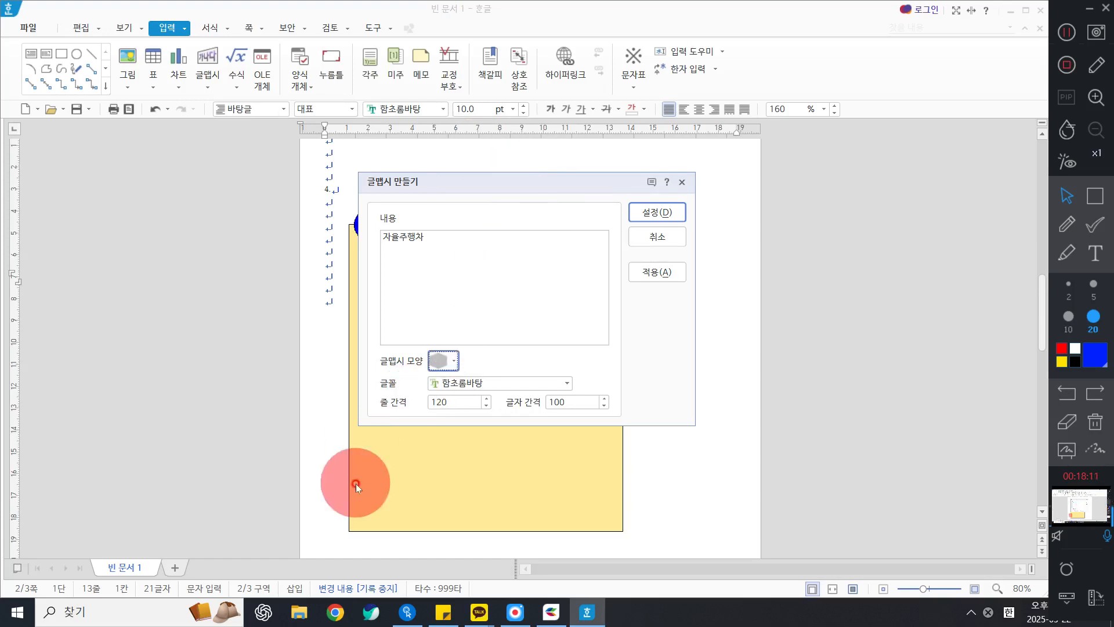
- Set the font of the 자율주행차 글맵시 to 굴림
click(475, 383)
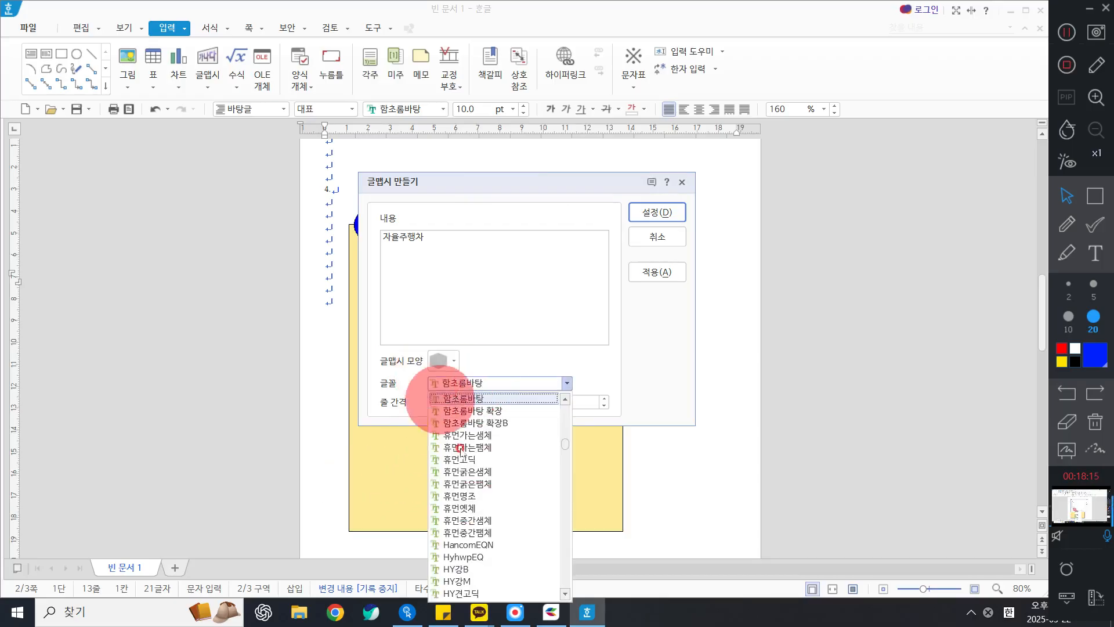
scroll(482, 464, up, 20)
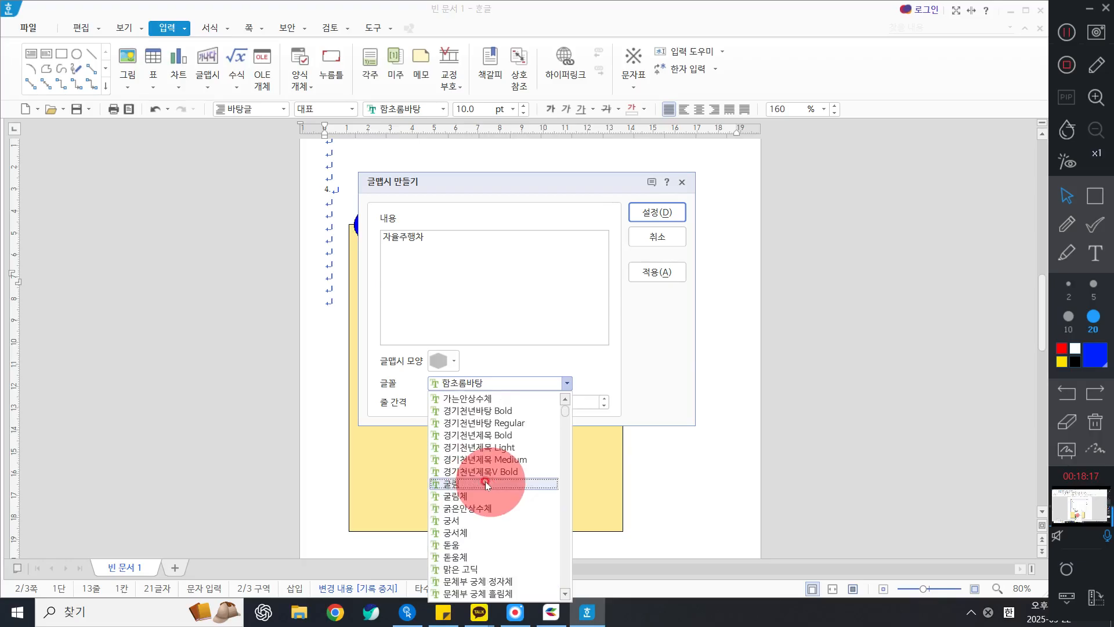
click(469, 484)
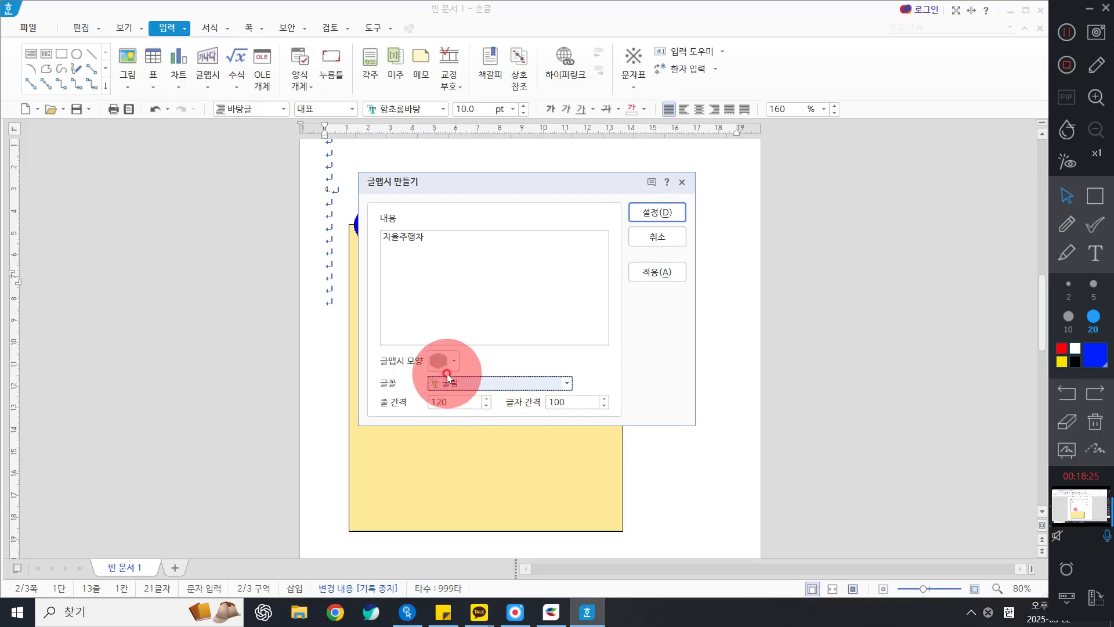
click(1057, 232)
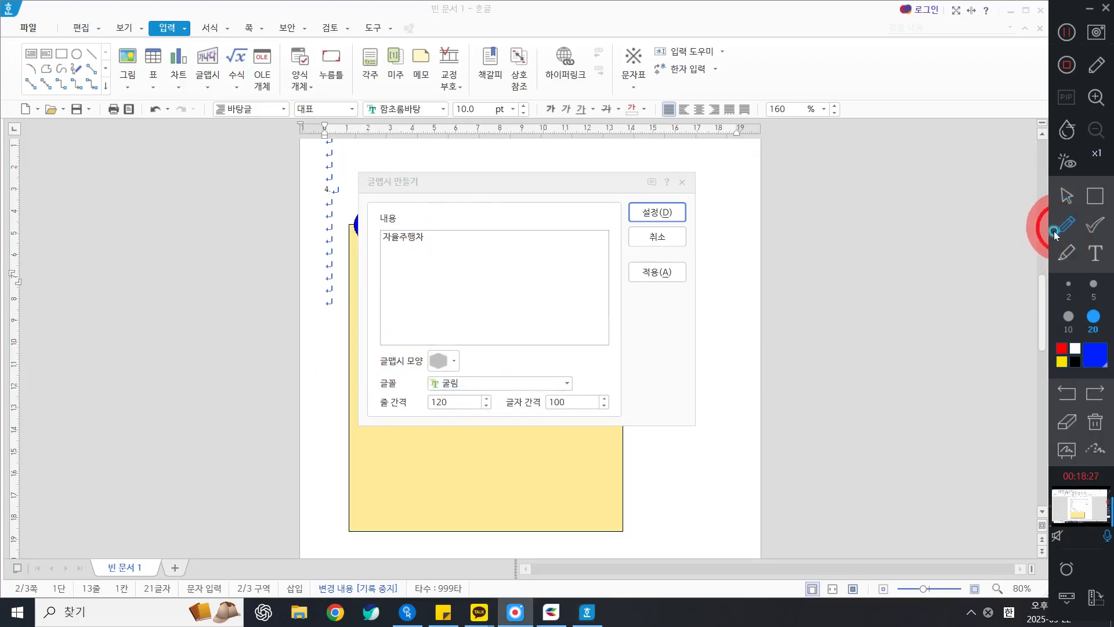
mouse_move(417, 339)
mouse_down()
mouse_move(456, 324)
mouse_move(492, 383)
mouse_move(510, 347)
mouse_up()
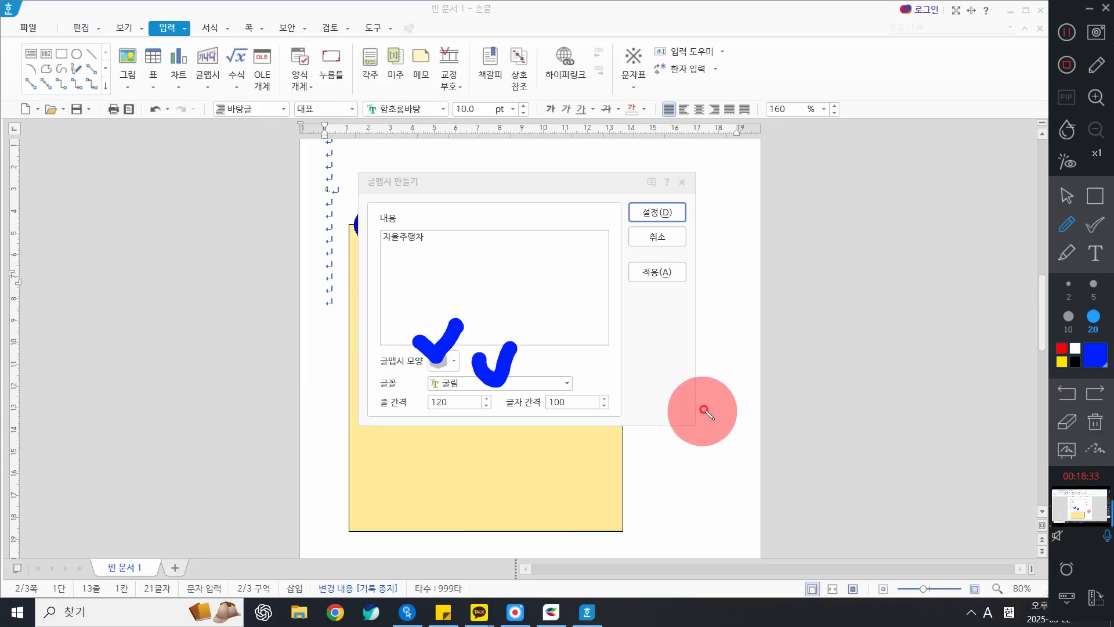
click(1095, 422)
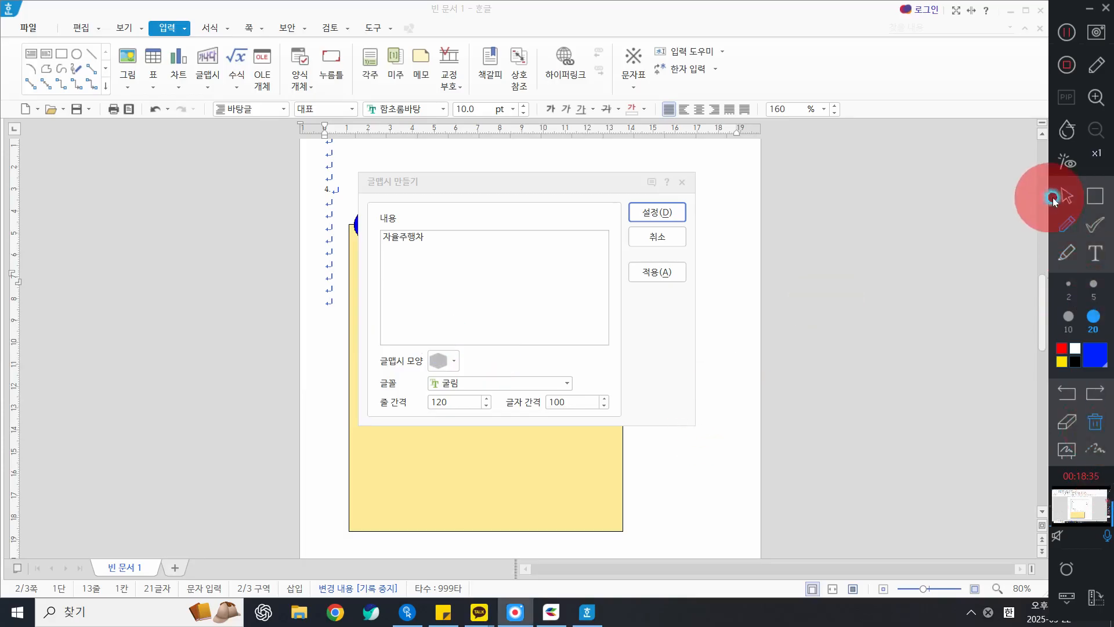
- Recheck the chosen shape and insert the 자율주행차 글맵시 into the document
click(443, 362)
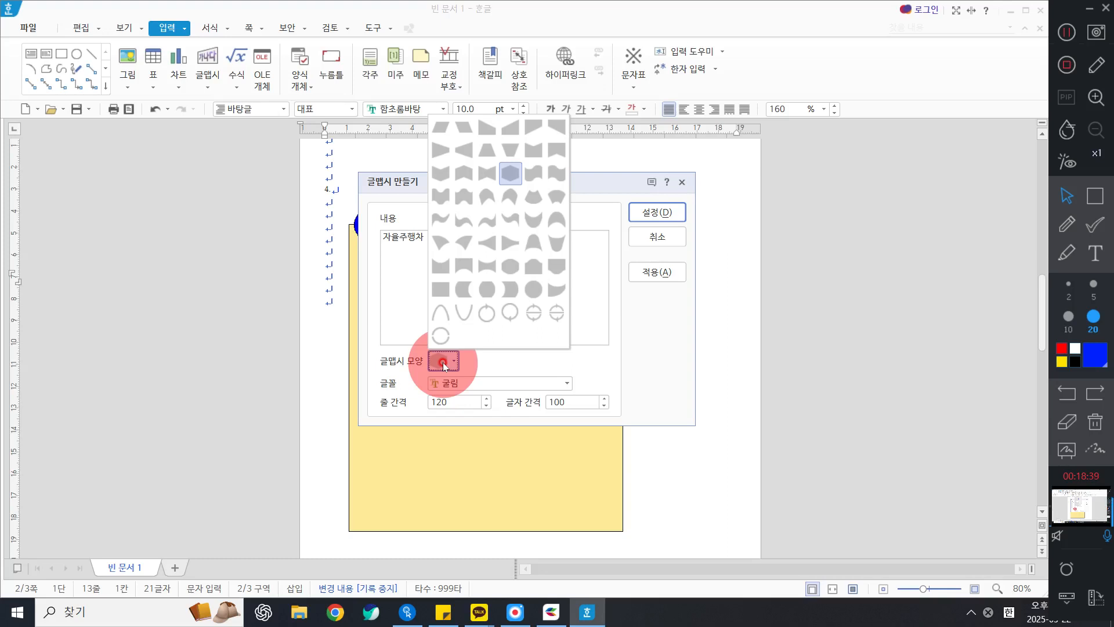
click(688, 342)
click(657, 194)
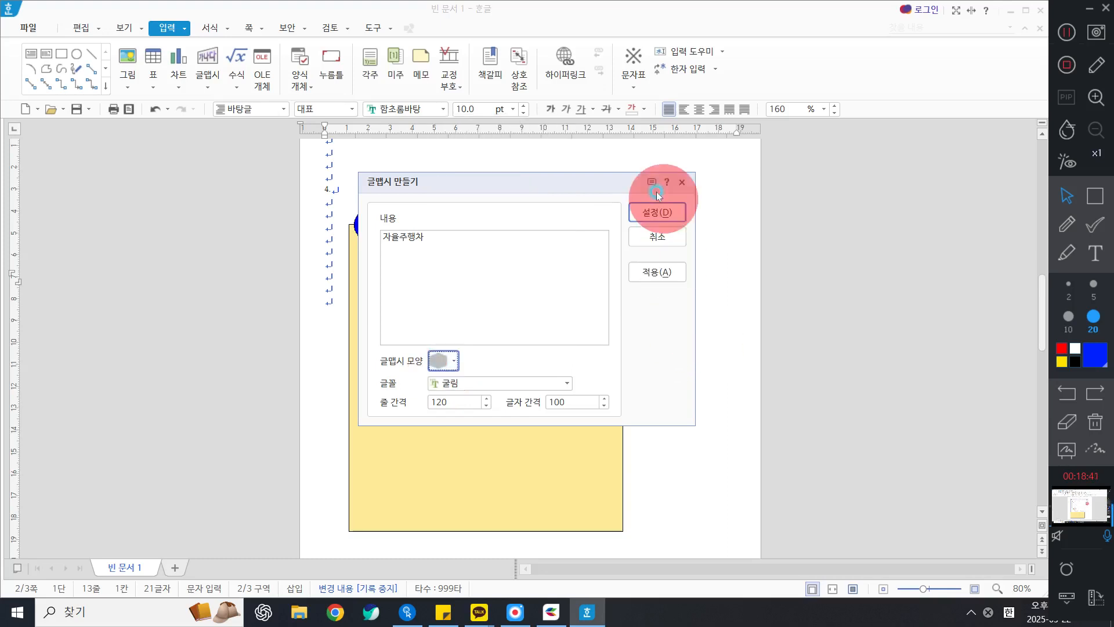
click(677, 214)
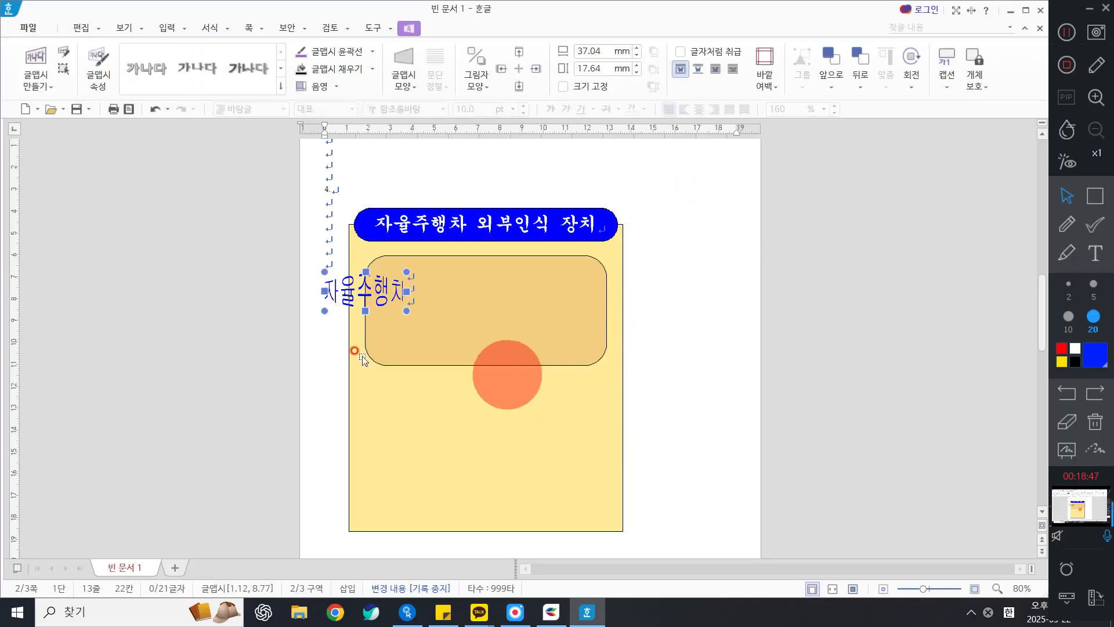
- Set the 자율주행차 글맵시 to 50 mm wide and 30 mm high, and lock its size
double_click(377, 293)
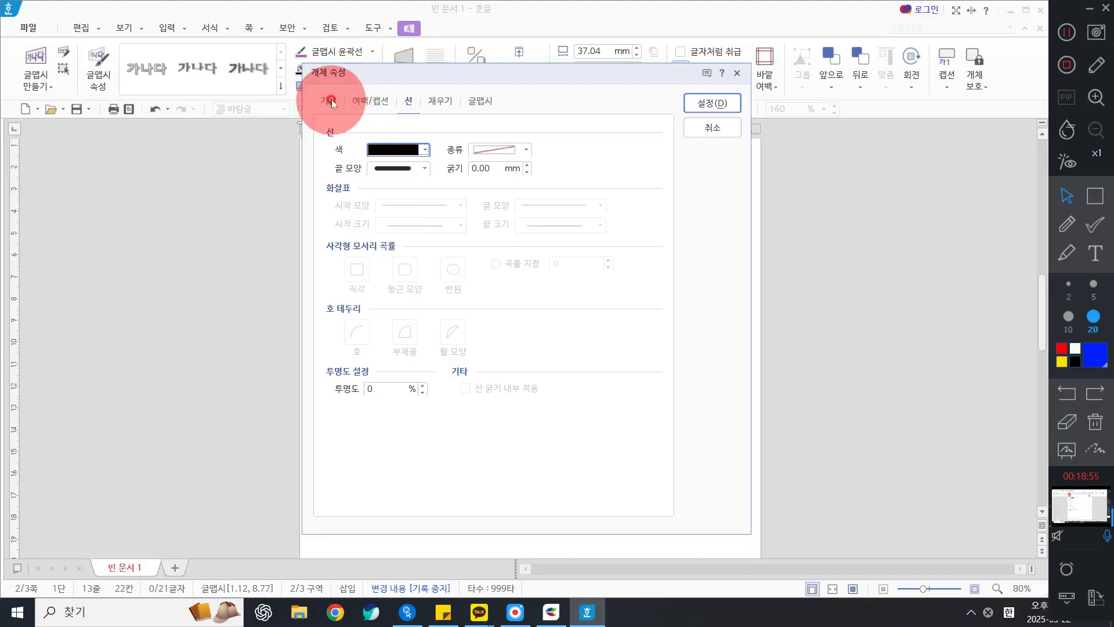
click(334, 103)
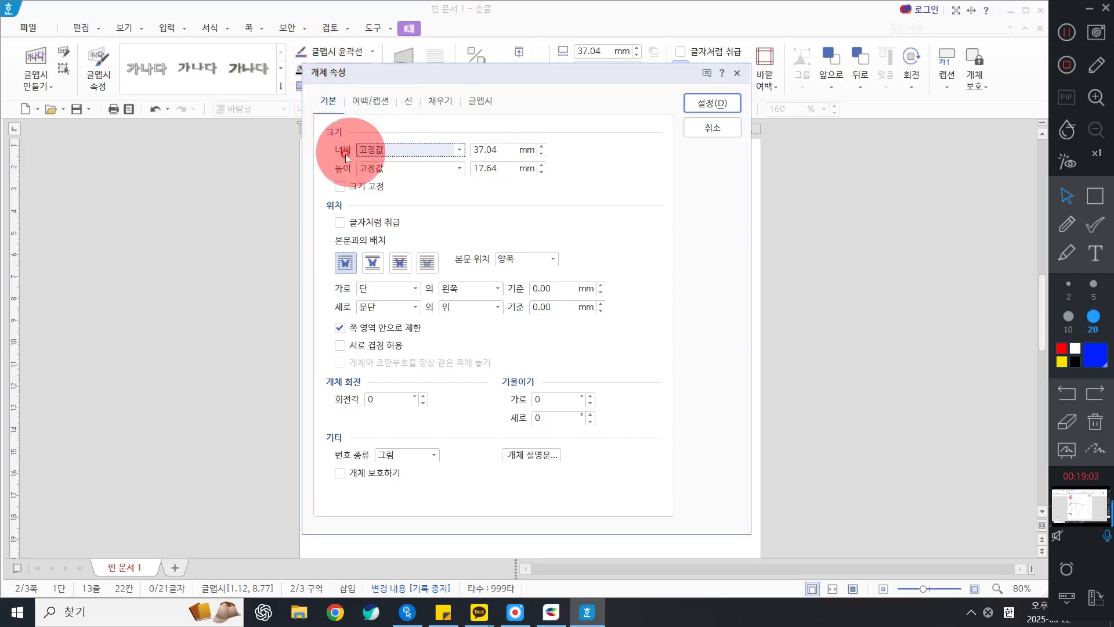
double_click(509, 150)
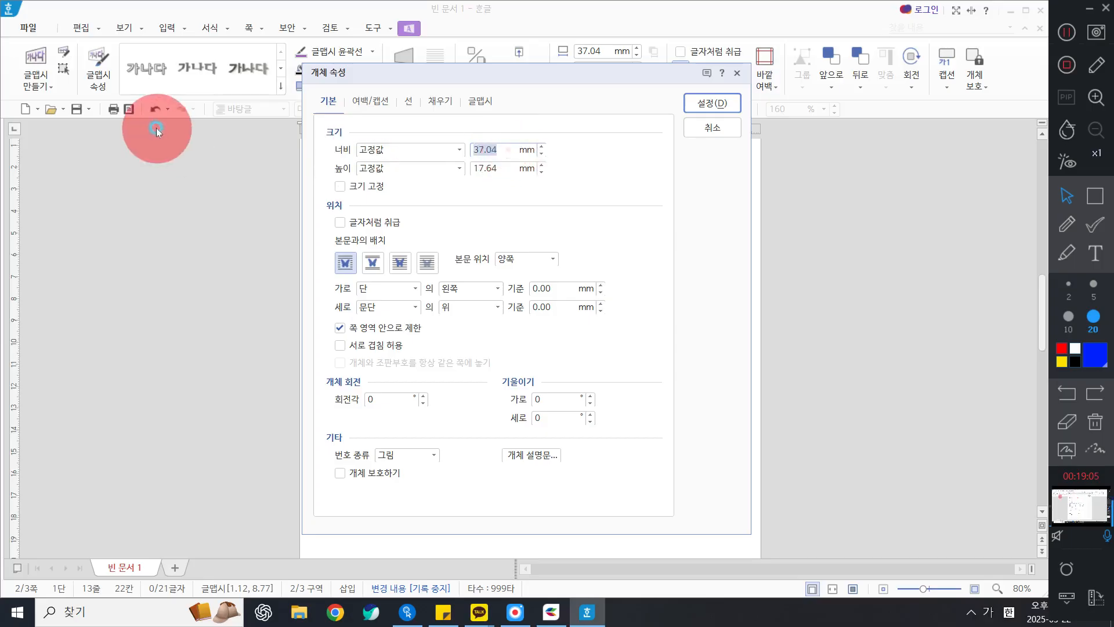
text(50)
key(Tab)
key(Tab)
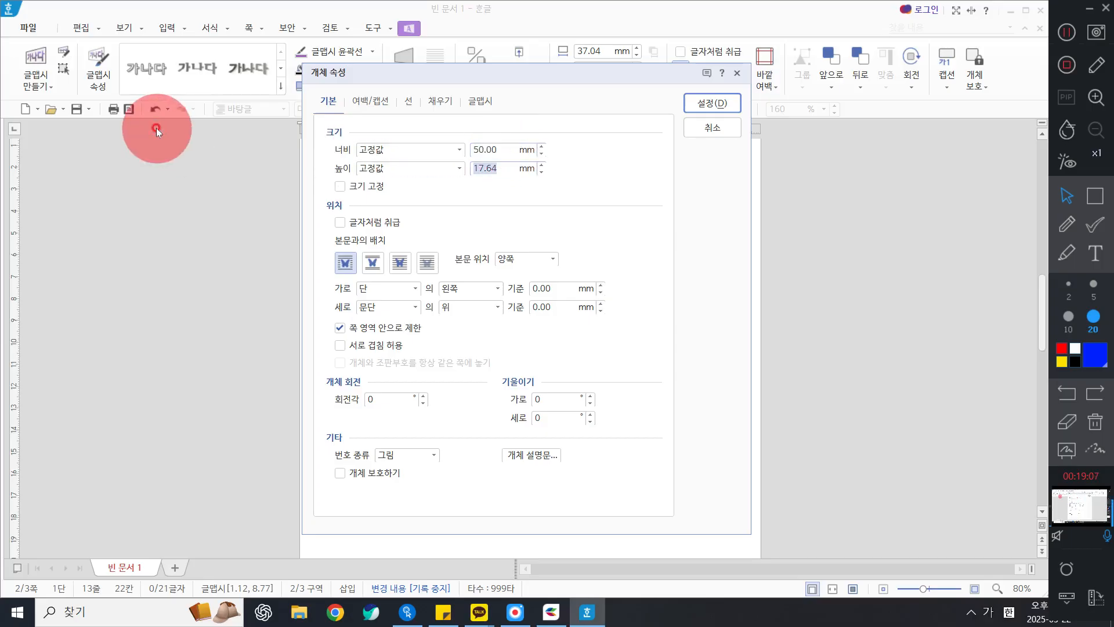
text(30)
key(Tab)
key(space)
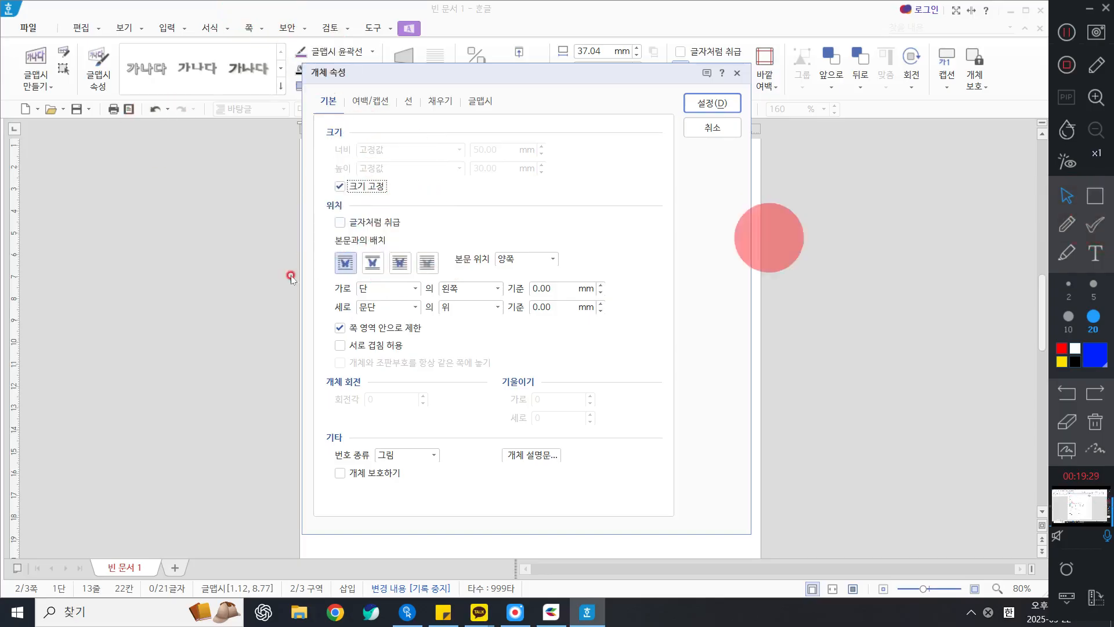
- Fill the 자율주행차 글맵시 with red and place it inside the left part of the golden-orange rounded rectangle
click(438, 102)
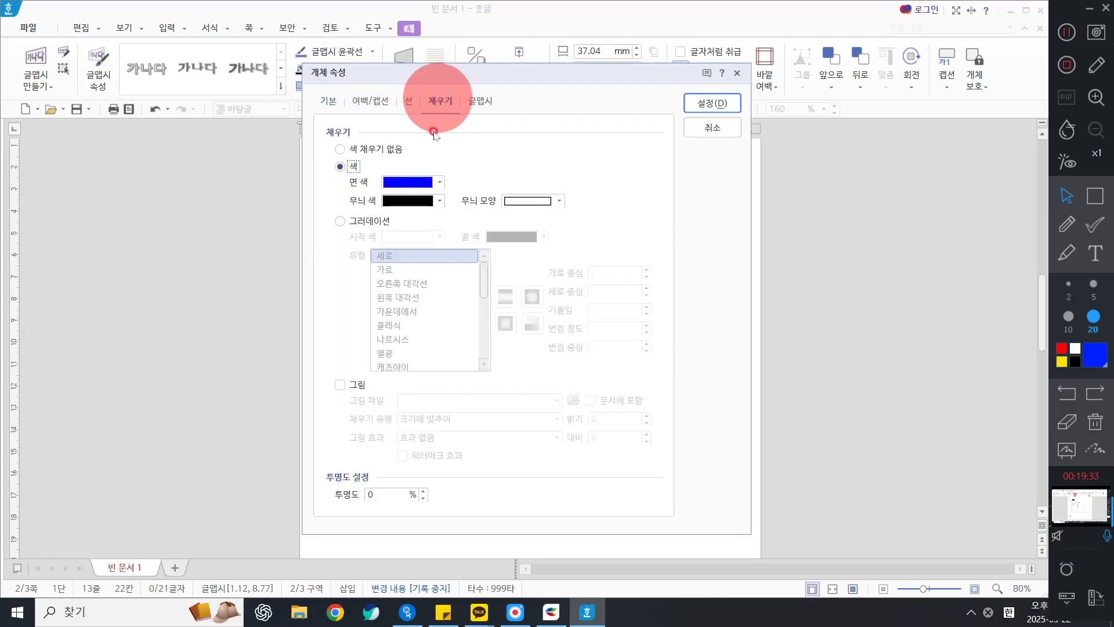
click(408, 183)
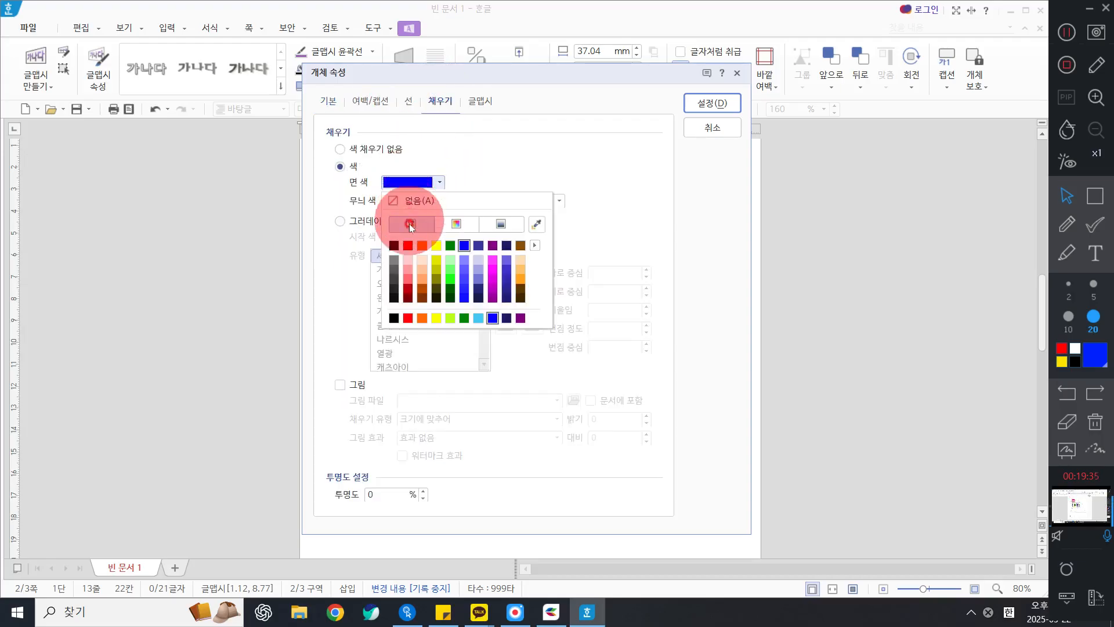
click(407, 246)
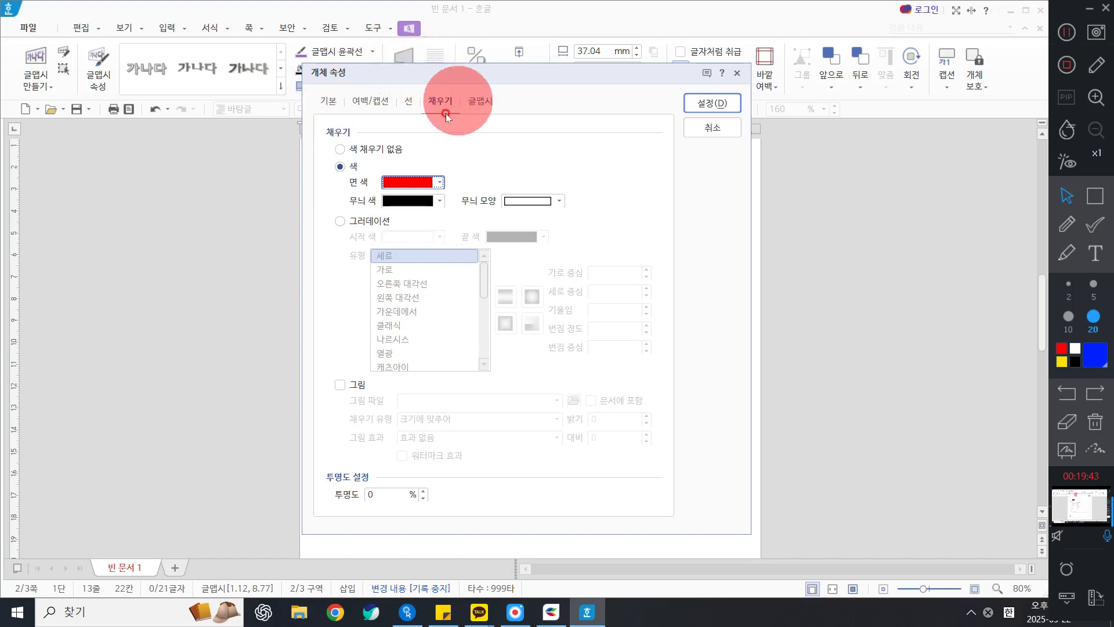
click(400, 182)
click(408, 245)
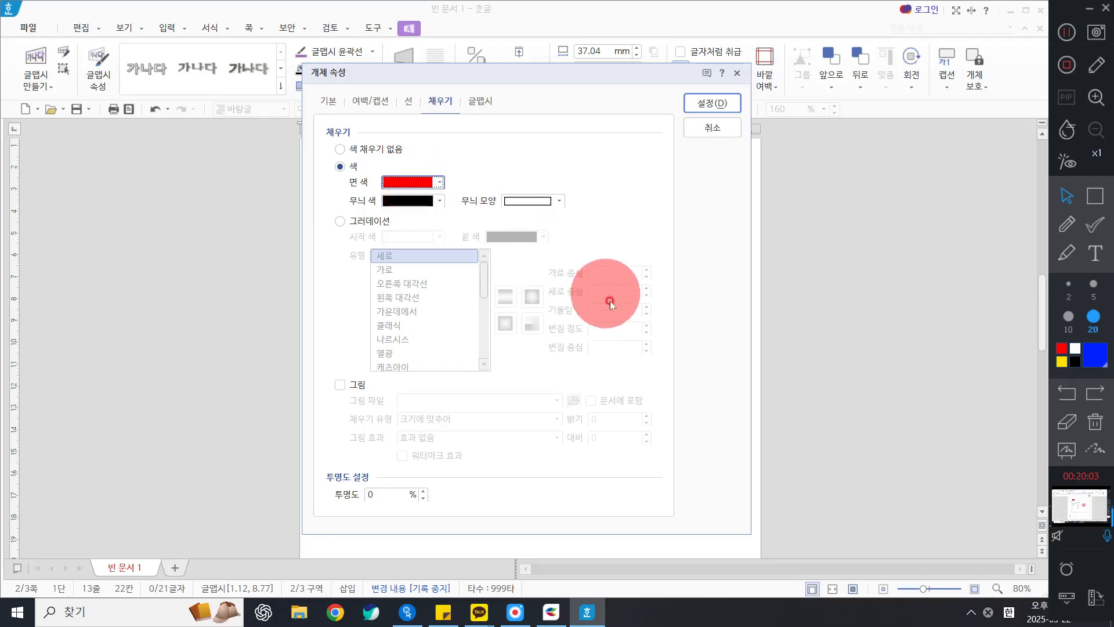
click(696, 99)
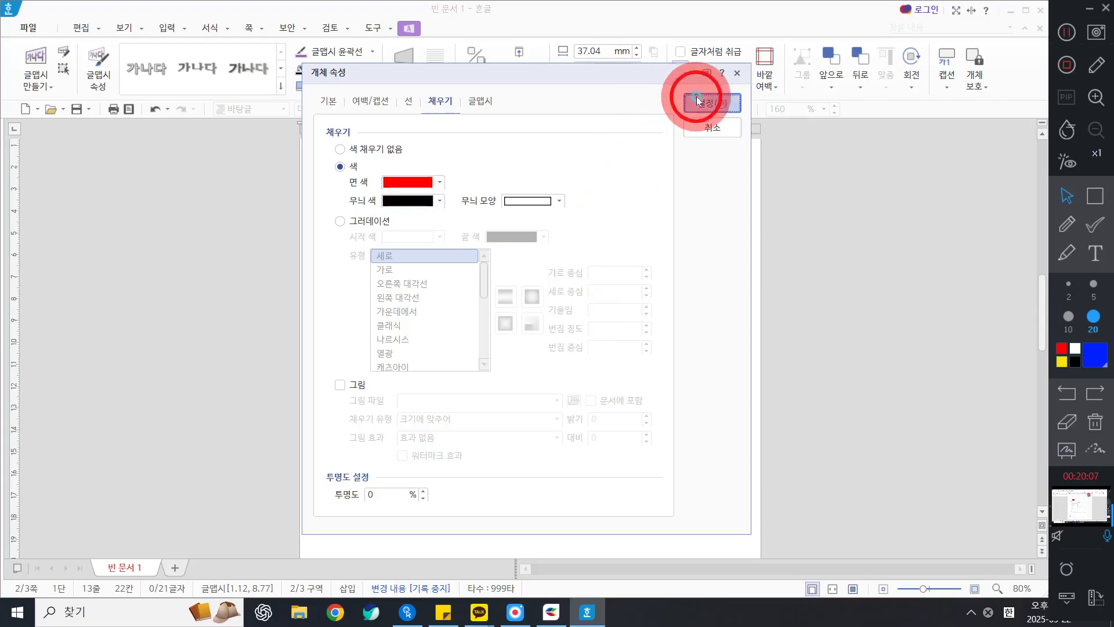
drag(442, 297, 442, 309)
click(1055, 227)
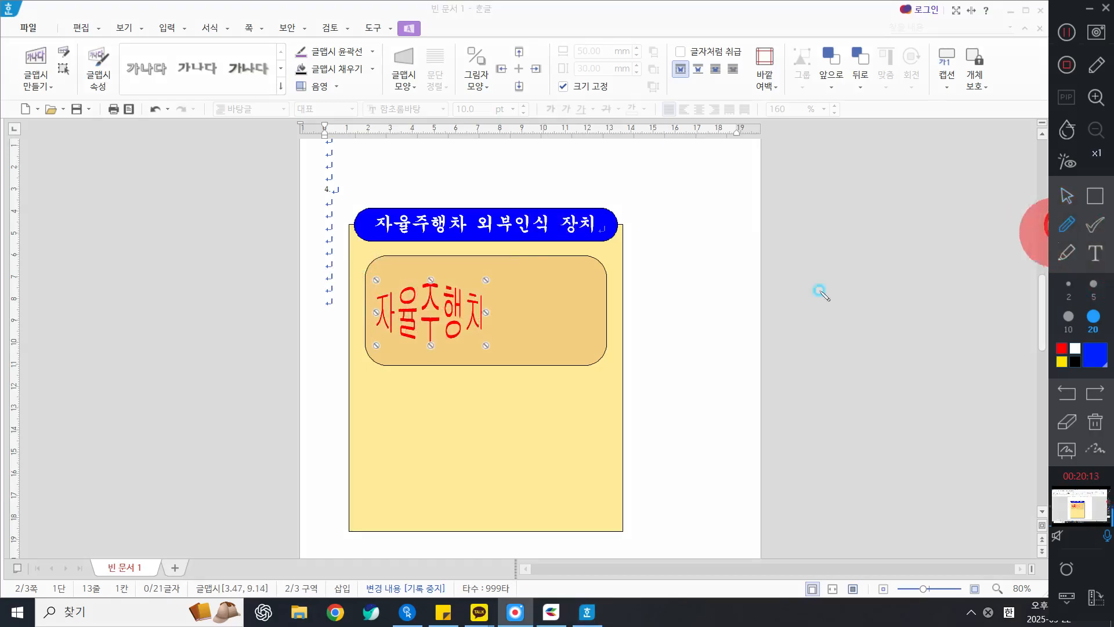
drag(557, 311, 569, 278)
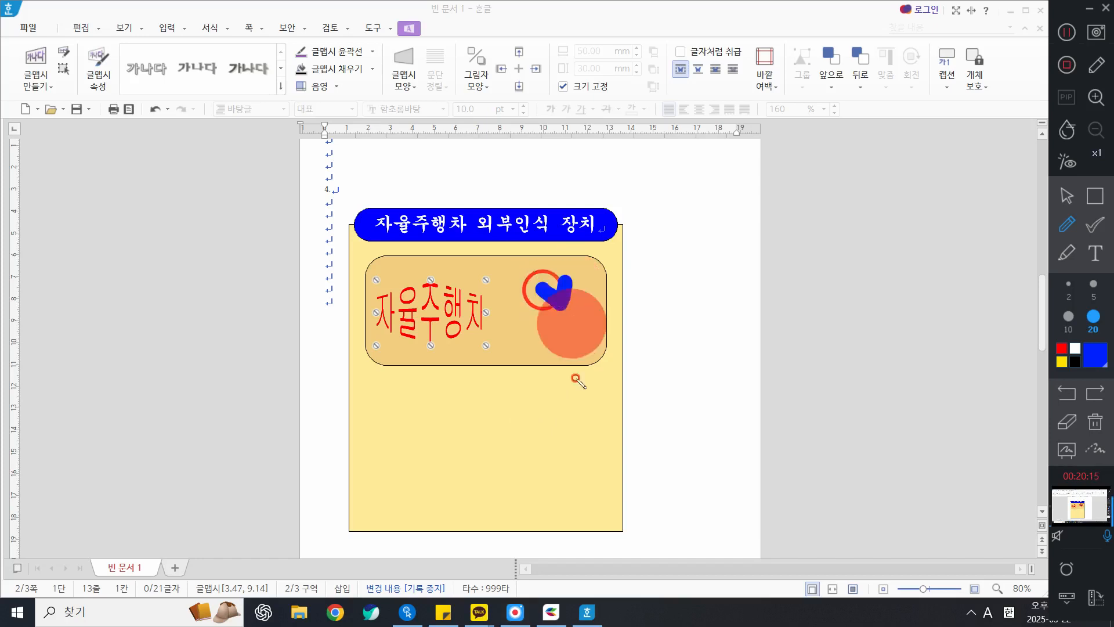
mouse_move(443, 423)
mouse_down()
mouse_move(459, 442)
mouse_move(473, 412)
mouse_up()
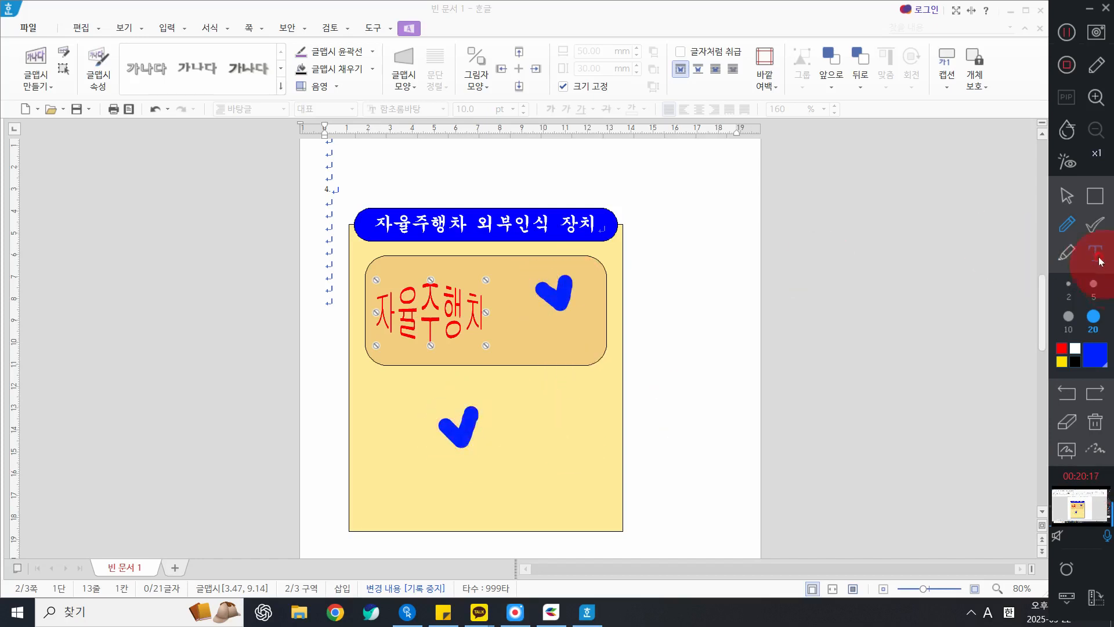
click(1095, 253)
click(1076, 304)
click(1069, 366)
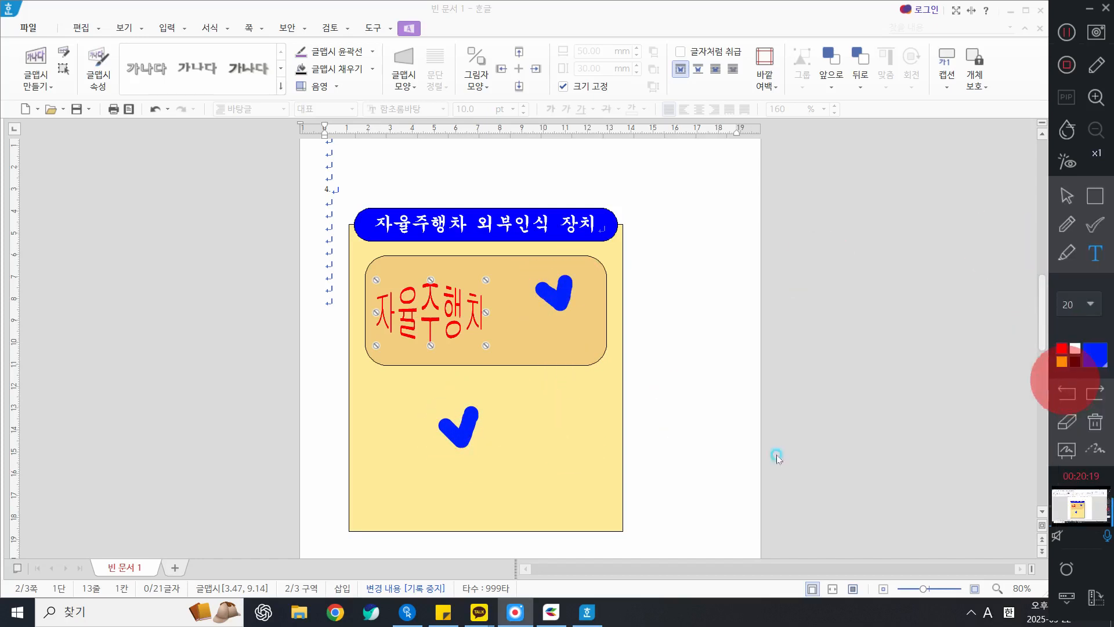
click(599, 449)
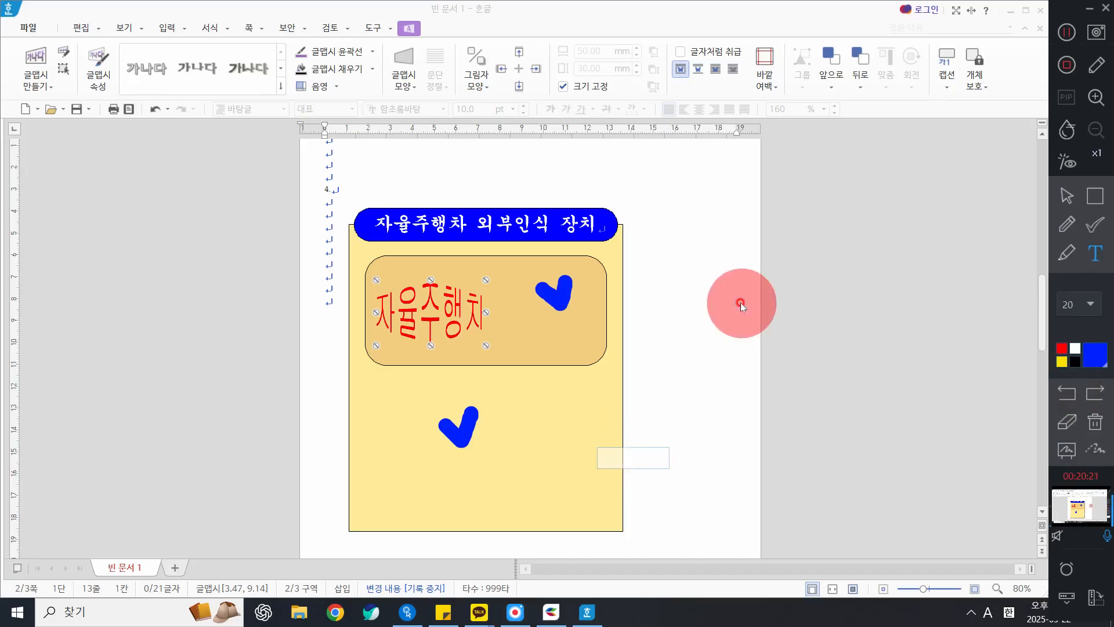
text(qhs)
key(BackSpace)
key(BackSpace)
key(BackSpace)
key(Hangul)
text(보ㄴ문과)
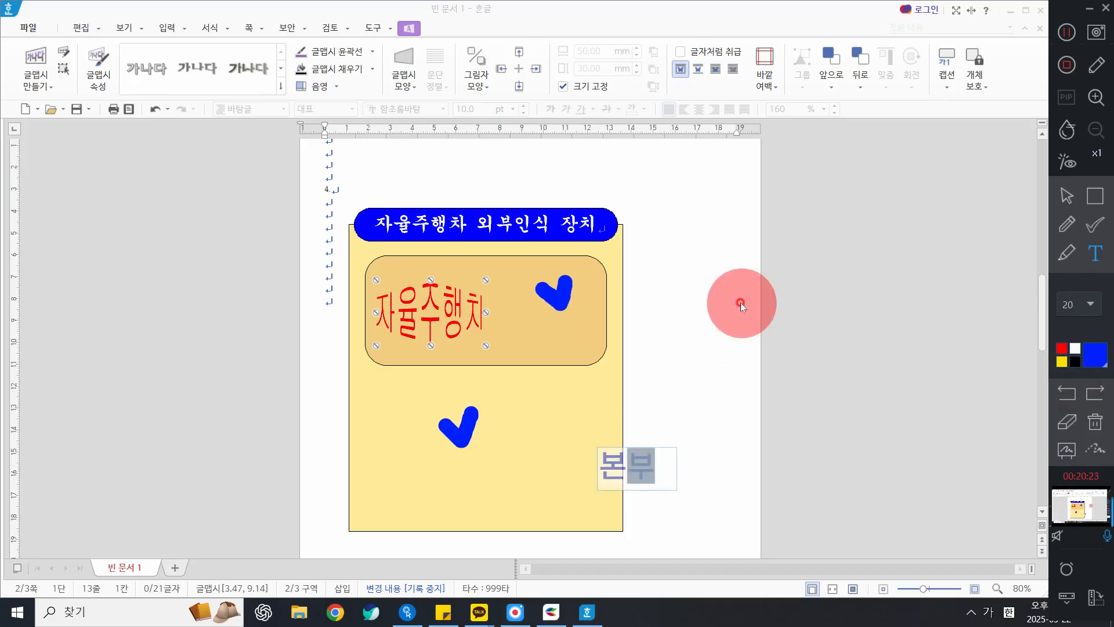
text(의 배치)
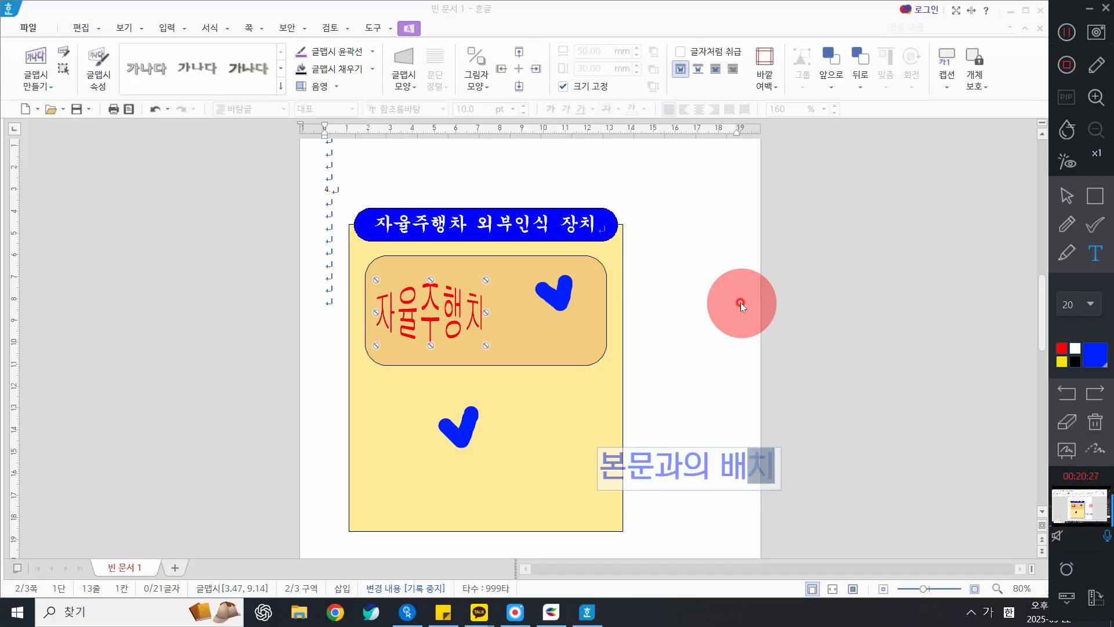
key(Return)
text(글뒤로)
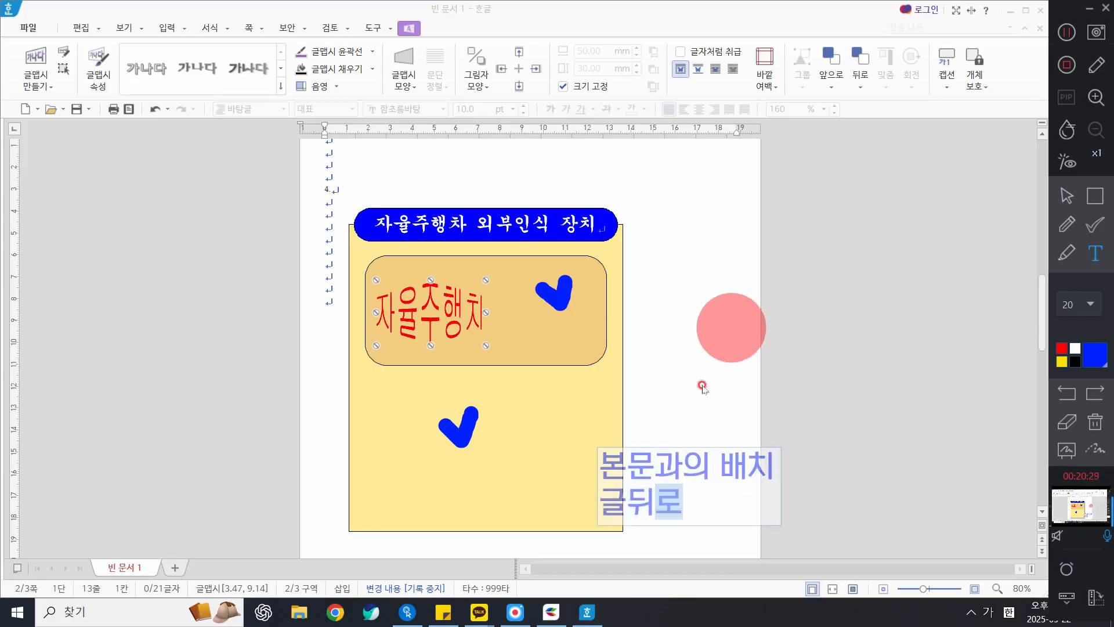
drag(704, 467, 610, 414)
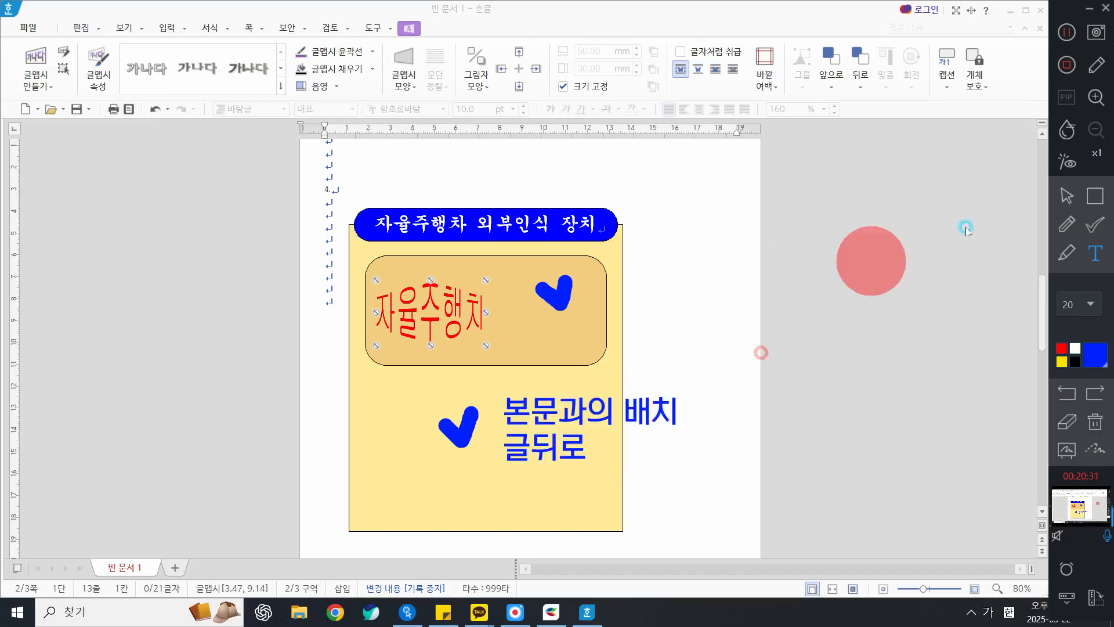
click(1067, 223)
mouse_move(488, 319)
mouse_down()
mouse_move(336, 343)
mouse_move(491, 261)
mouse_move(460, 349)
mouse_move(388, 371)
mouse_up()
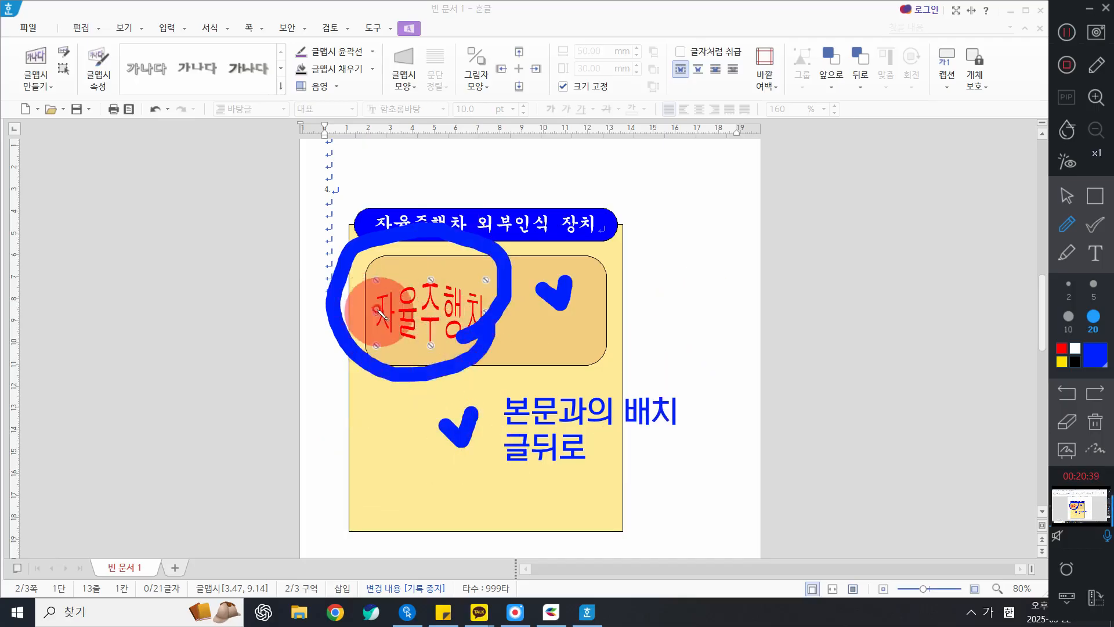
drag(362, 284, 401, 269)
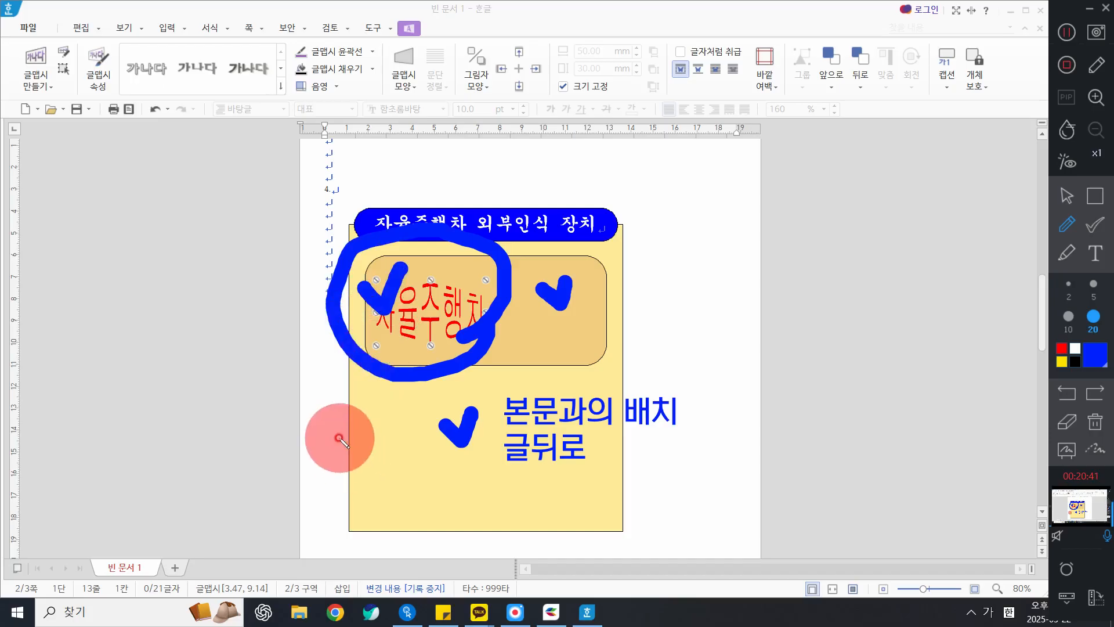
click(1096, 422)
mouse_move(564, 292)
mouse_down()
mouse_move(571, 308)
mouse_move(590, 283)
mouse_up()
drag(471, 393, 516, 376)
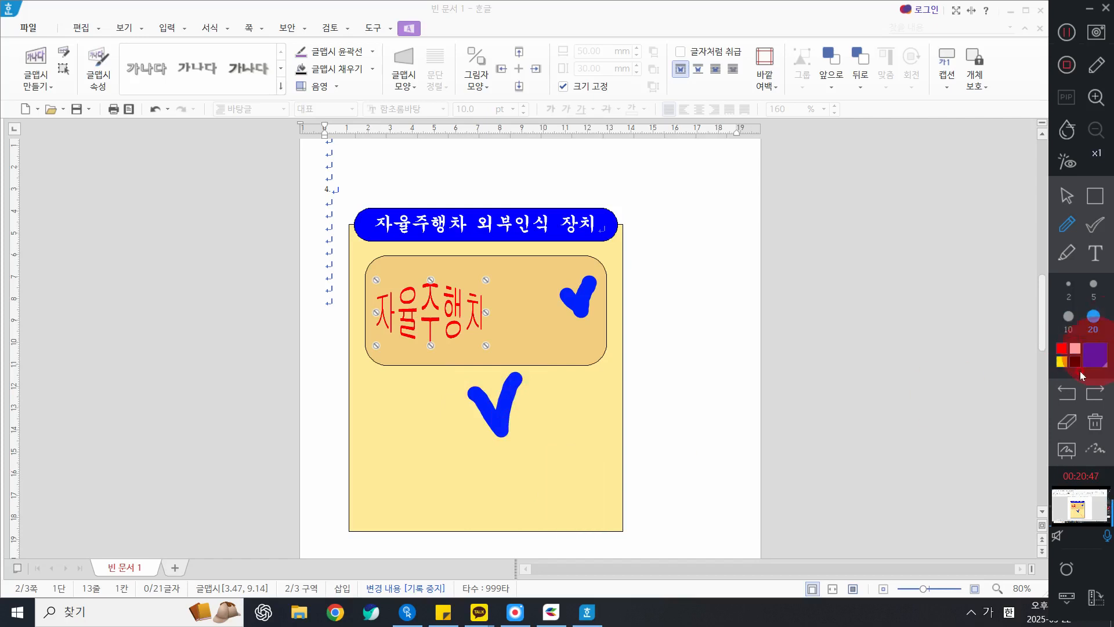
click(1095, 422)
mouse_move(483, 312)
mouse_down()
mouse_move(455, 332)
mouse_move(442, 277)
mouse_move(451, 308)
mouse_up()
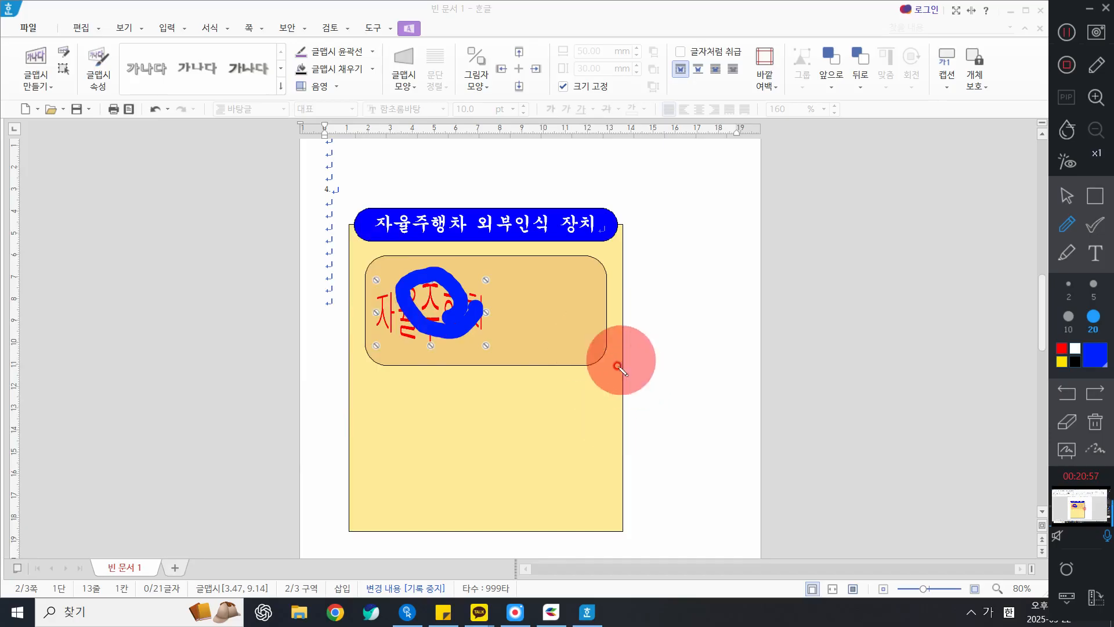
mouse_move(369, 294)
mouse_down()
mouse_move(399, 341)
mouse_move(427, 311)
mouse_up()
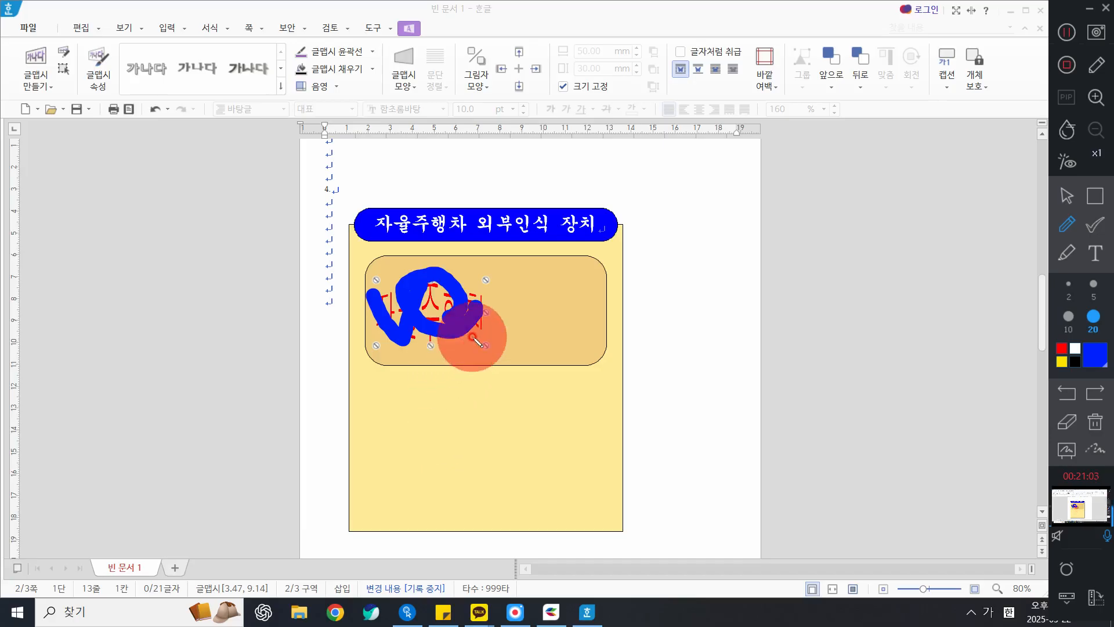
click(1095, 422)
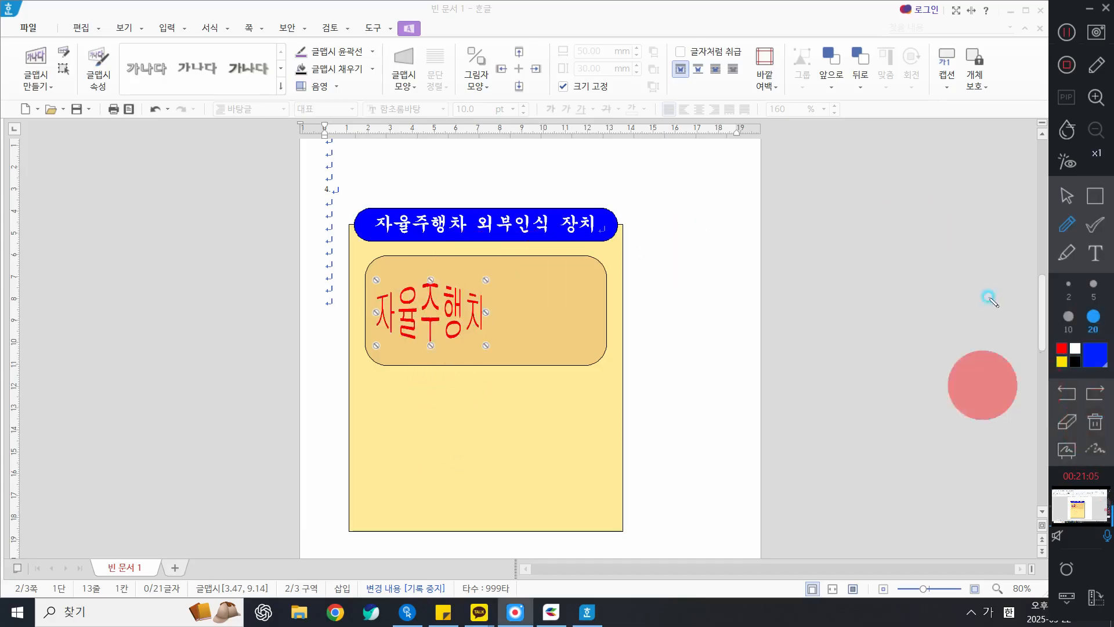
click(1066, 200)
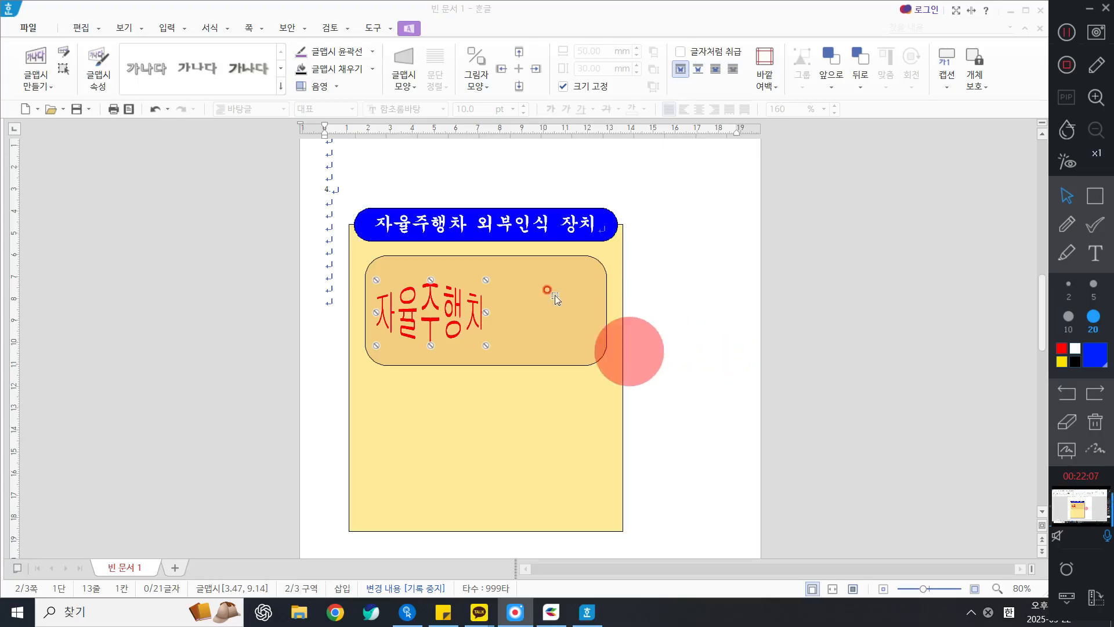
- Start inserting a picture, browse to the Picture folder inside 문서 > ITQ, and cancel the insertion
click(167, 28)
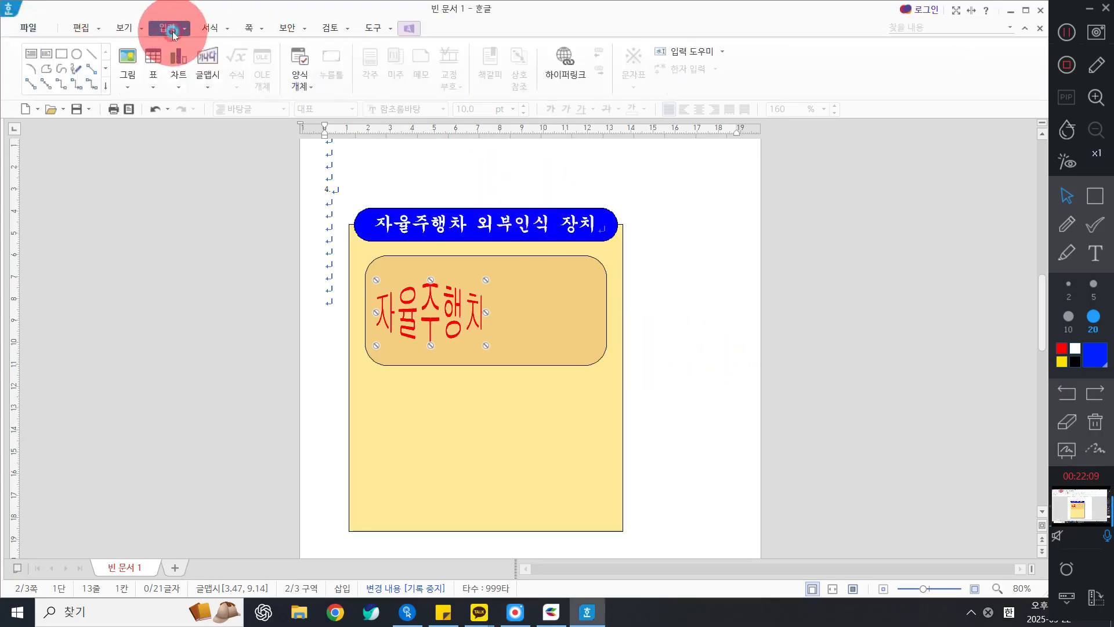
click(127, 58)
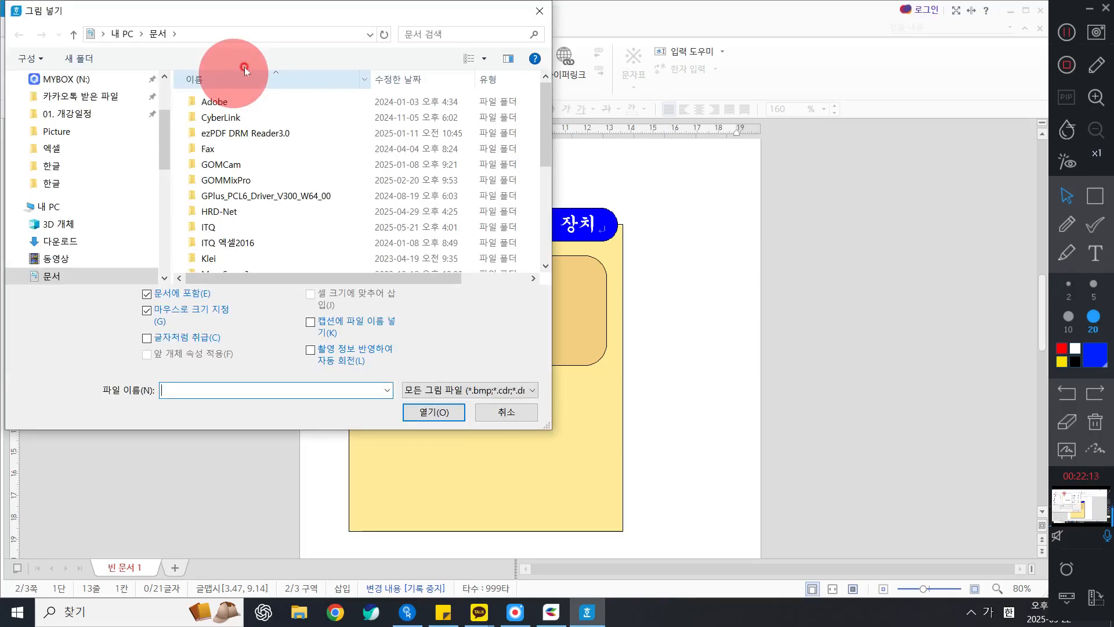
scroll(42, 131, up, 2)
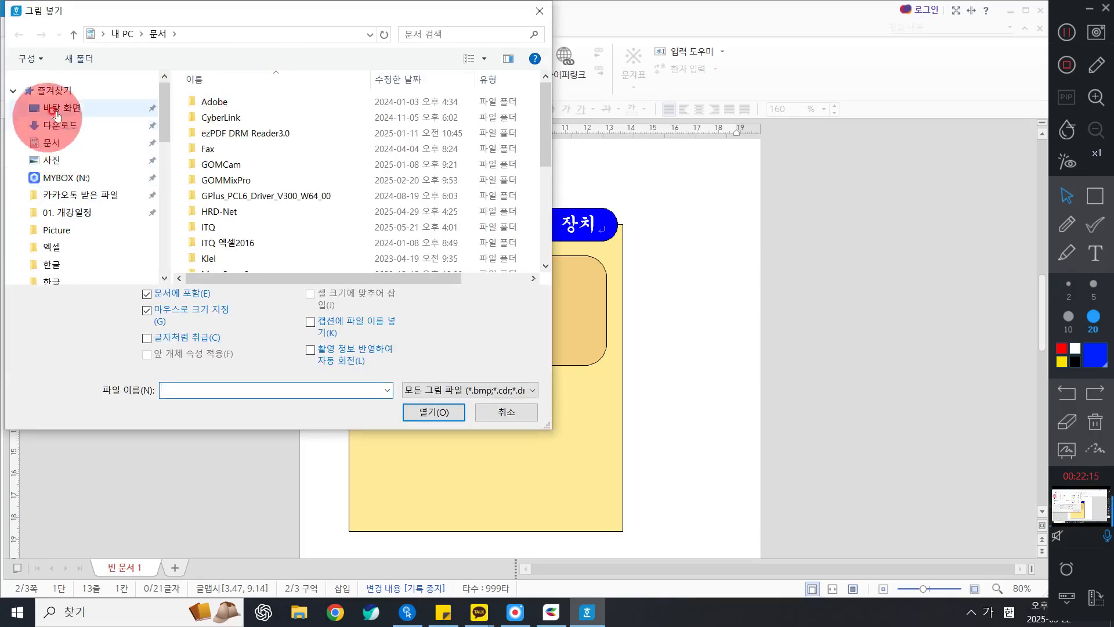
scroll(55, 197, down, 2)
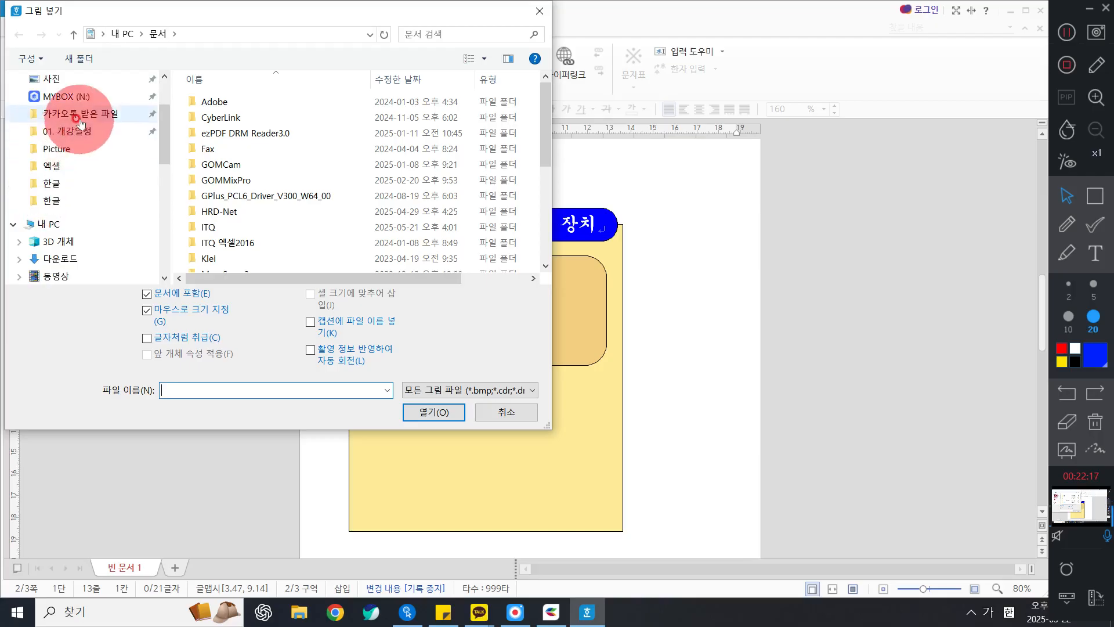
scroll(79, 123, up, 2)
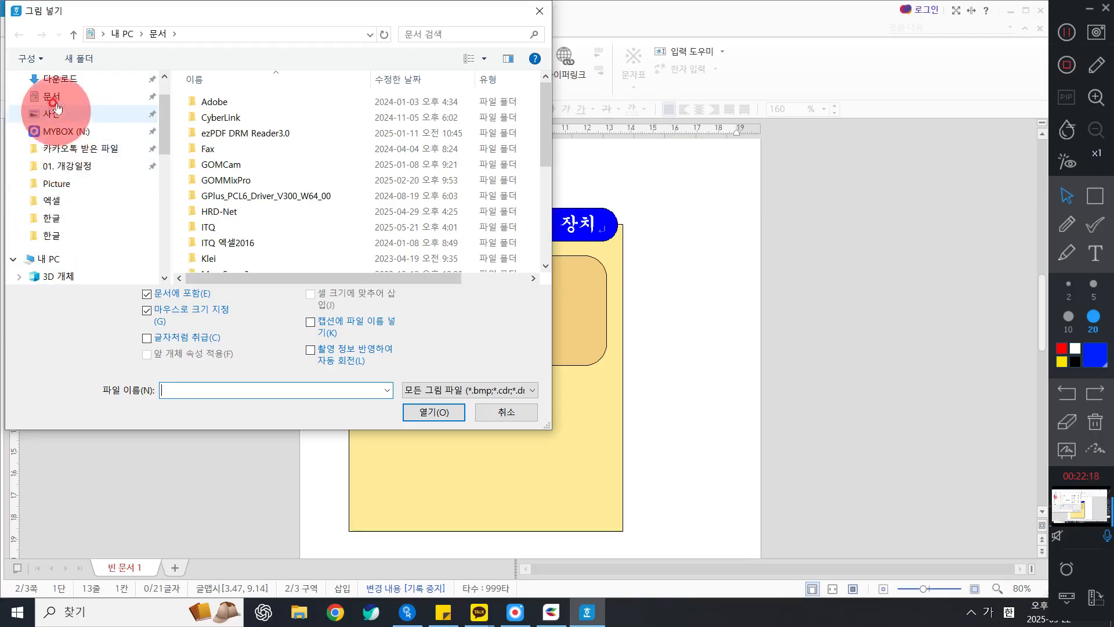
double_click(261, 228)
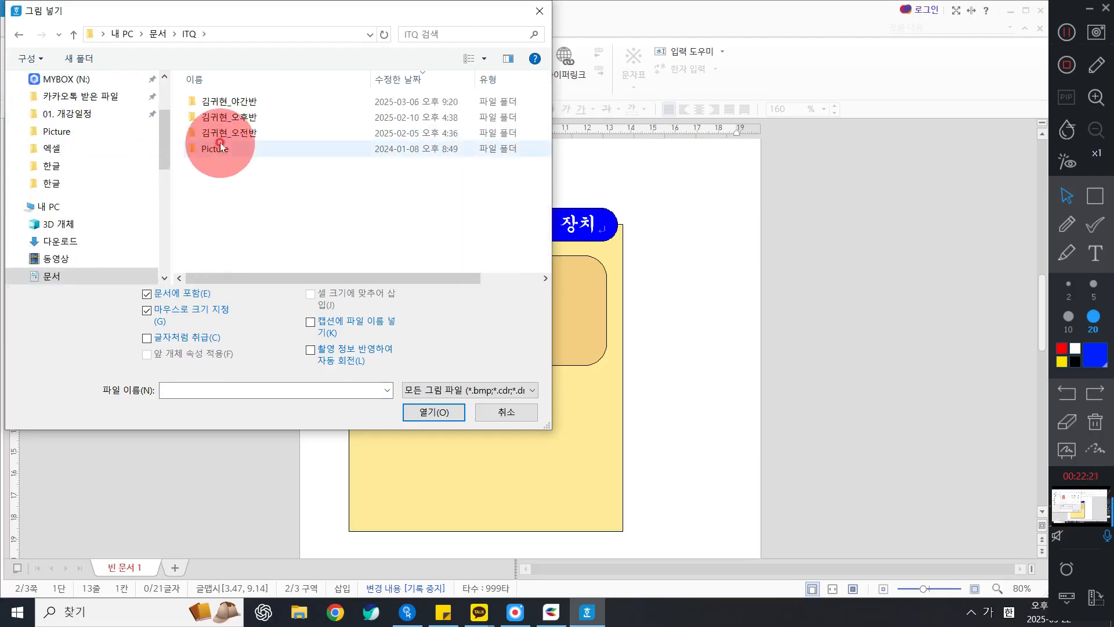
double_click(221, 142)
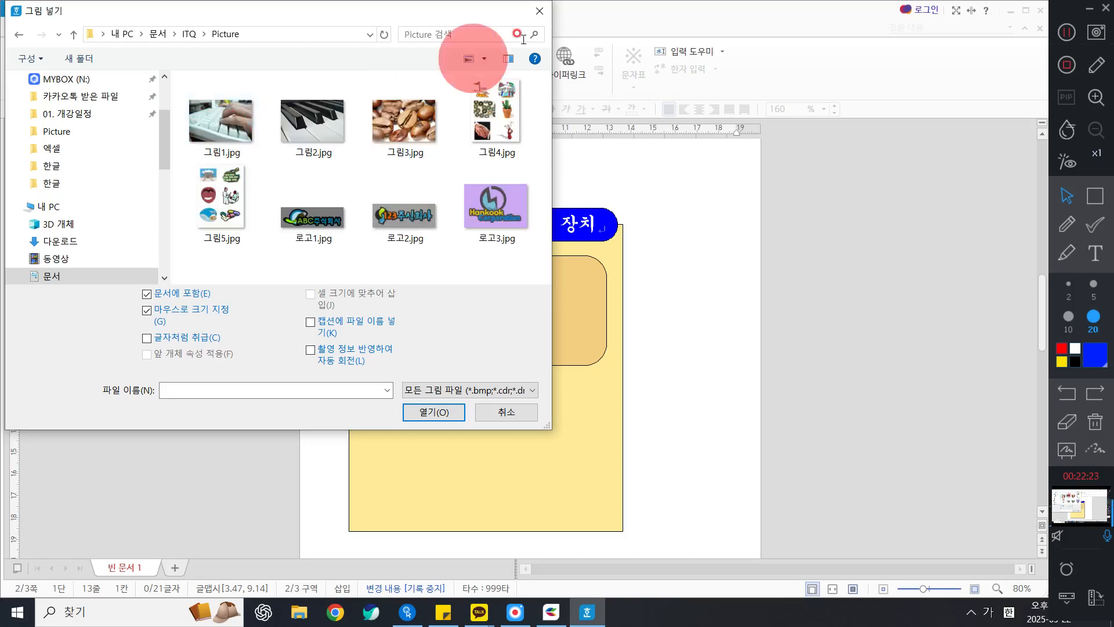
click(543, 11)
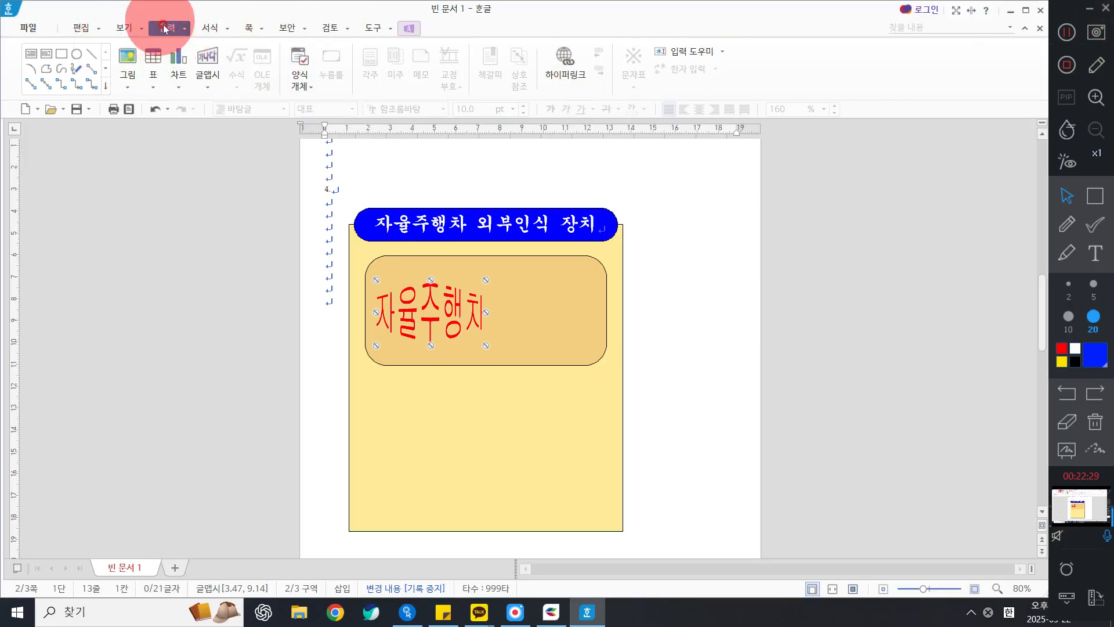
- Insert 로고2.jpg from 문서 > ITQ > Picture beside the 자율주행차 글맵시, drawn about 112 mm wide and 44 mm high
click(123, 60)
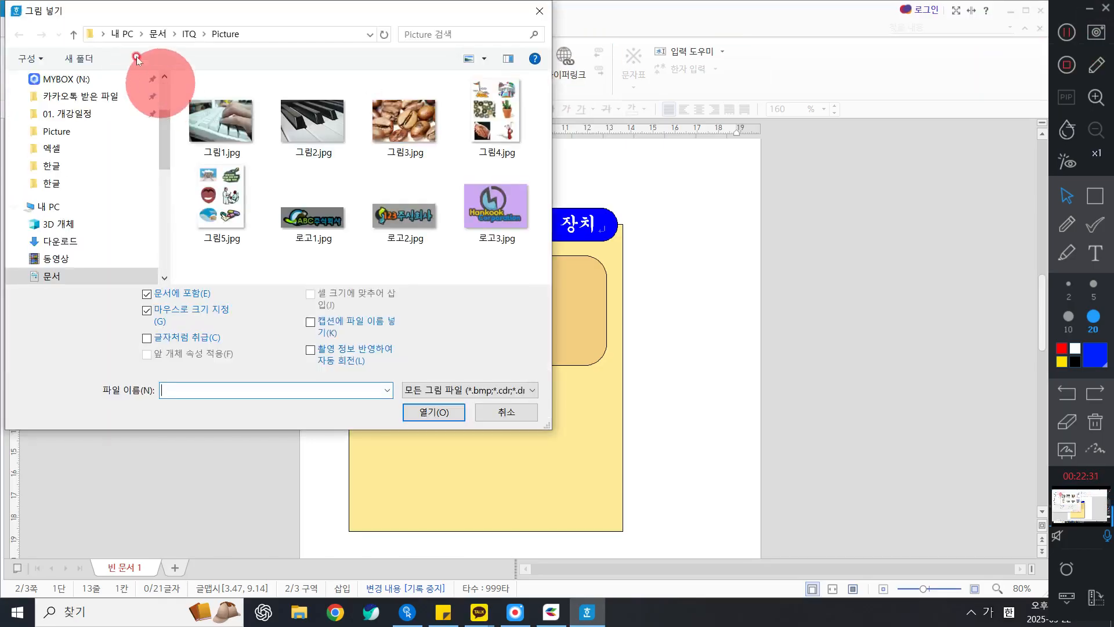
scroll(58, 227, down, 1)
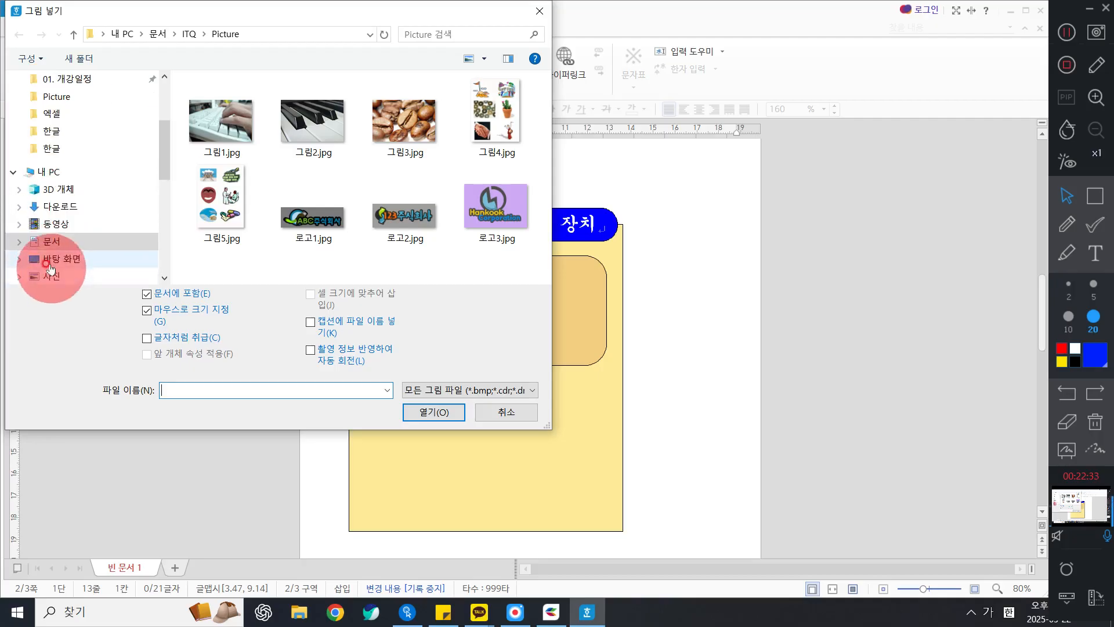
click(39, 242)
double_click(221, 226)
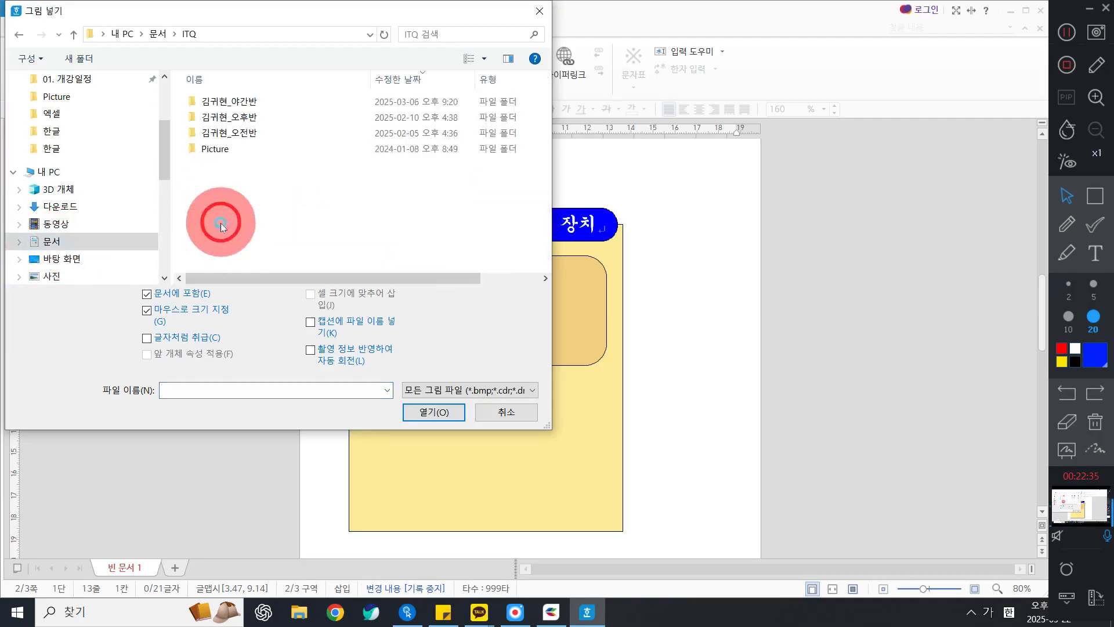
click(216, 148)
double_click(216, 149)
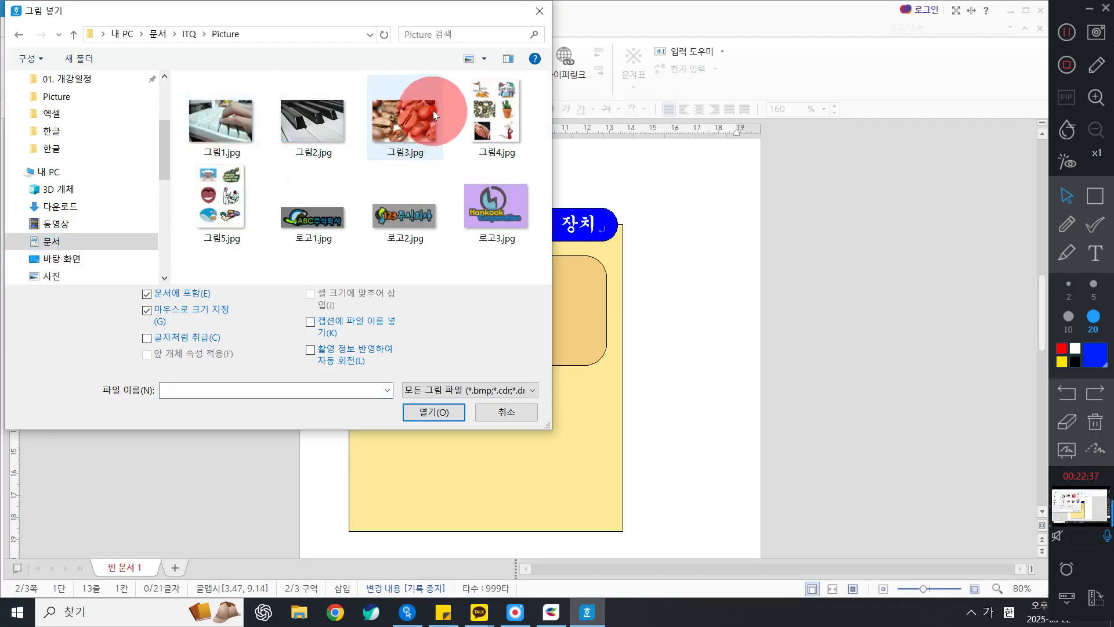
click(415, 197)
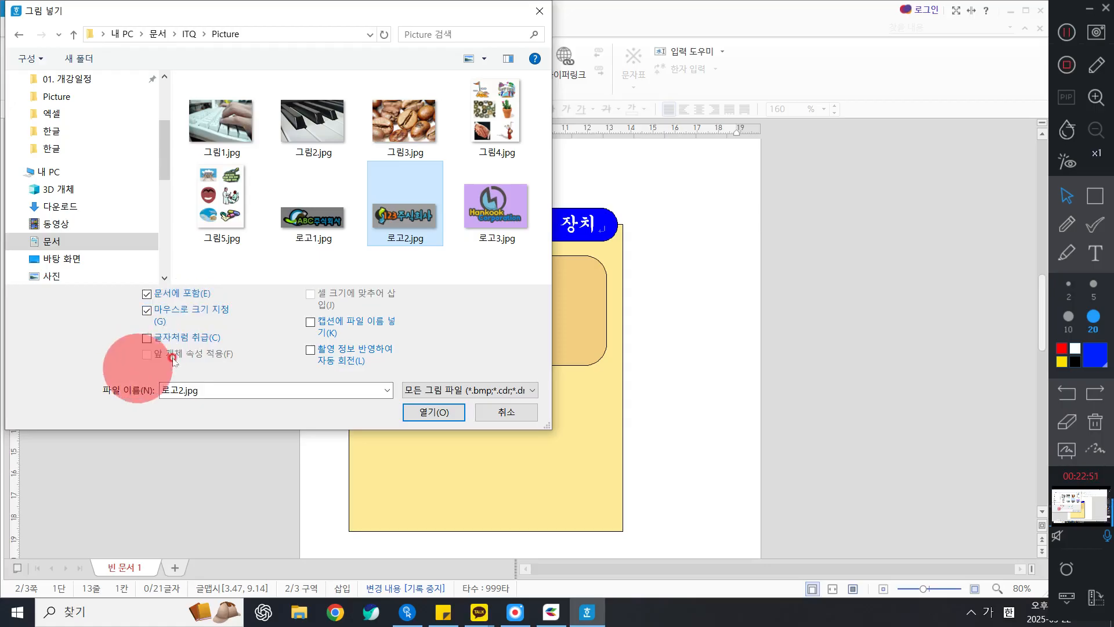
click(437, 413)
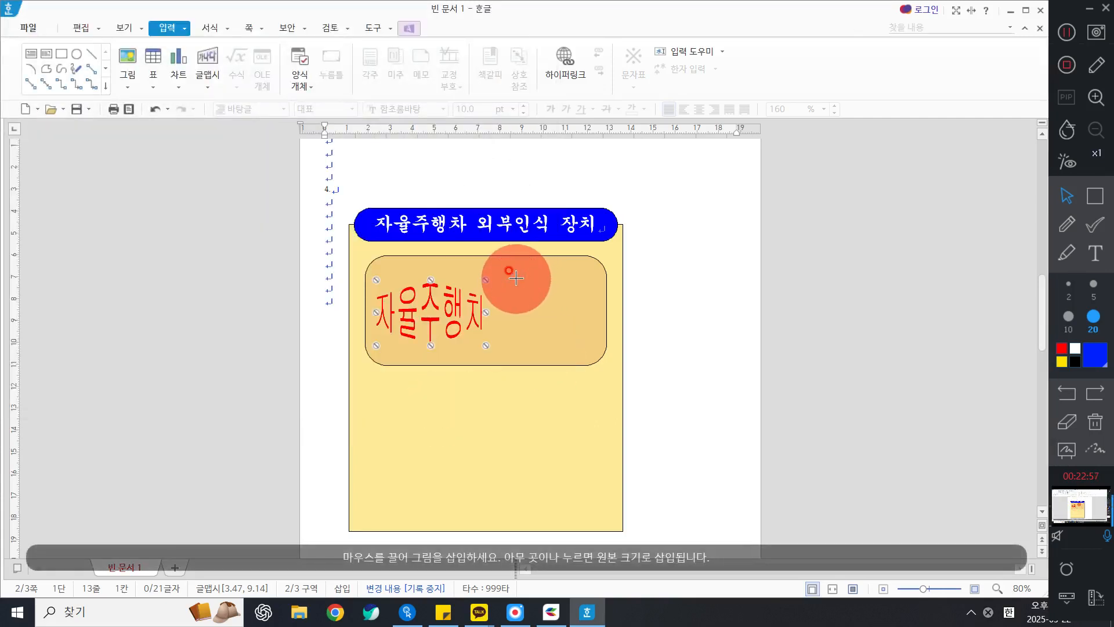
drag(516, 278, 761, 376)
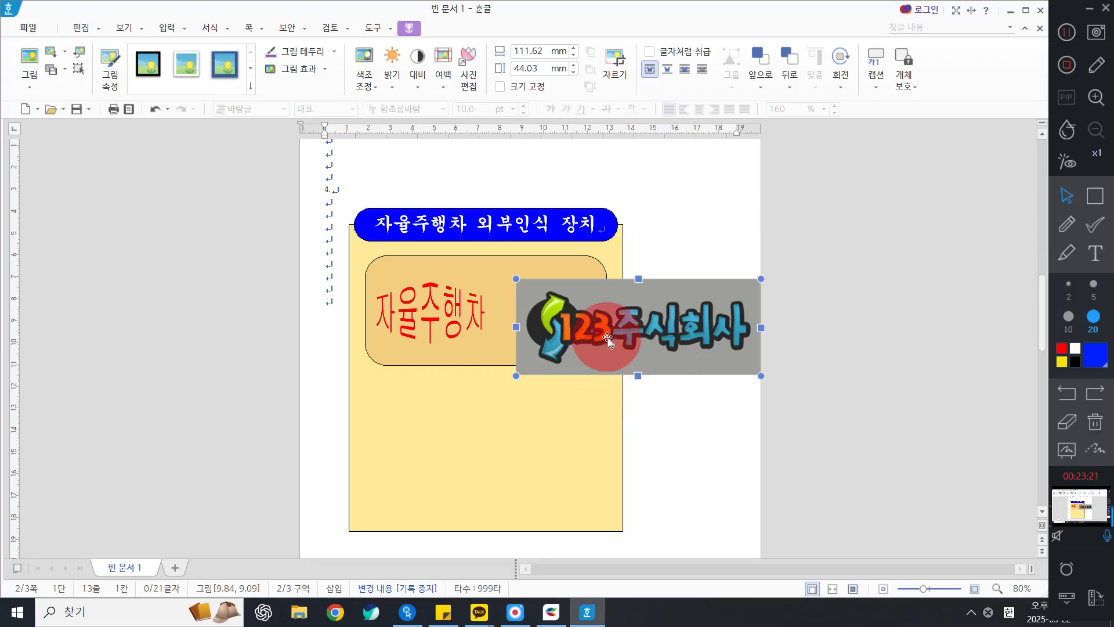
- Open the object properties of the inserted 로고2.jpg logo picture
double_click(641, 306)
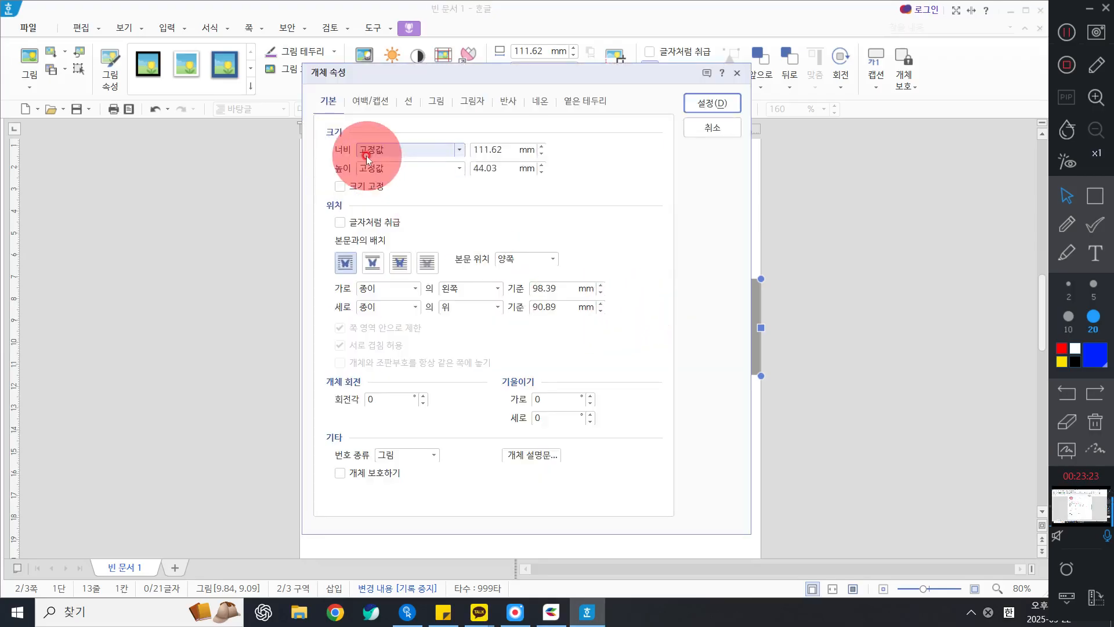
- Set the 123주식회사 logo picture to 40 mm wide and 30 mm high, and lock its size
click(717, 127)
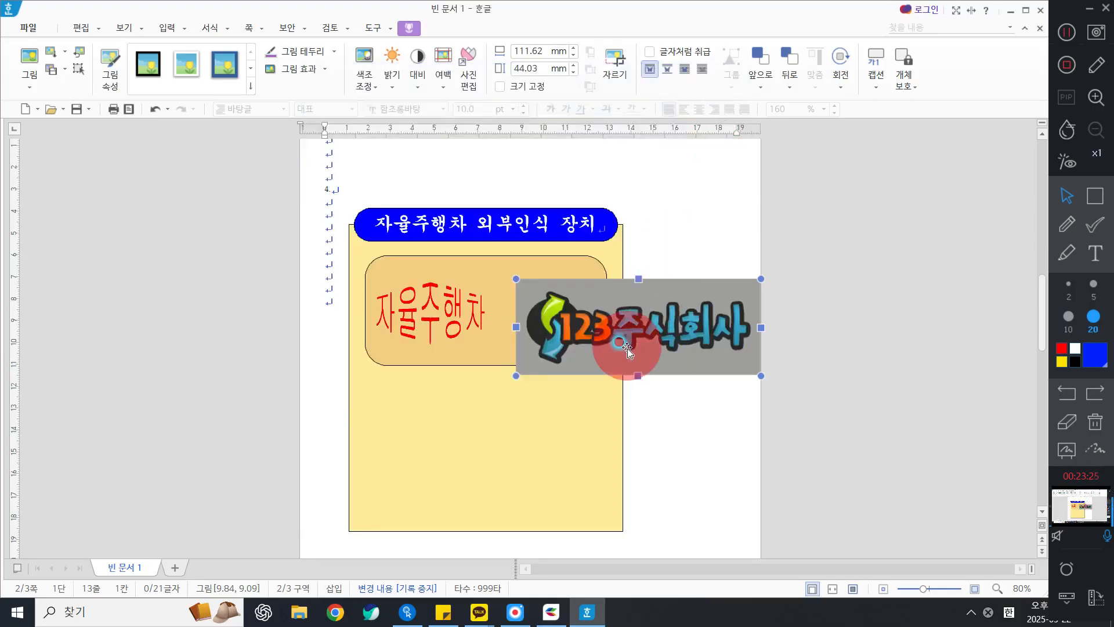
double_click(620, 328)
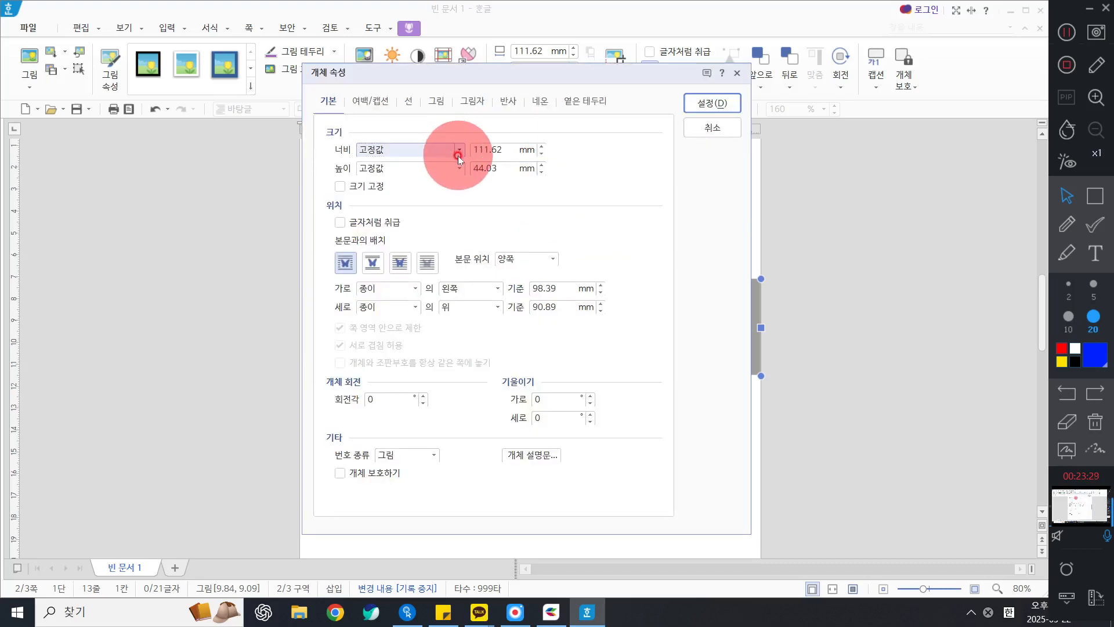
double_click(498, 150)
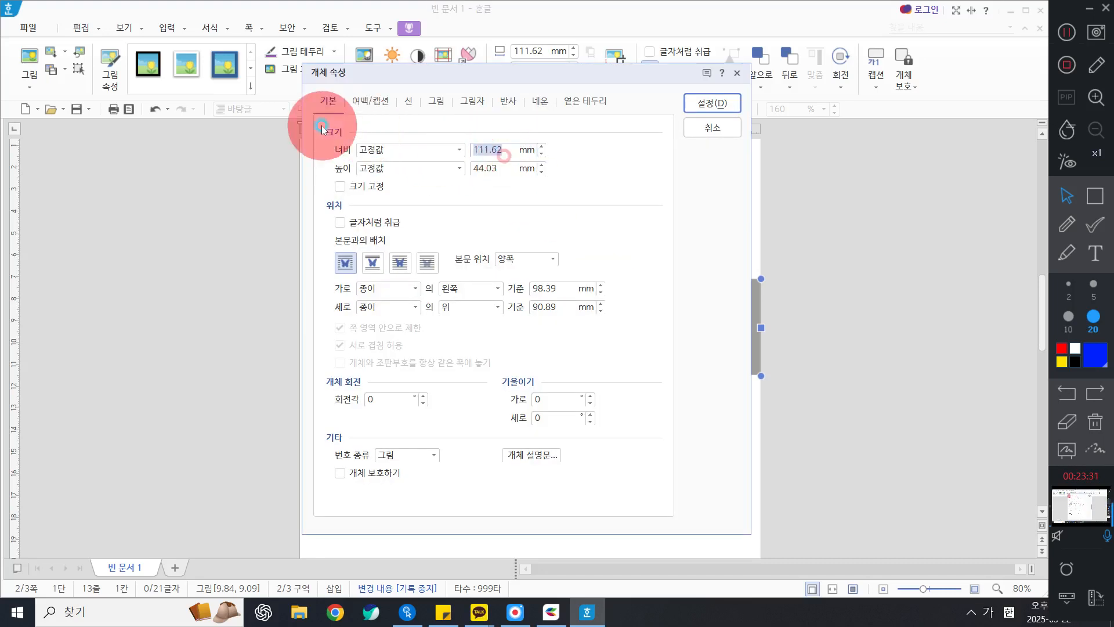
text(40)
key(Tab)
key(Tab)
text(30)
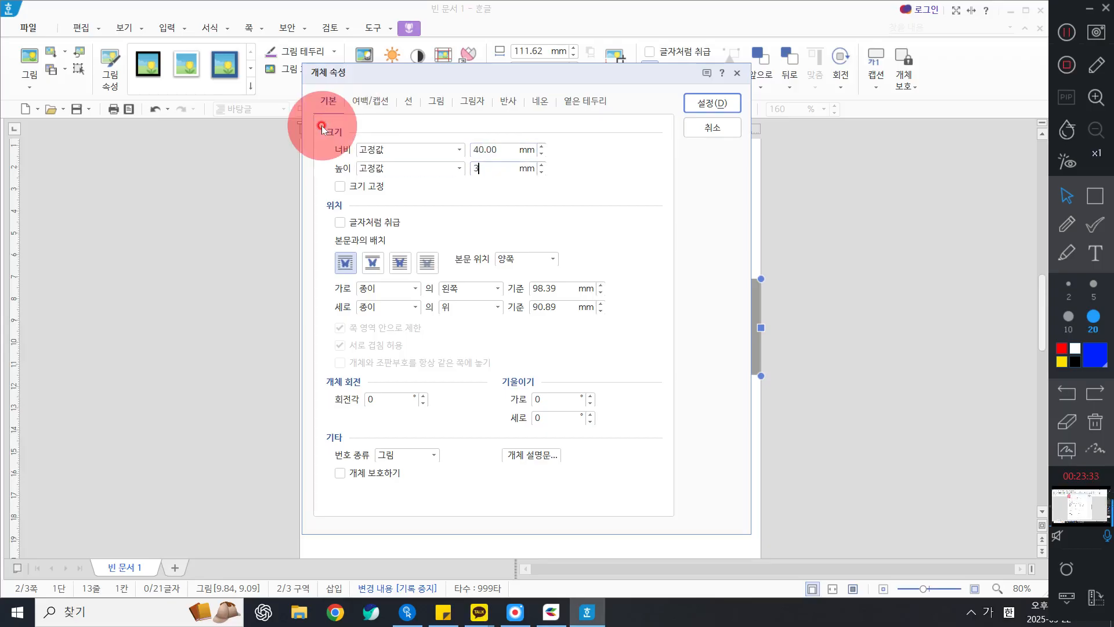
click(363, 185)
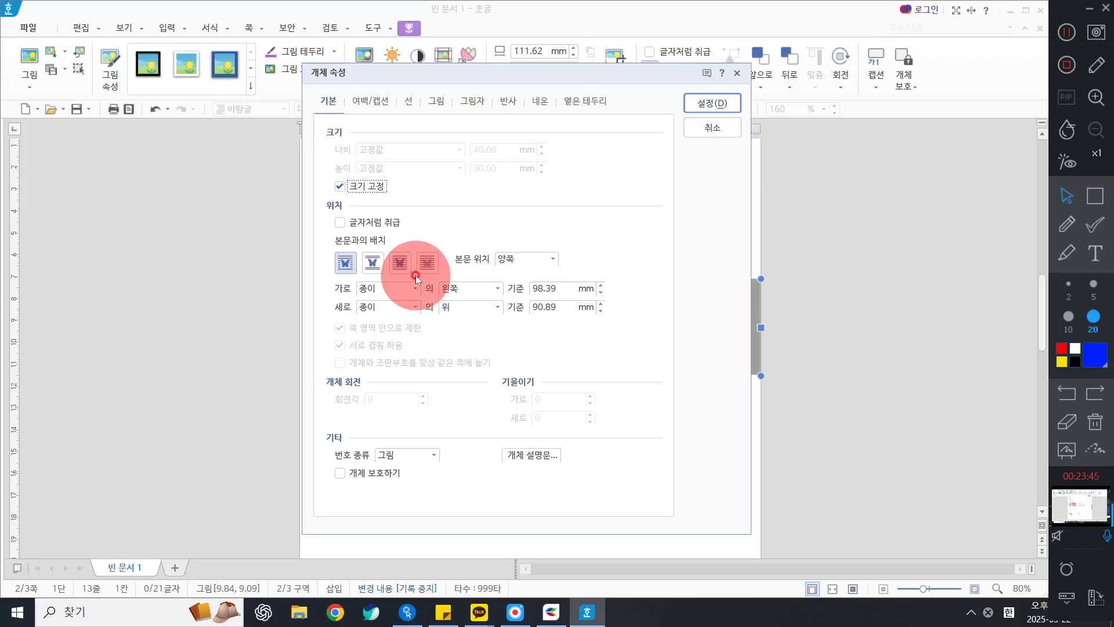
- Apply the grayscale (회색조) picture effect to the logo and move it slightly left inside the rounded box, beside the 자율주행차 text
click(438, 105)
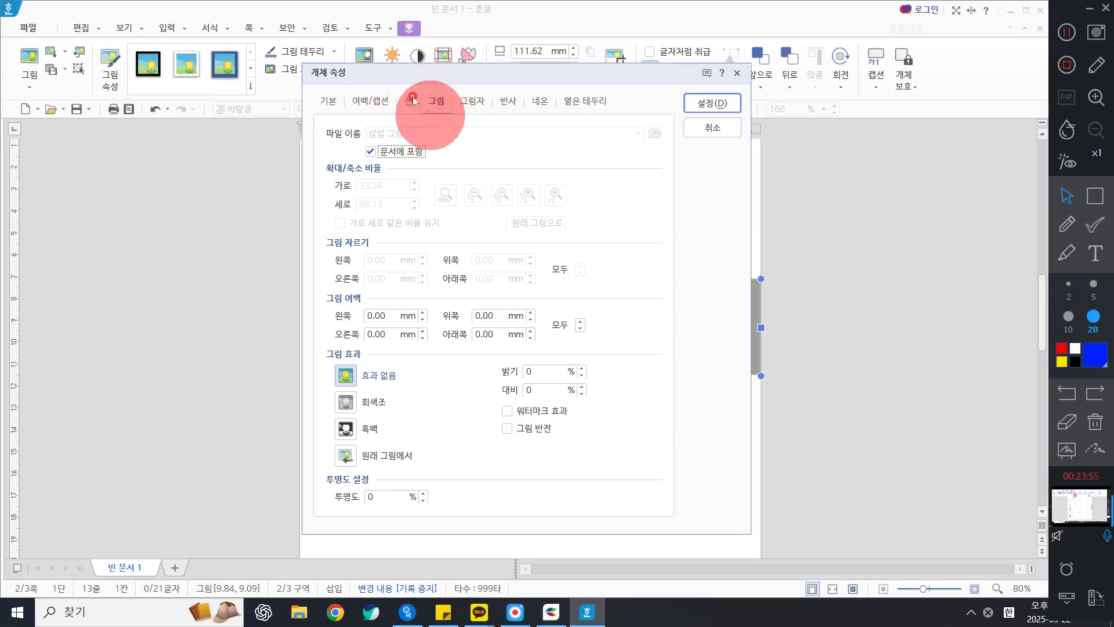
click(348, 404)
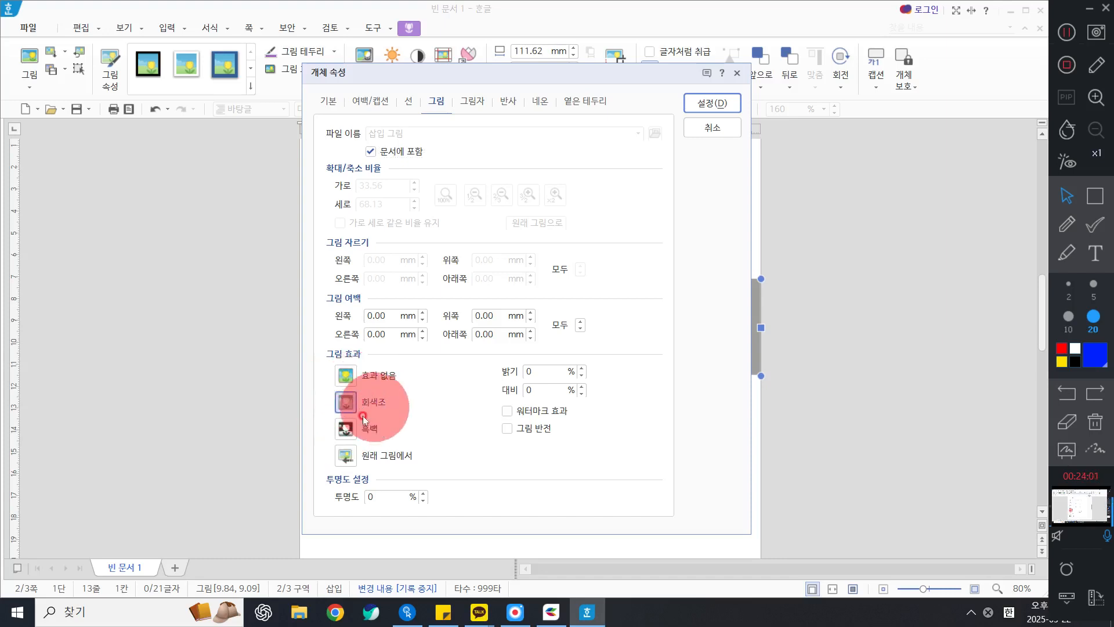
click(708, 106)
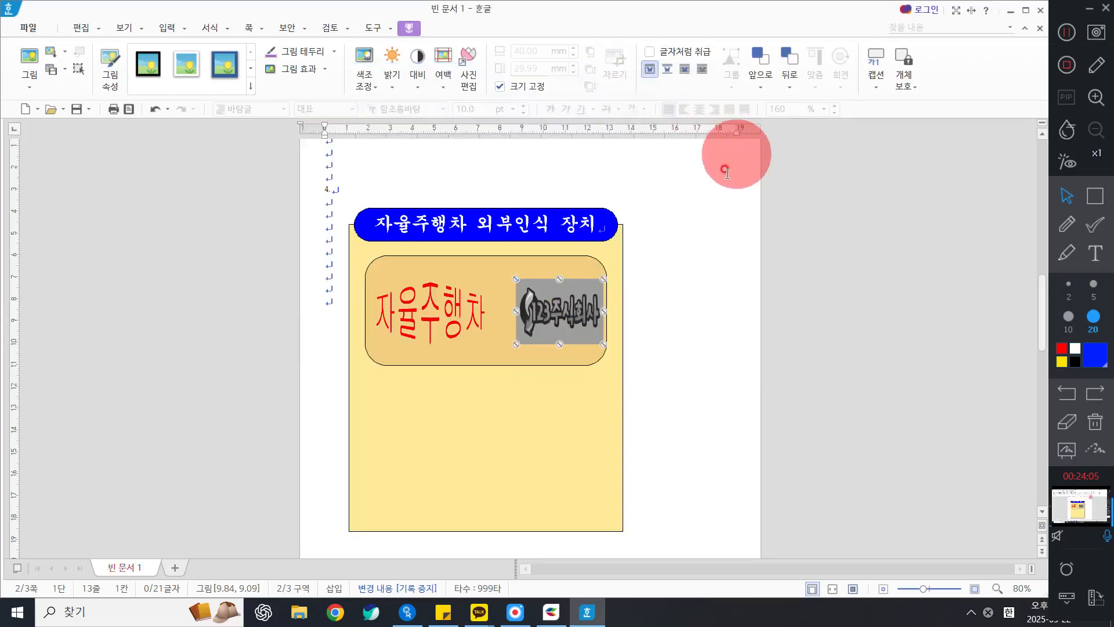
drag(554, 312, 534, 311)
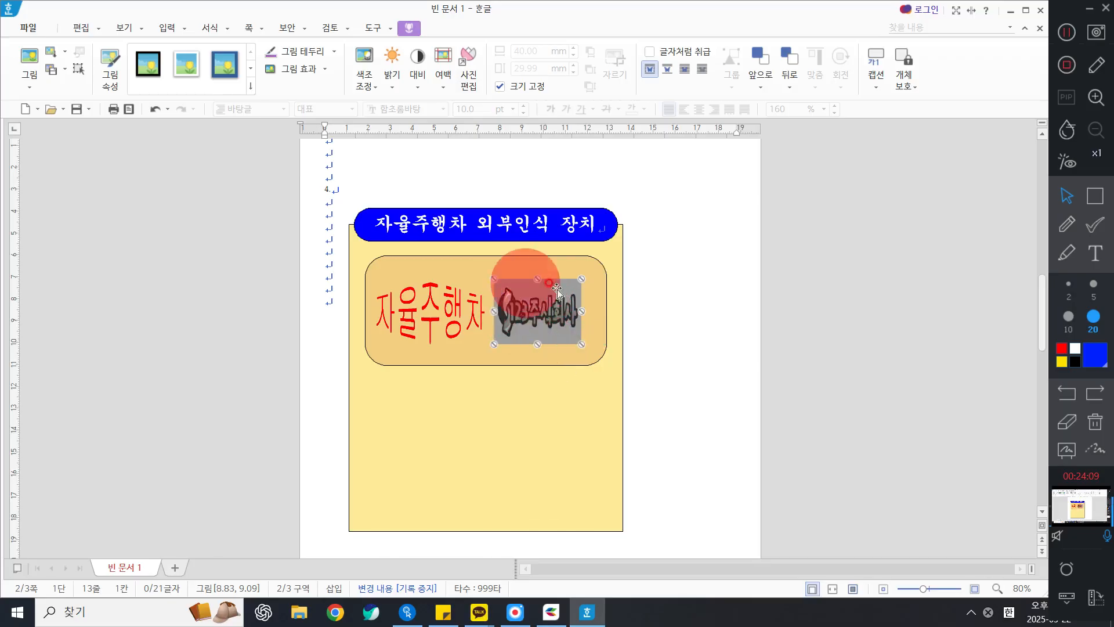
click(779, 329)
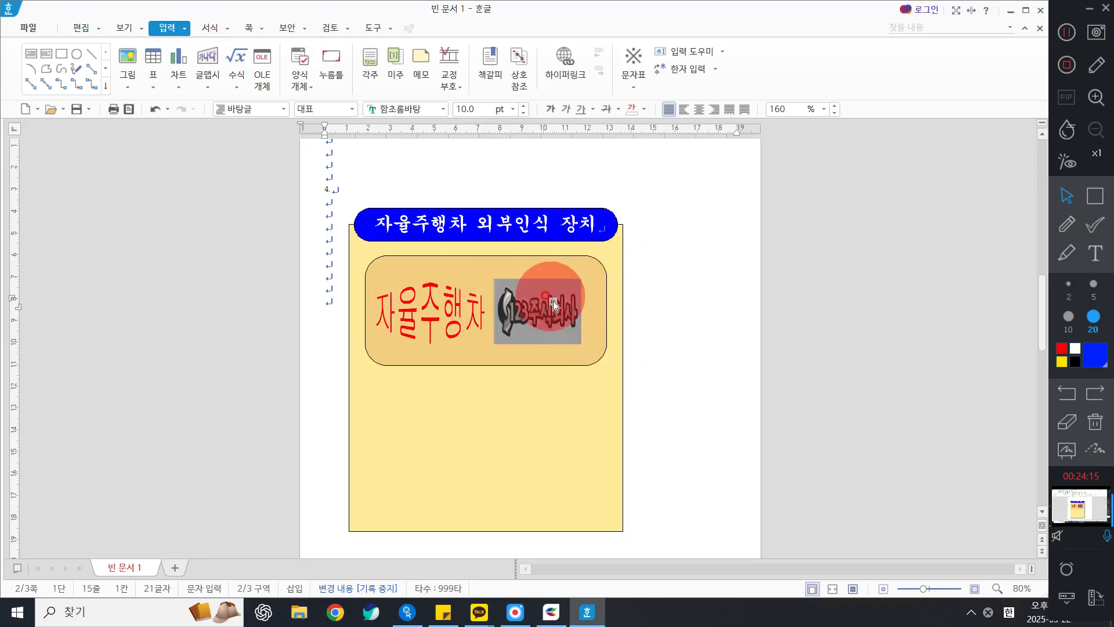
click(536, 309)
click(672, 320)
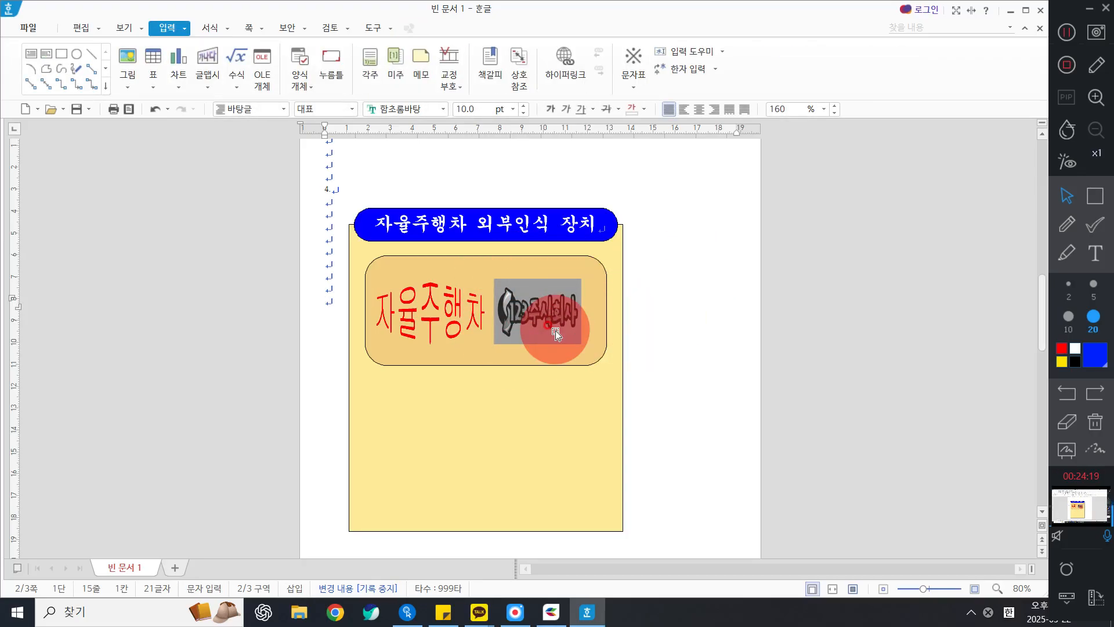
click(575, 312)
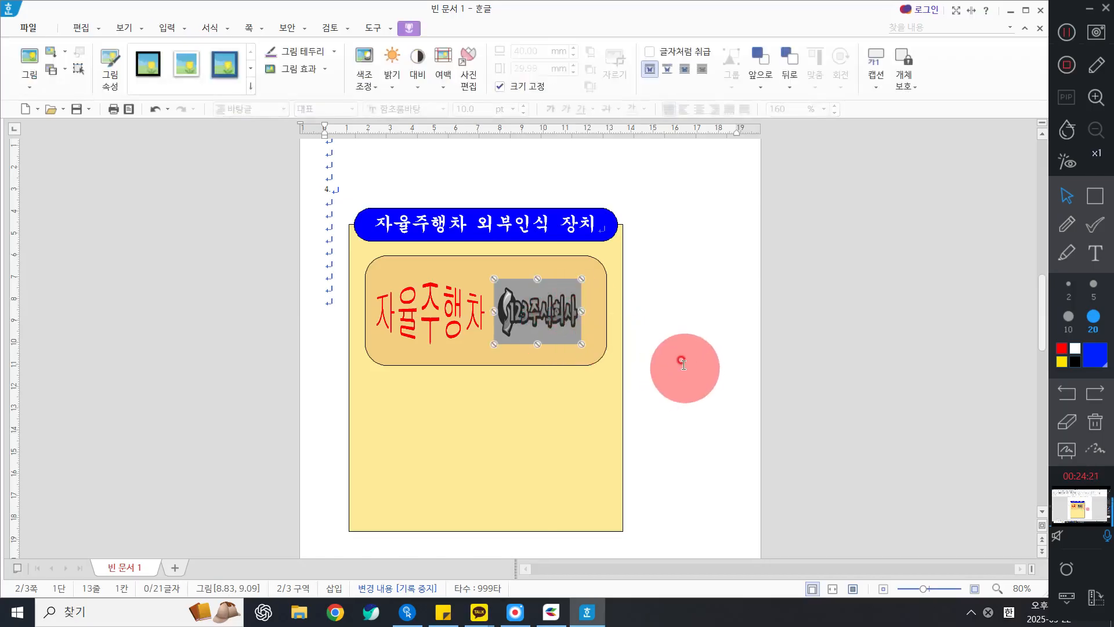
click(683, 365)
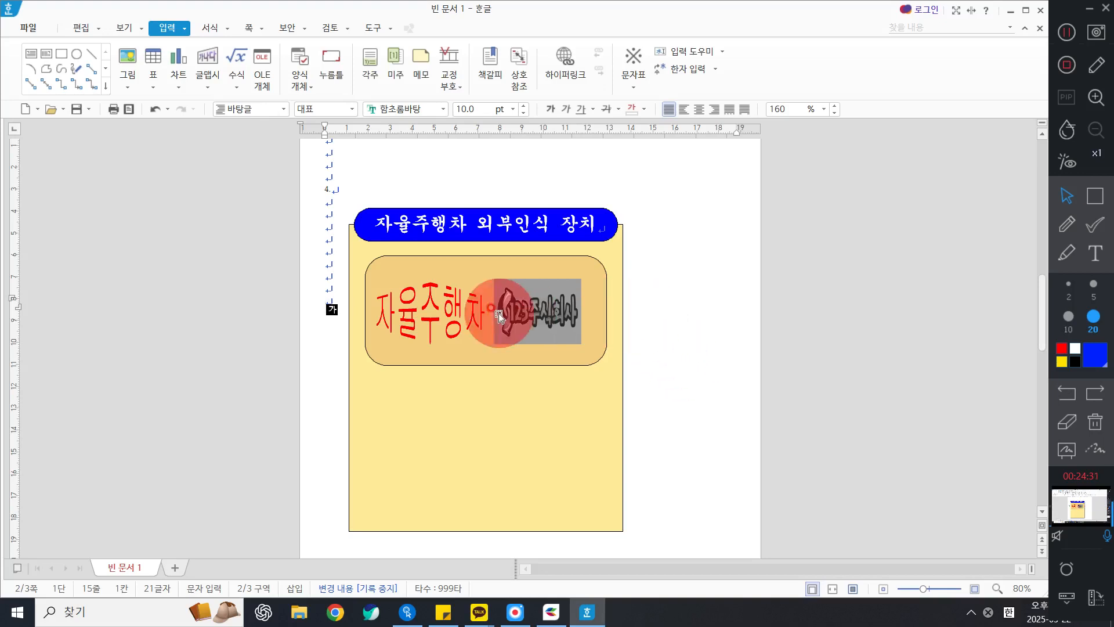
click(539, 301)
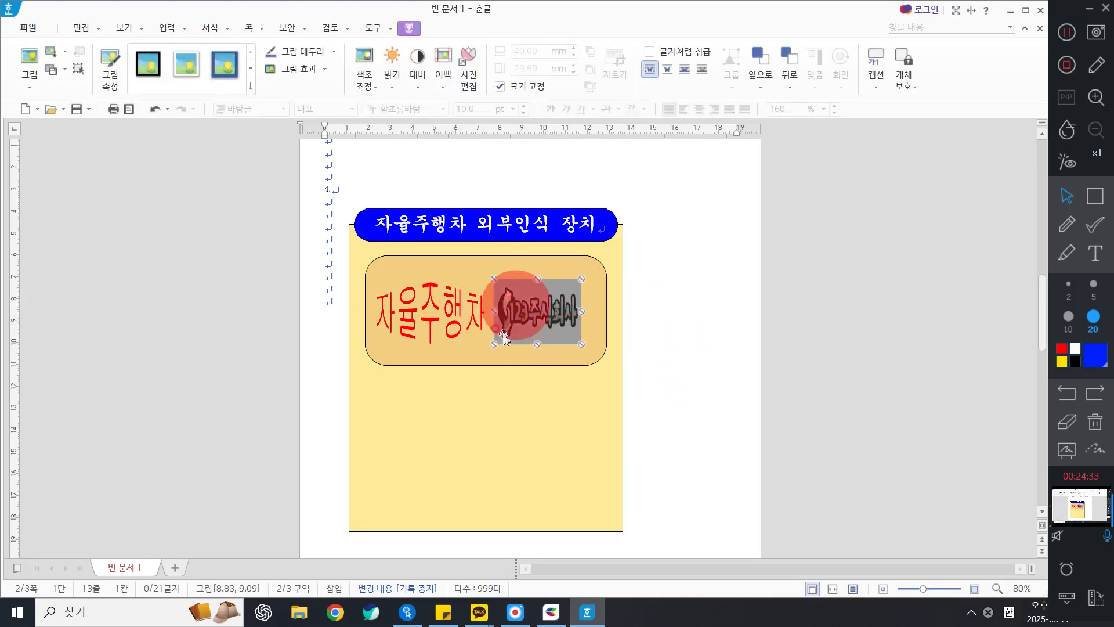
- Enter the text "스스로 운전하는 자율주행차" on the first line of page 3
scroll(447, 476, down, 3)
scroll(447, 476, down, 3)
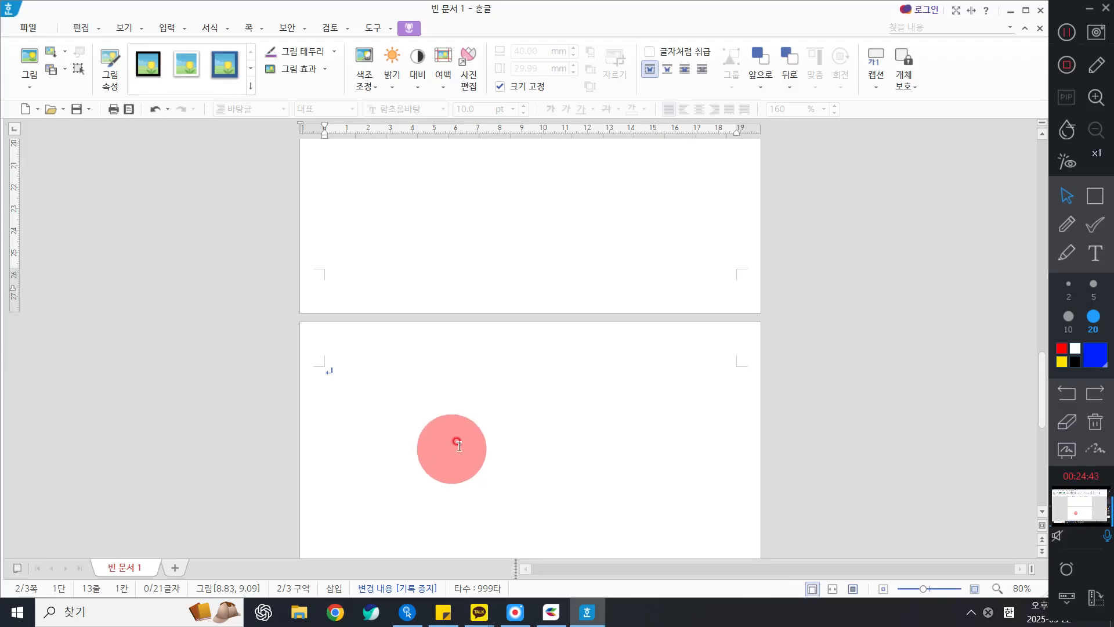
scroll(459, 353, up, 2)
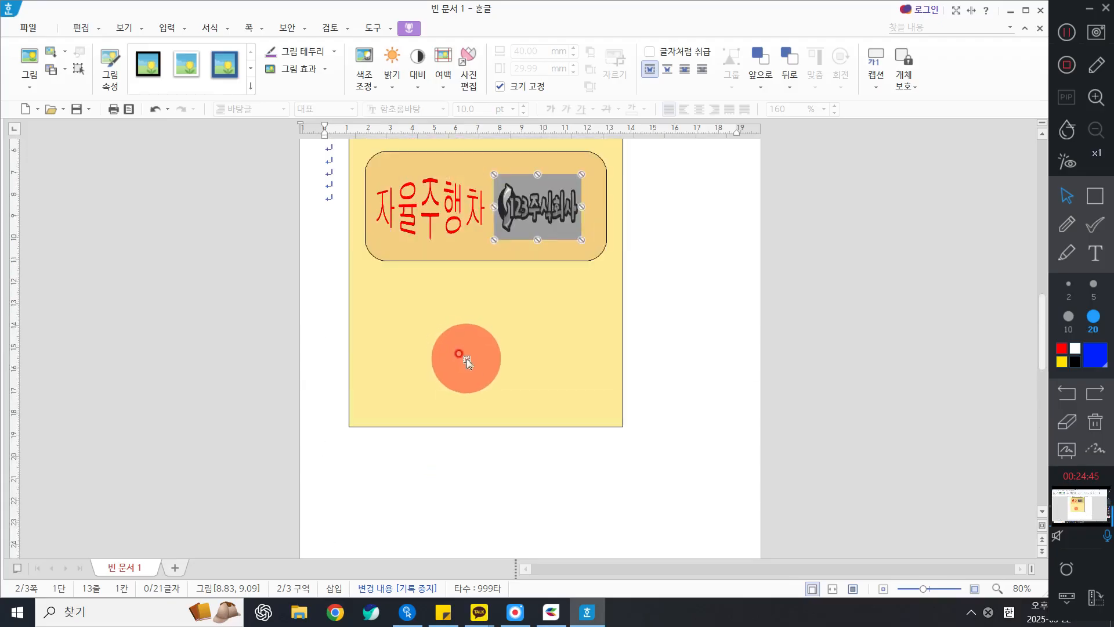
scroll(466, 433, down, 3)
click(382, 393)
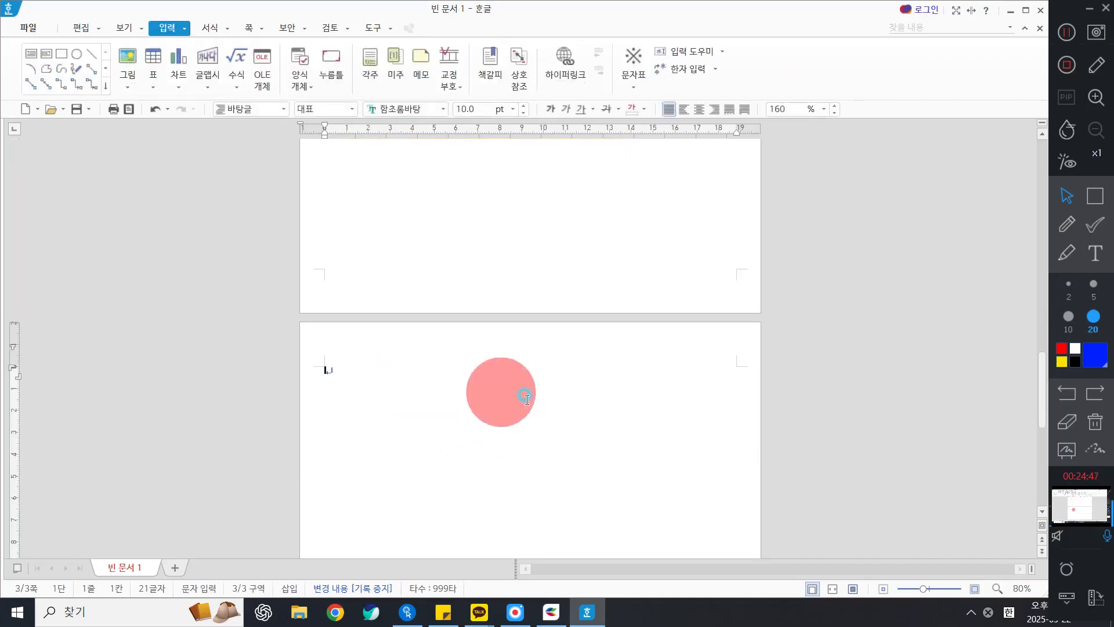
scroll(525, 398, up, 4)
scroll(407, 440, down, 5)
scroll(428, 439, down, 1)
click(373, 298)
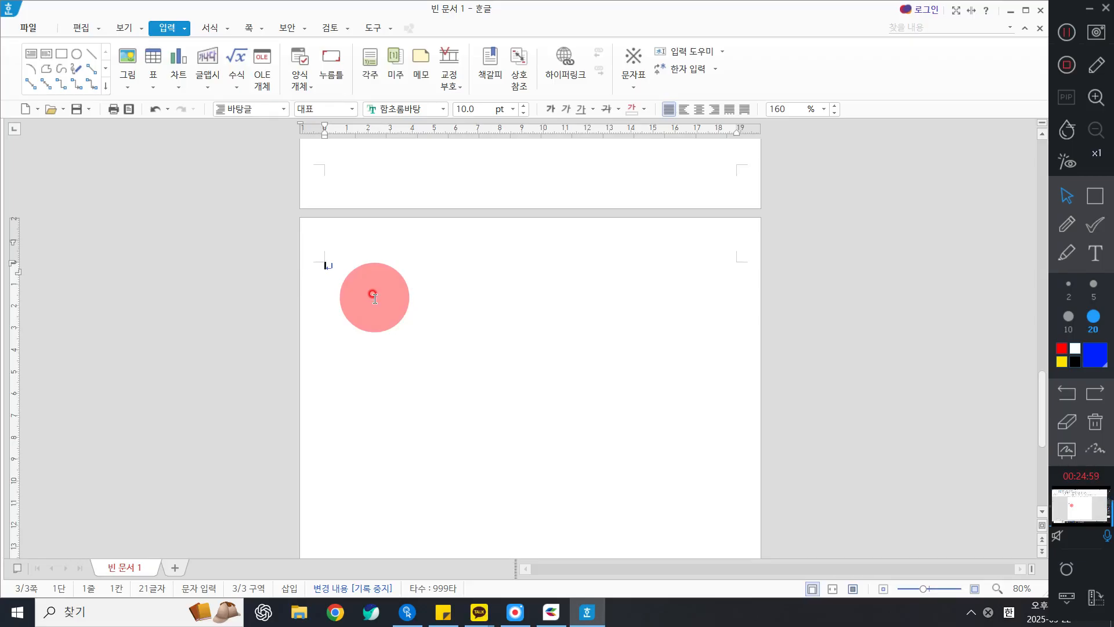
text(스스로 ㄴ)
text(전하는 )
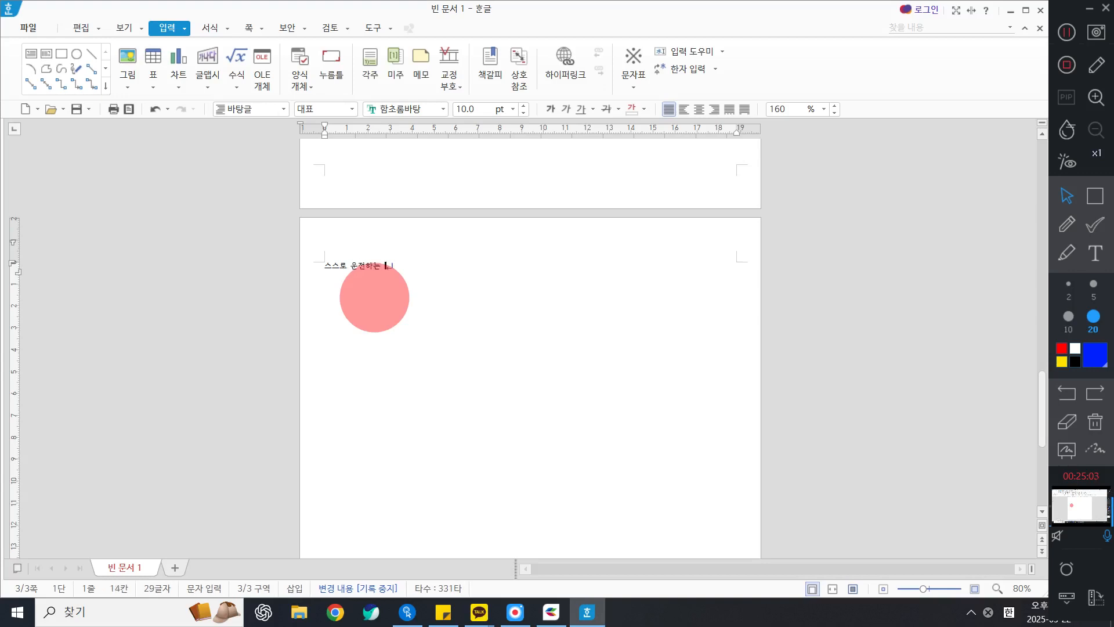
text(자율주행차)
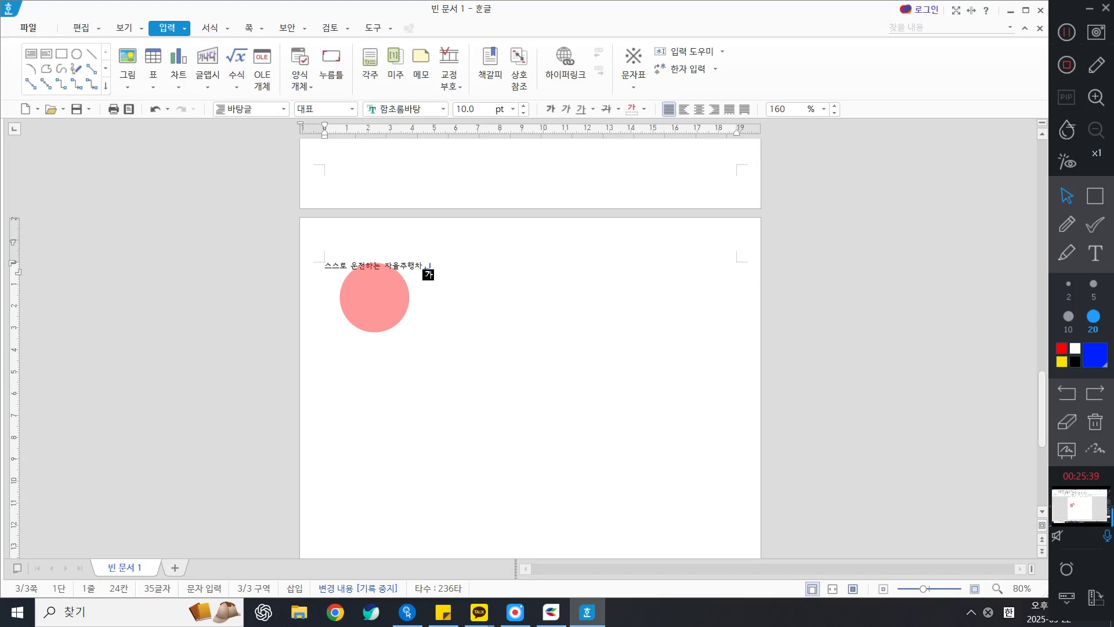
- Insert a bookmark named "자율주행" at the start of the page 3 text line
click(324, 268)
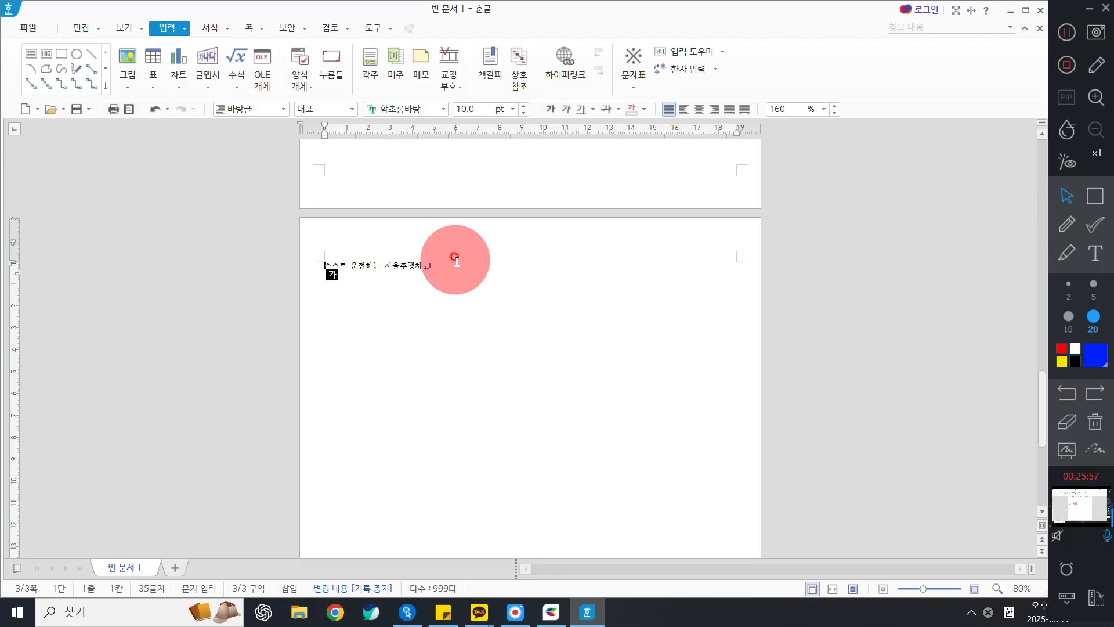
click(247, 27)
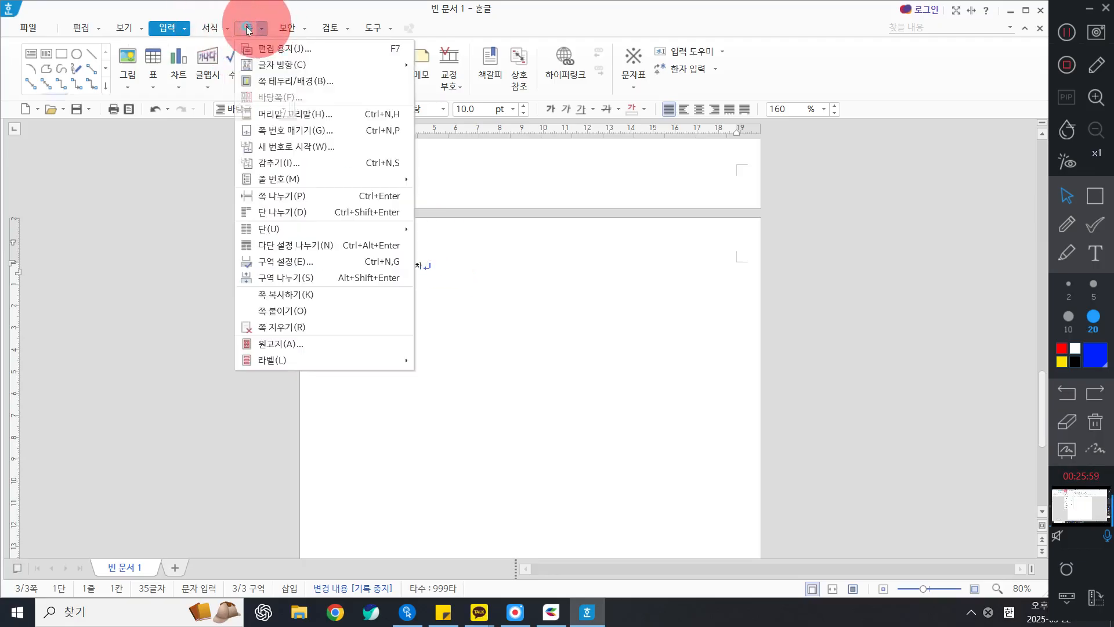
click(248, 28)
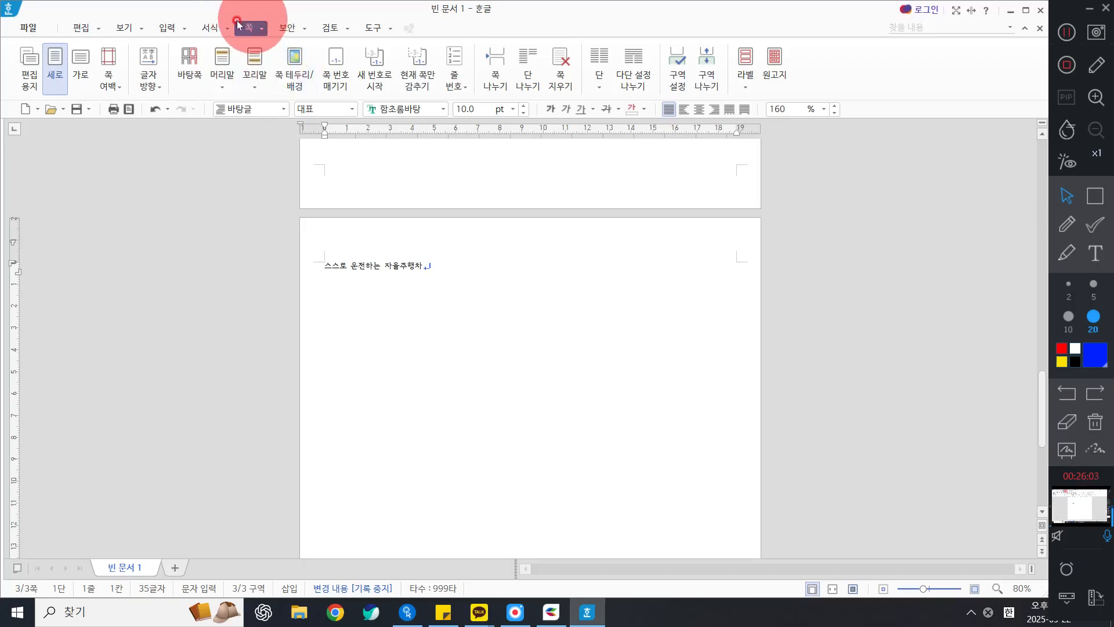
click(169, 29)
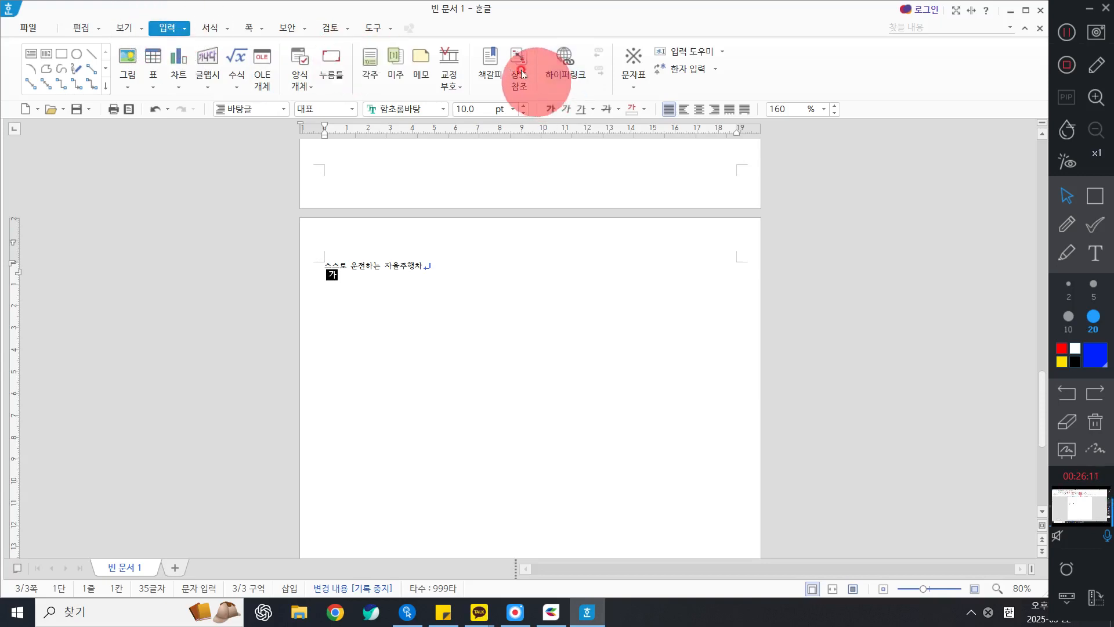
click(495, 80)
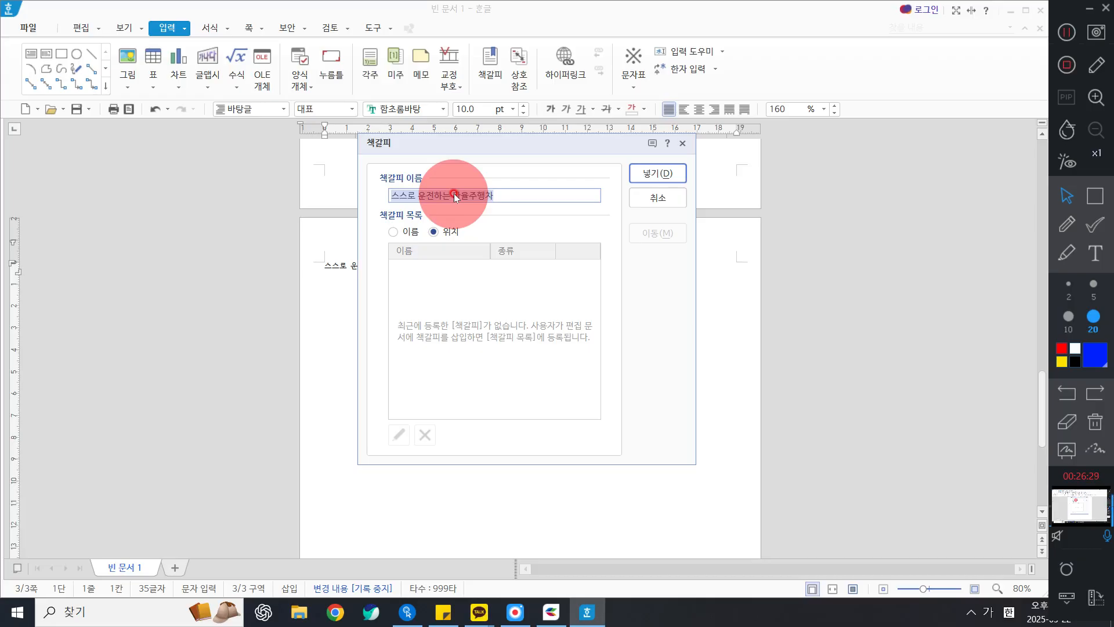
text(자율주행)
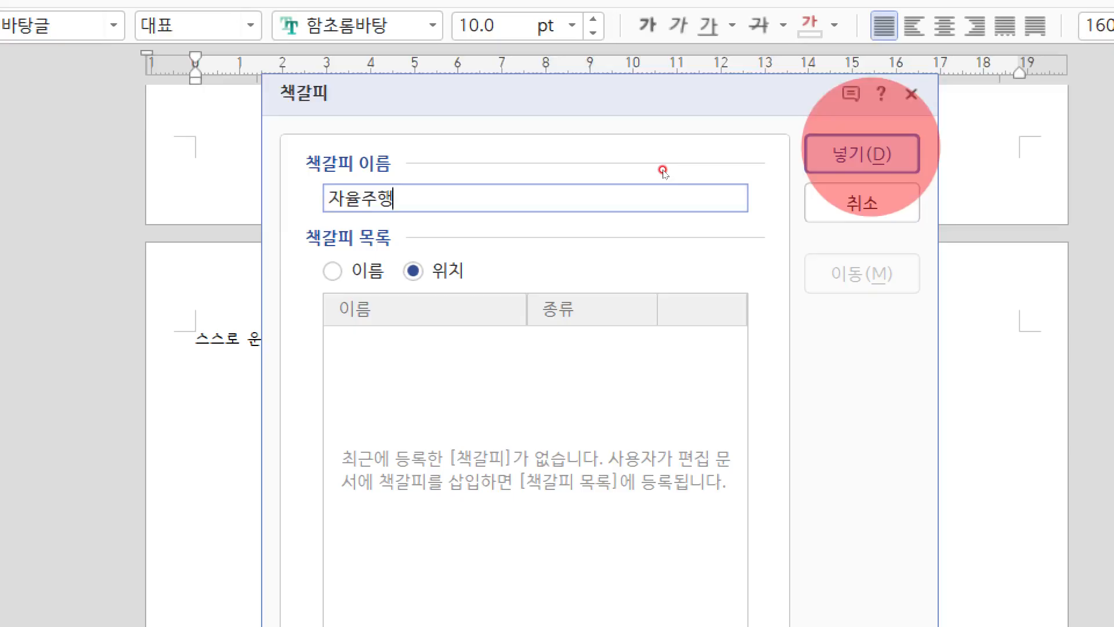
key(Return)
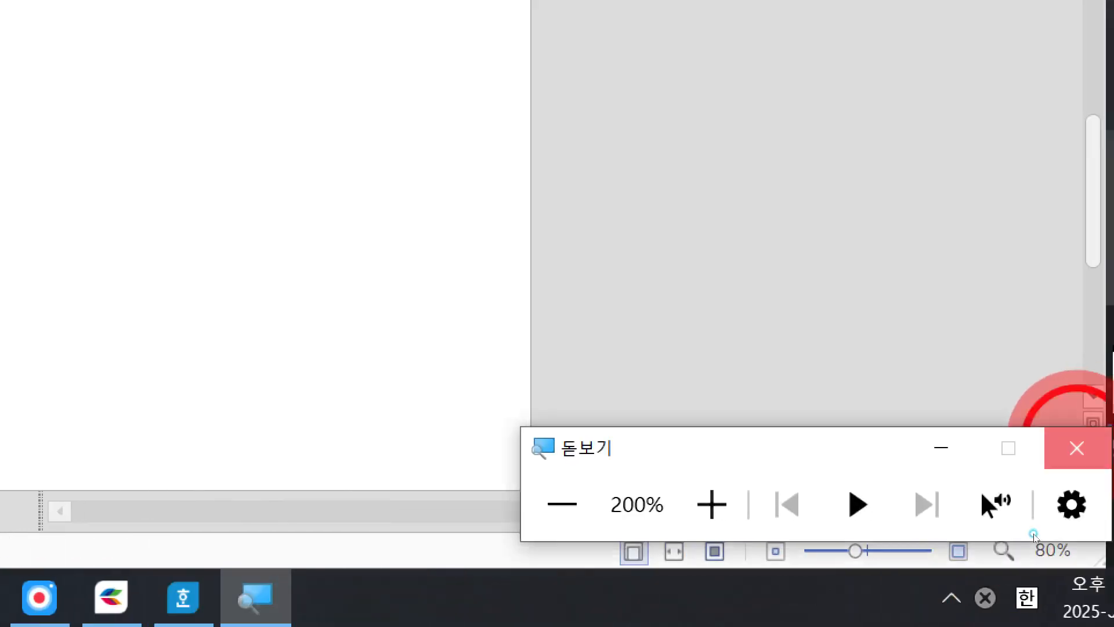
click(1077, 447)
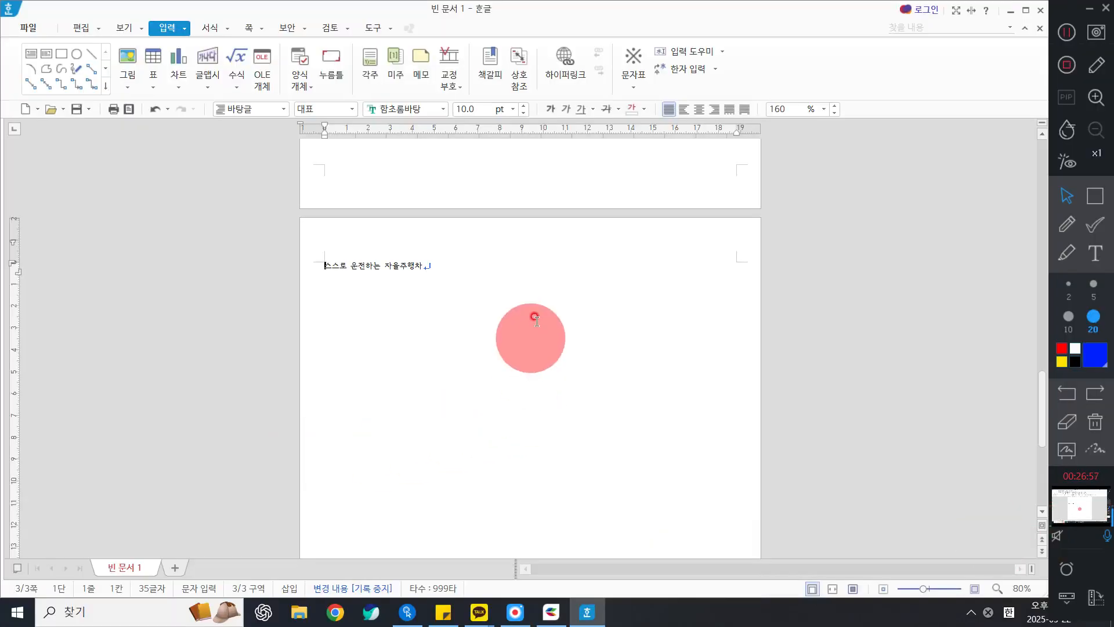
- Add a hyperlink to the 123주식회사 logo on page 2 that targets the 자율주행 bookmark in the current document
scroll(554, 309, up, 5)
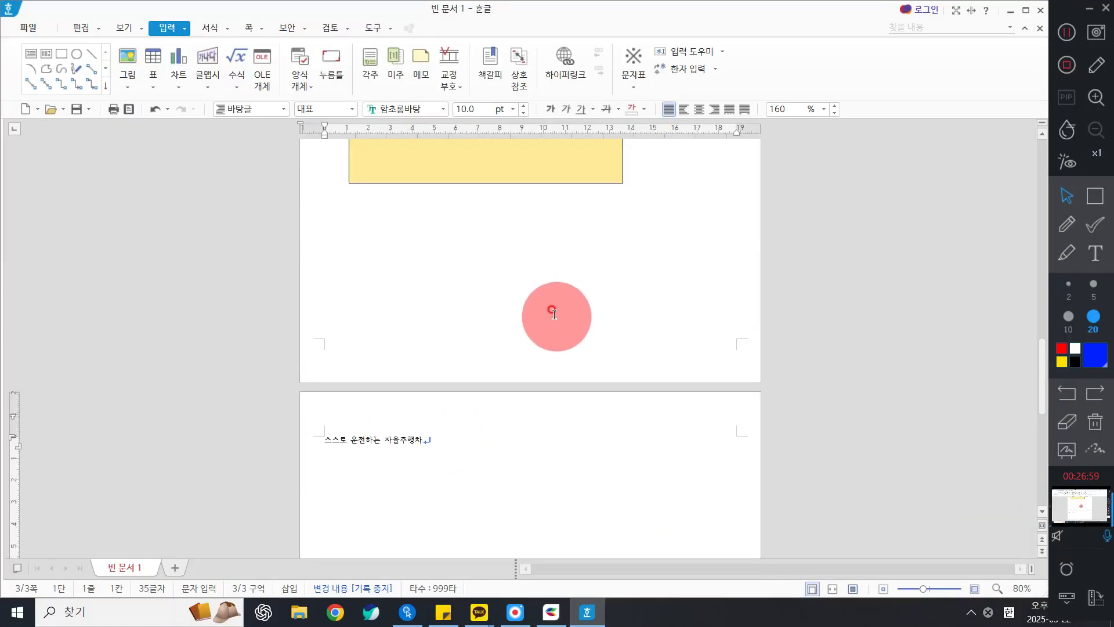
scroll(551, 322, down, 5)
scroll(493, 371, up, 7)
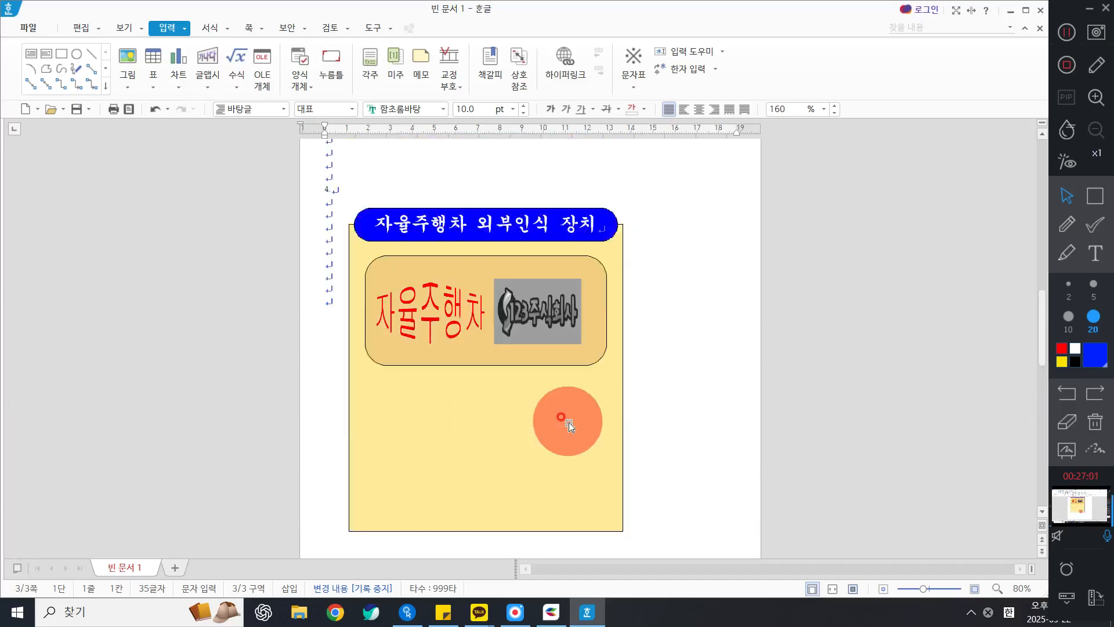
scroll(676, 443, down, 5)
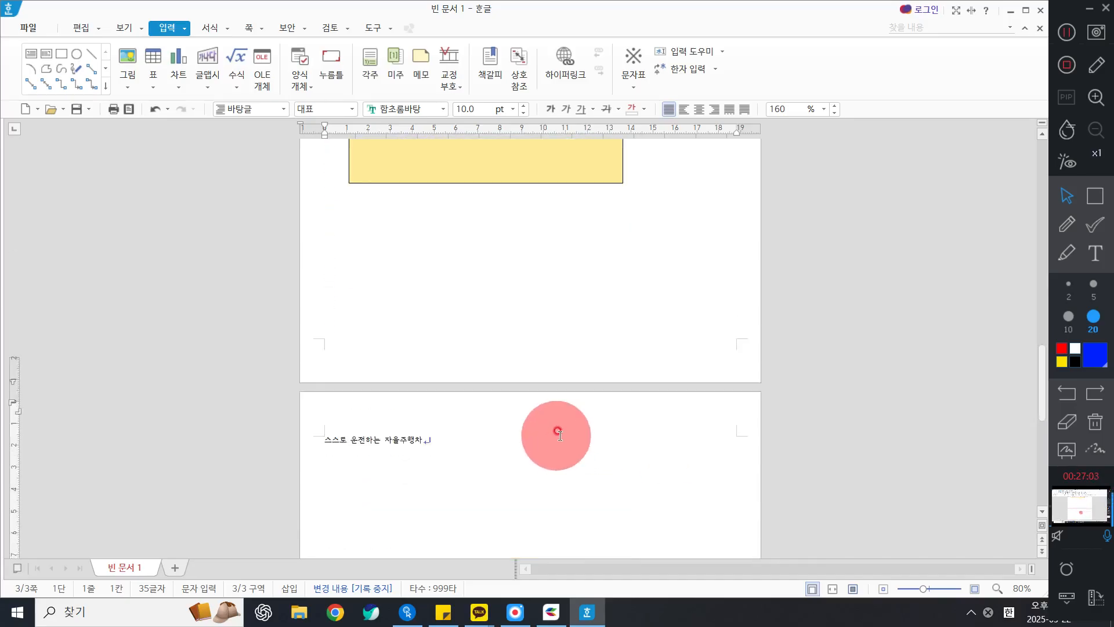
scroll(558, 436, up, 3)
scroll(559, 434, up, 2)
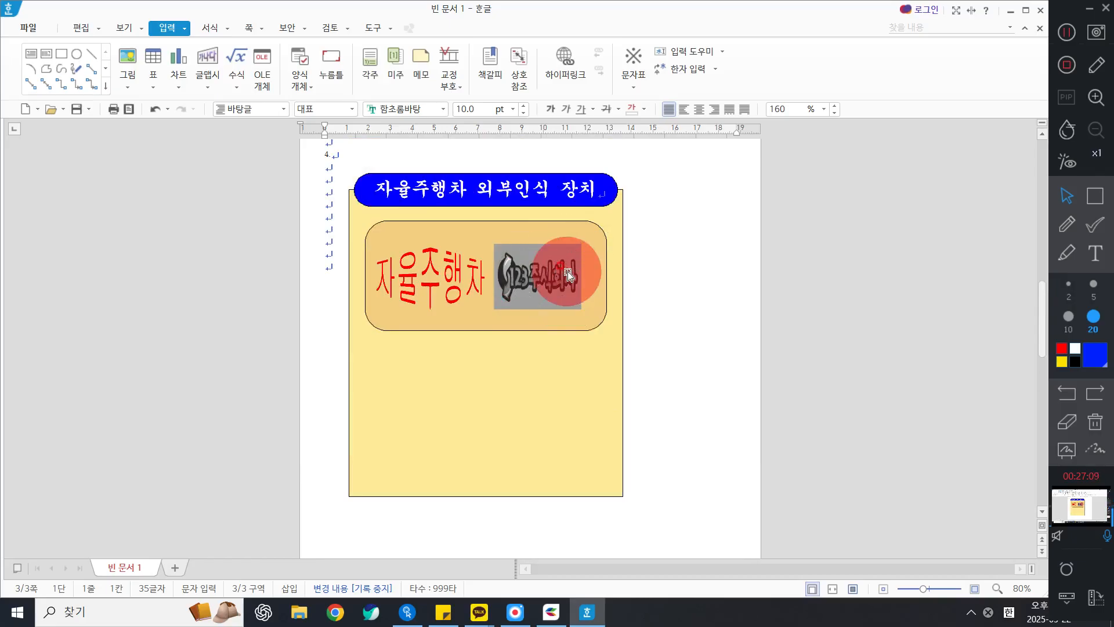
click(521, 270)
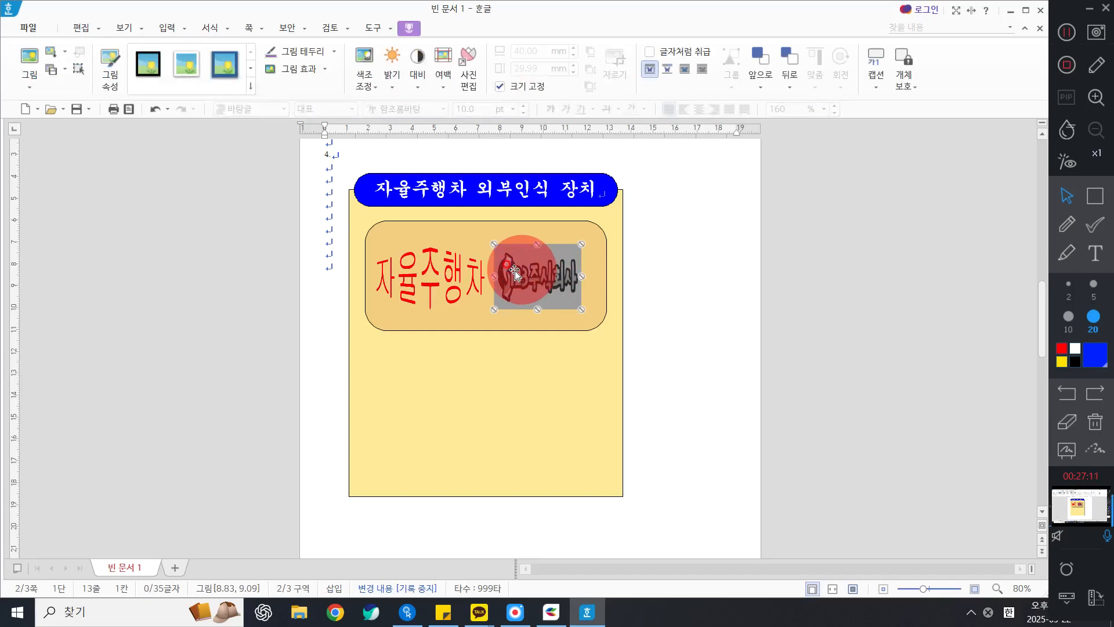
right_click(528, 270)
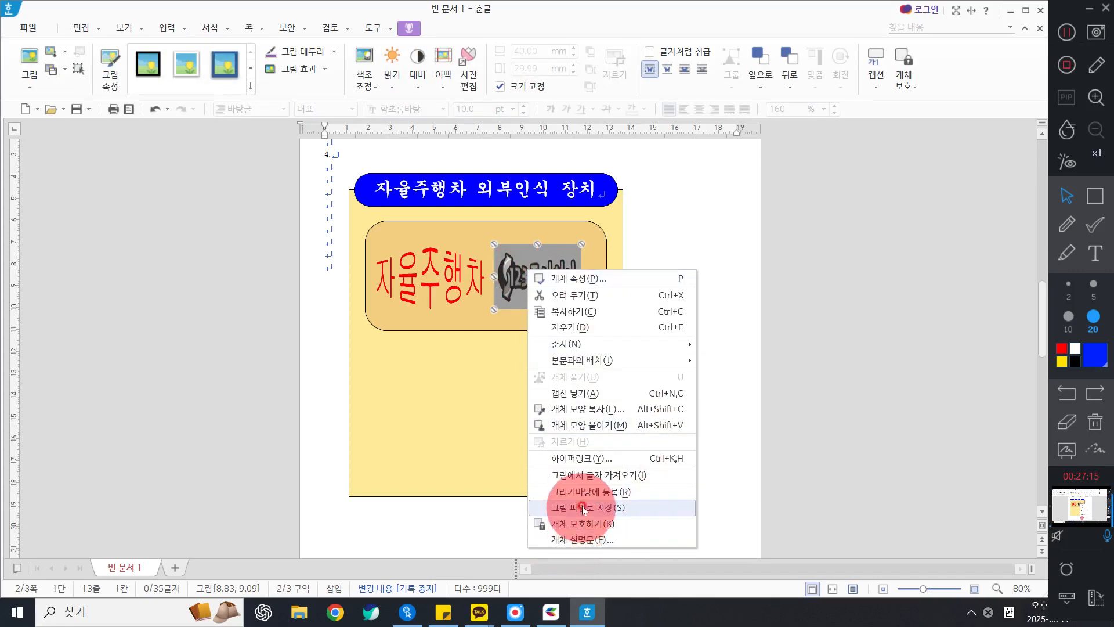
click(587, 459)
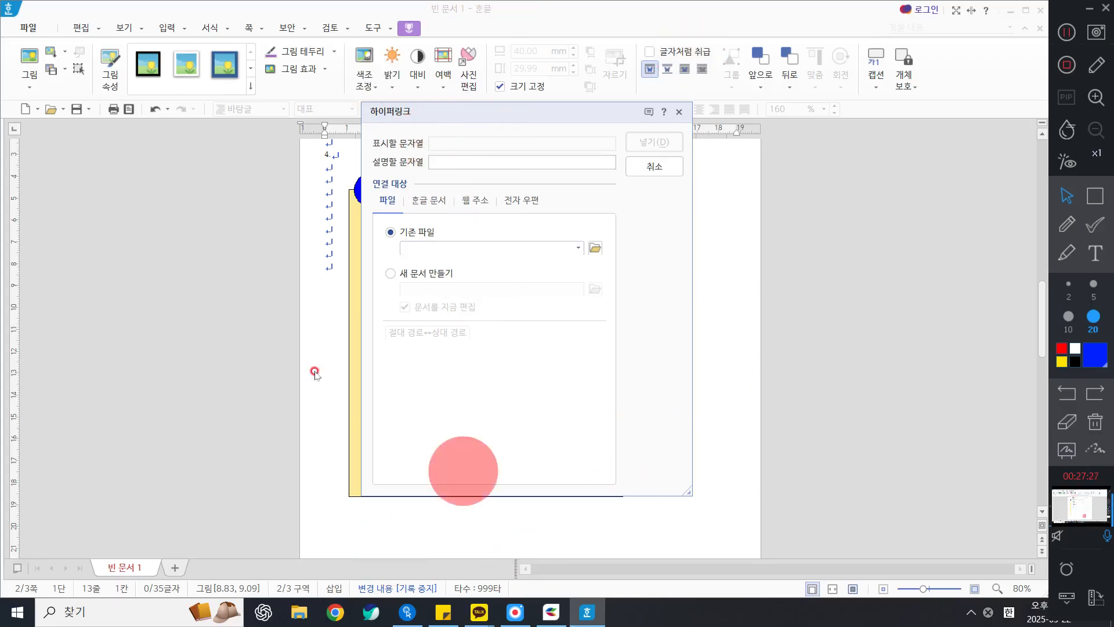
click(430, 205)
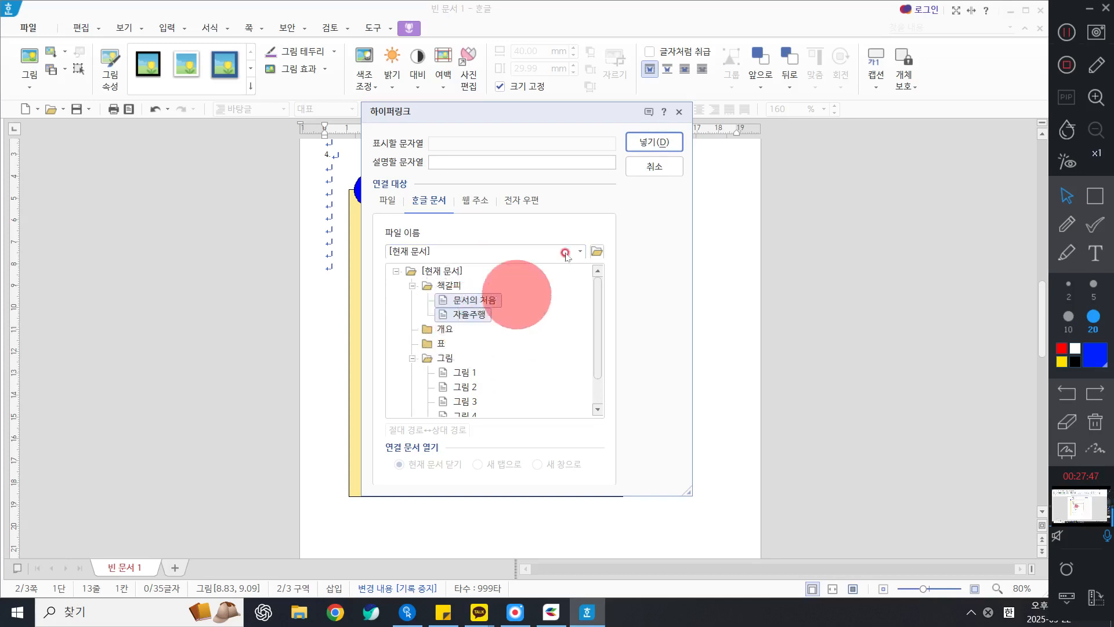
click(654, 141)
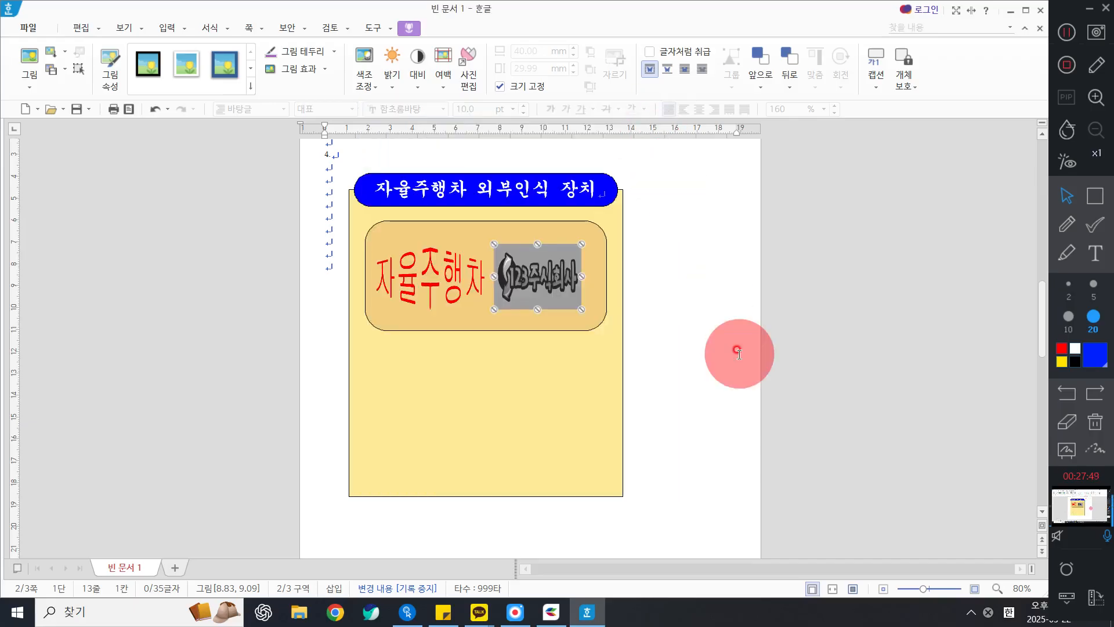
click(690, 336)
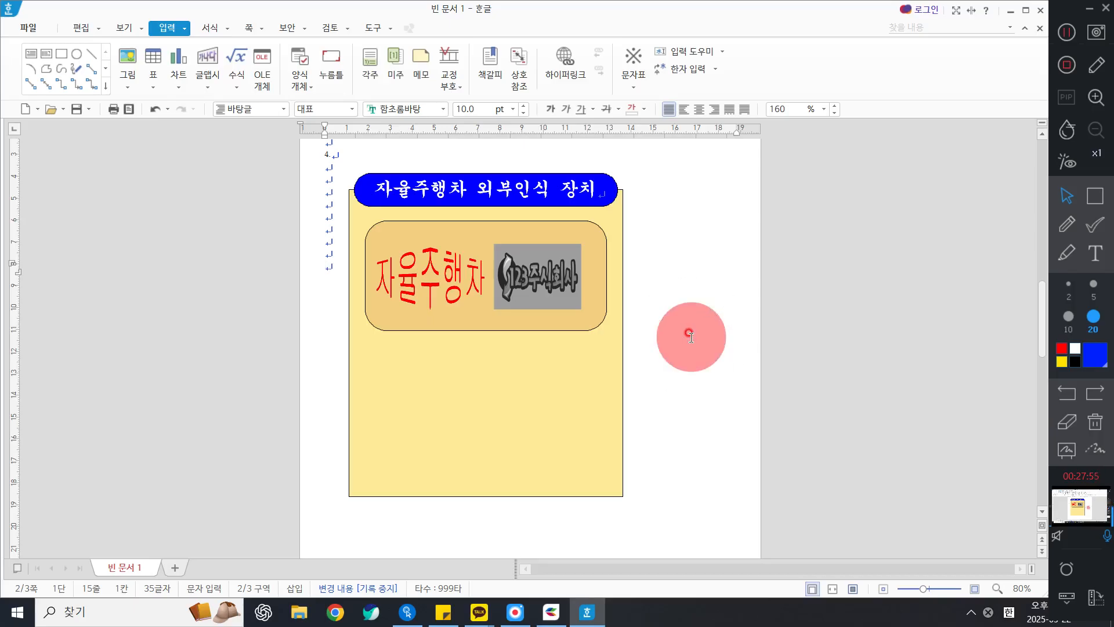
- Follow the logo's hyperlink to check that it leads to the bookmarked text on page 3
click(691, 336)
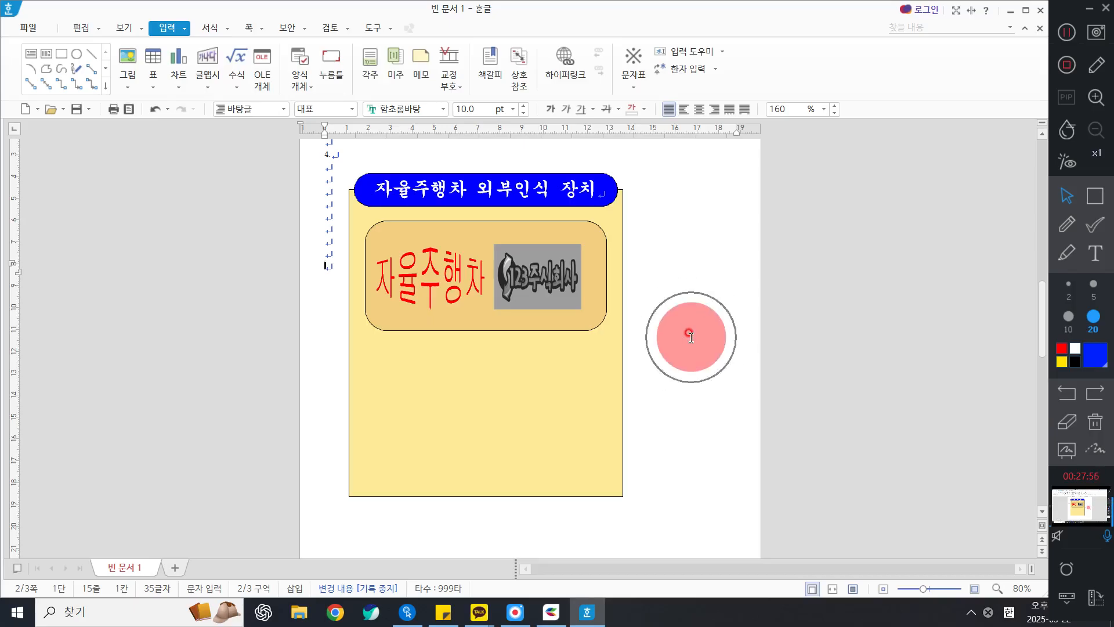
ctrl+click(527, 279)
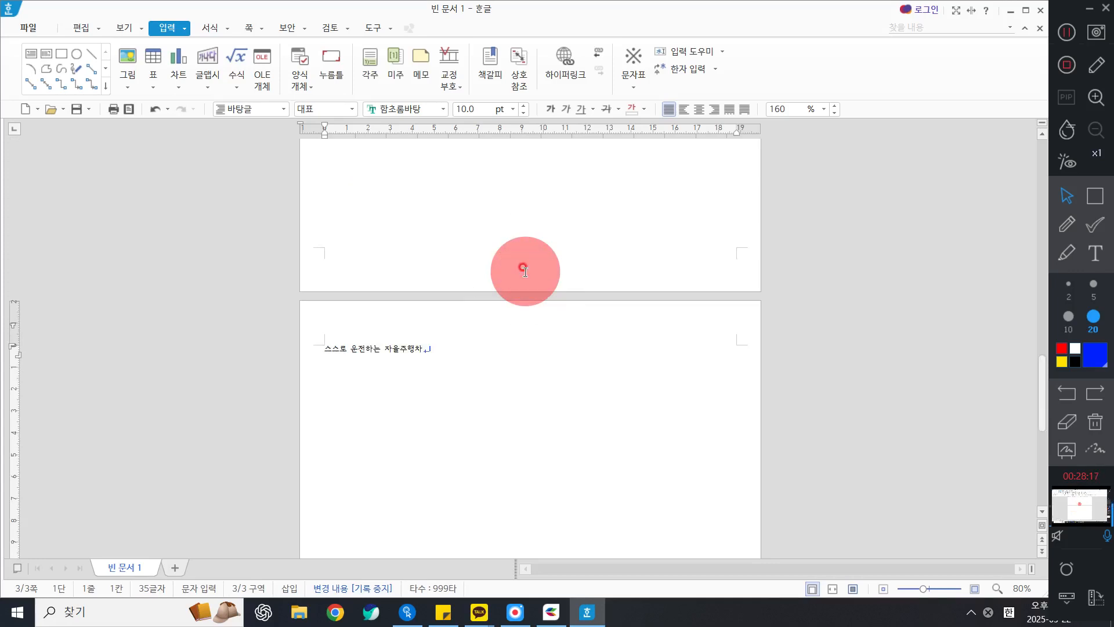
click(279, 366)
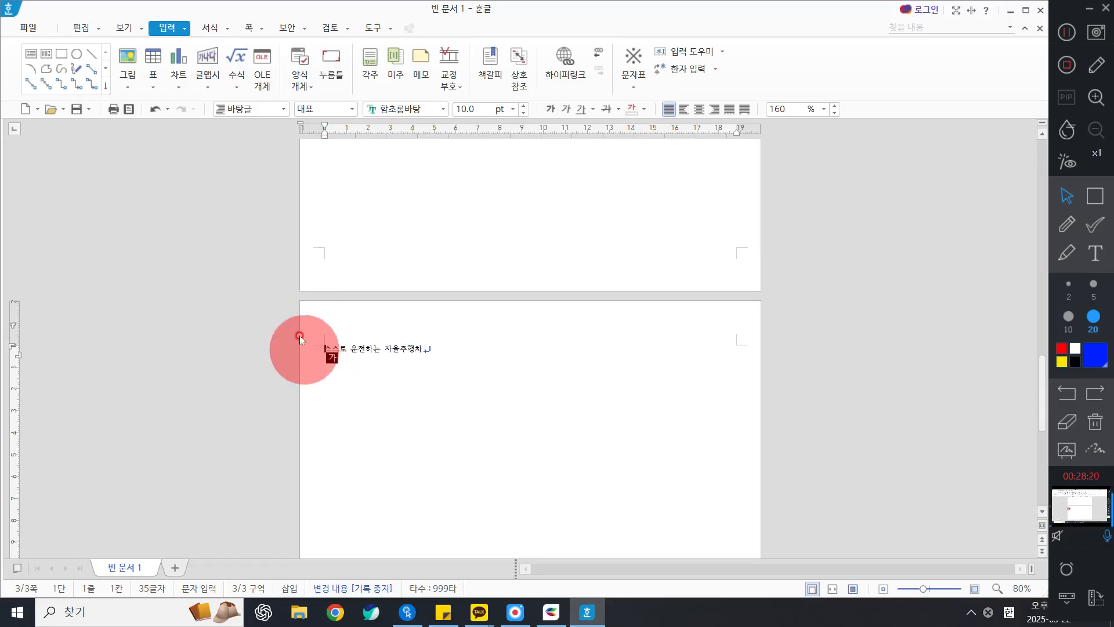
click(1074, 32)
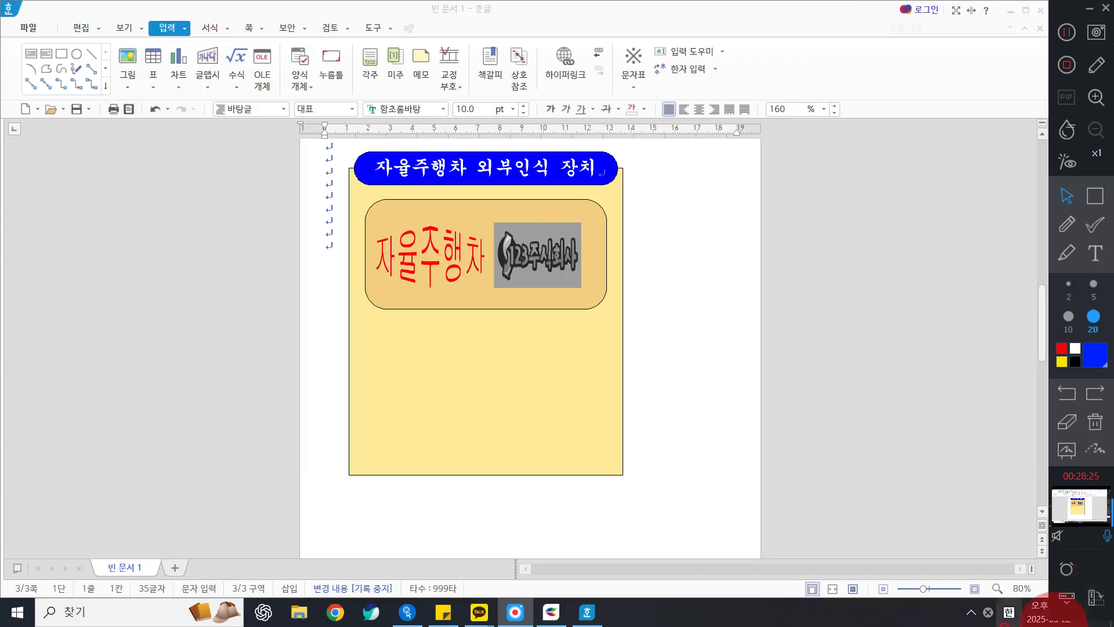
click(662, 330)
scroll(661, 331, down, 1)
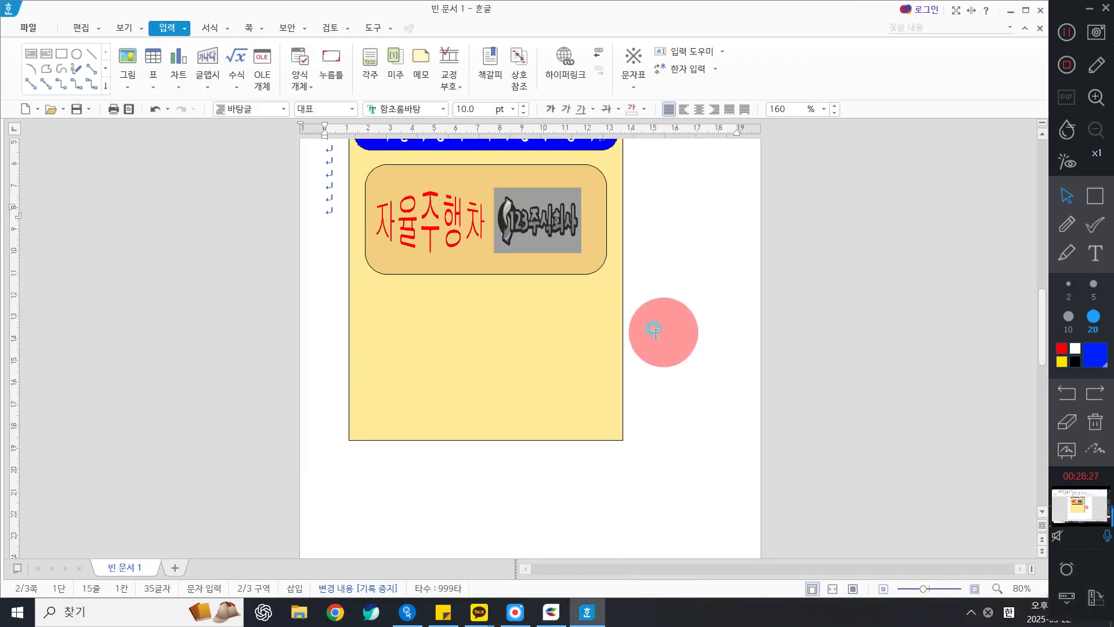
scroll(629, 361, up, 1)
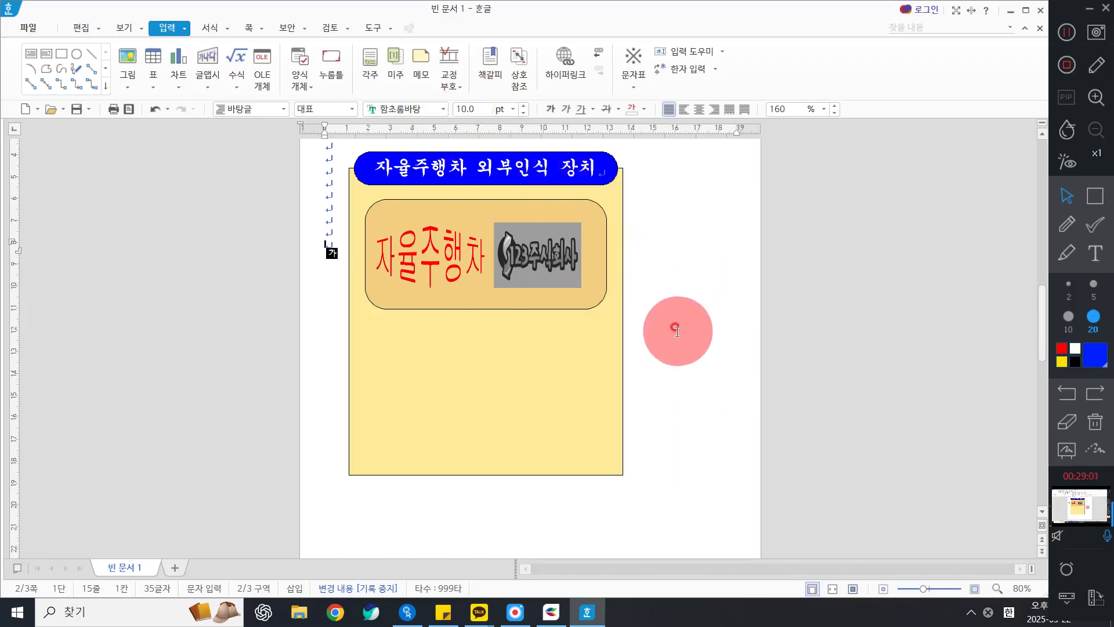
click(680, 285)
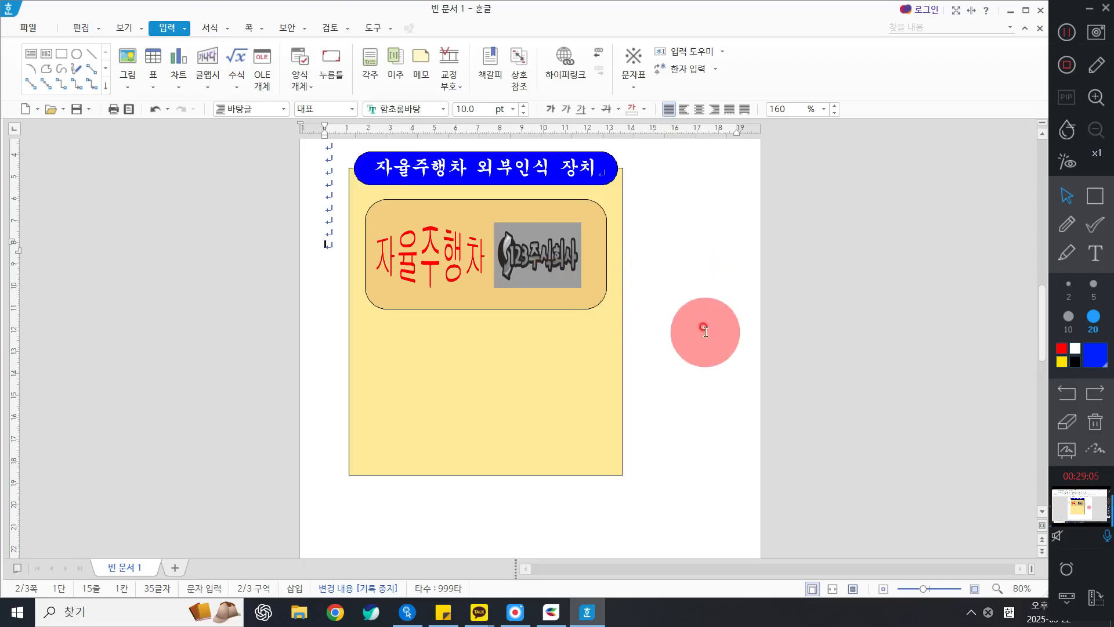
- Place a rectangle outside the large yellow box's right edge, set it to 12 mm wide and 8 mm high, and lock its size
click(65, 53)
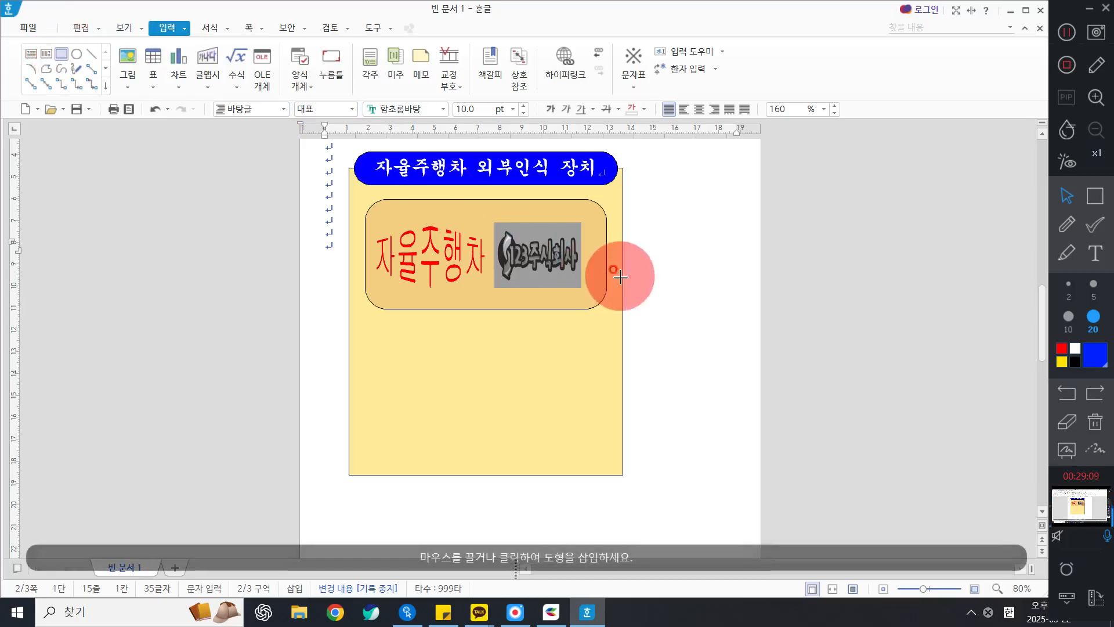
click(648, 333)
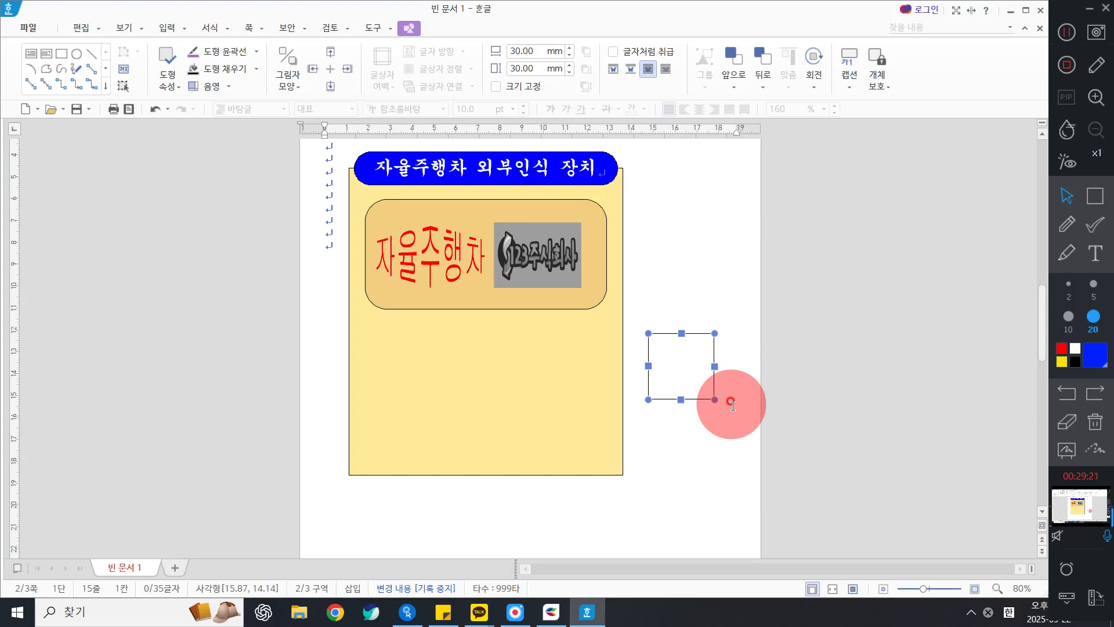
double_click(697, 378)
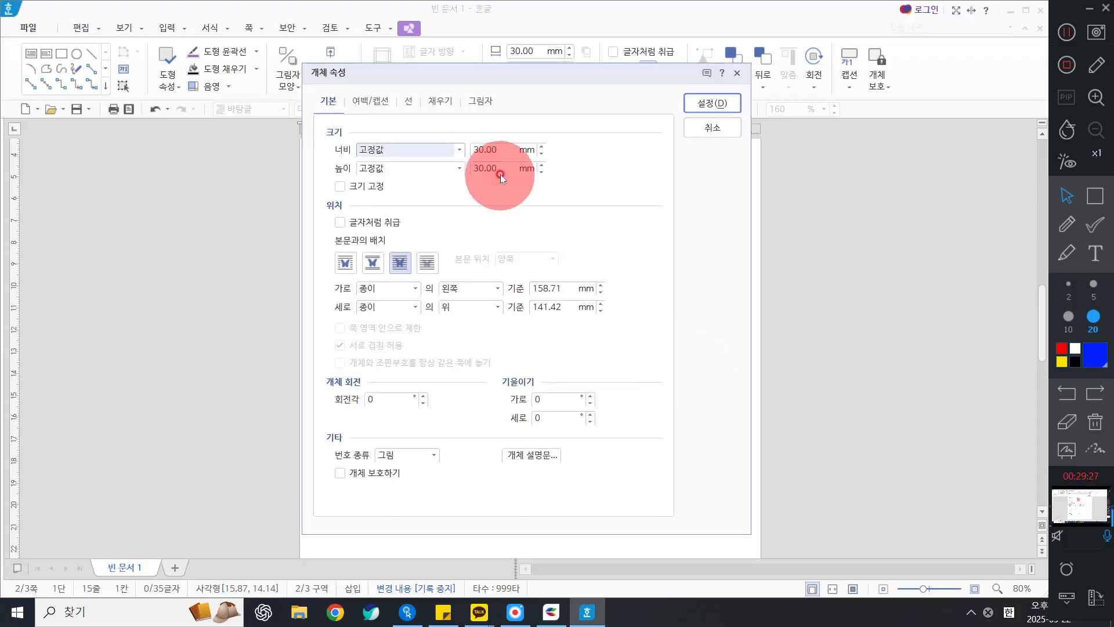
double_click(488, 149)
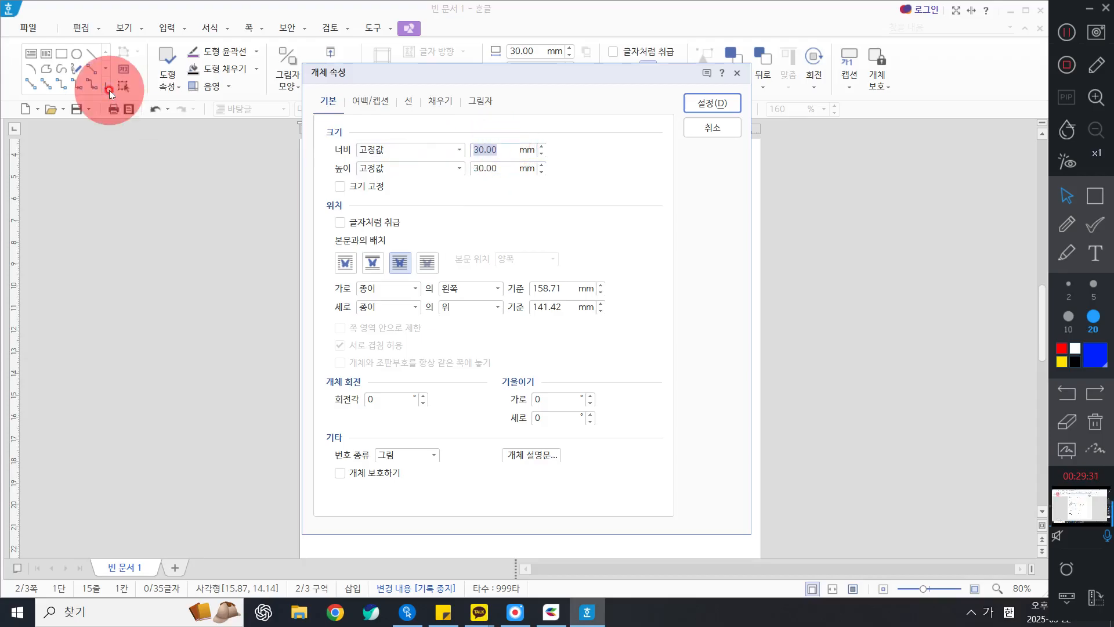
text(12)
key(Tab)
key(Tab)
text(8)
key(Tab)
key(space)
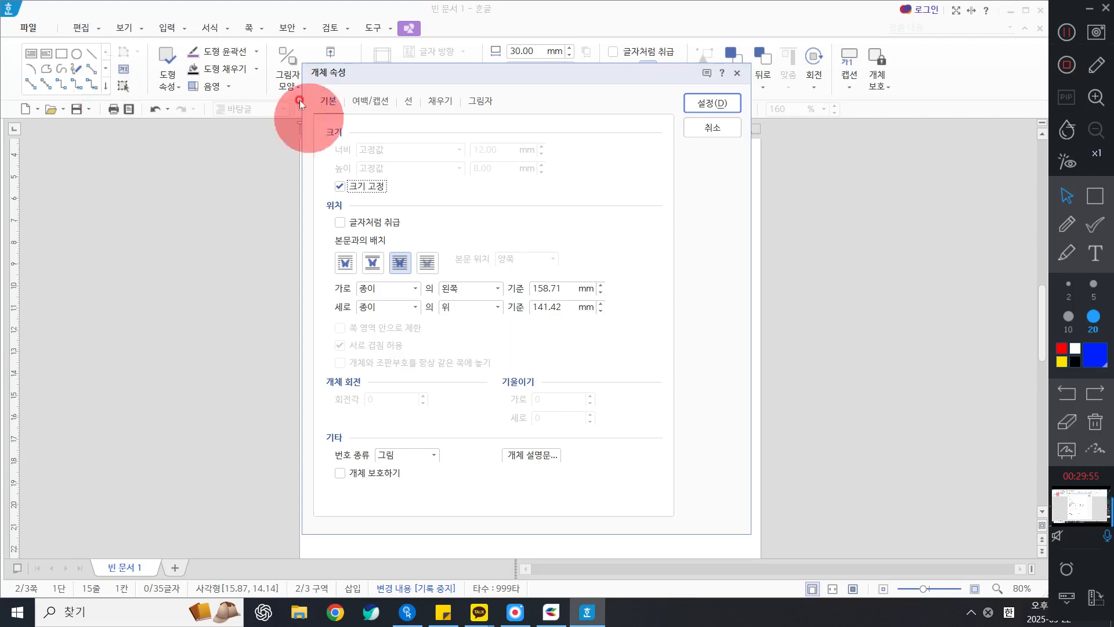
- Fill the small rectangle with the medium mint-green tint from the theme color palette and apply the object properties
click(440, 102)
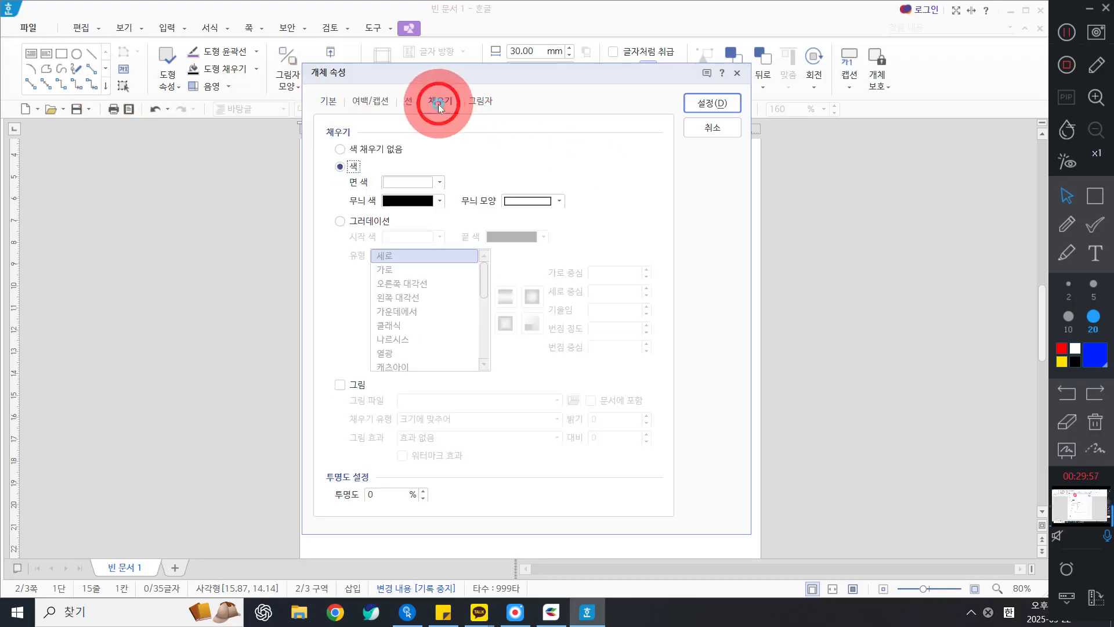
click(413, 184)
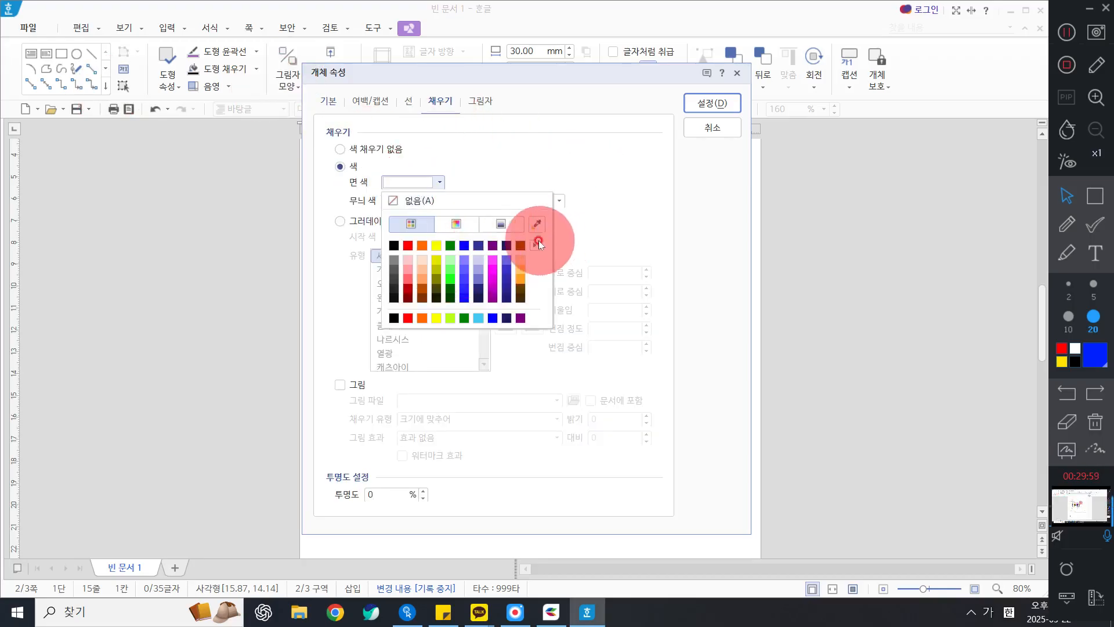
click(536, 244)
click(591, 247)
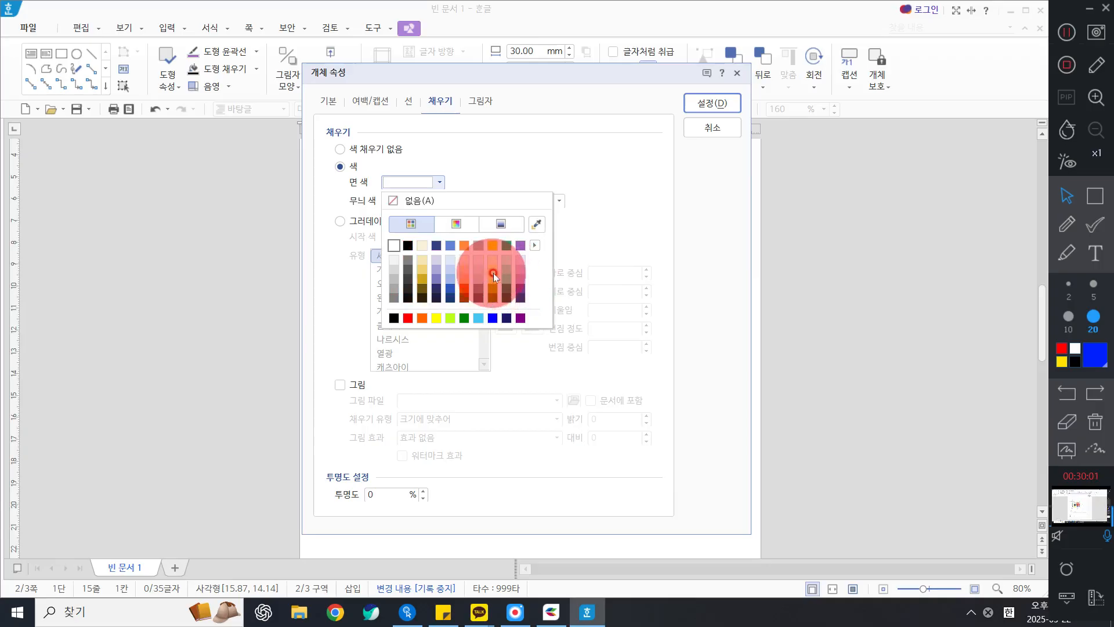
click(493, 273)
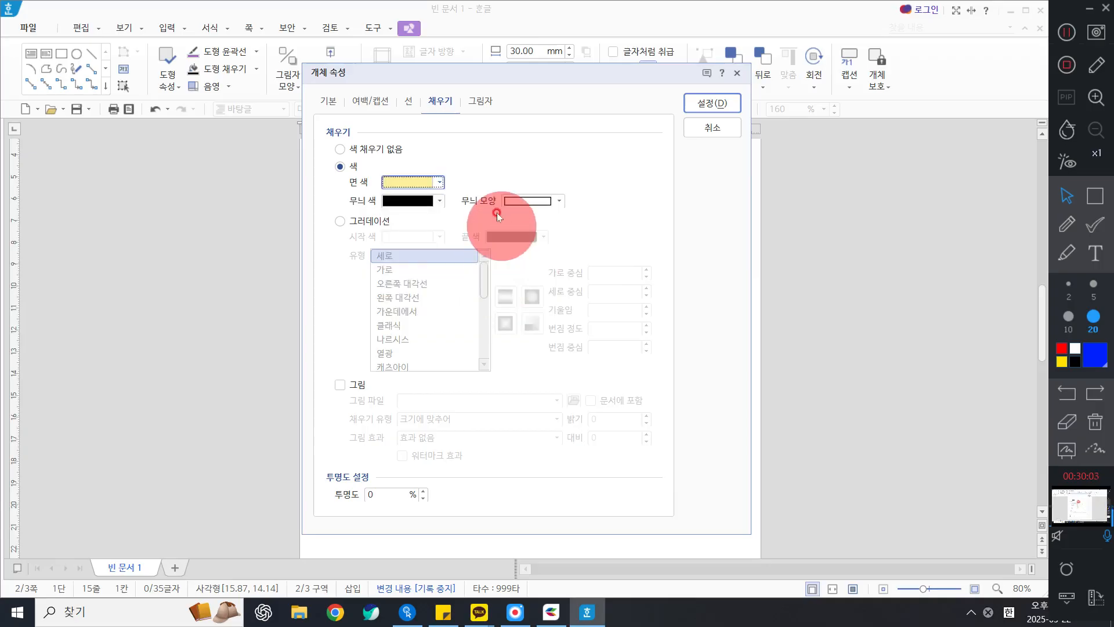
click(431, 181)
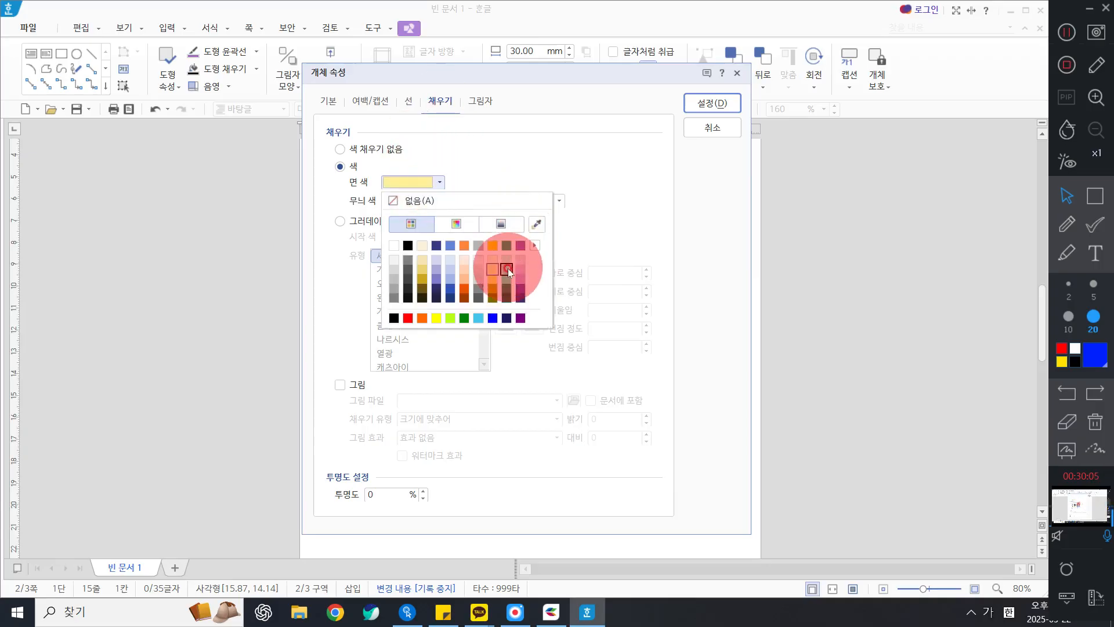
click(507, 268)
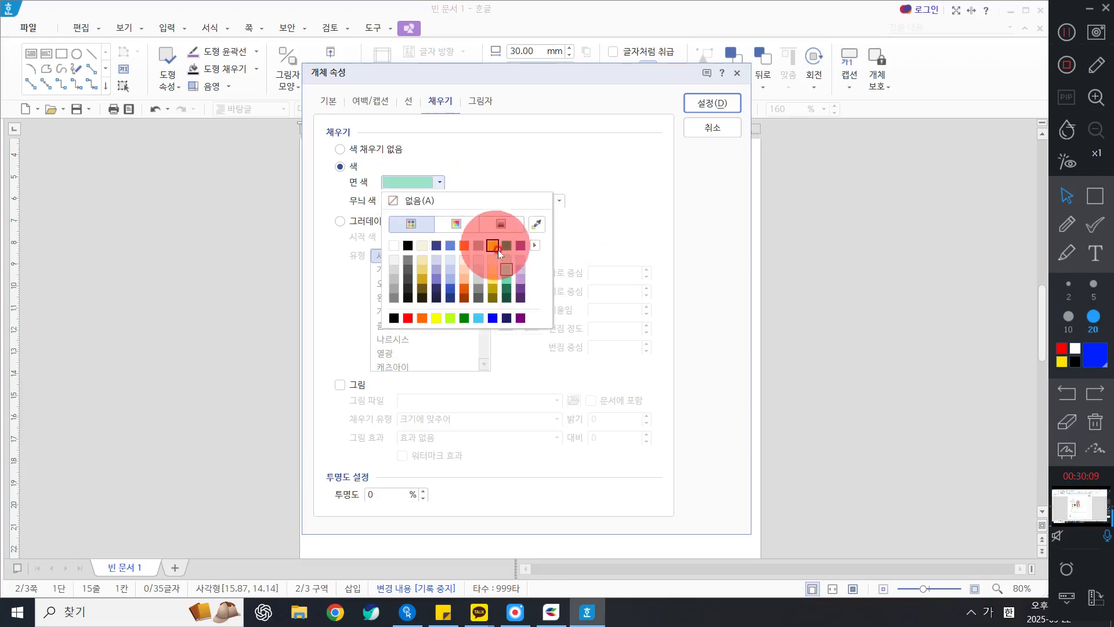
click(506, 262)
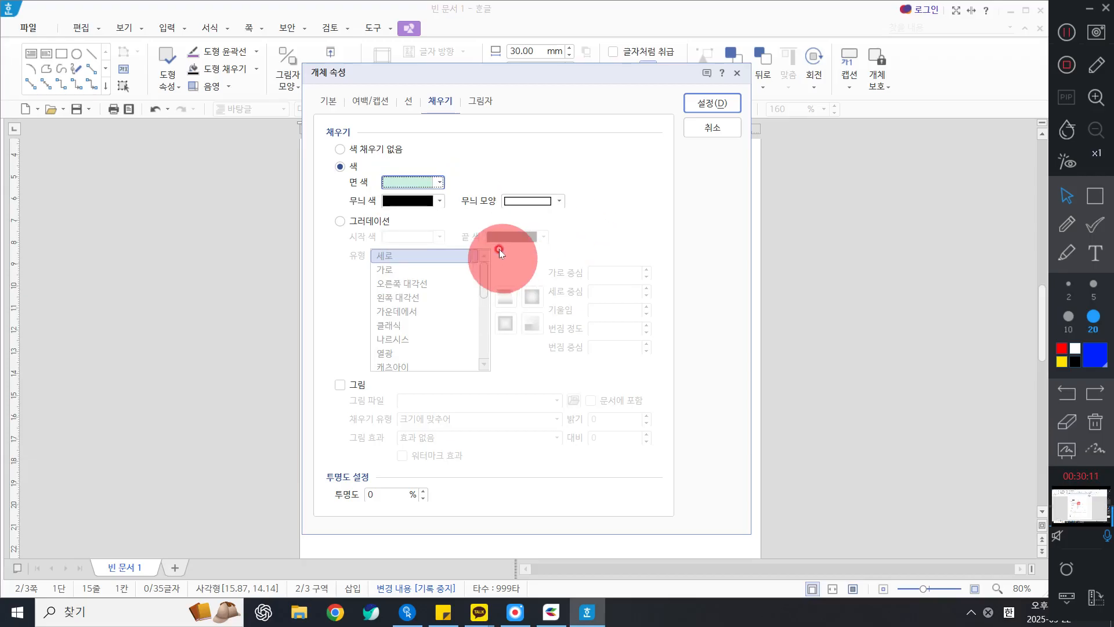
click(407, 182)
click(509, 270)
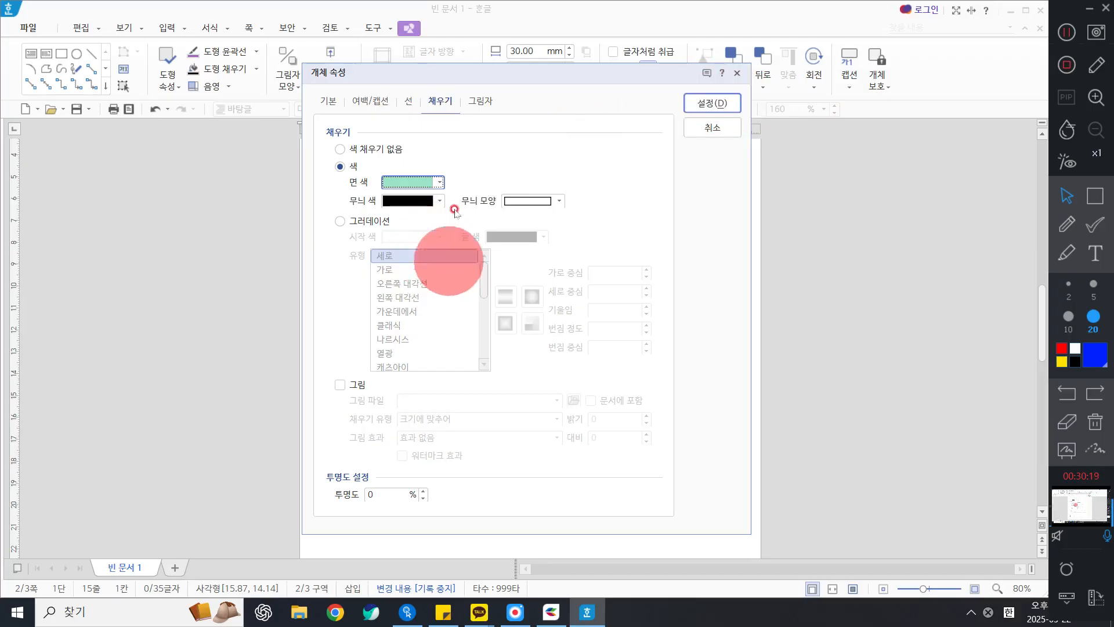
click(713, 103)
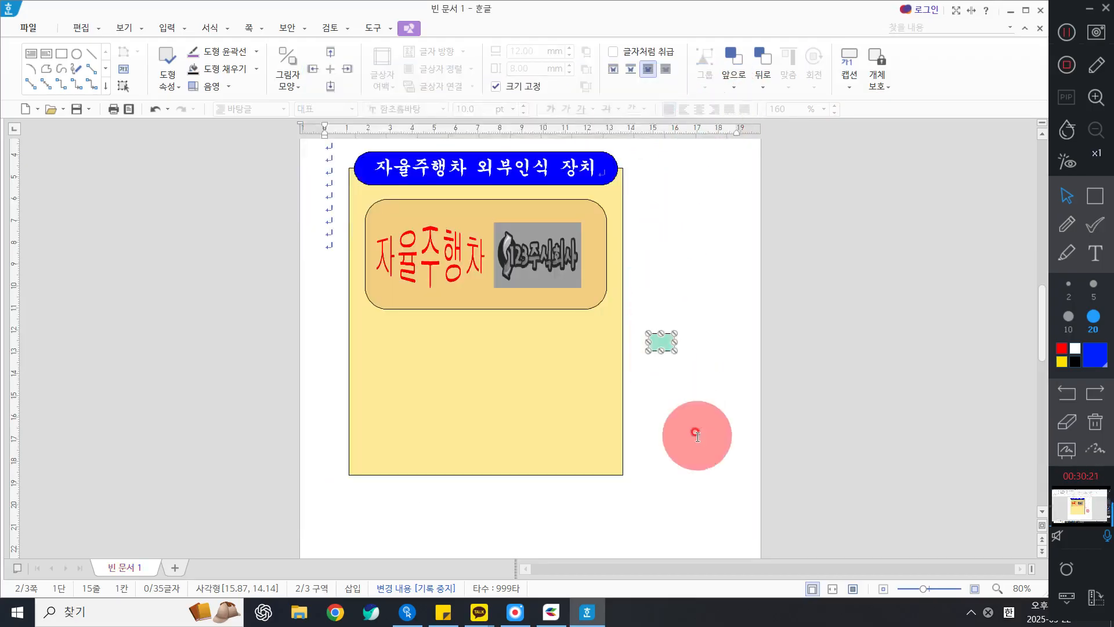
- Move the small mint-green rectangle into the yellow box, just below the left end of the rounded box
click(718, 374)
drag(669, 349, 388, 355)
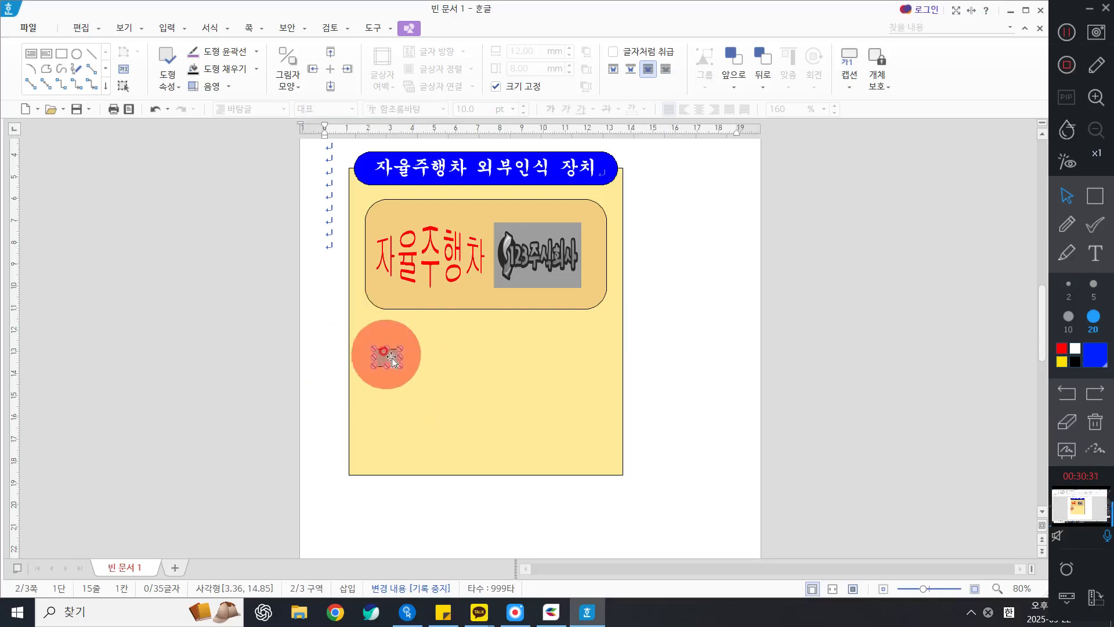
drag(384, 356, 660, 365)
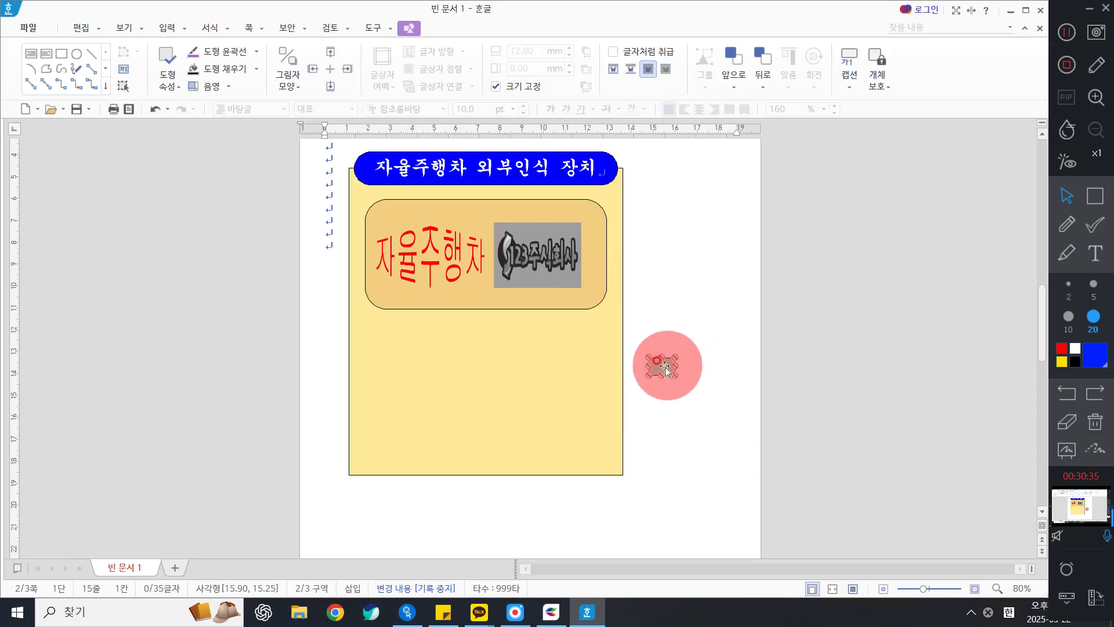
drag(657, 366, 384, 360)
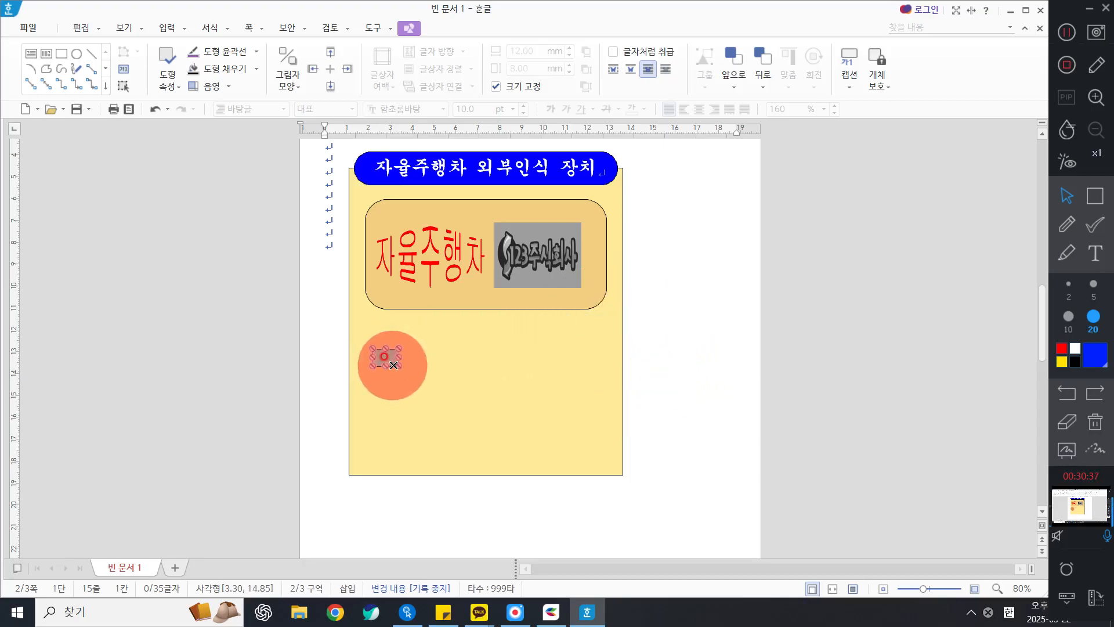
- Shift the large yellow background rectangle up and to the right, out from behind the small rectangle
drag(546, 363, 672, 336)
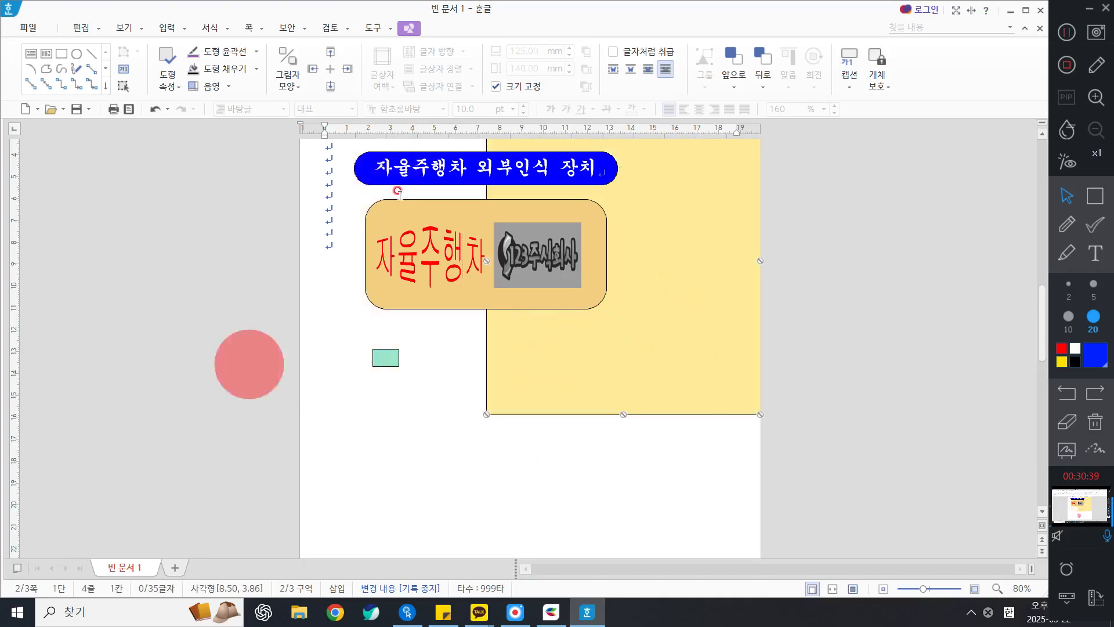
- Undo the yellow background's last move and place the small mint-green rectangle outside the yellow box, beside its right edge
click(155, 109)
drag(385, 361, 656, 351)
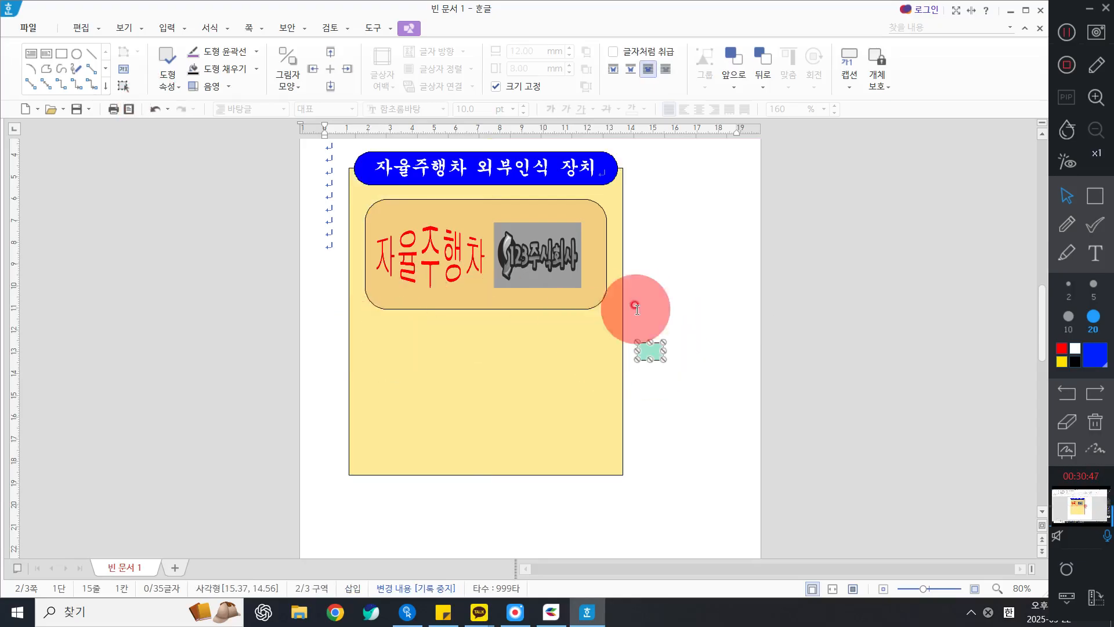
mouse_move(655, 350)
mouse_down()
mouse_move(671, 348)
mouse_move(425, 322)
mouse_move(376, 335)
mouse_move(663, 336)
mouse_up()
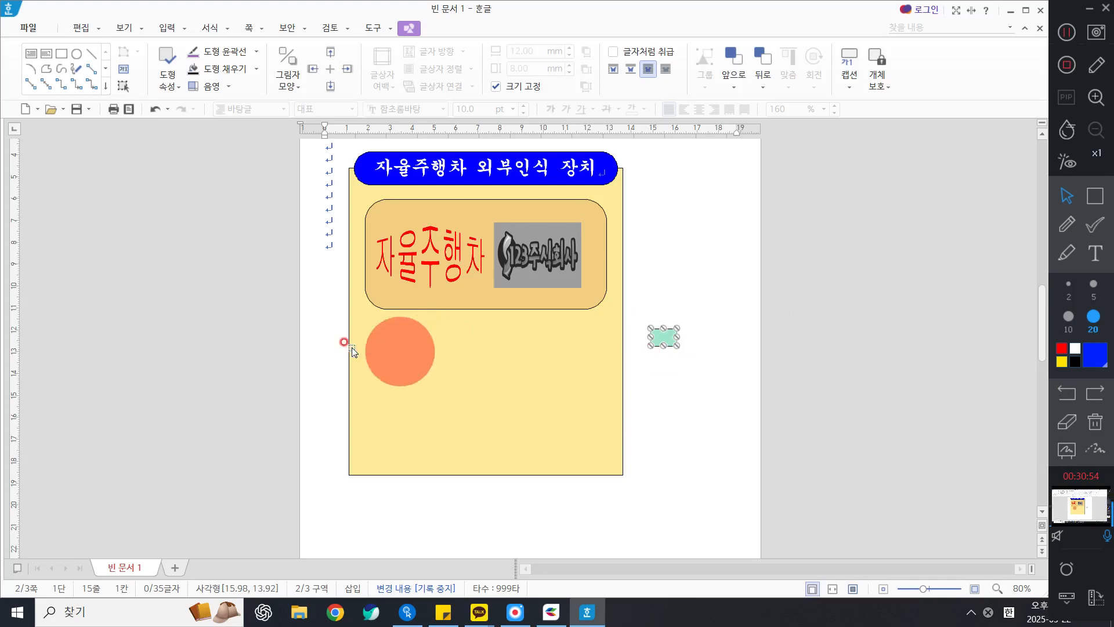
drag(667, 334, 658, 343)
click(664, 343)
click(192, 69)
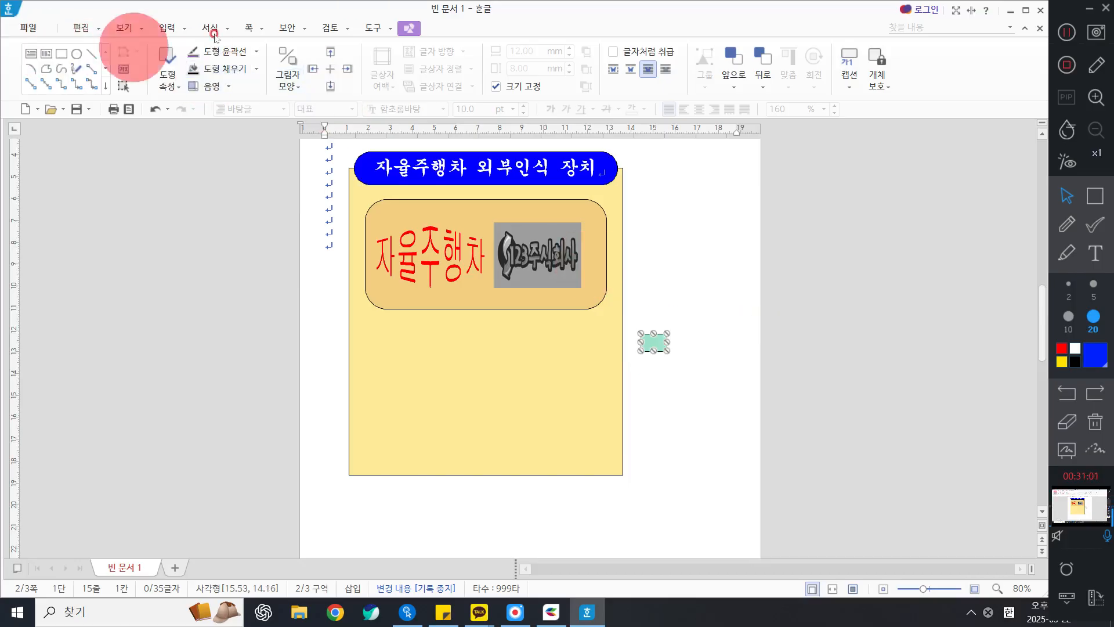
- Insert a circle at the yellow box's right edge, set its width and height to 12 mm, and lock its size
click(78, 56)
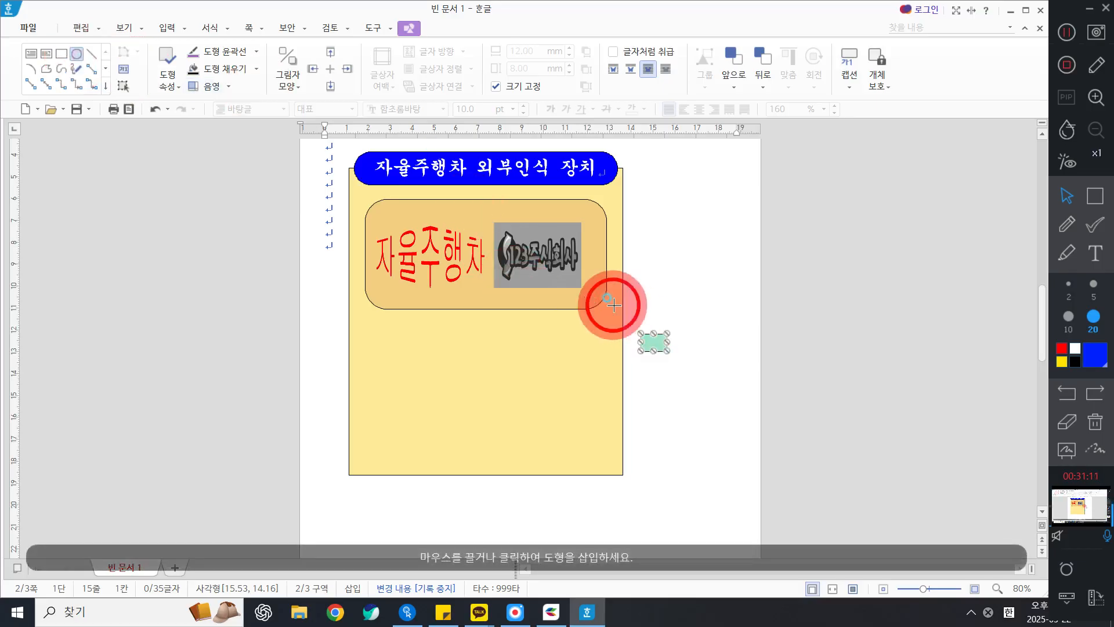
click(613, 305)
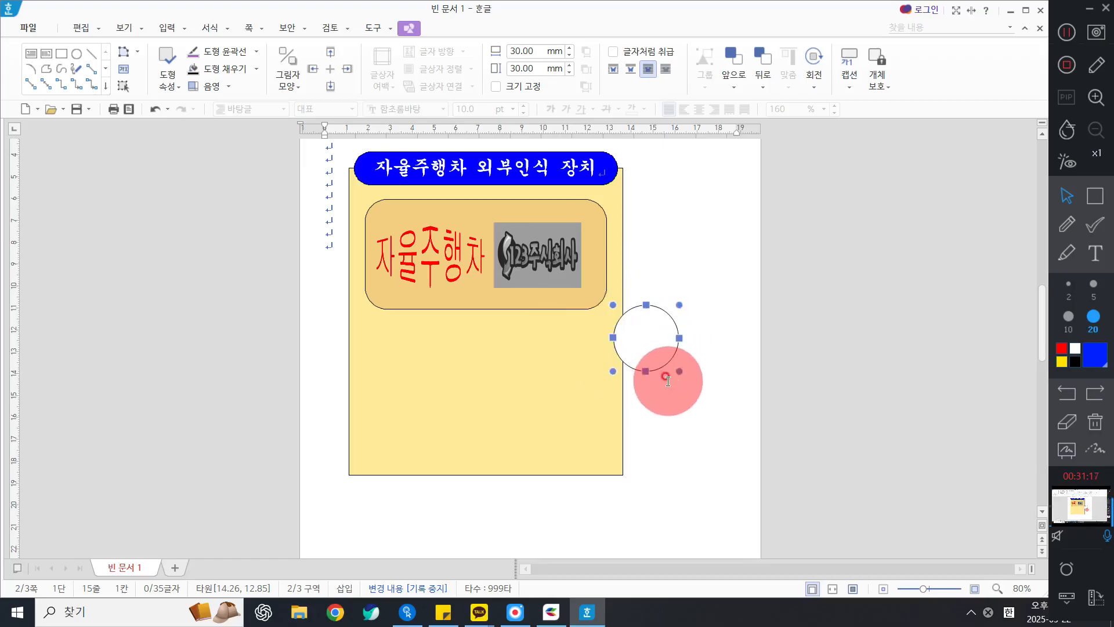
double_click(644, 327)
click(329, 103)
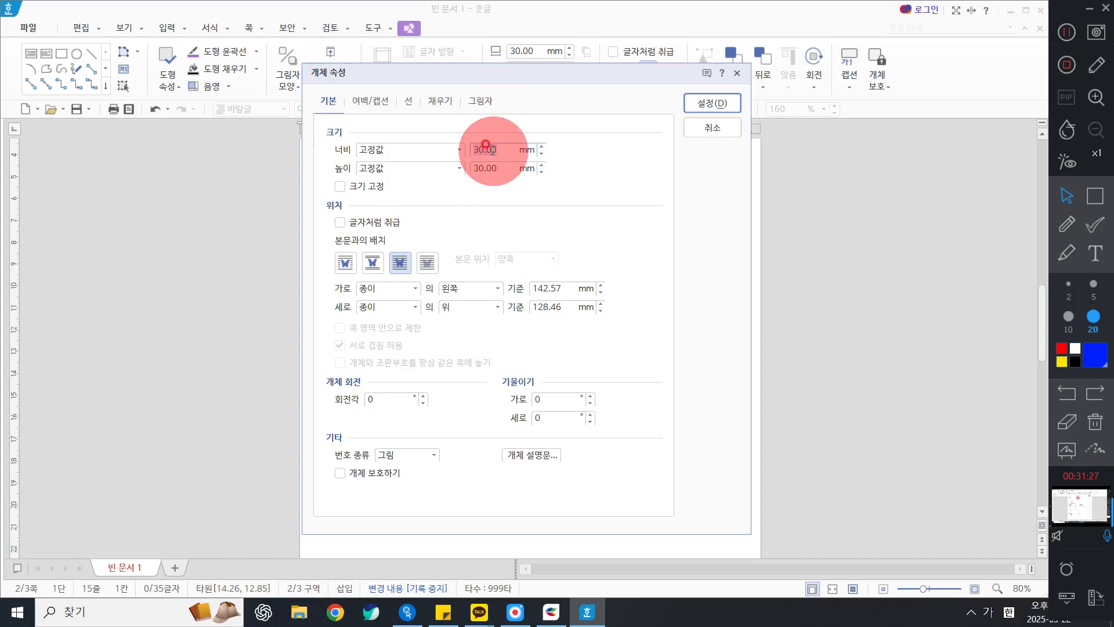
text(23)
key(BackSpace)
key(BackSpace)
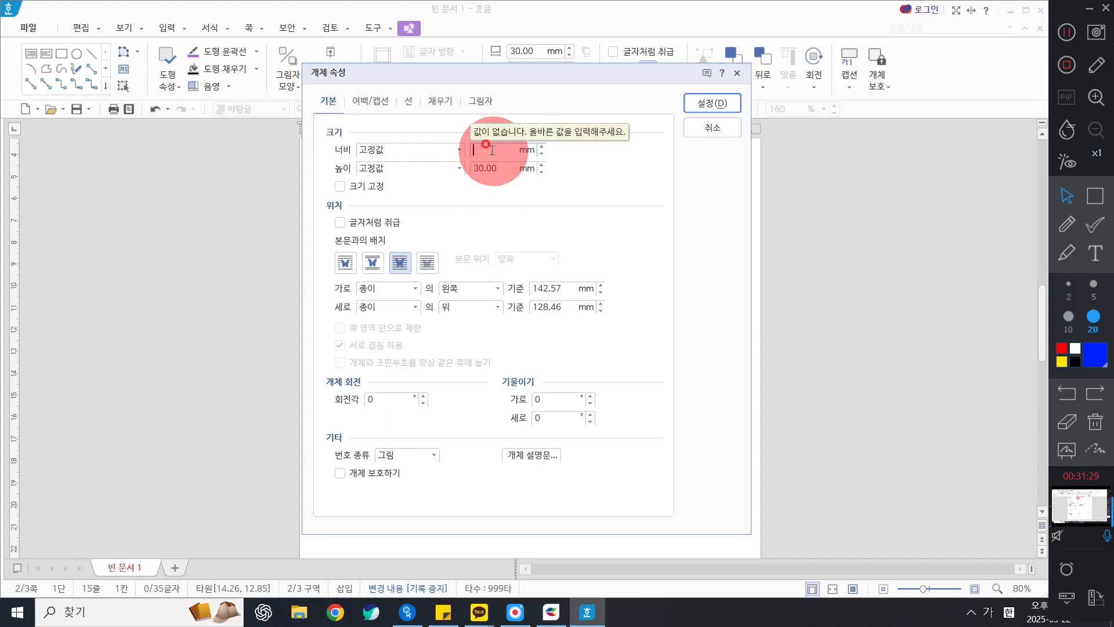
text(12)
key(Tab)
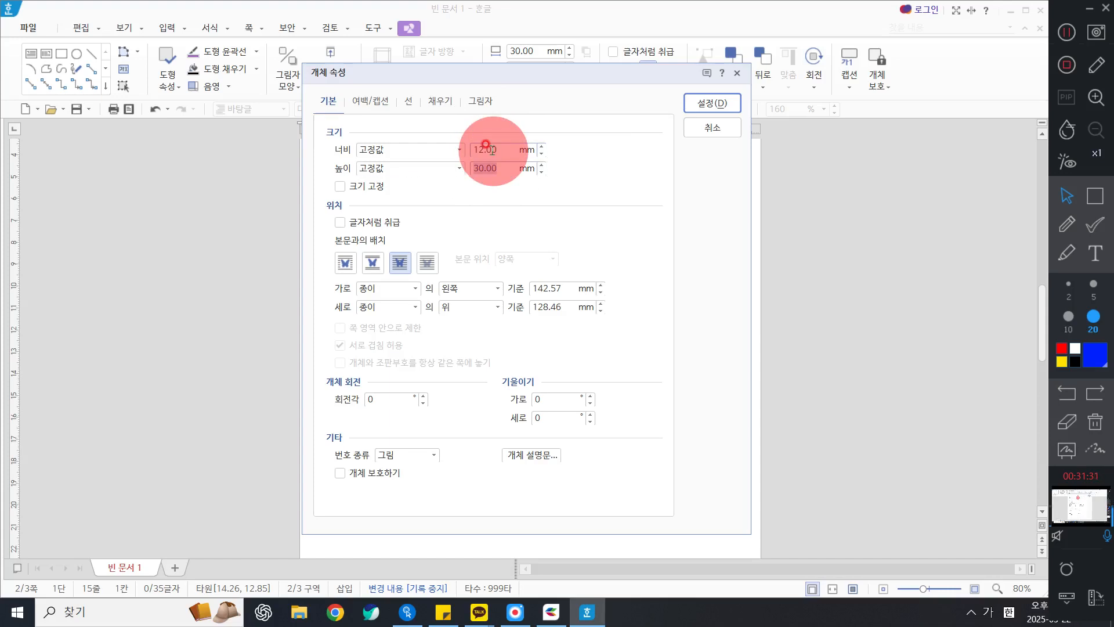
text(12)
click(355, 186)
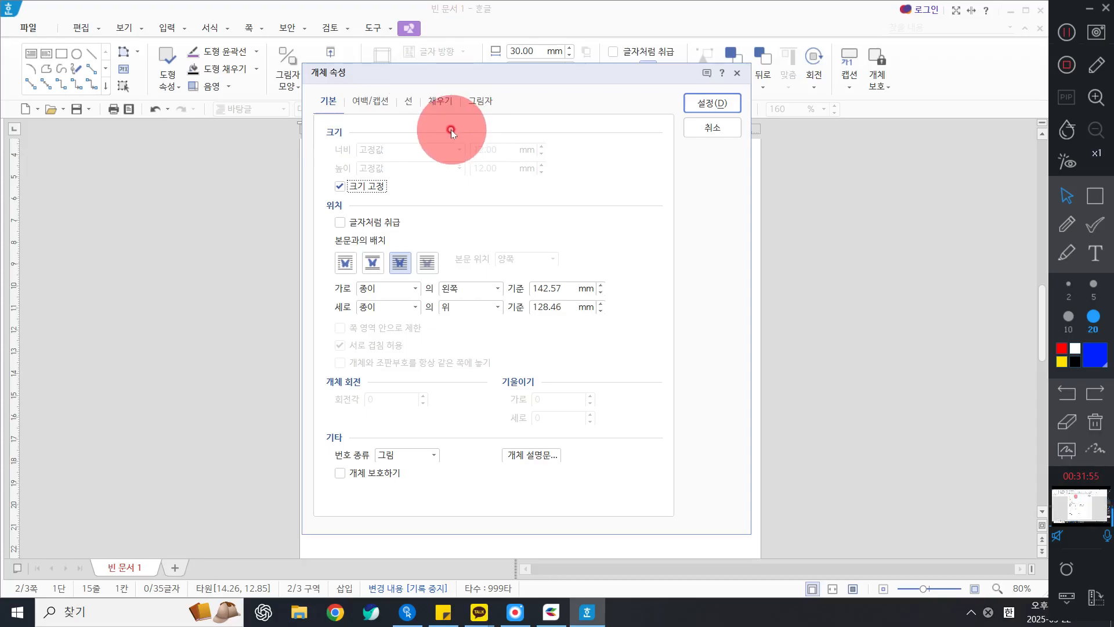
click(729, 105)
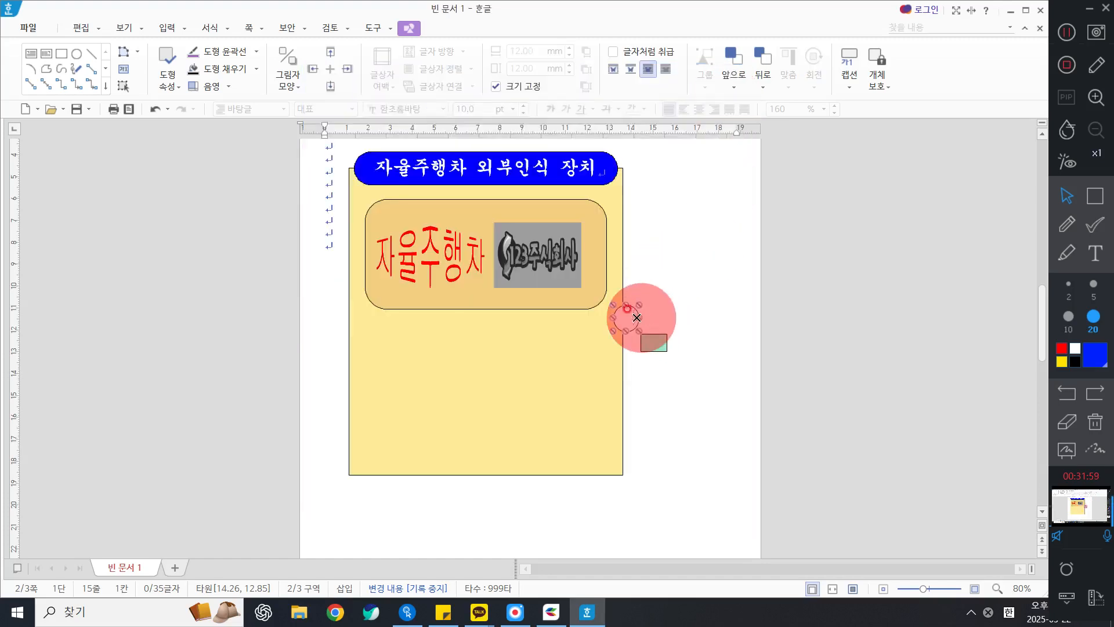
- Move the small circle over the upper part of the mint-green rectangle and nudge it slightly right to center it
drag(627, 316, 659, 335)
click(776, 343)
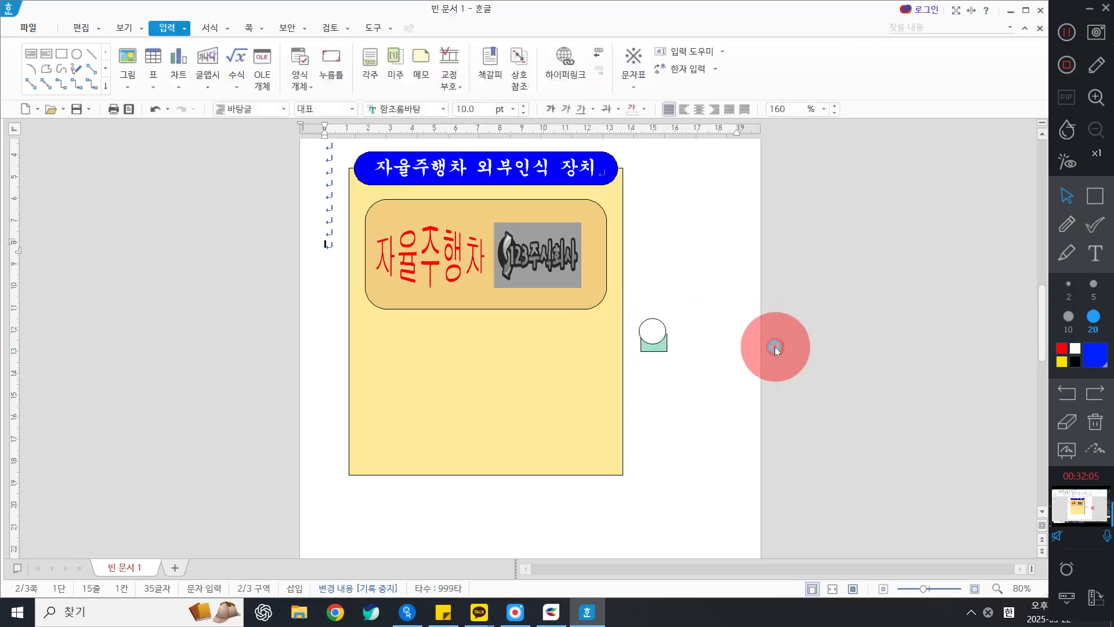
click(656, 334)
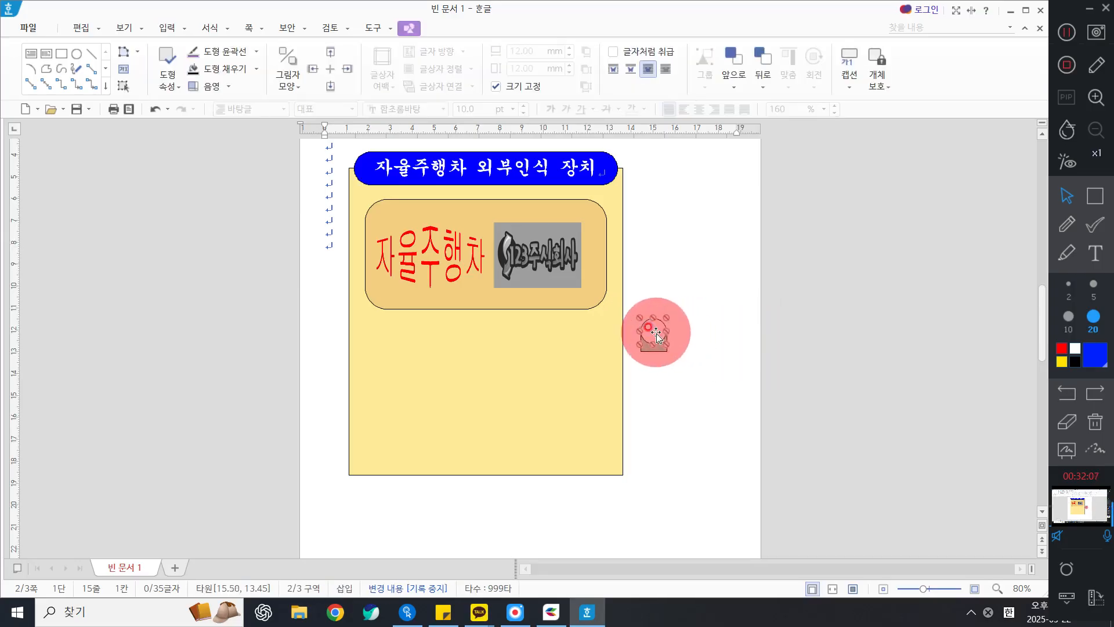
click(729, 337)
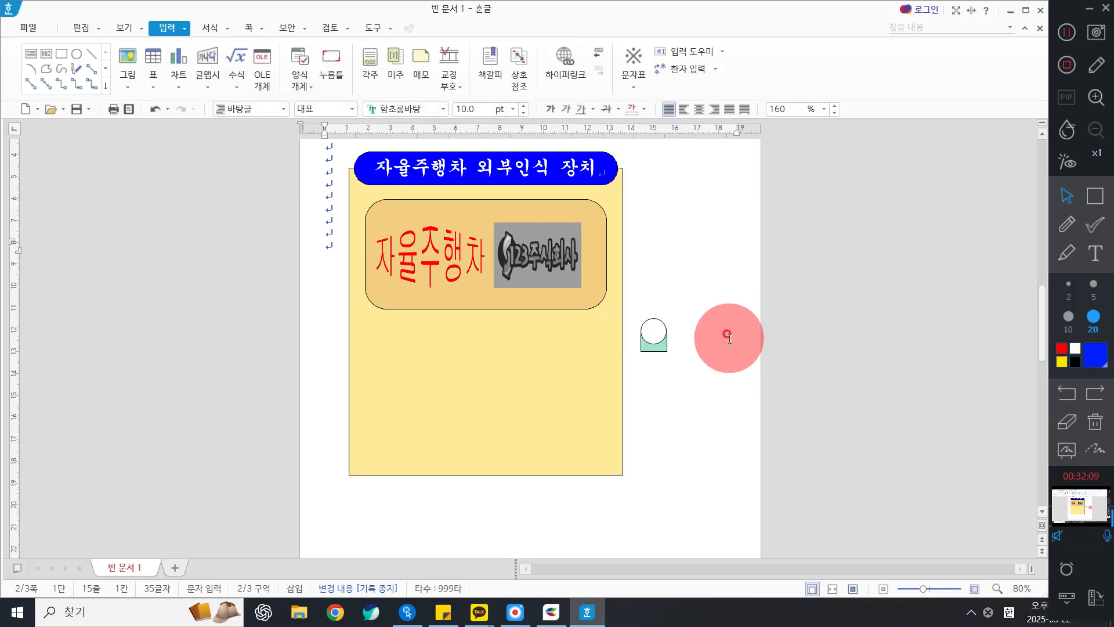
click(654, 337)
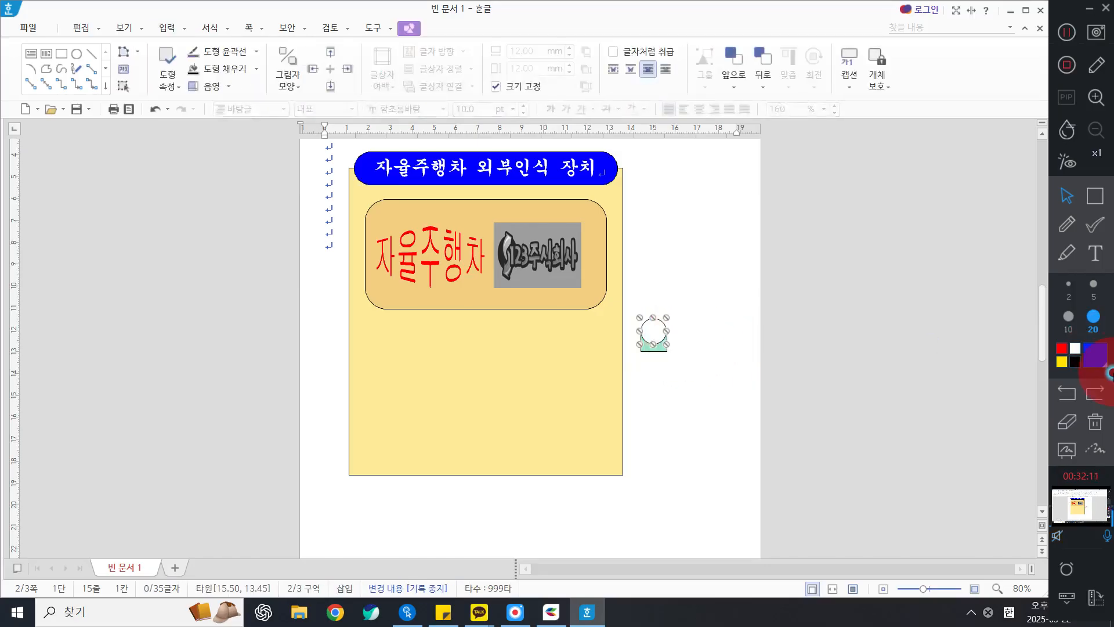
key(Right)
click(775, 366)
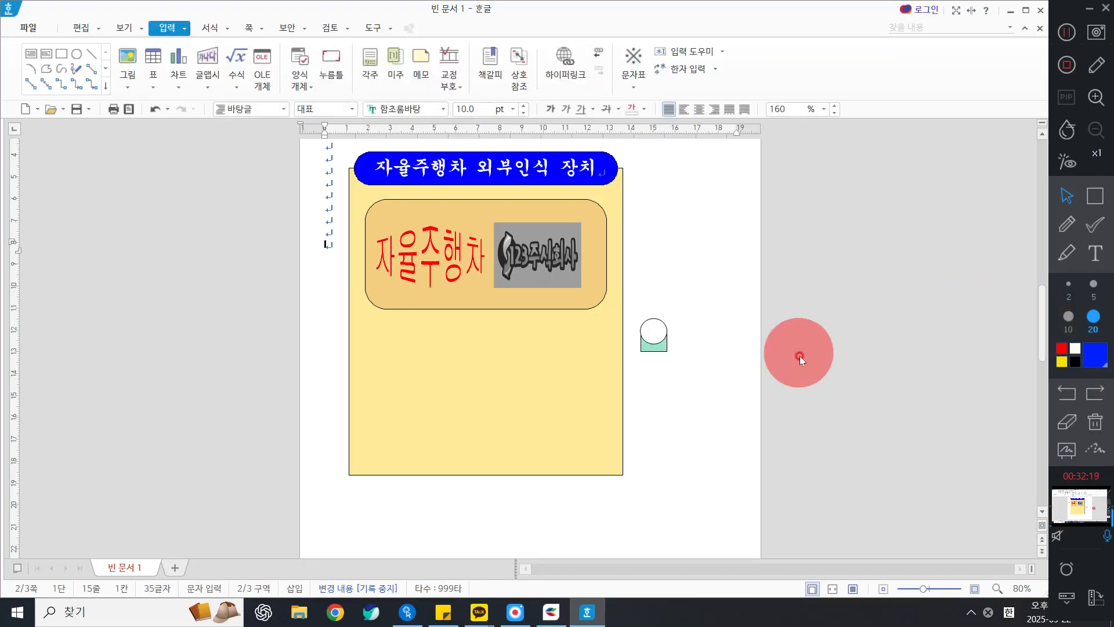
click(654, 328)
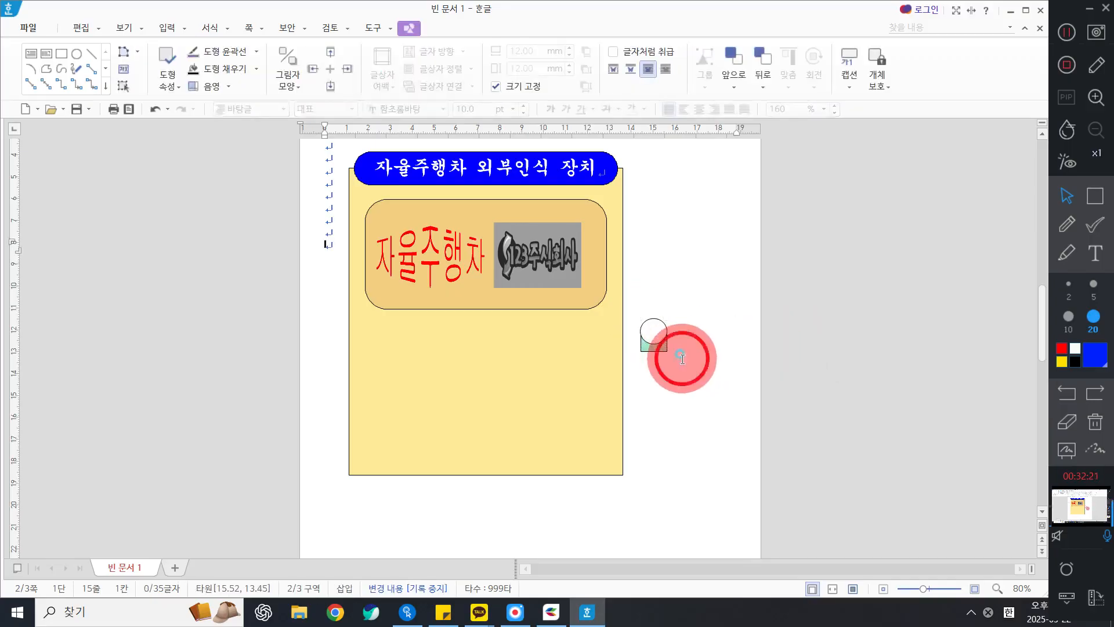
- Enable text inside the small white circle and enter the number 1
click(652, 329)
click(651, 329)
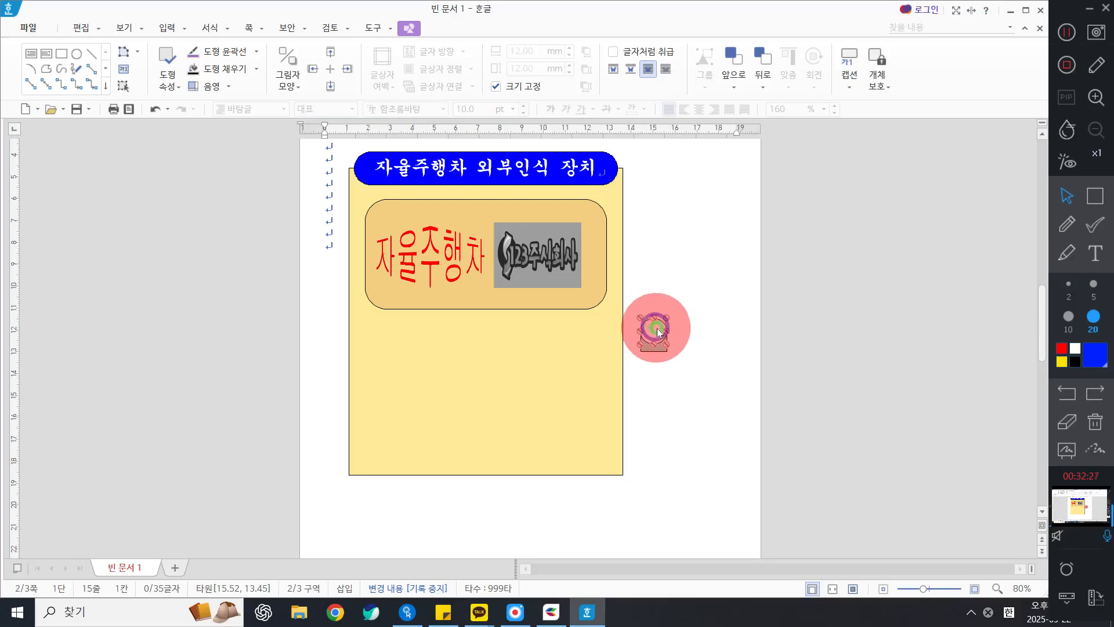
right_click(654, 329)
click(722, 393)
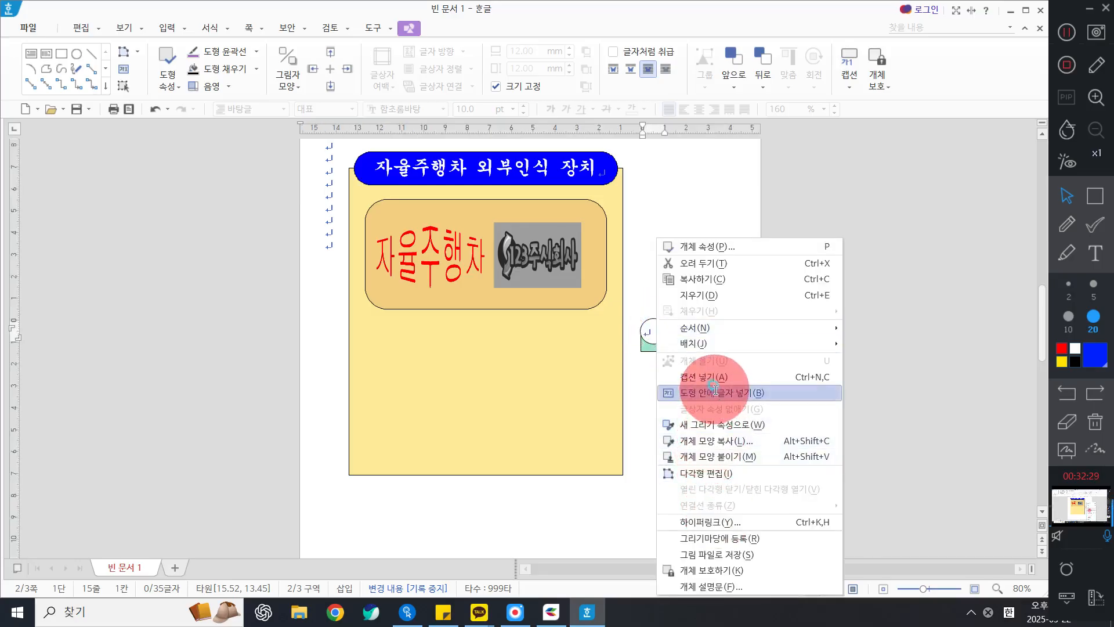
text(1)
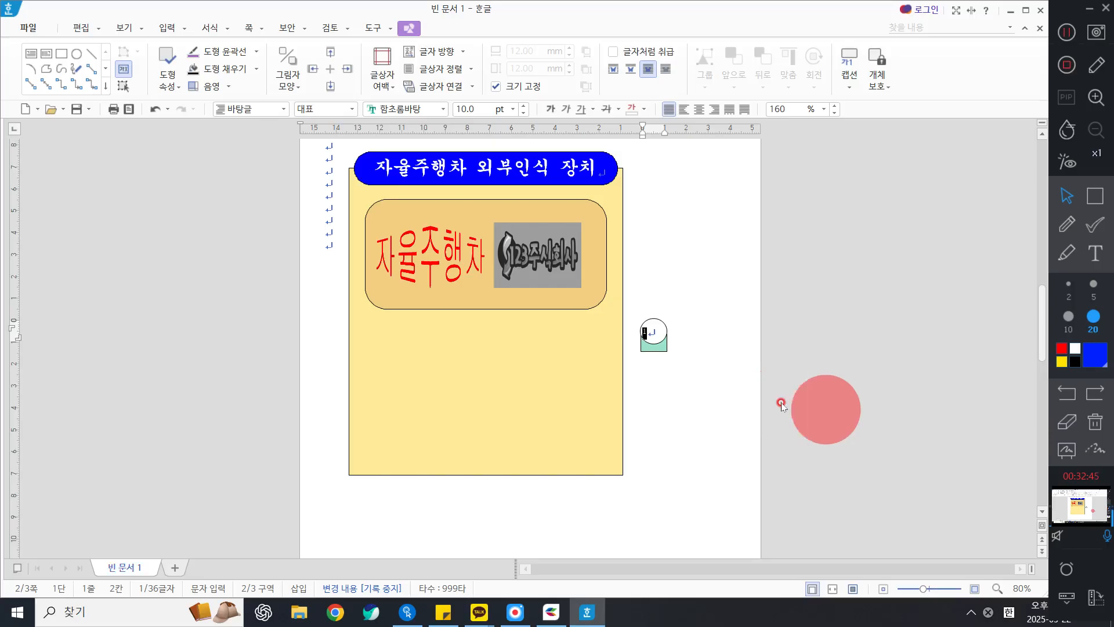
- Format the circle's number 1 in the 돋움 font at 20 pt and center-align it
click(650, 332)
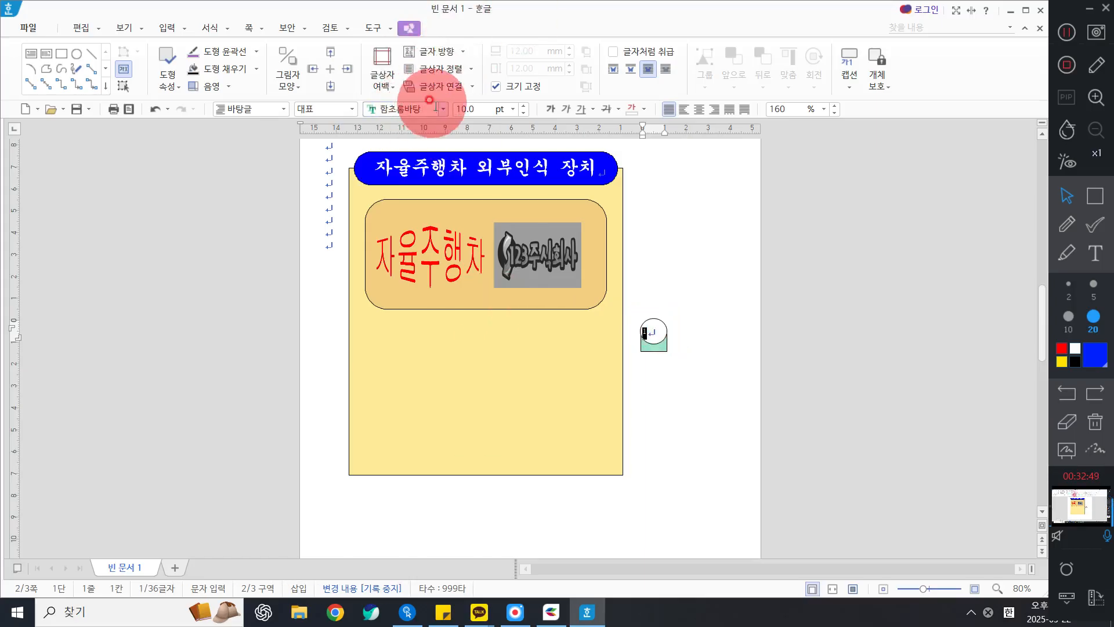
click(443, 109)
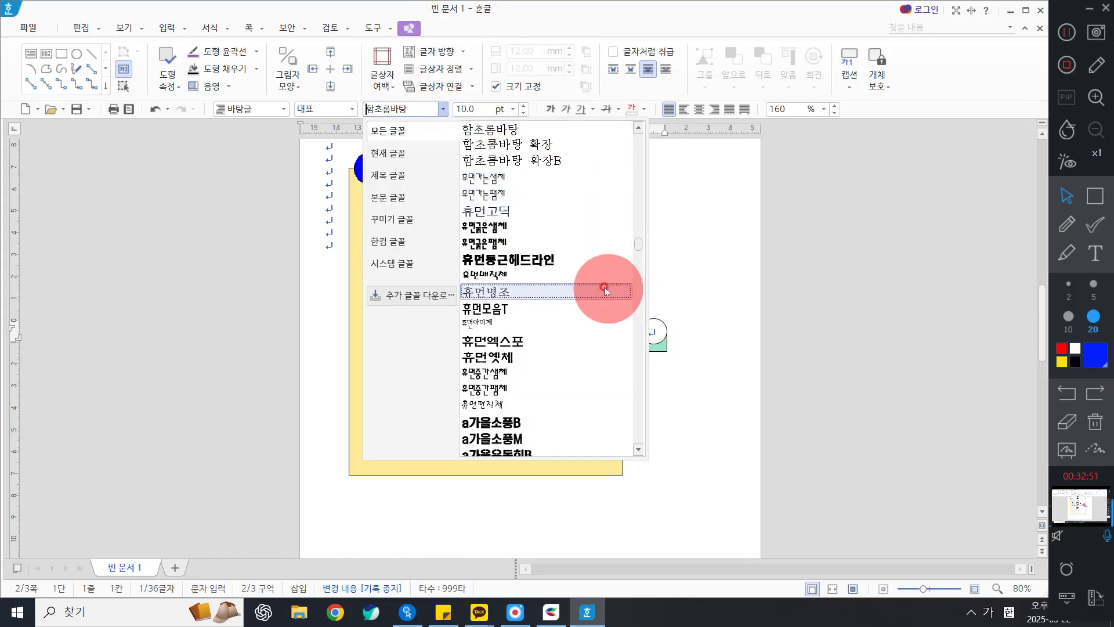
scroll(604, 287, up, 10)
scroll(583, 267, up, 15)
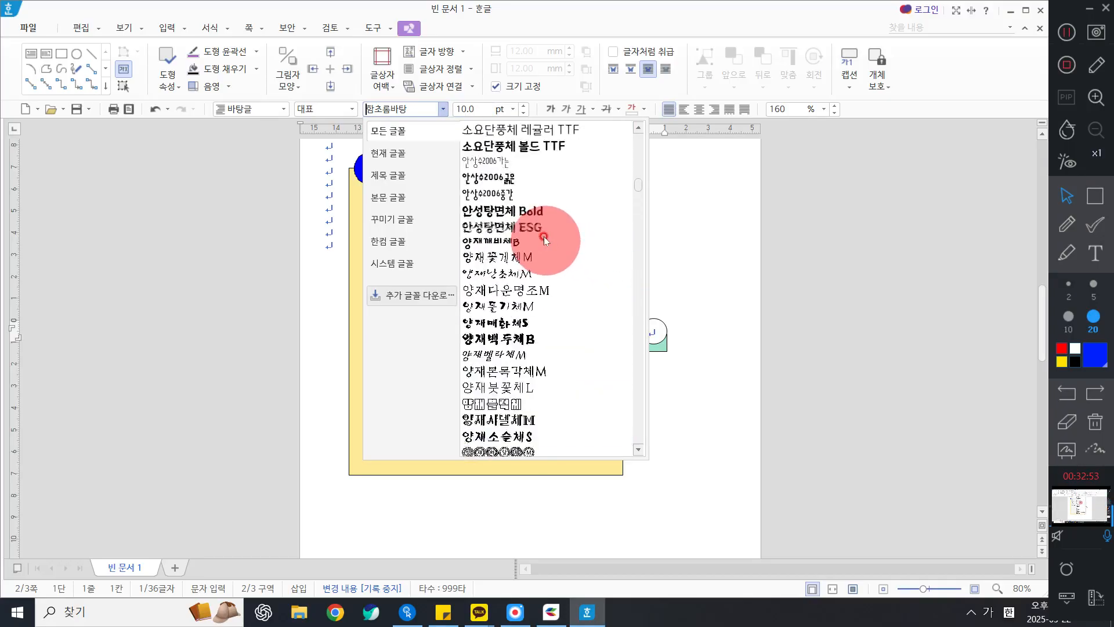
scroll(542, 318, down, 4)
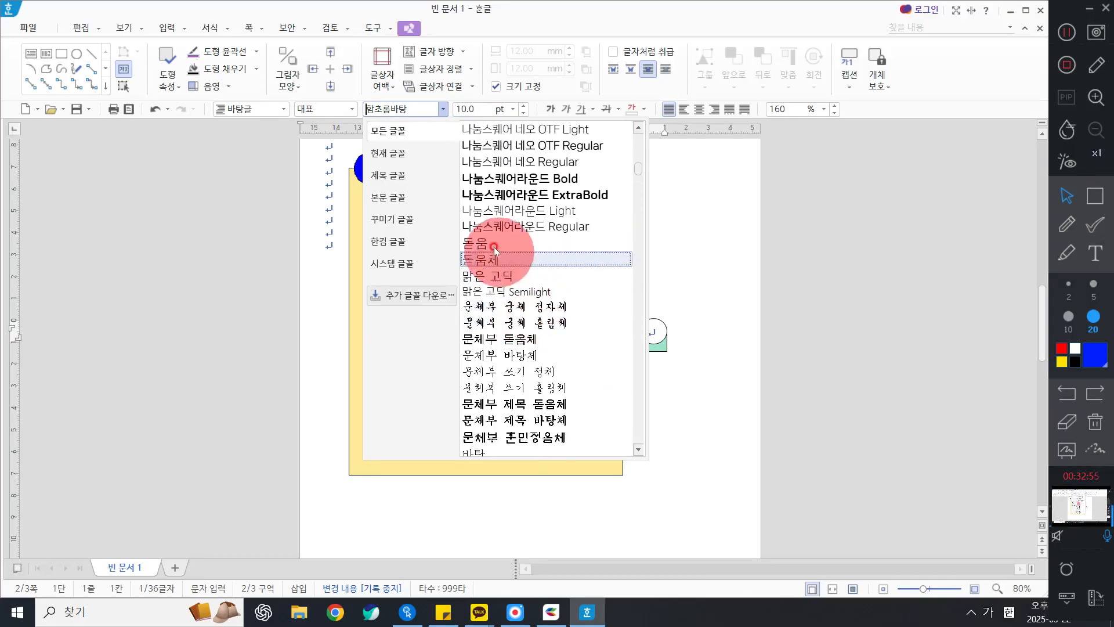
click(473, 227)
click(516, 106)
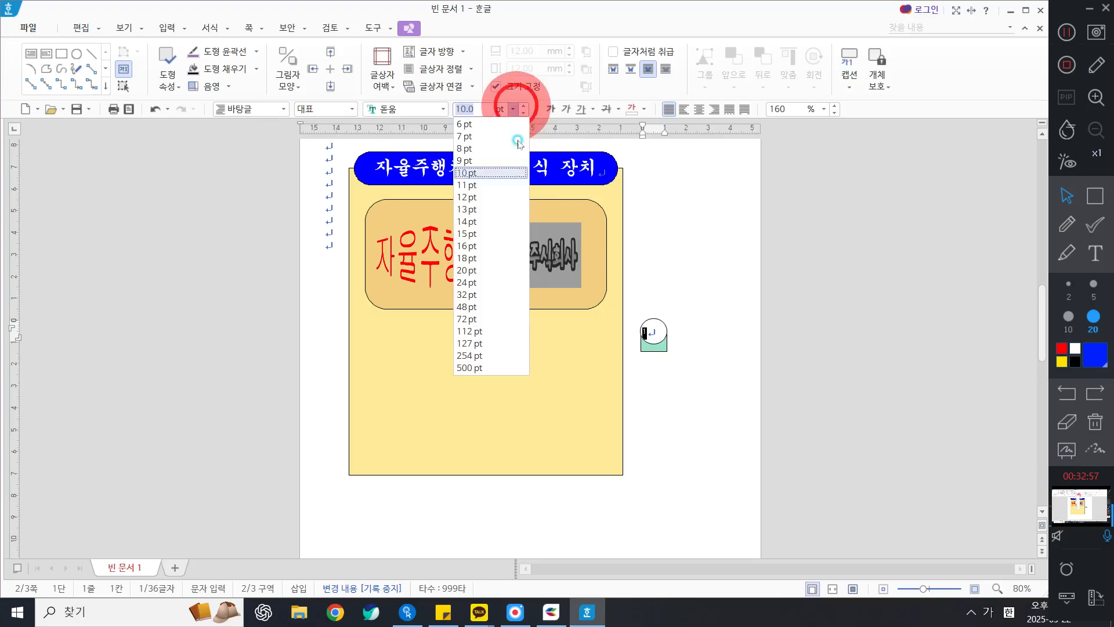
click(475, 270)
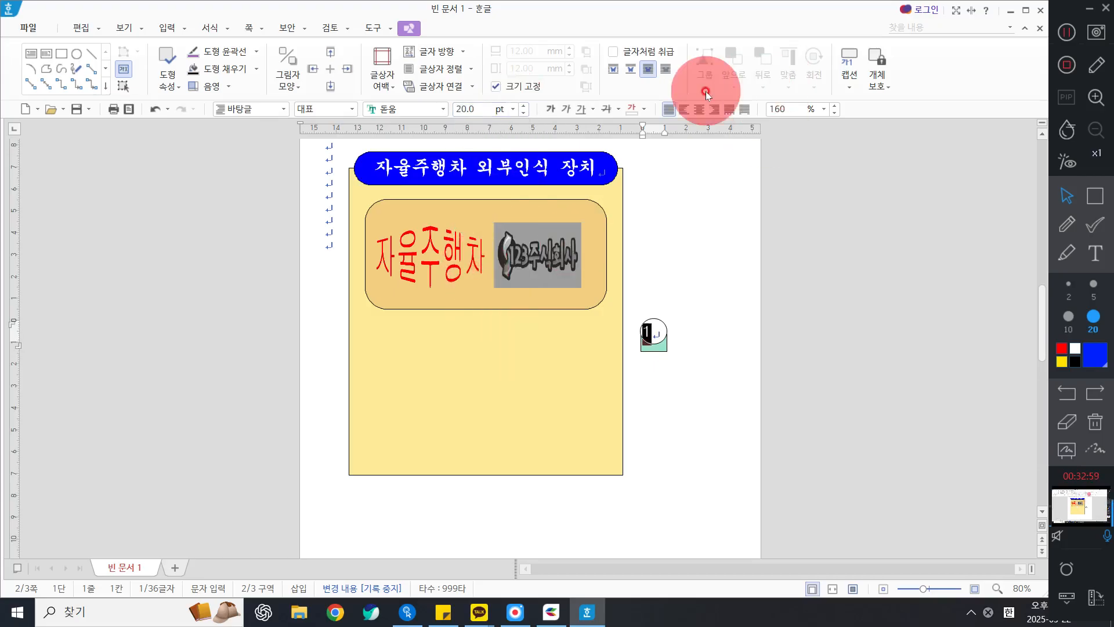
click(698, 109)
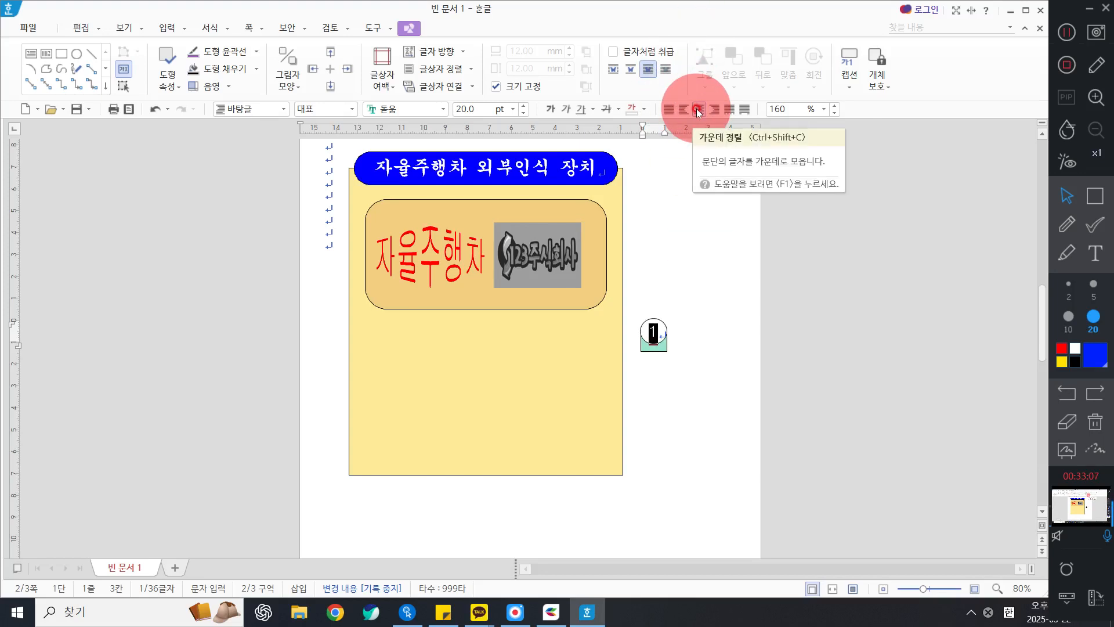
click(703, 335)
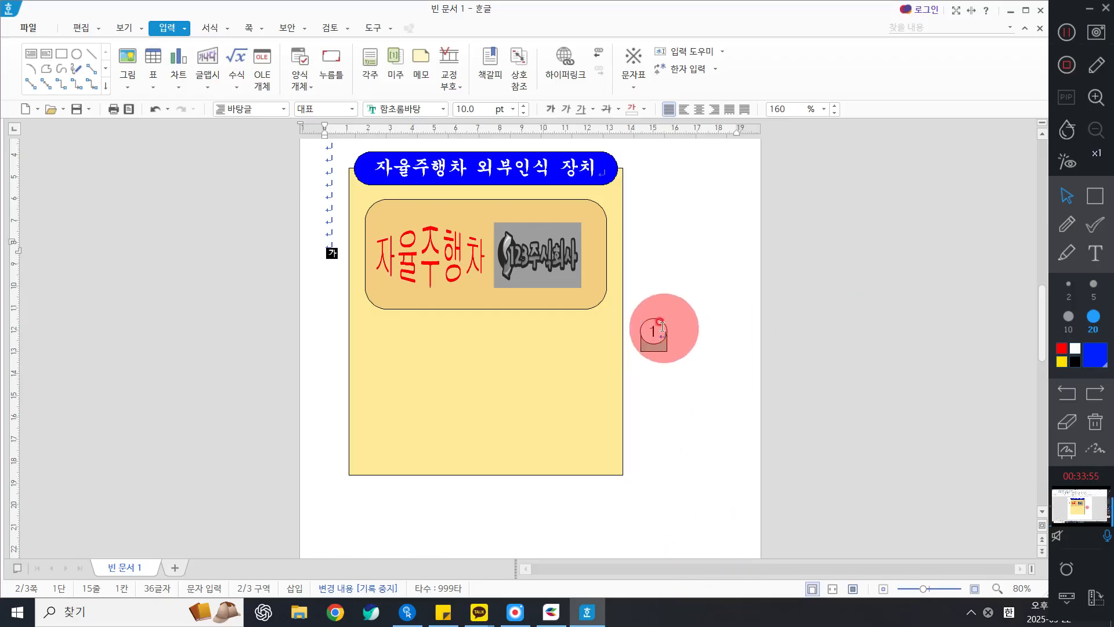
- Select the numbered circle together with the mint-green rectangle beneath it
click(665, 329)
click(704, 316)
click(665, 324)
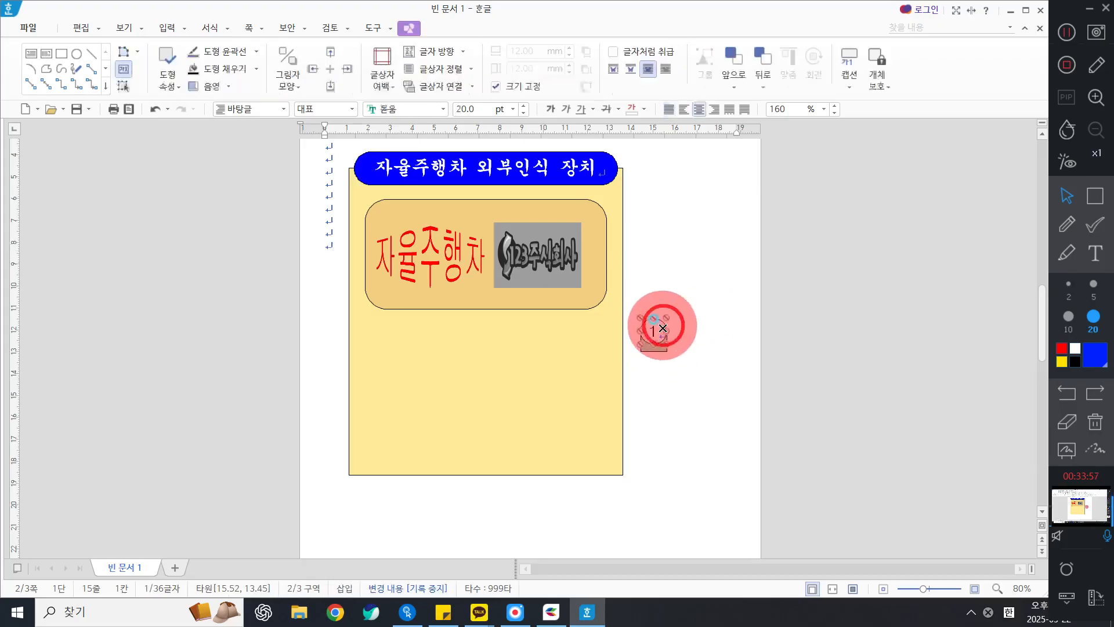
click(687, 319)
click(653, 334)
scroll(700, 323, up, 7)
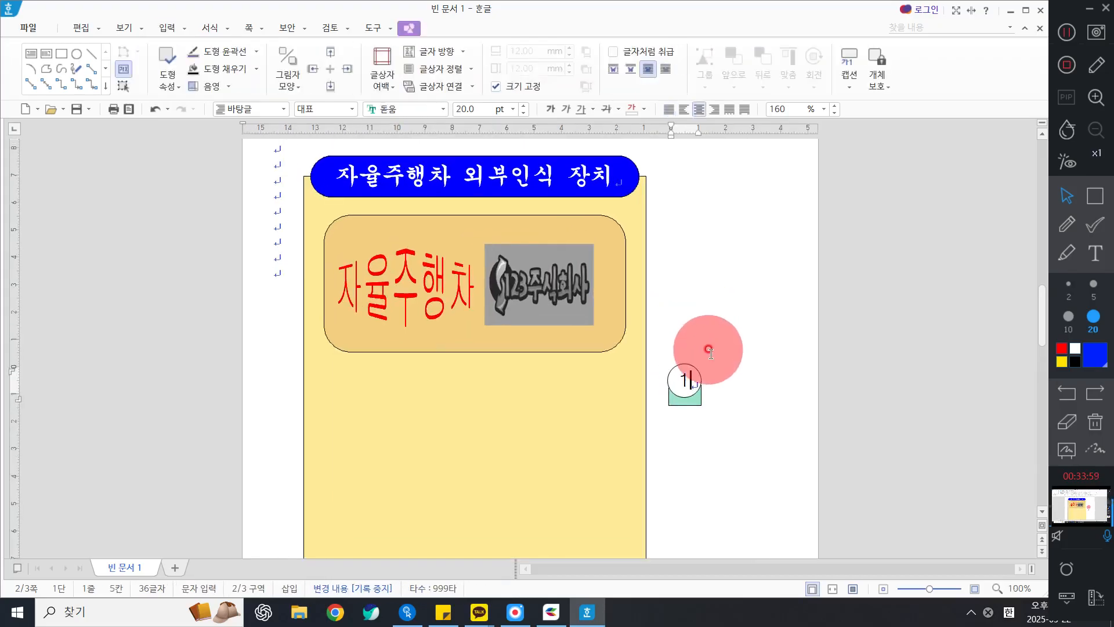
scroll(843, 365, down, 3)
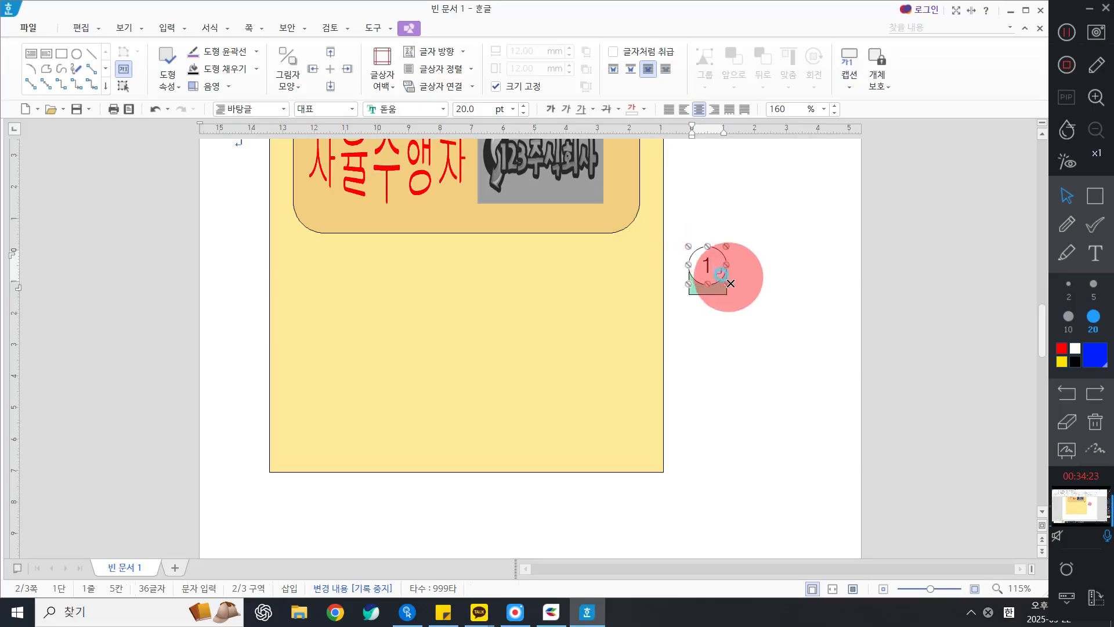
click(711, 272)
shift+click(718, 293)
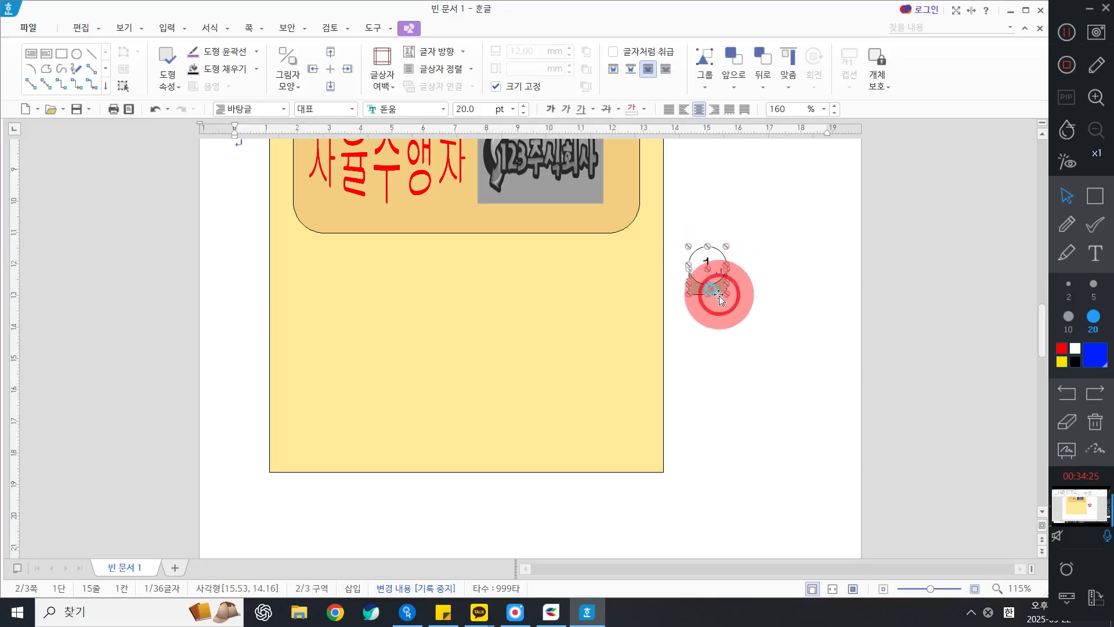
click(742, 314)
click(718, 326)
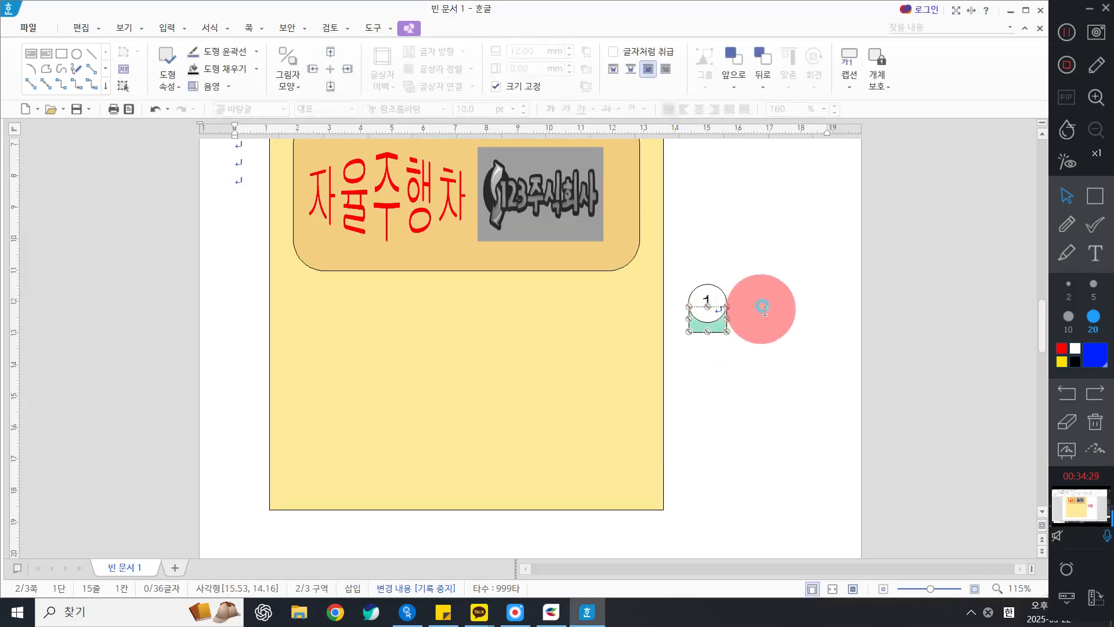
shift+click(708, 288)
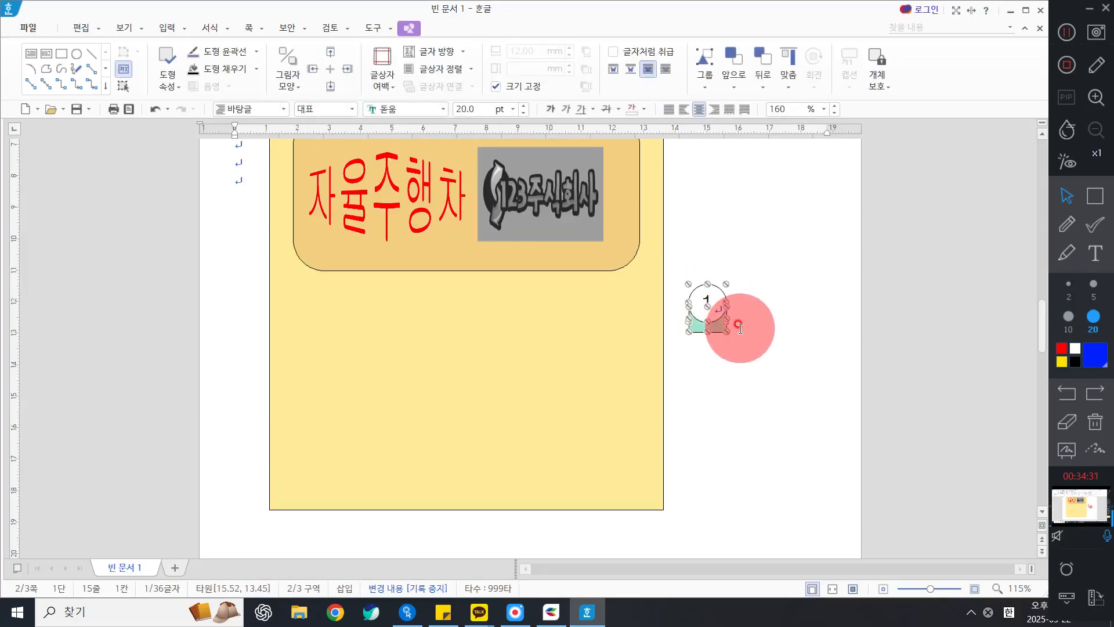
key(super+plus)
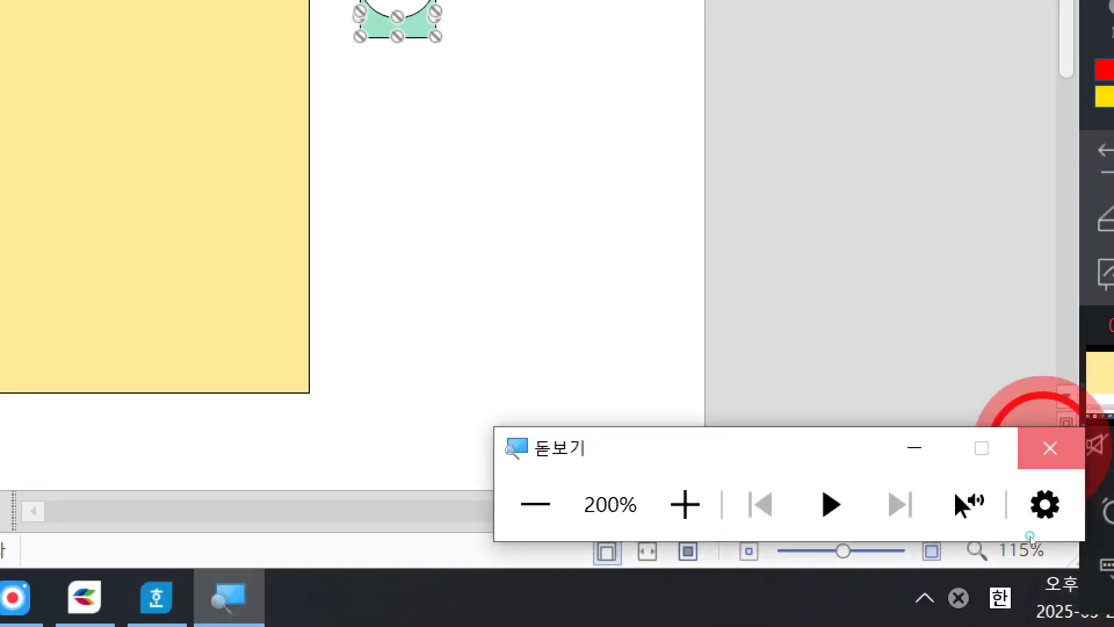
click(1044, 447)
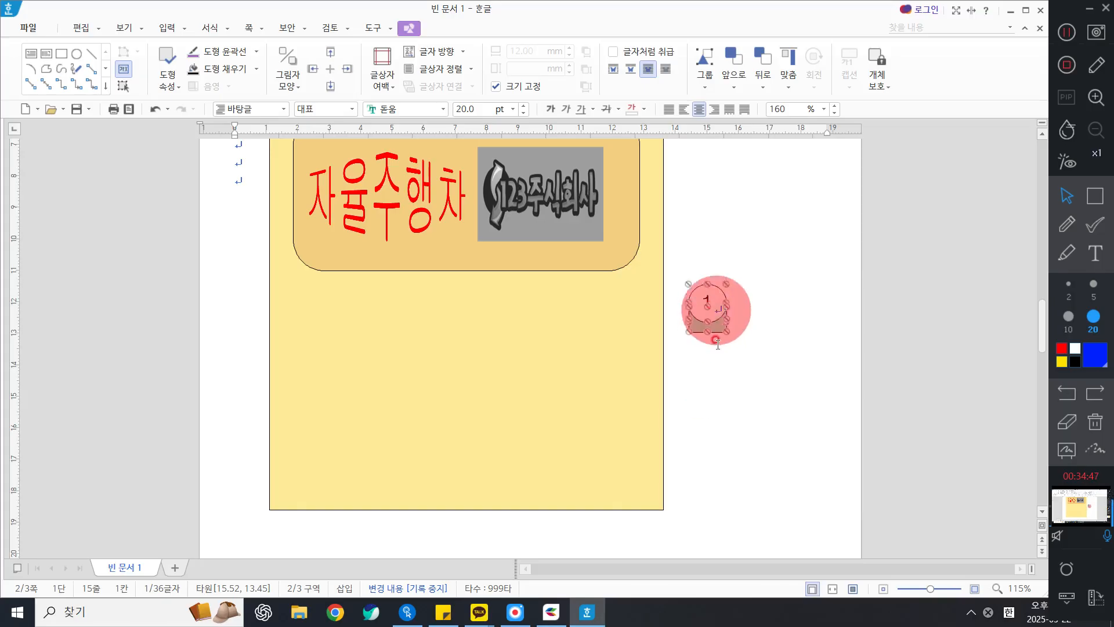
click(1095, 253)
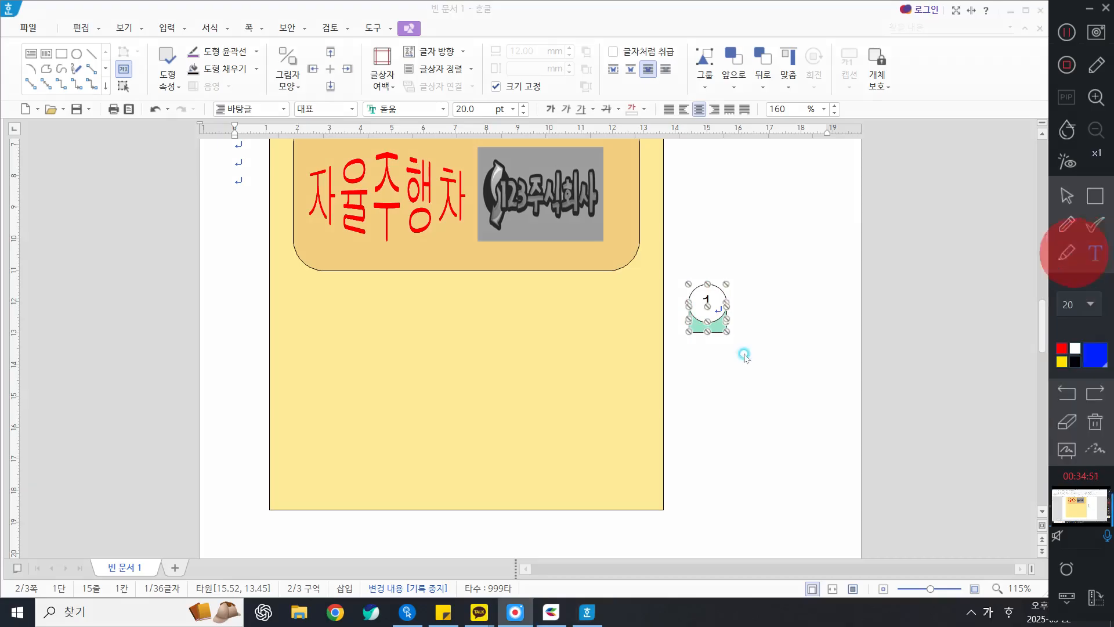
click(623, 413)
text(ㅊ)
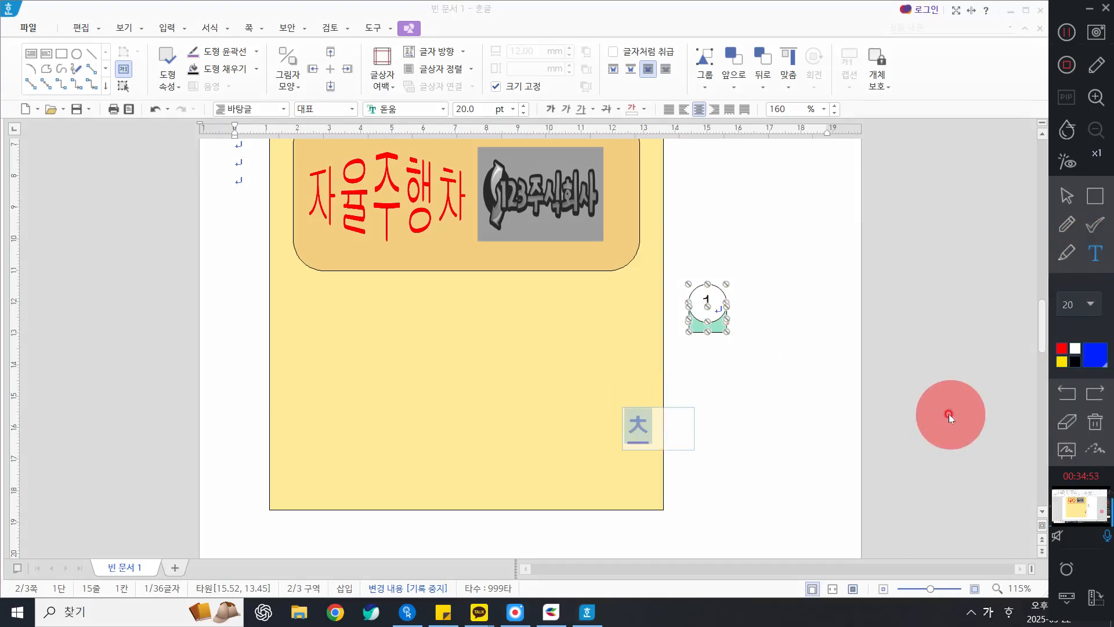
key(BackSpace)
key(Hangul)
text(Ctrl)
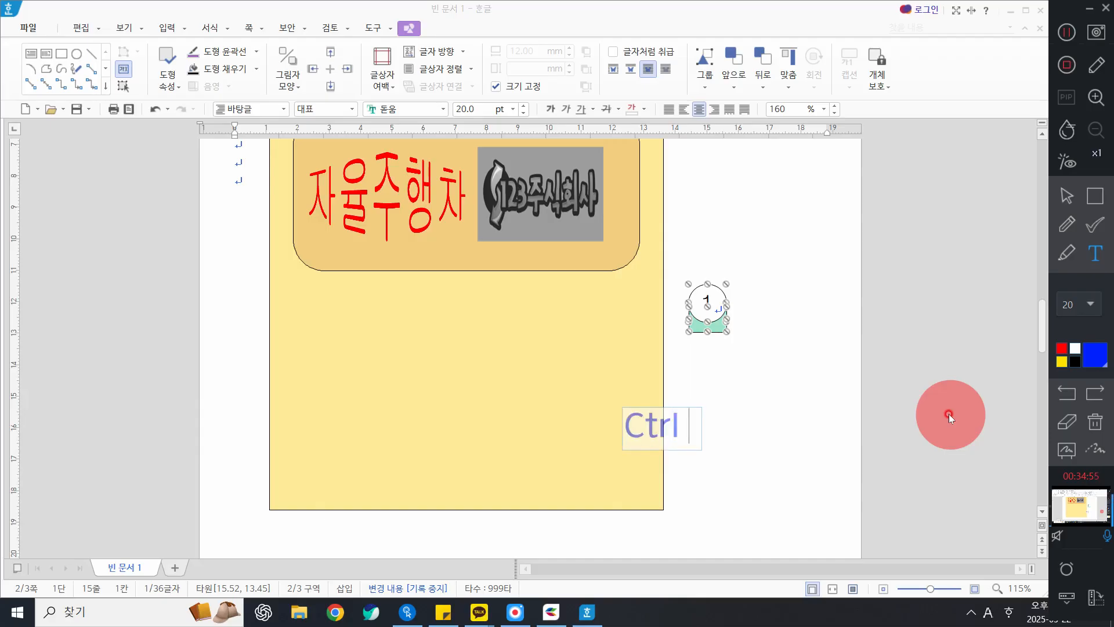
text(  +)
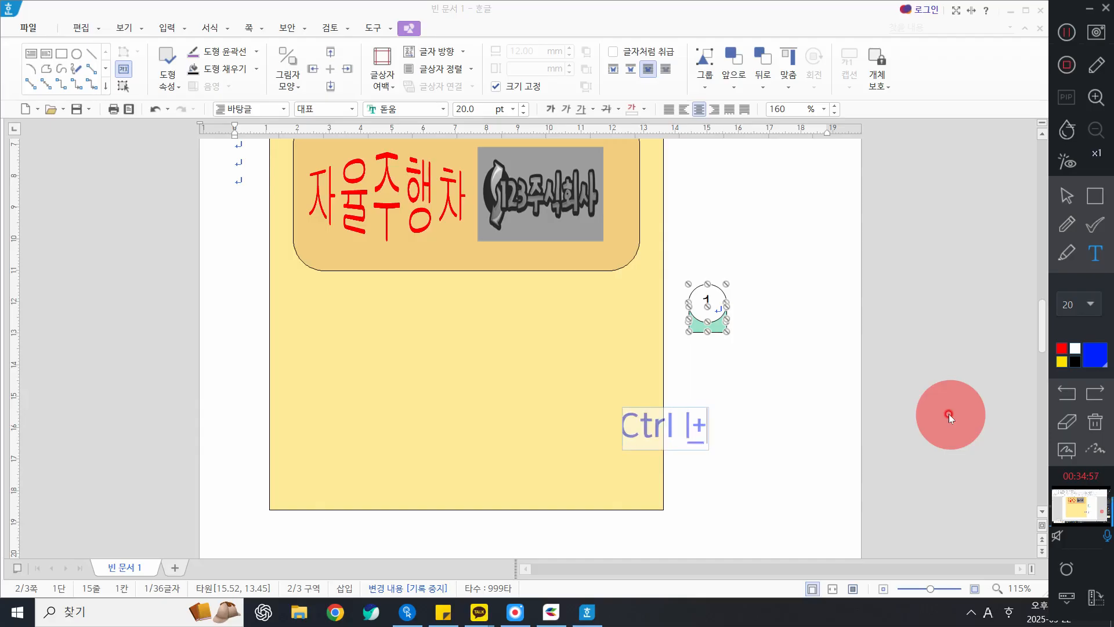
key(BackSpace)
key(BackSpace)
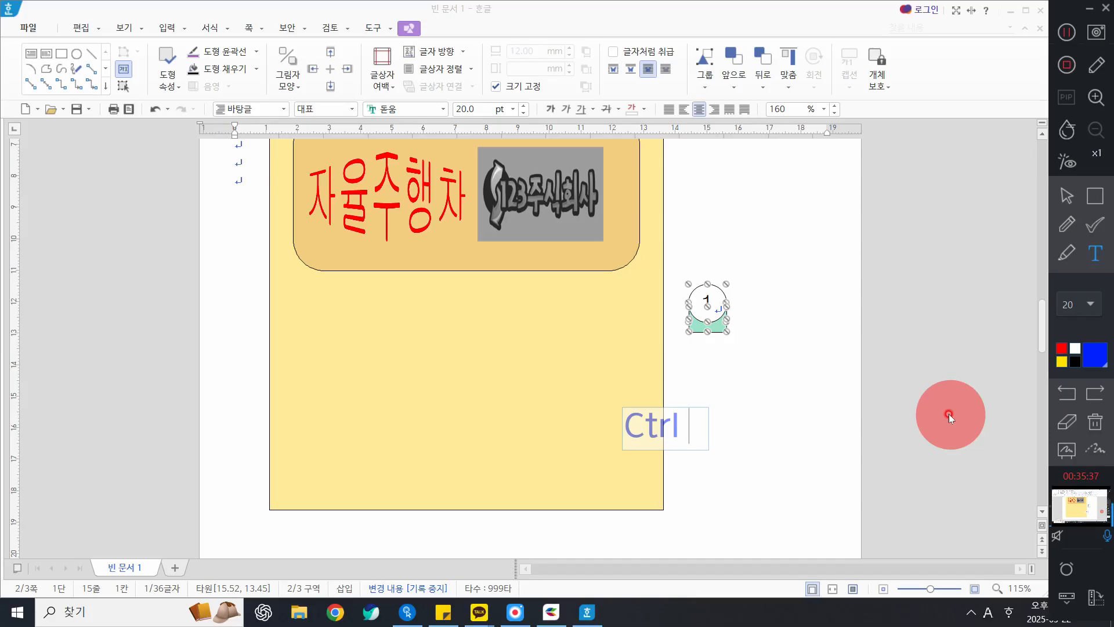
text(+)
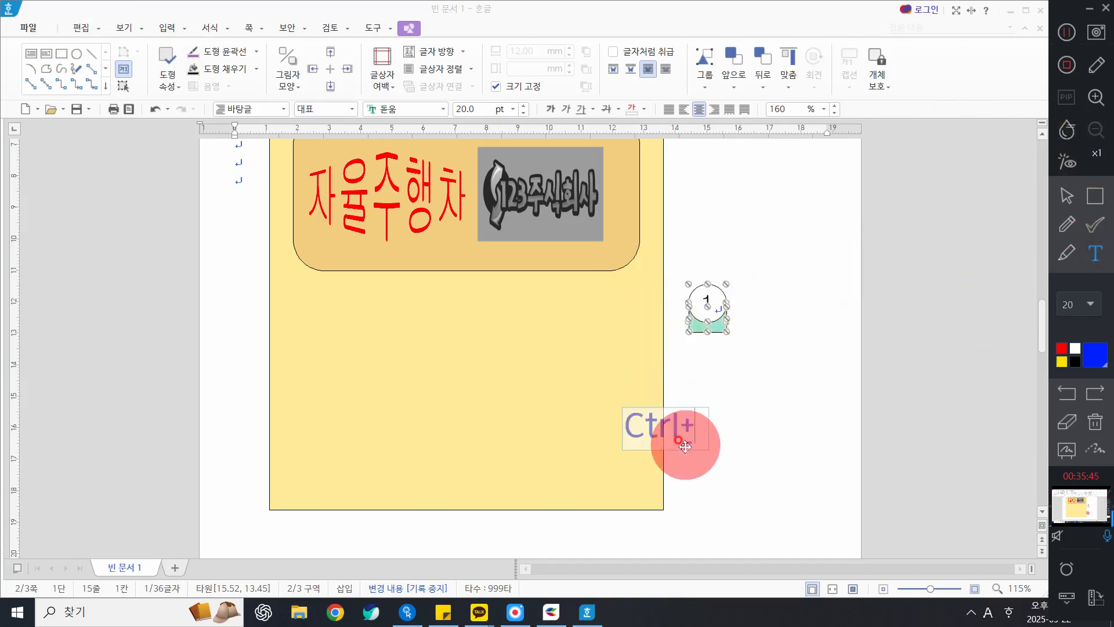
text(g)
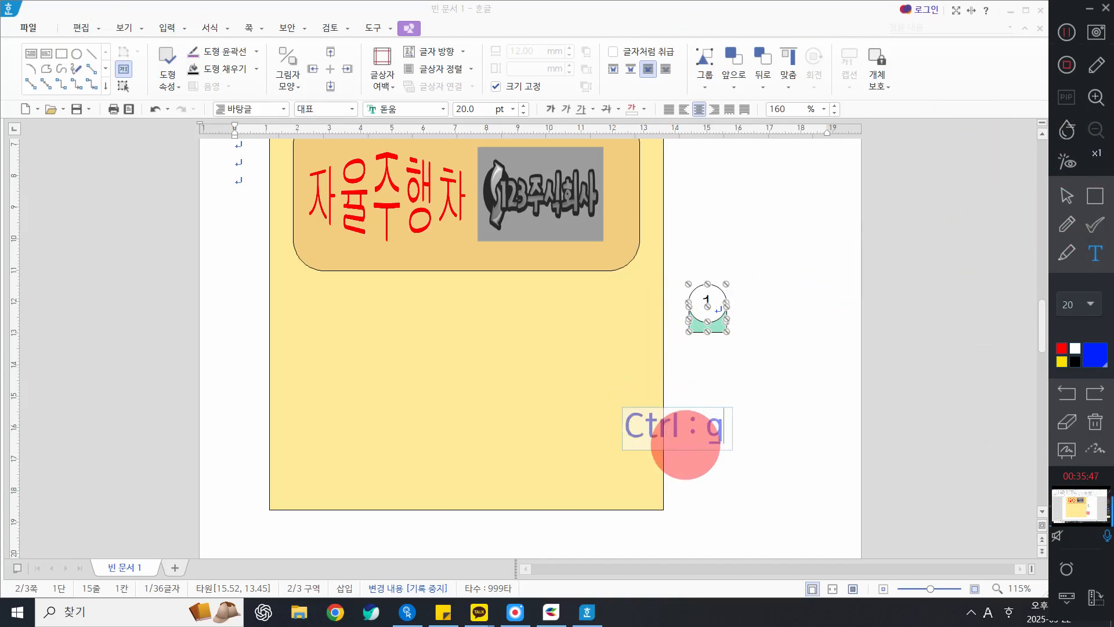
key(BackSpace)
key(BackSpace)
key(Hangul)
text(복사)
key(Return)
key(Hangul)
text(S)
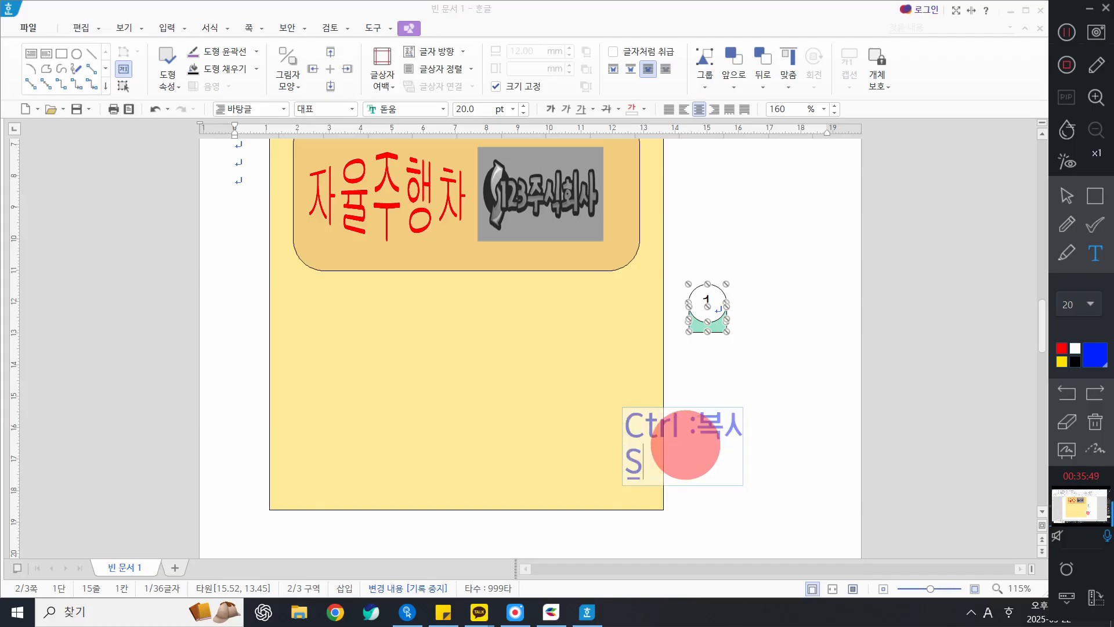
text(hi)
key(BackSpace)
text(fi)
key(BackSpace)
key(BackSpace)
text(uf)
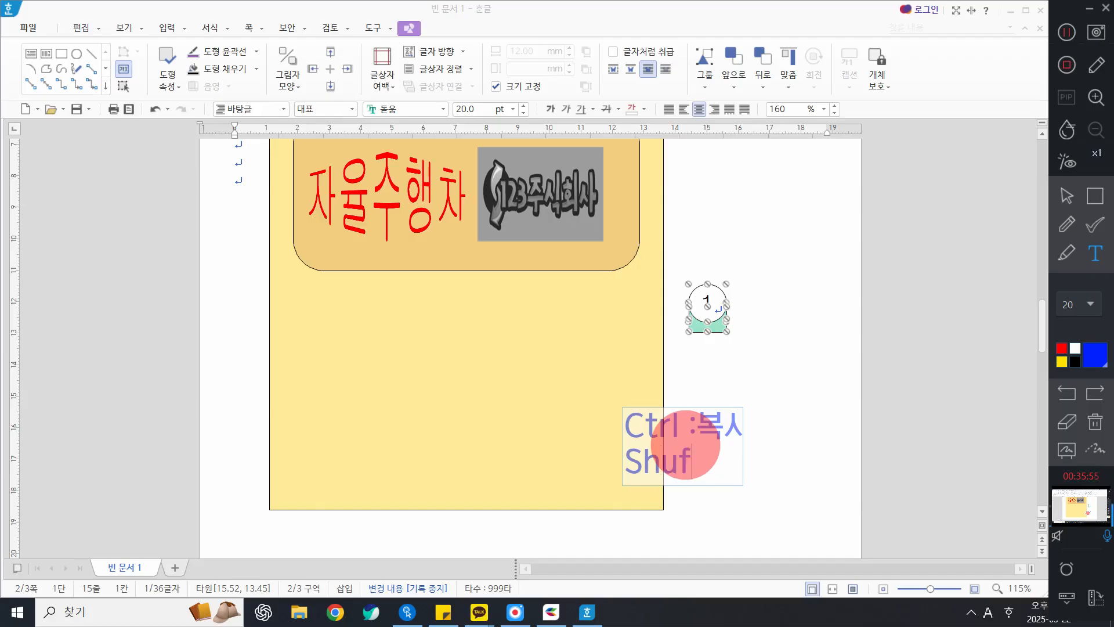
key(BackSpace)
text(ift : )
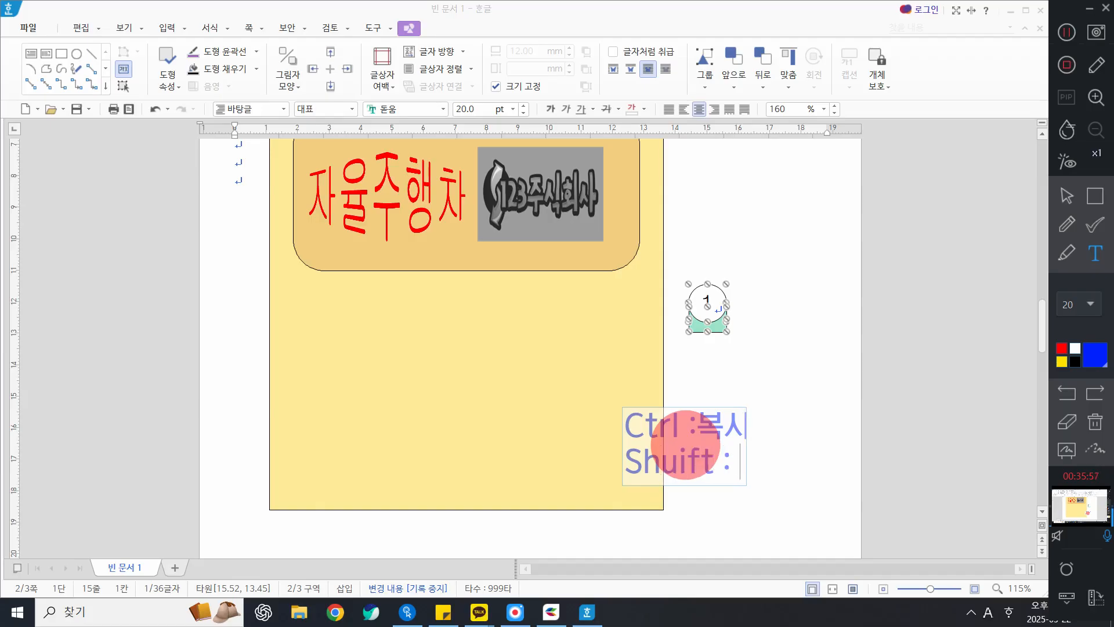
text(qh)
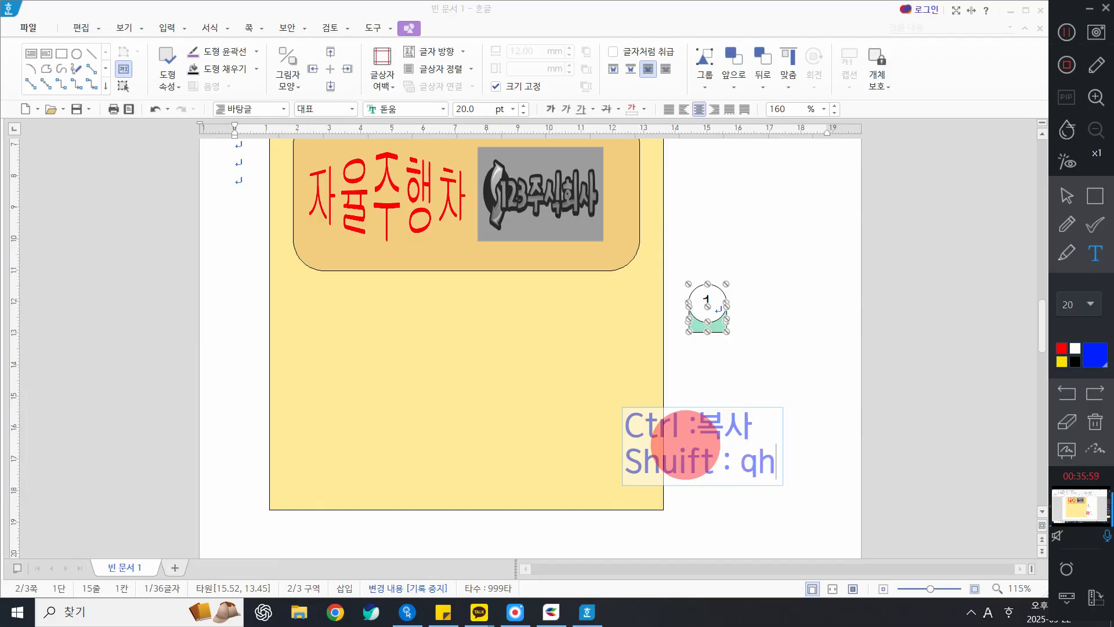
key(BackSpace)
text(n)
key(BackSpace)
key(BackSpace)
key(Hangul)
text(붙여)
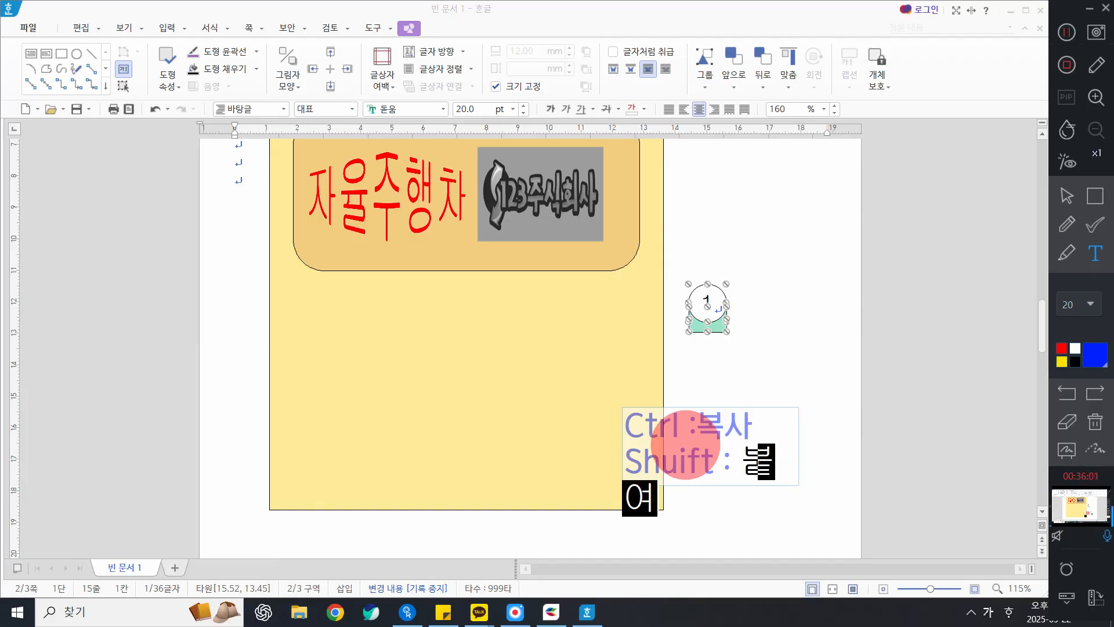
text(넣기)
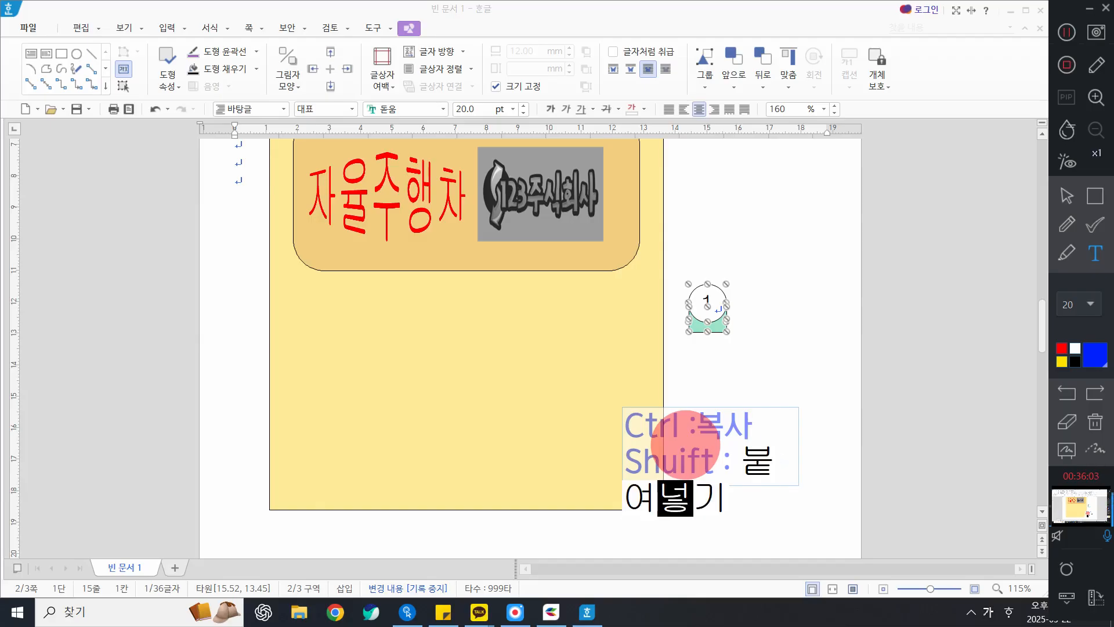
click(1005, 614)
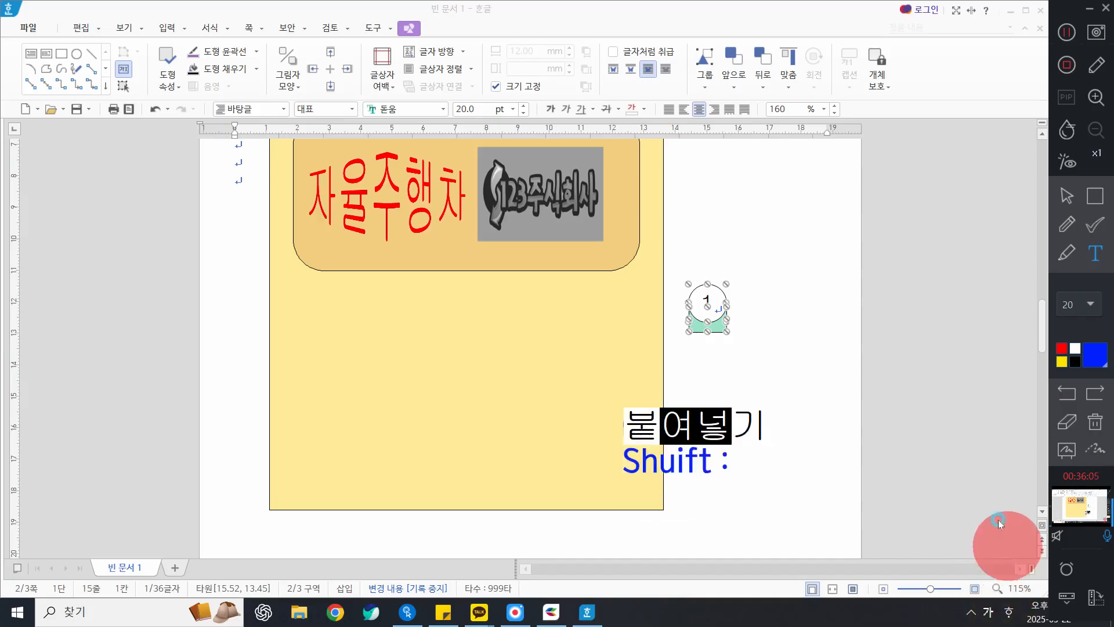
click(785, 444)
click(1008, 616)
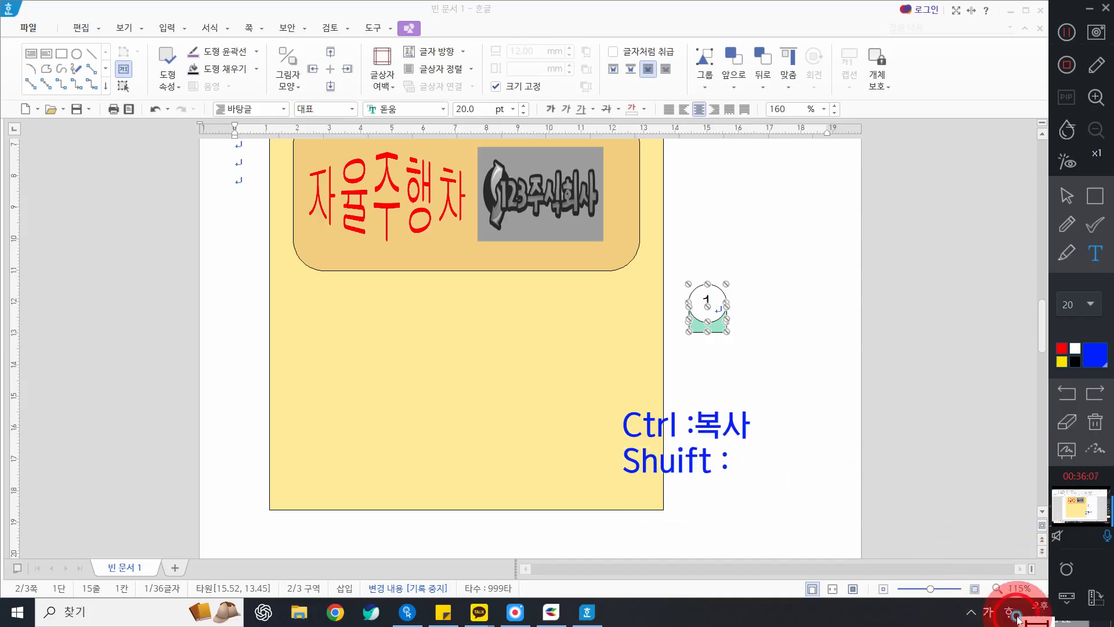
click(1067, 195)
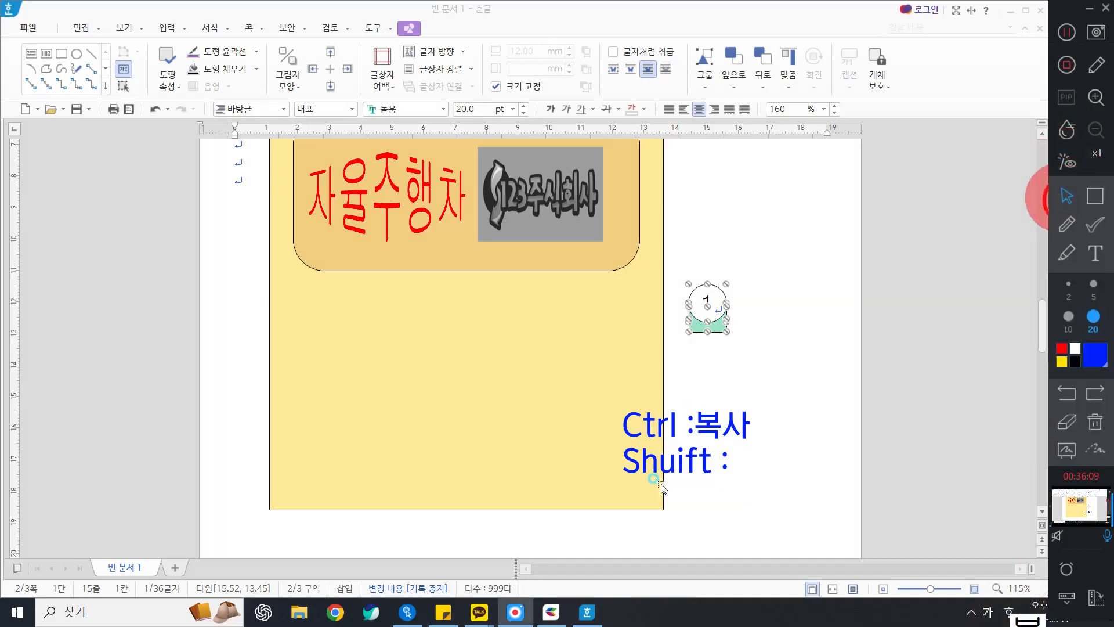
click(647, 495)
click(860, 432)
click(774, 423)
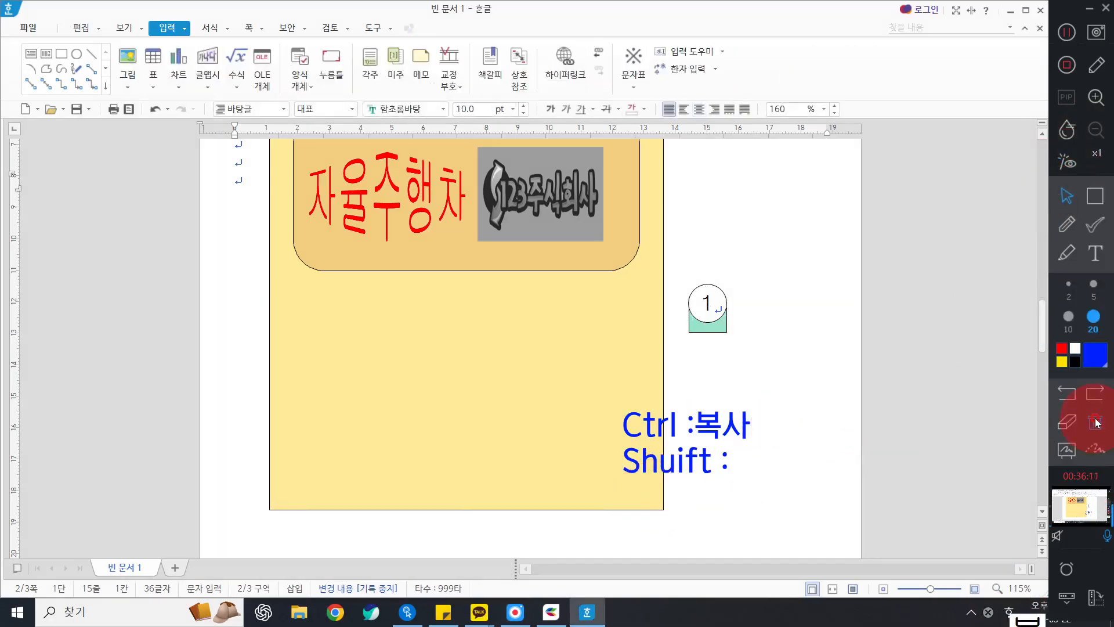
click(1095, 422)
click(1068, 196)
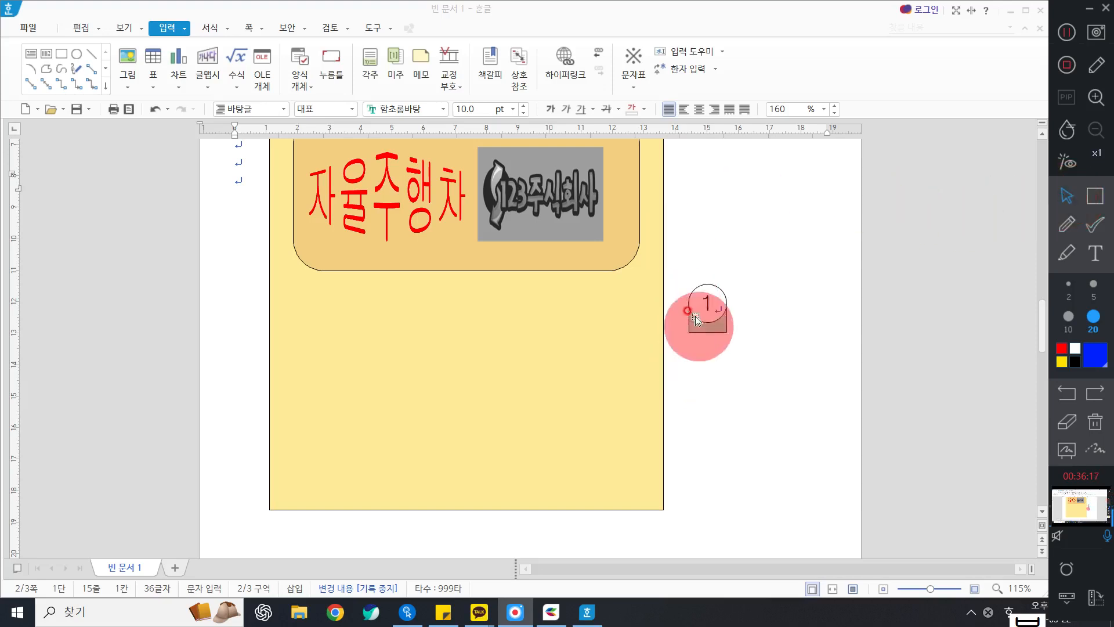
- Select both the small circle numbered 1 and the mint-green rectangle beneath it
click(719, 325)
shift+click(718, 328)
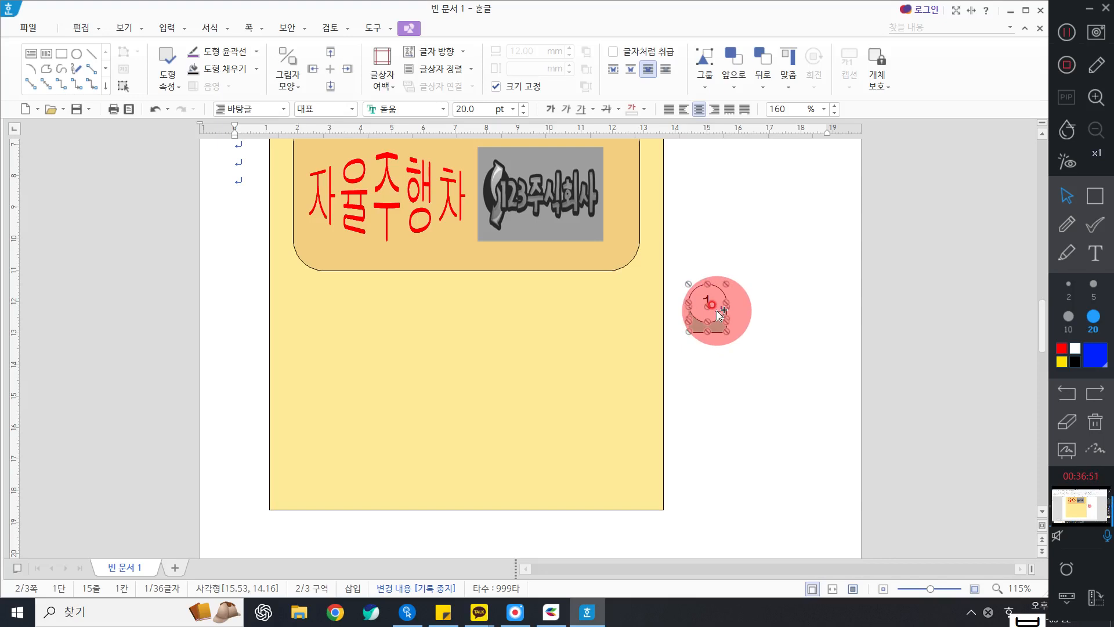
drag(721, 313, 723, 471)
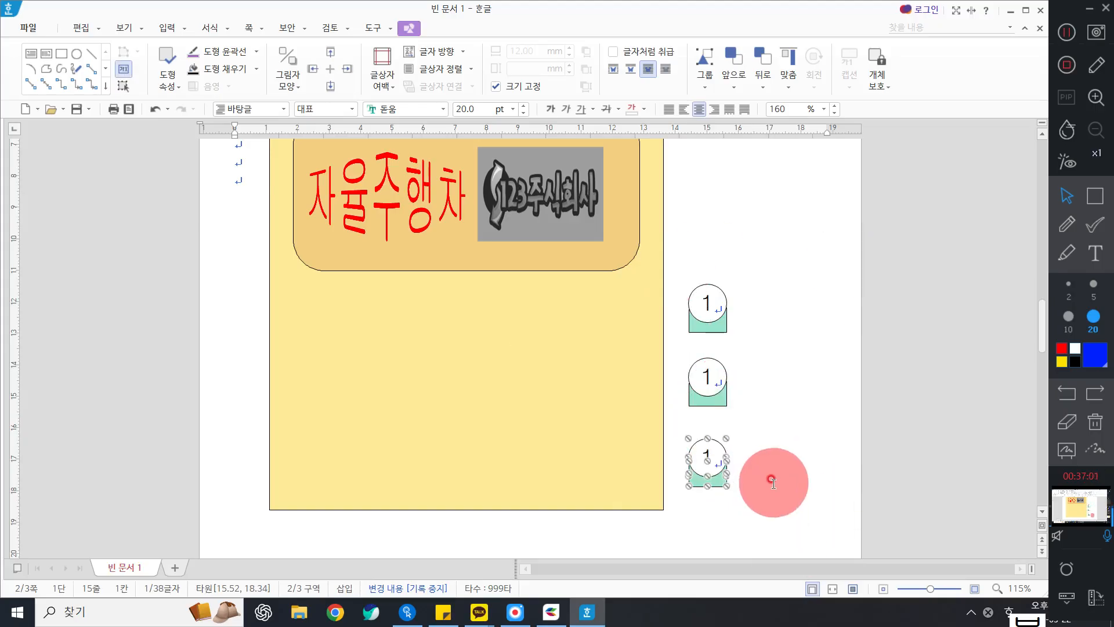
key(ctrl+z)
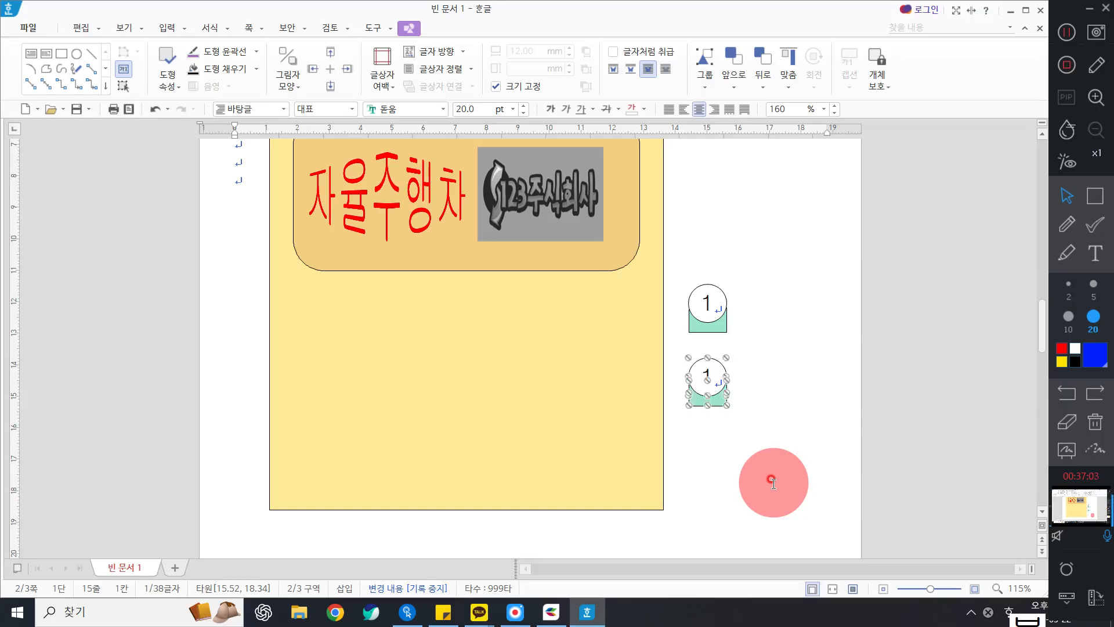
key(ctrl+z)
drag(713, 299, 723, 339)
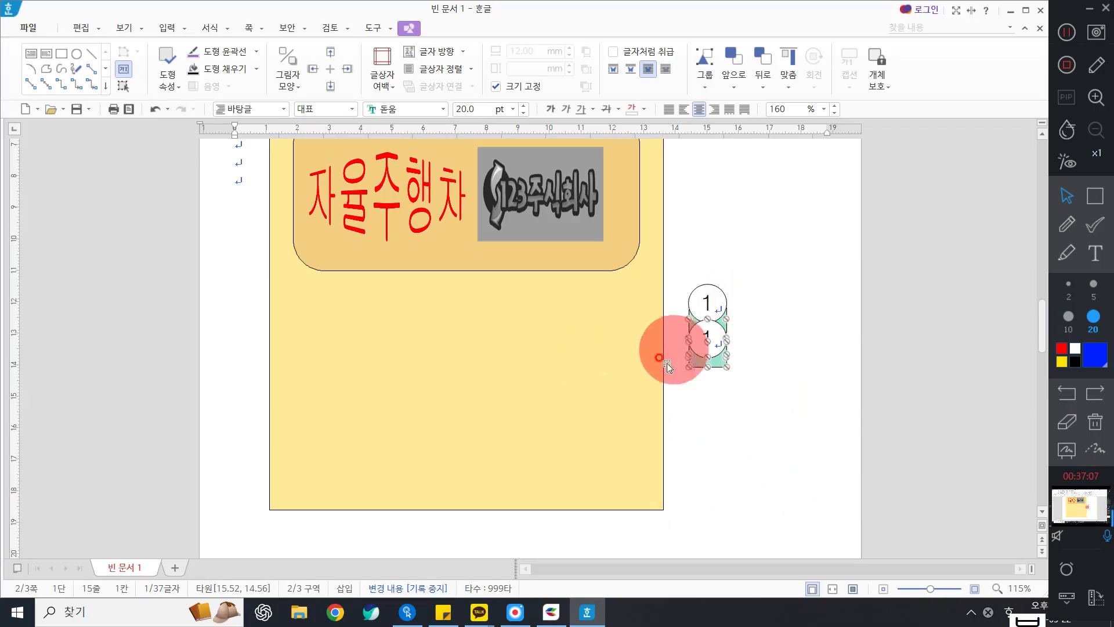
click(154, 110)
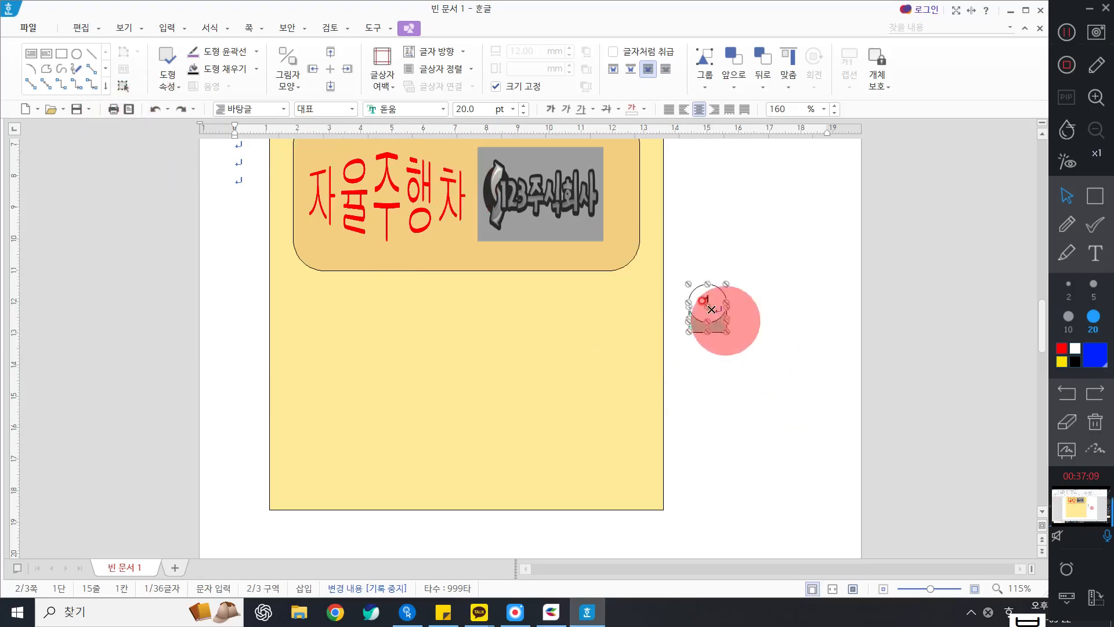
- Duplicate the numbered circle and its mint-green rectangle straight down twice, making a column of three spaced labels, and deselect them
drag(715, 304, 714, 461)
click(847, 405)
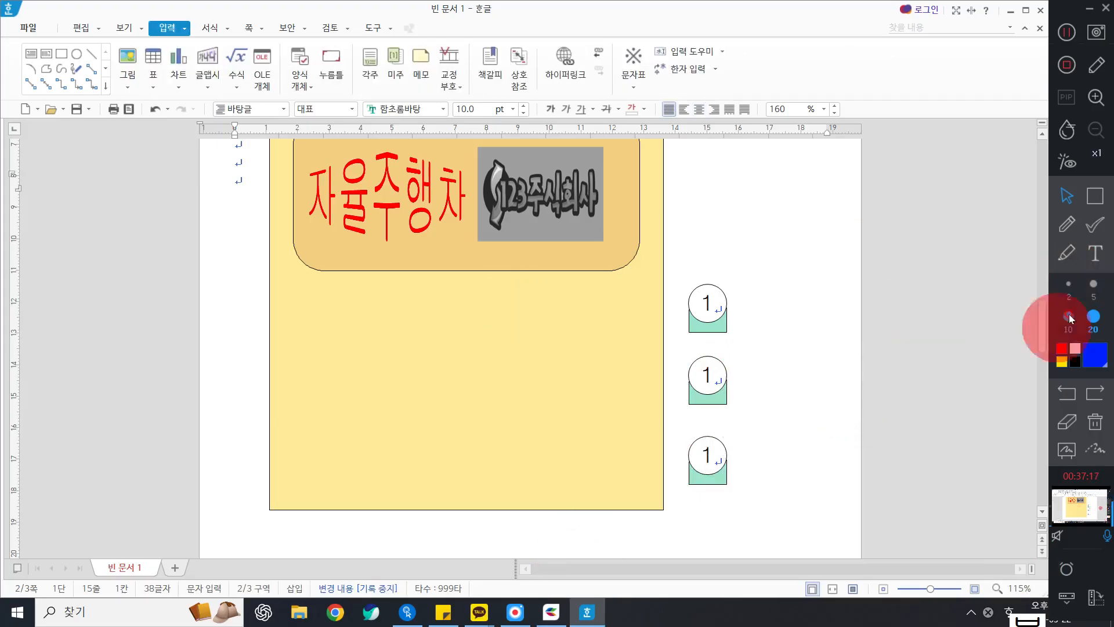
click(1067, 224)
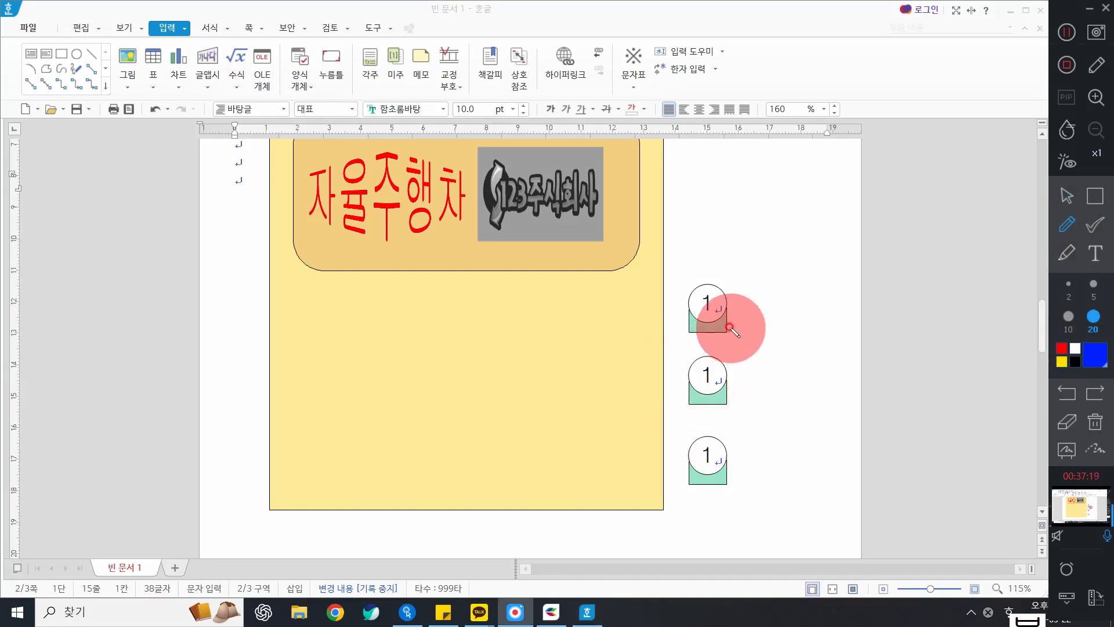
drag(725, 325, 720, 363)
mouse_move(717, 407)
mouse_down()
mouse_move(732, 424)
mouse_move(719, 449)
mouse_move(740, 442)
mouse_move(723, 431)
mouse_up()
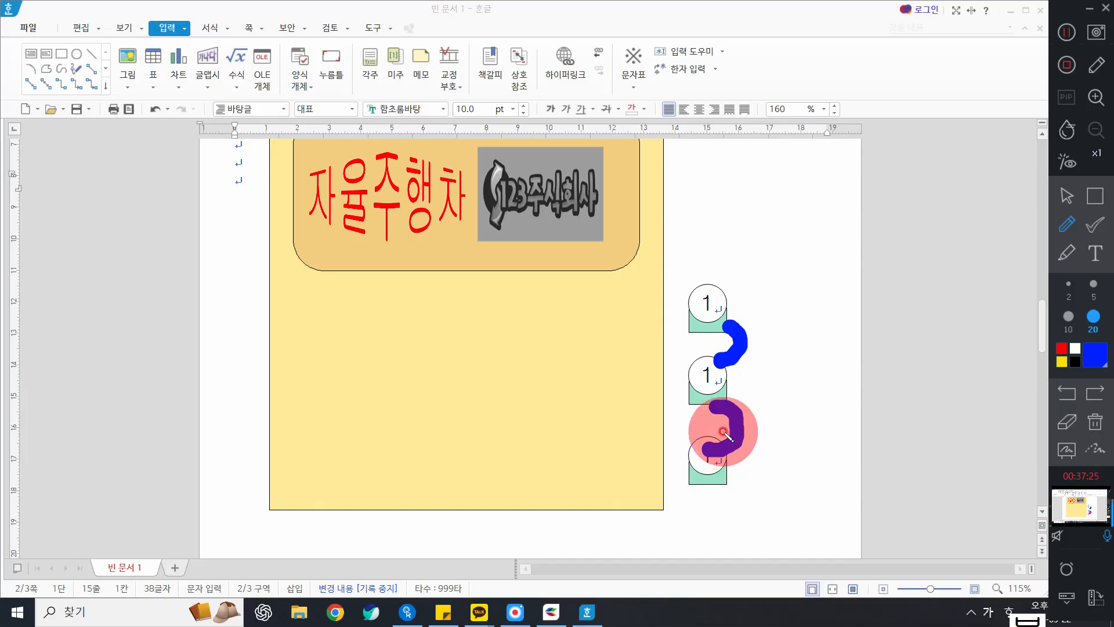
key(ctrl+z)
key(ctrl+z)
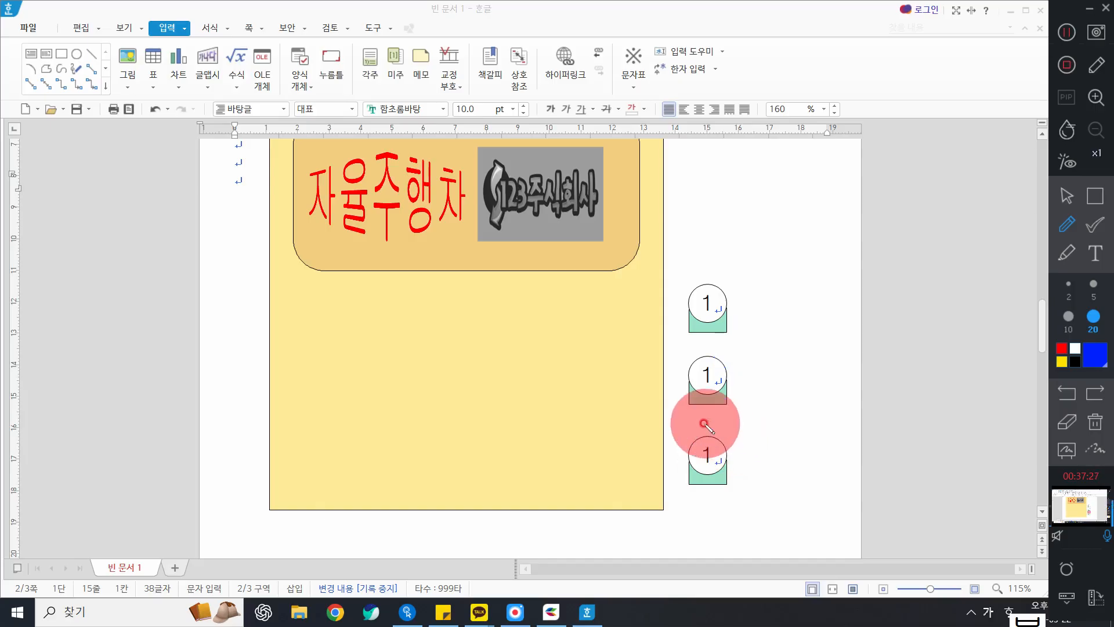
click(1066, 195)
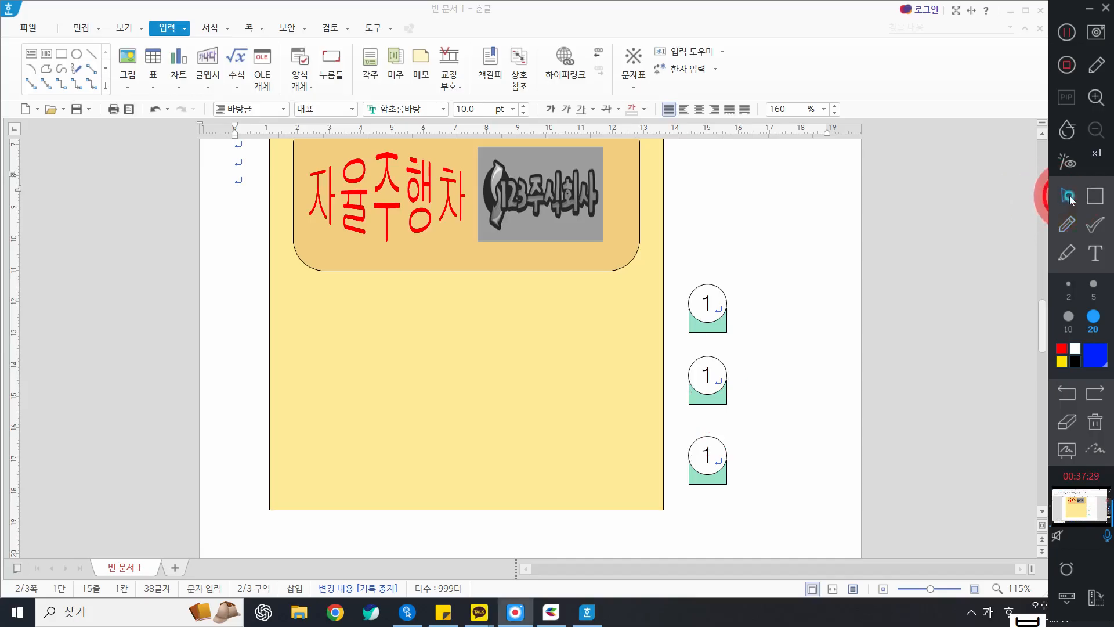
- Change the number in the middle circle to 2 and the number in the lowest circle to 3
double_click(708, 376)
text(2)
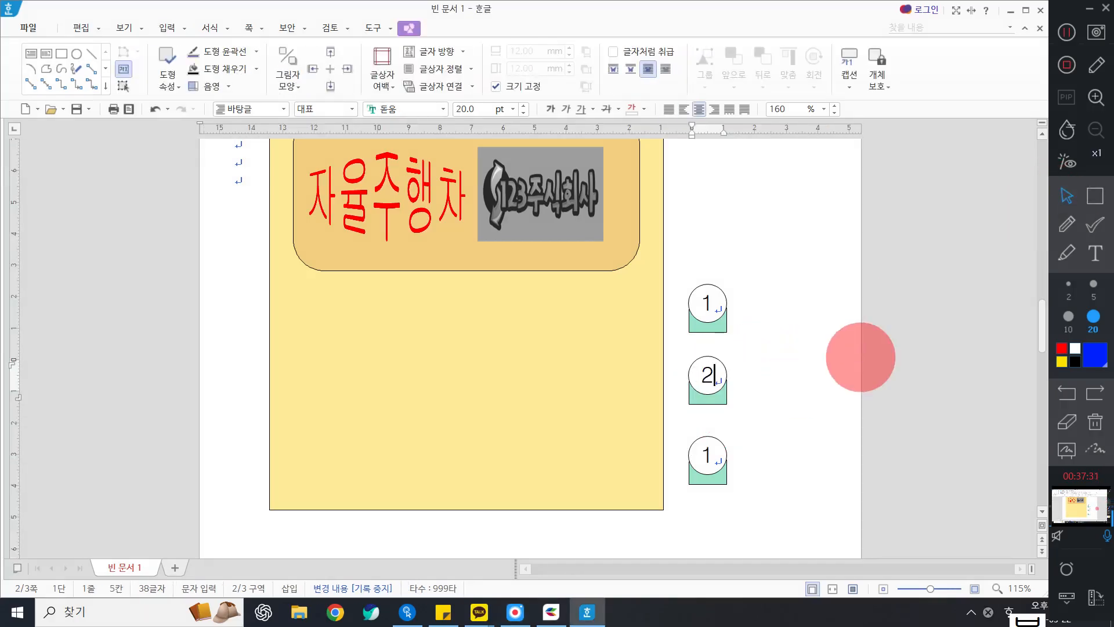
double_click(707, 453)
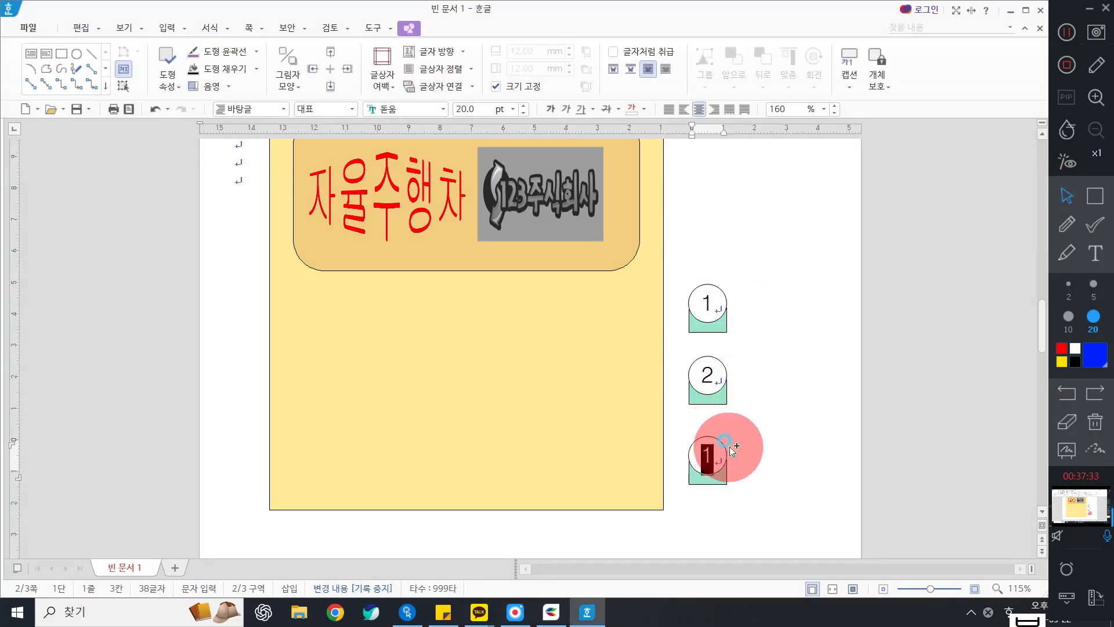
text(3)
- Fill the rectangle beneath the circle numbered 2 with light lime green
click(712, 404)
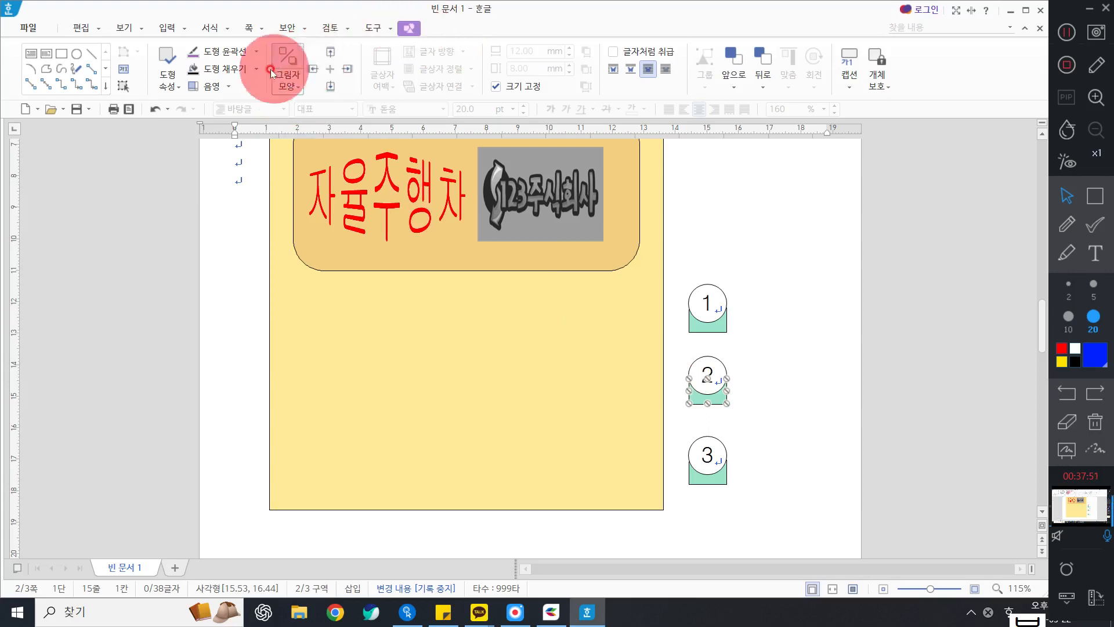
click(254, 69)
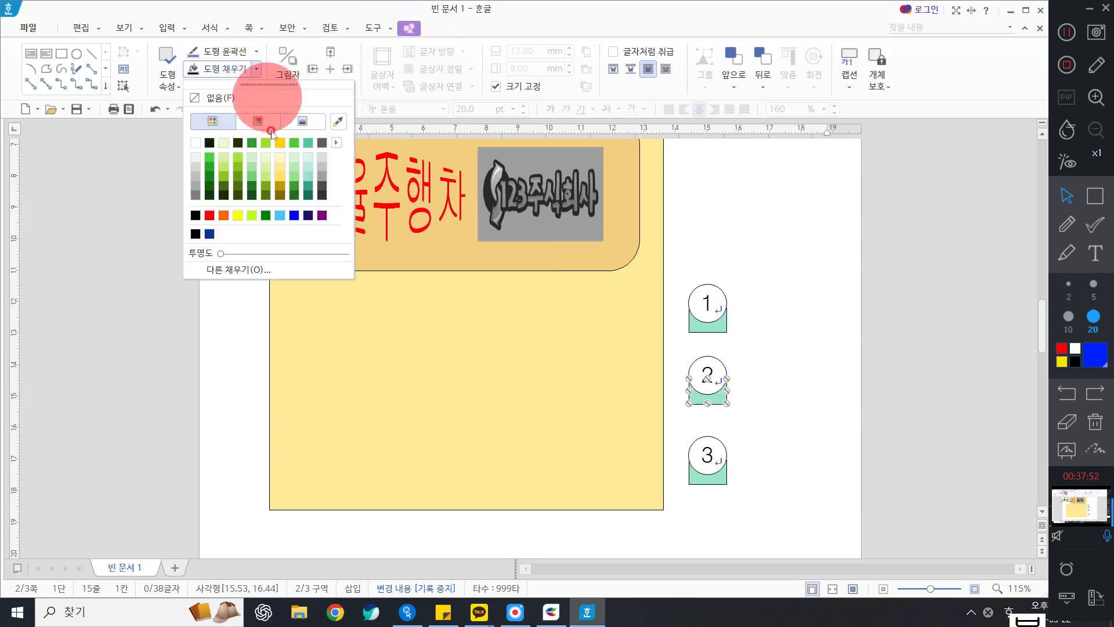
click(265, 177)
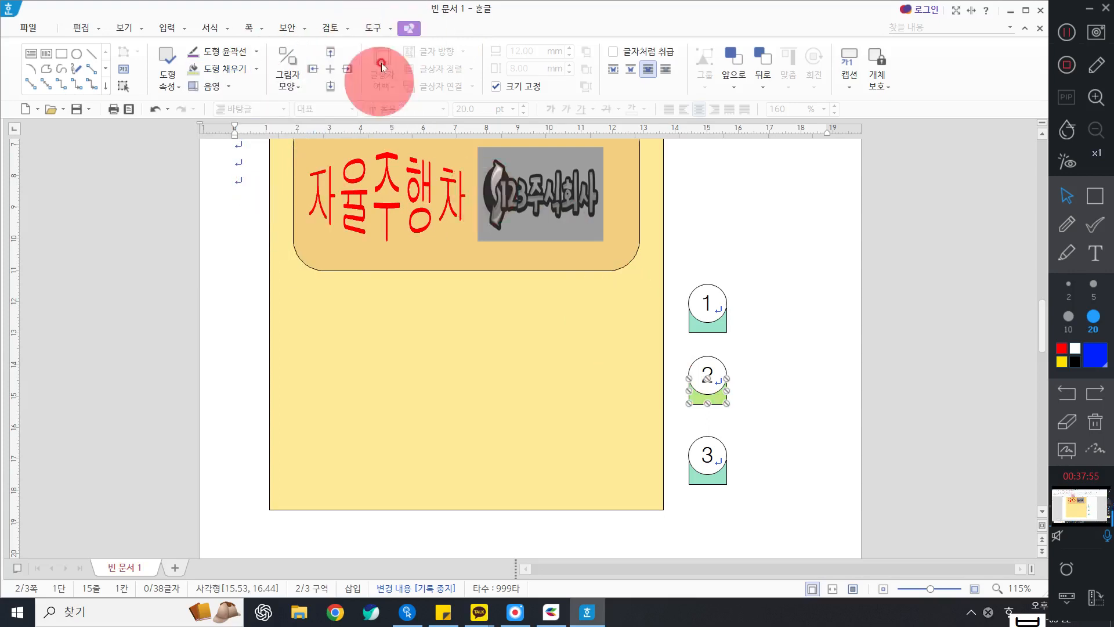
- Fill the rectangle beneath the circle numbered 3 with medium green and deselect it
click(713, 479)
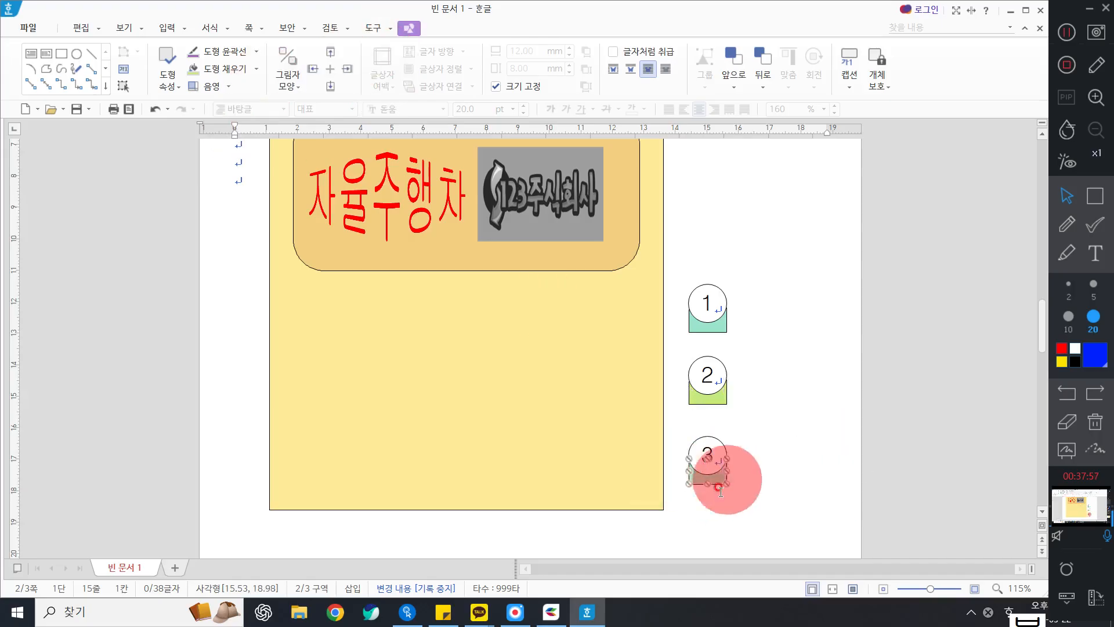
click(256, 68)
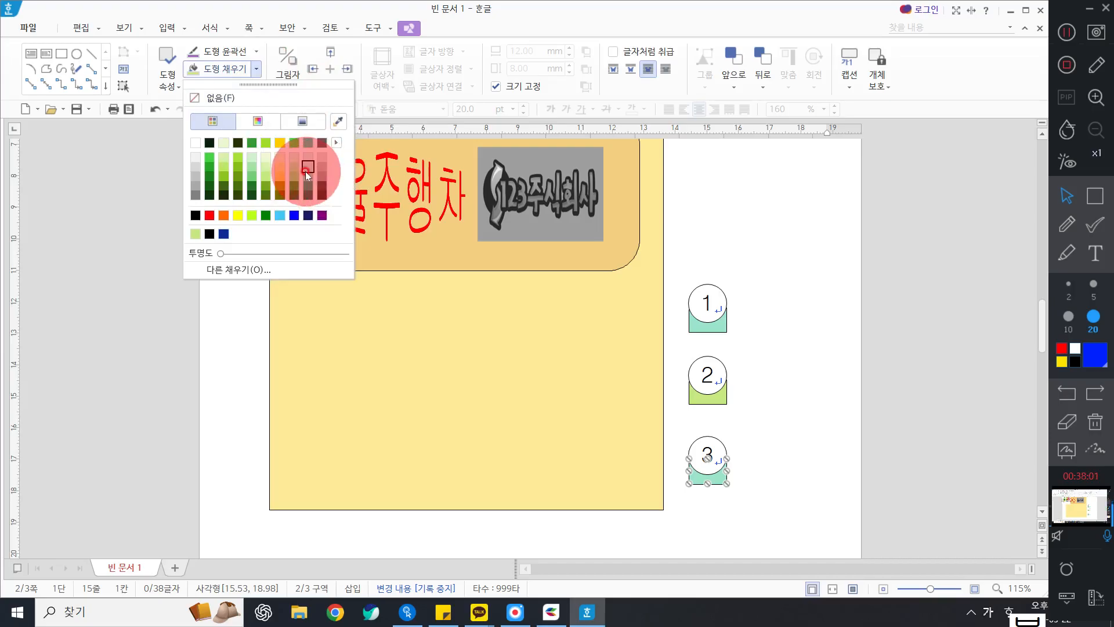
click(309, 175)
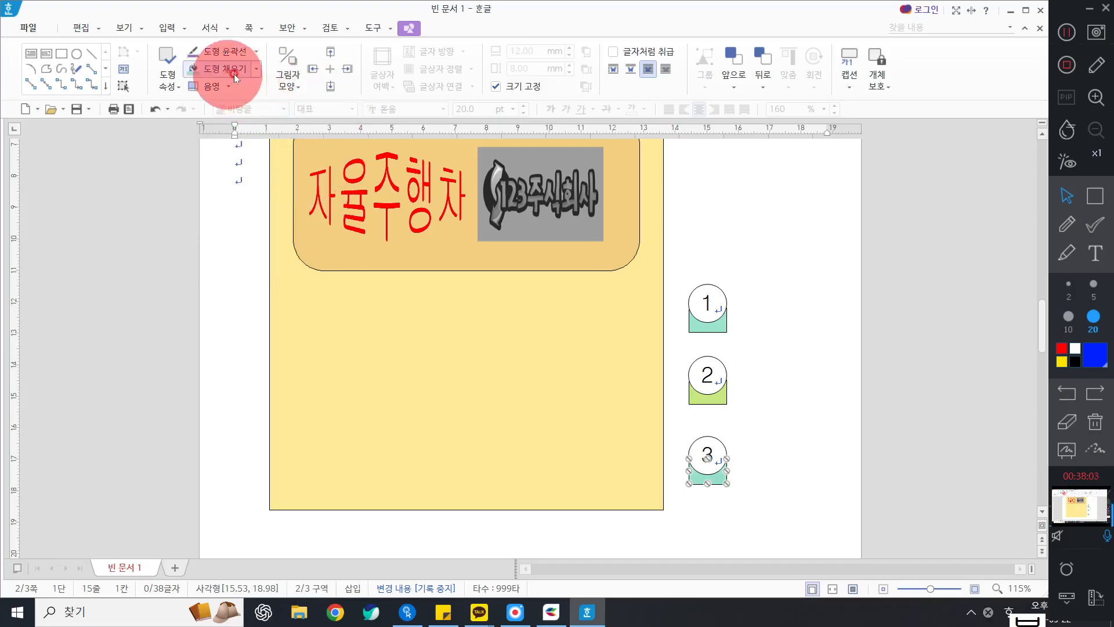
click(256, 69)
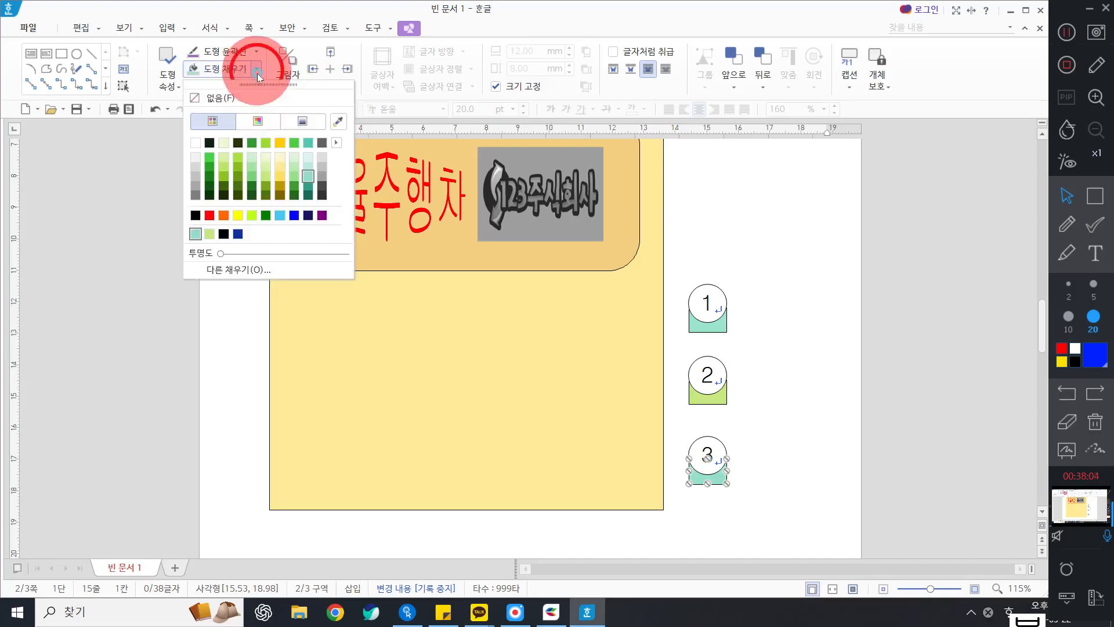
click(262, 178)
click(790, 395)
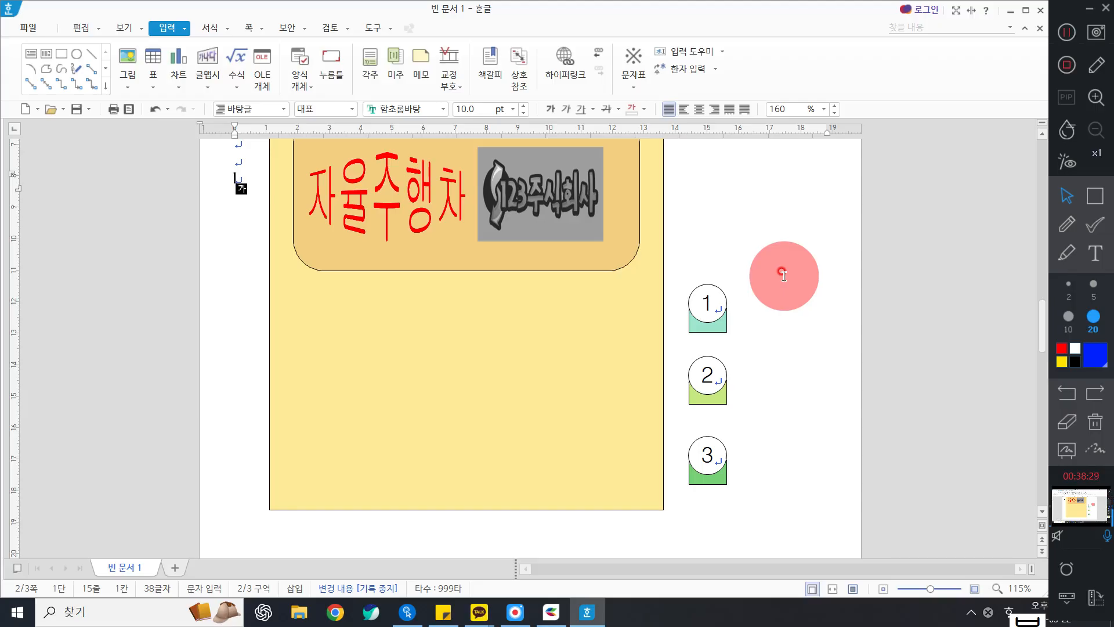
- Select all three numbered circles with their rectangles and move them together into the yellow box, beneath the start of the red title
click(703, 289)
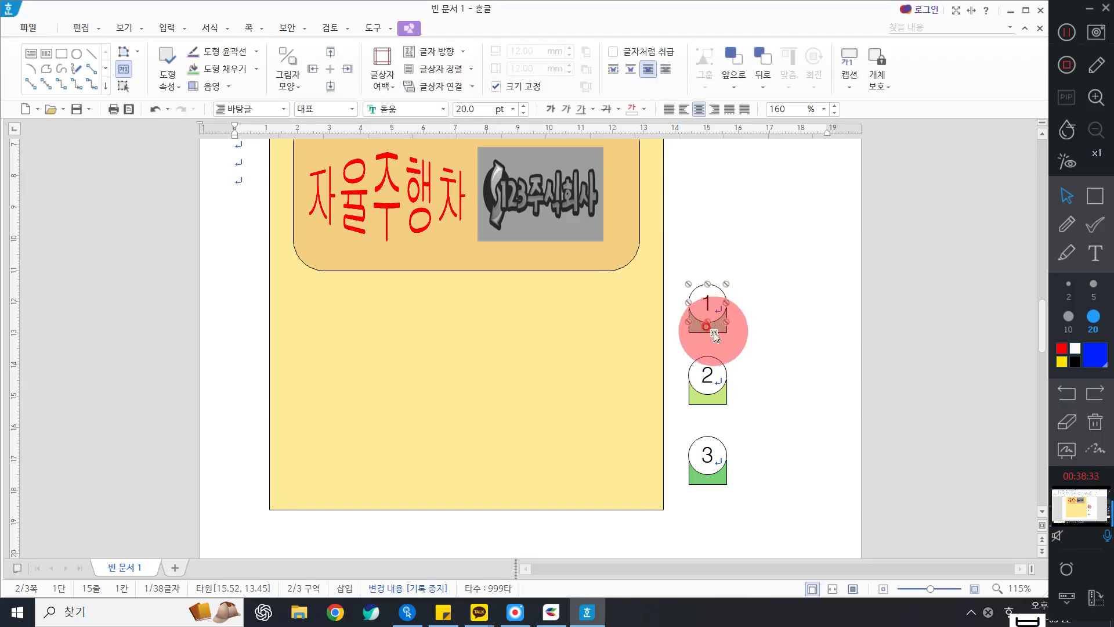
shift+click(720, 400)
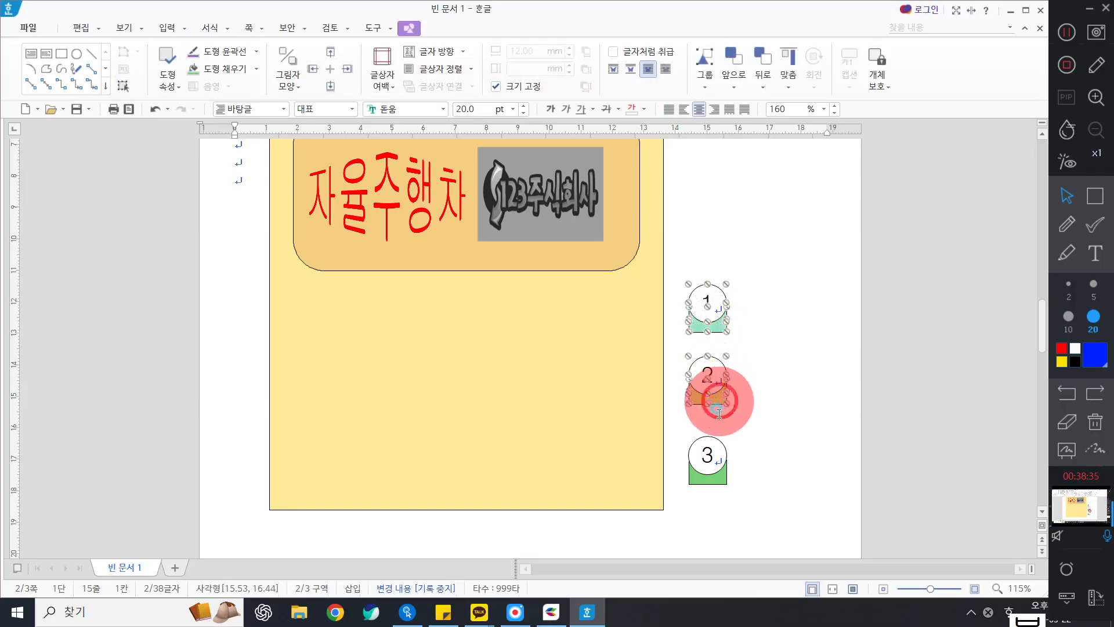
shift+click(713, 458)
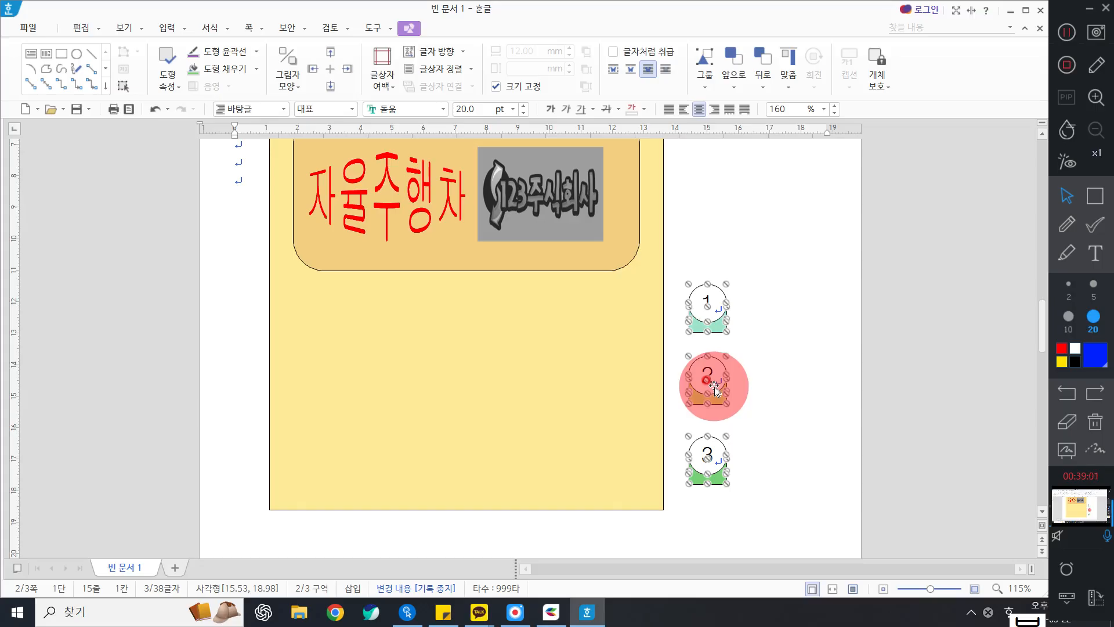
drag(714, 386, 321, 383)
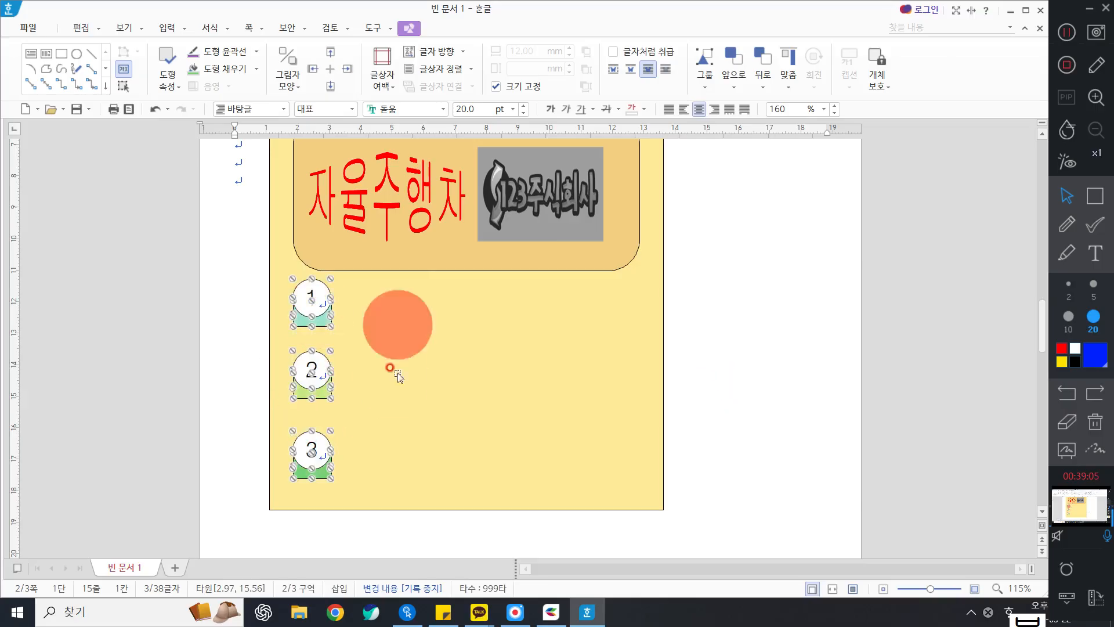
click(761, 320)
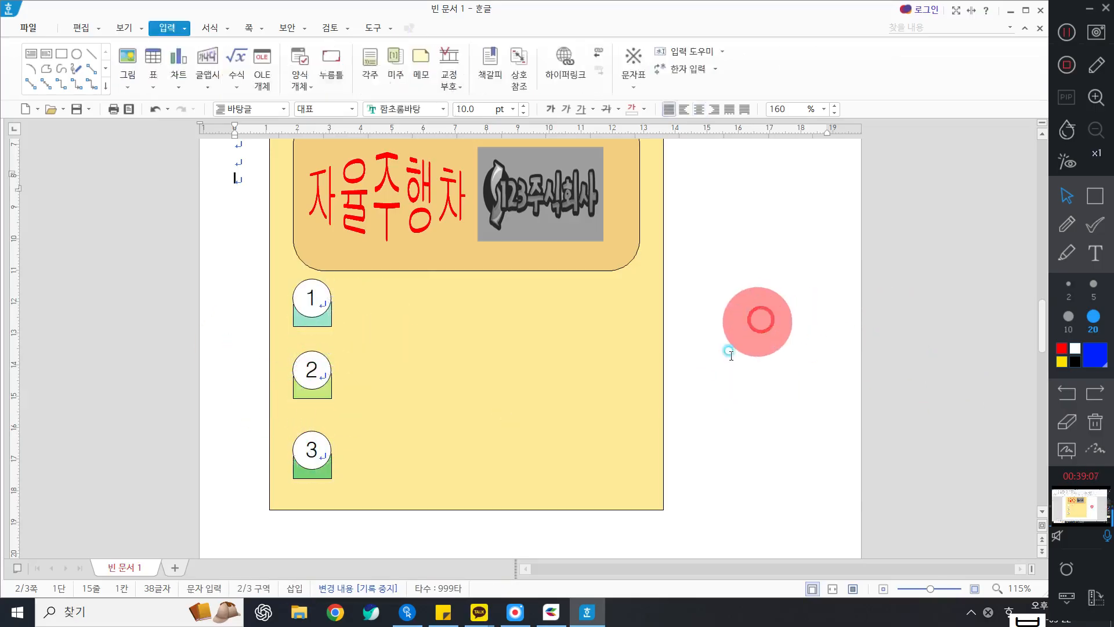
- Draw a rectangle about 96 mm wide and 15 mm high beside the circle numbered 1, and shift it slightly down
scroll(740, 402, up, 2)
scroll(740, 402, up, 1)
scroll(741, 402, down, 2)
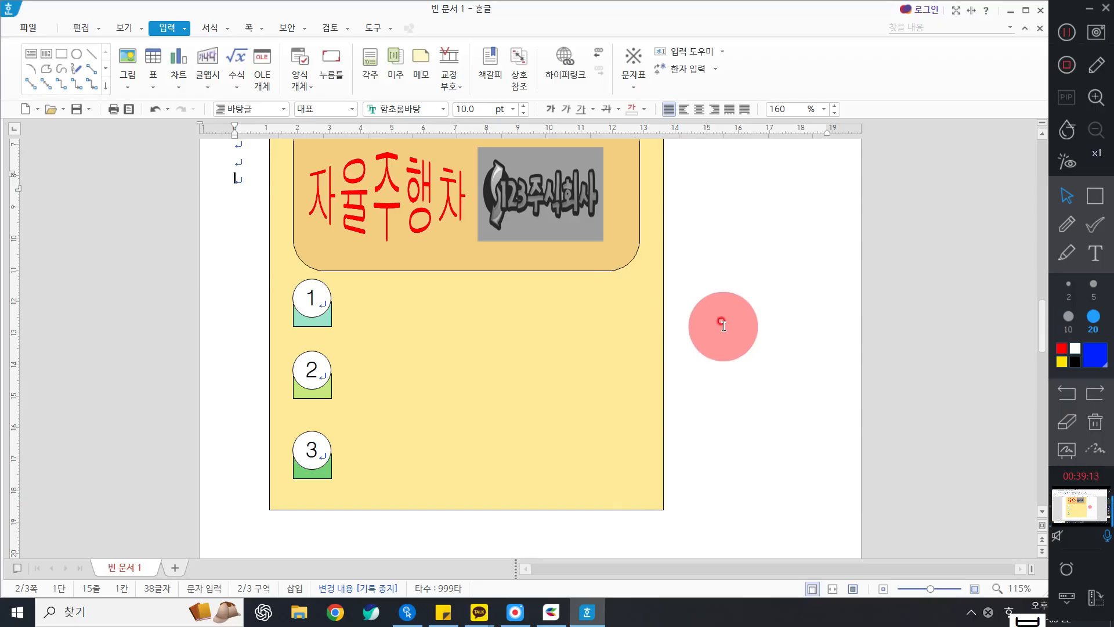
click(750, 329)
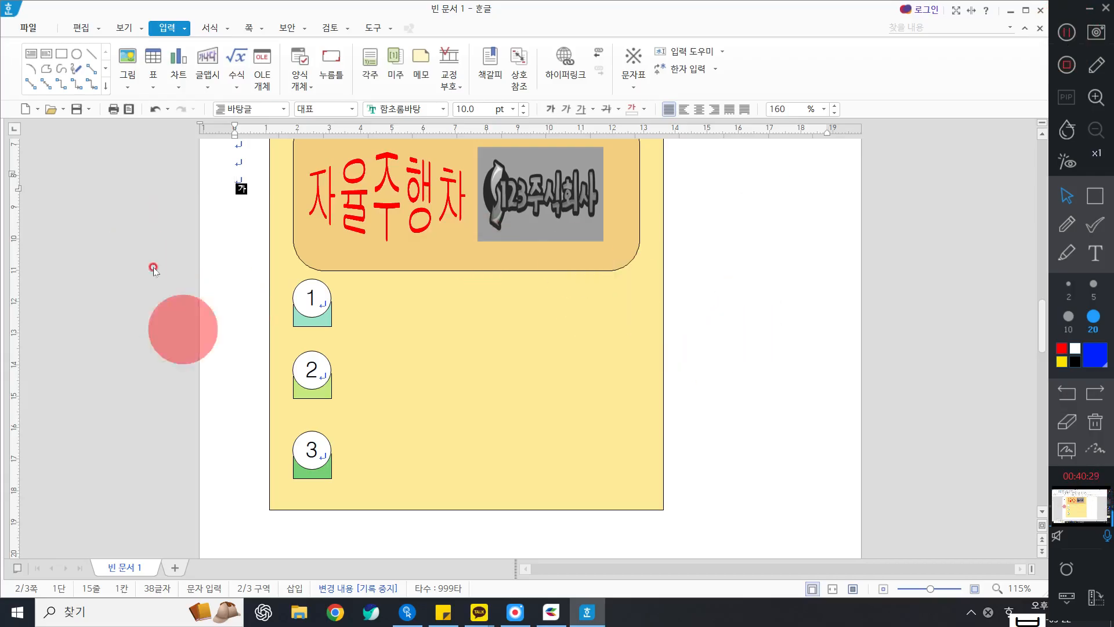
click(167, 33)
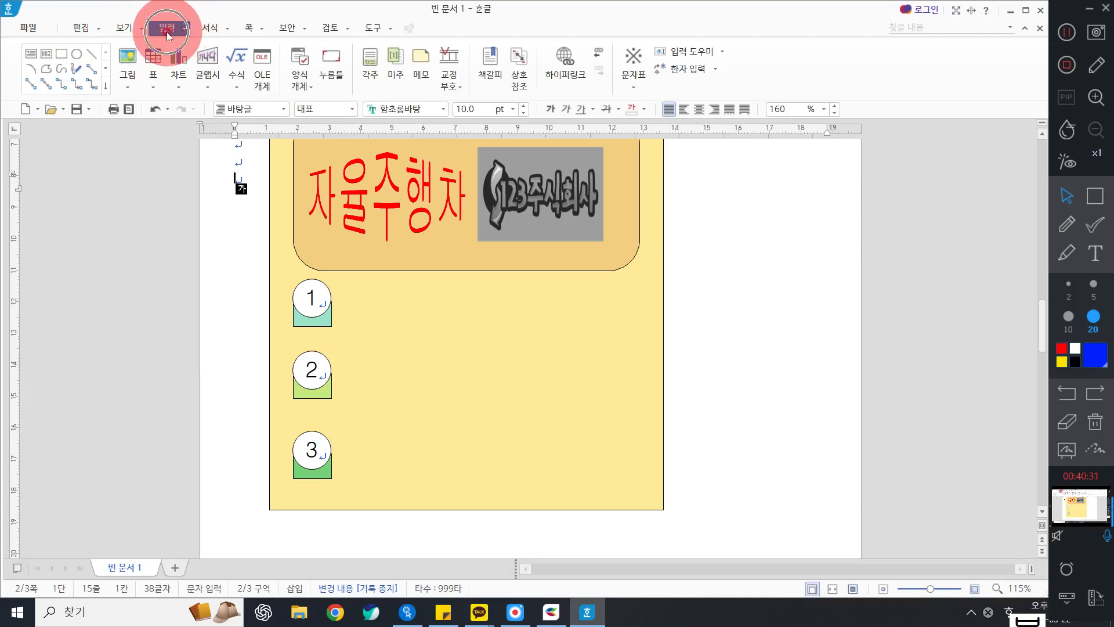
click(62, 54)
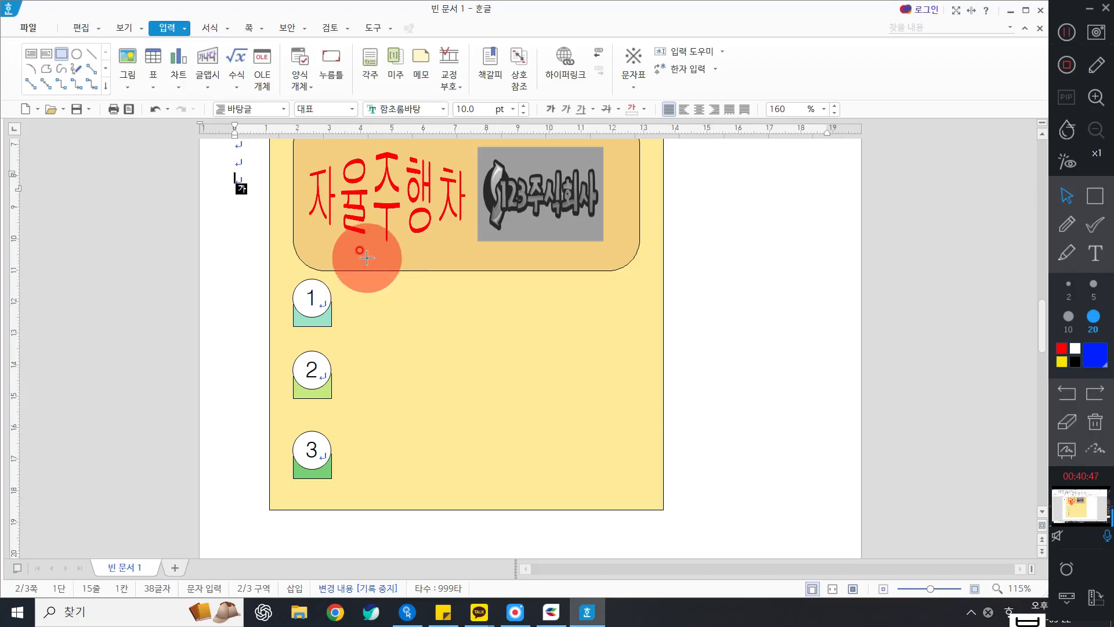
drag(340, 281, 643, 328)
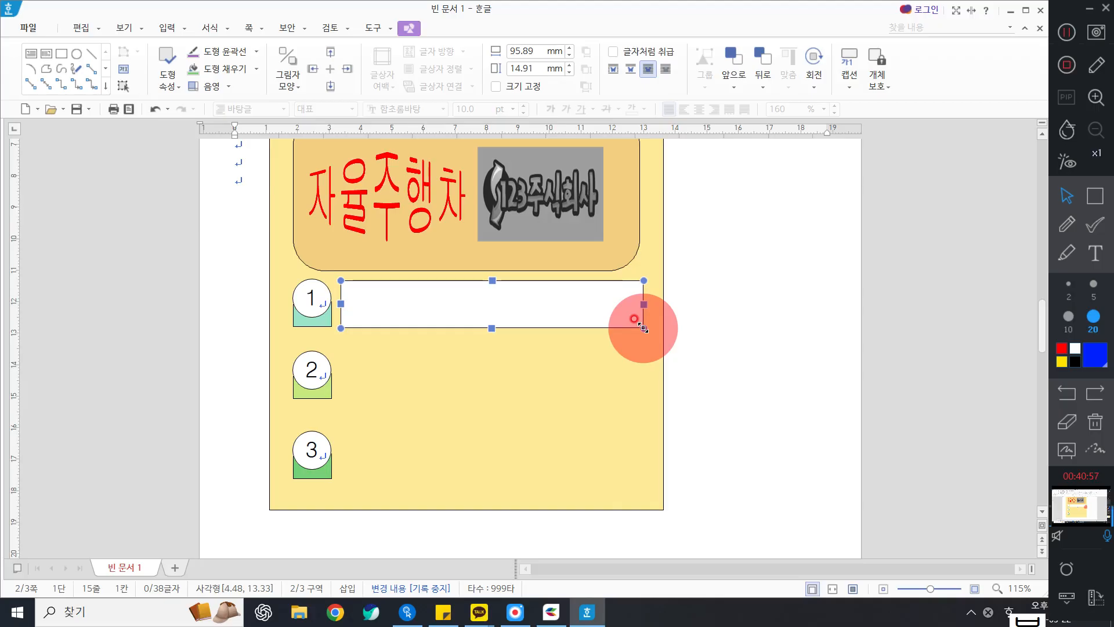
drag(441, 303, 446, 308)
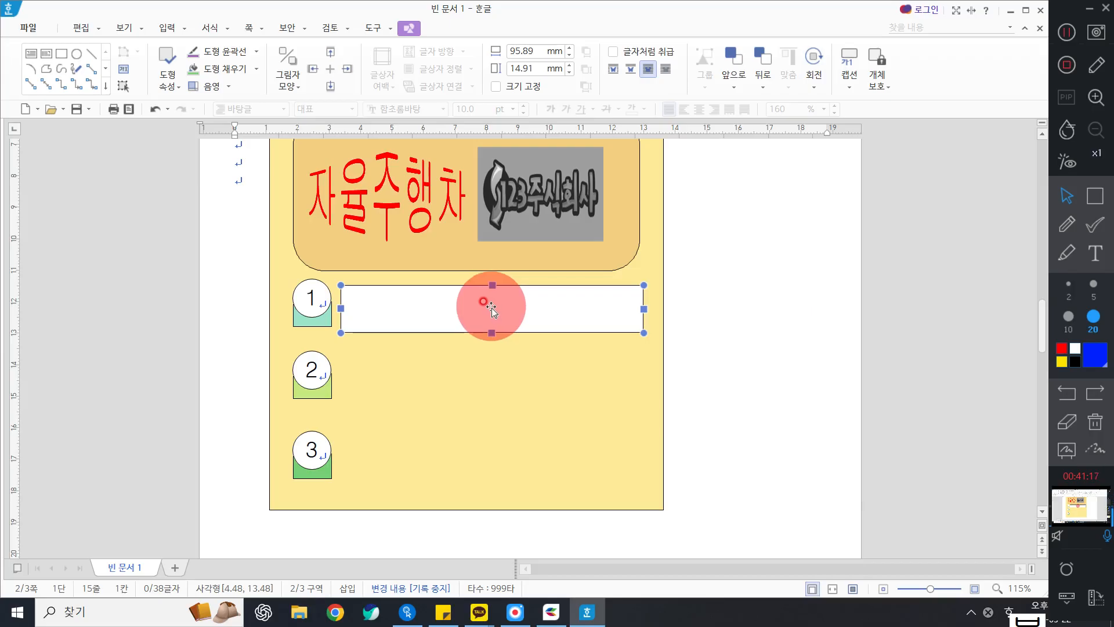
click(299, 322)
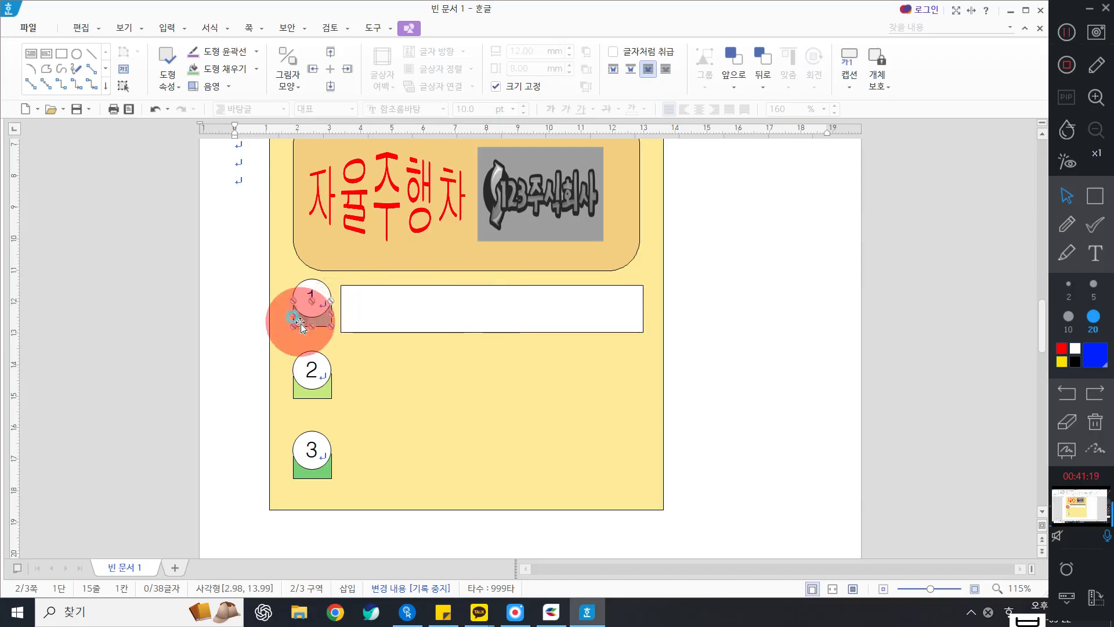
click(496, 312)
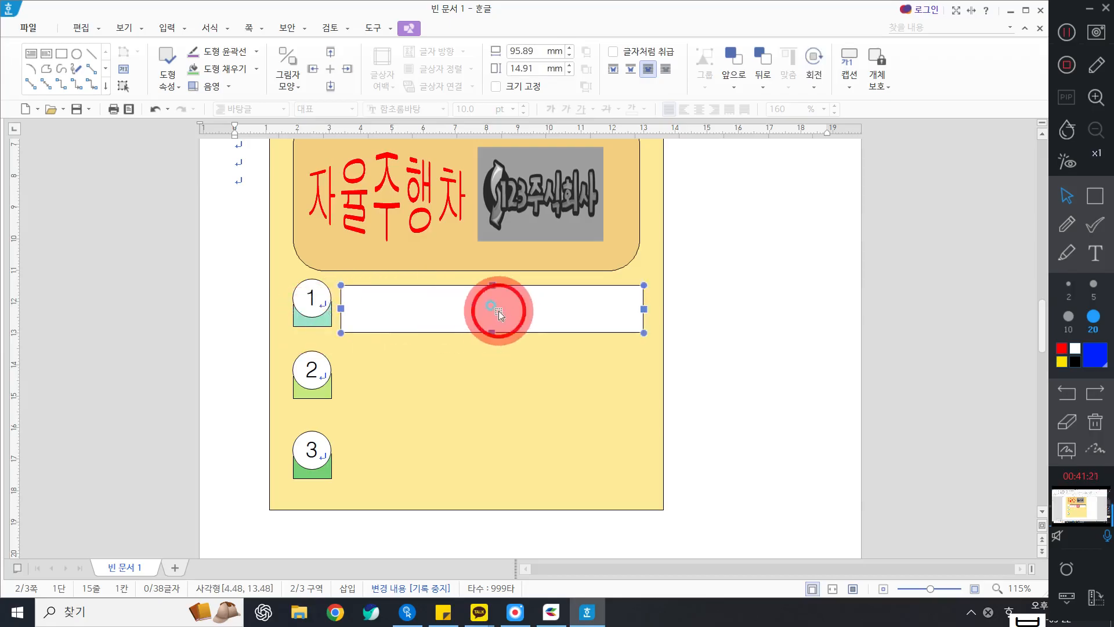
click(454, 257)
- Make the rectangle beside circle 1 a text box and enter "라이다 : 주변 환경 360도 인식" in it
click(427, 304)
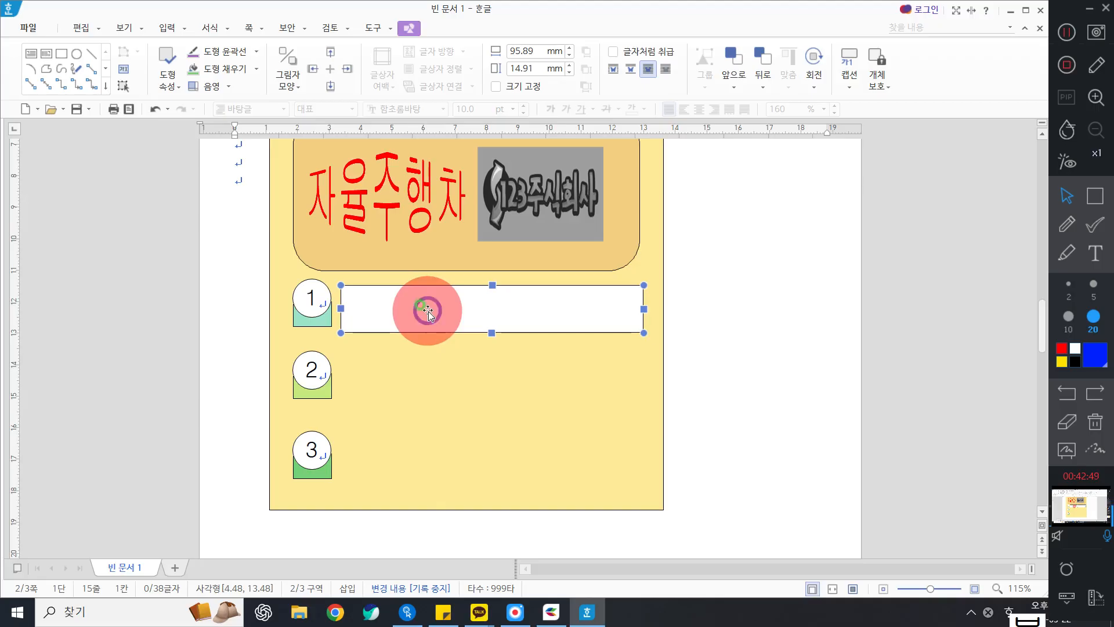
right_click(428, 311)
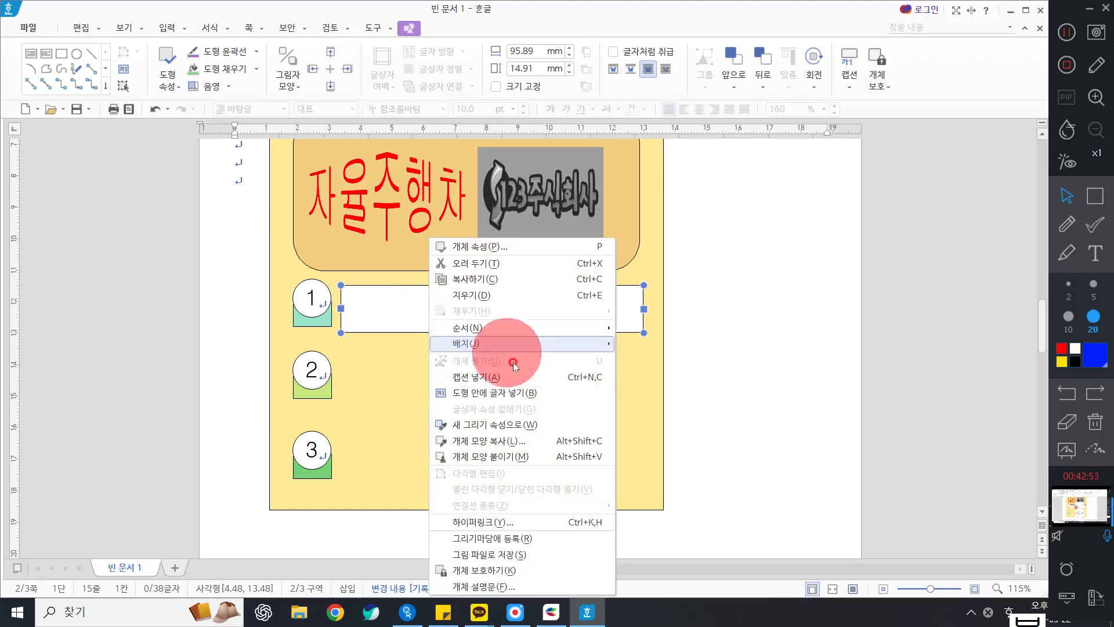
click(535, 394)
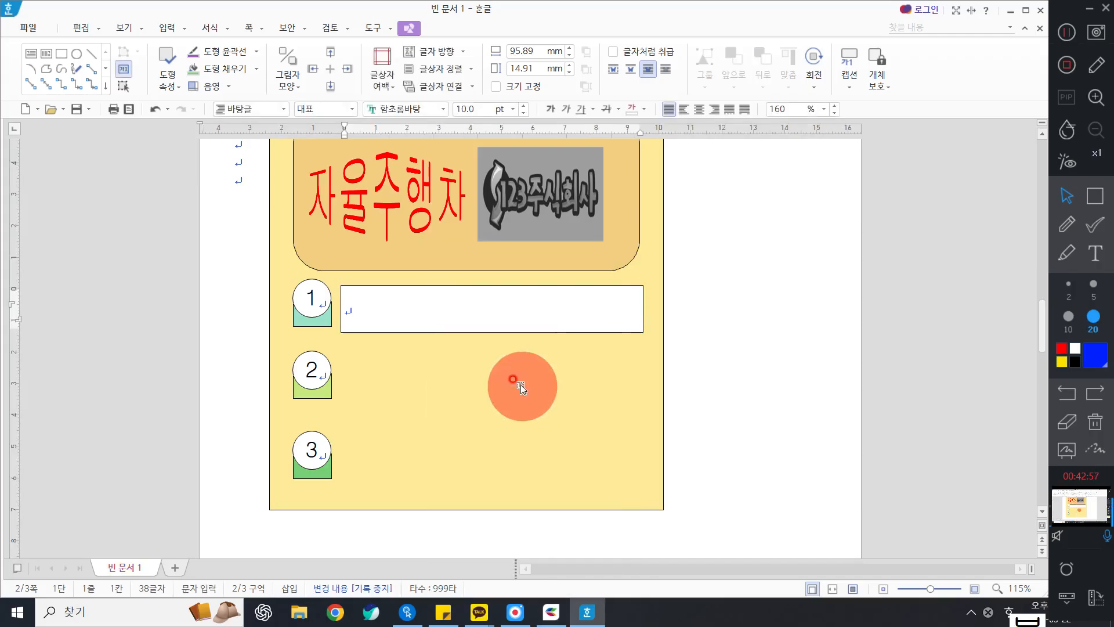
text(라이다 : 주변)
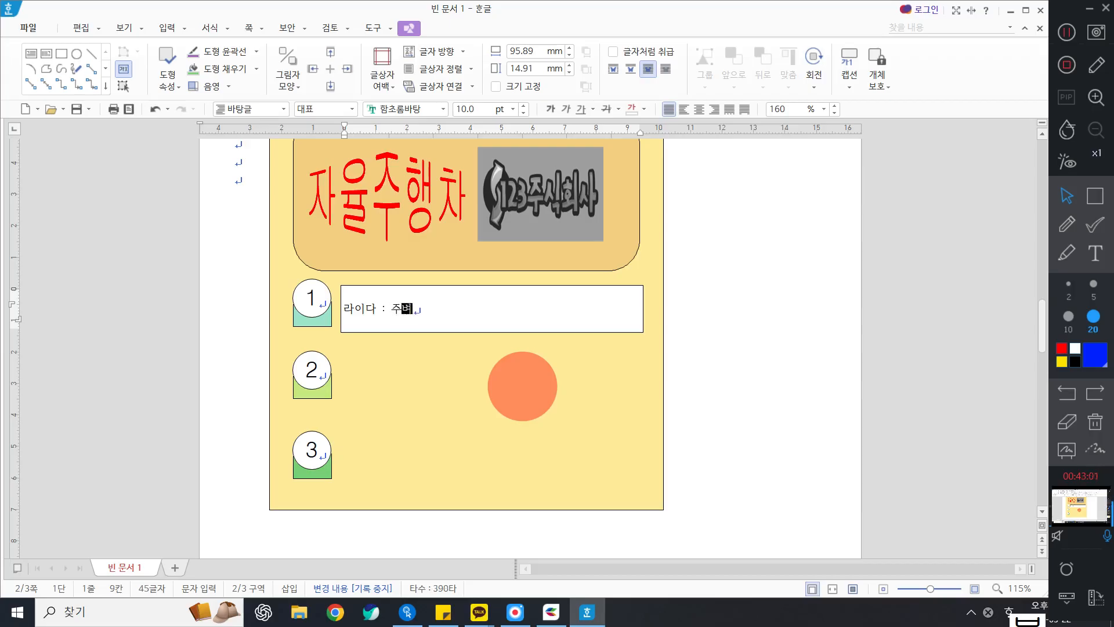
text( 환경 360)
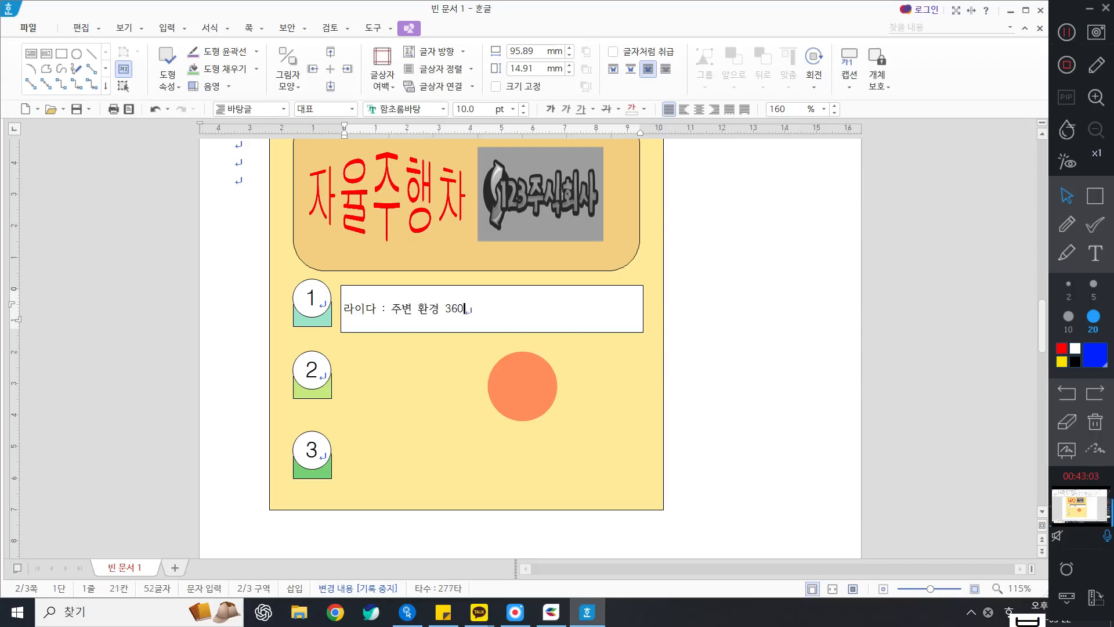
text(도 인식)
- Format all the text in the box beside circle 1 in 돋움 at 18 pt and centre it
key(ctrl+a)
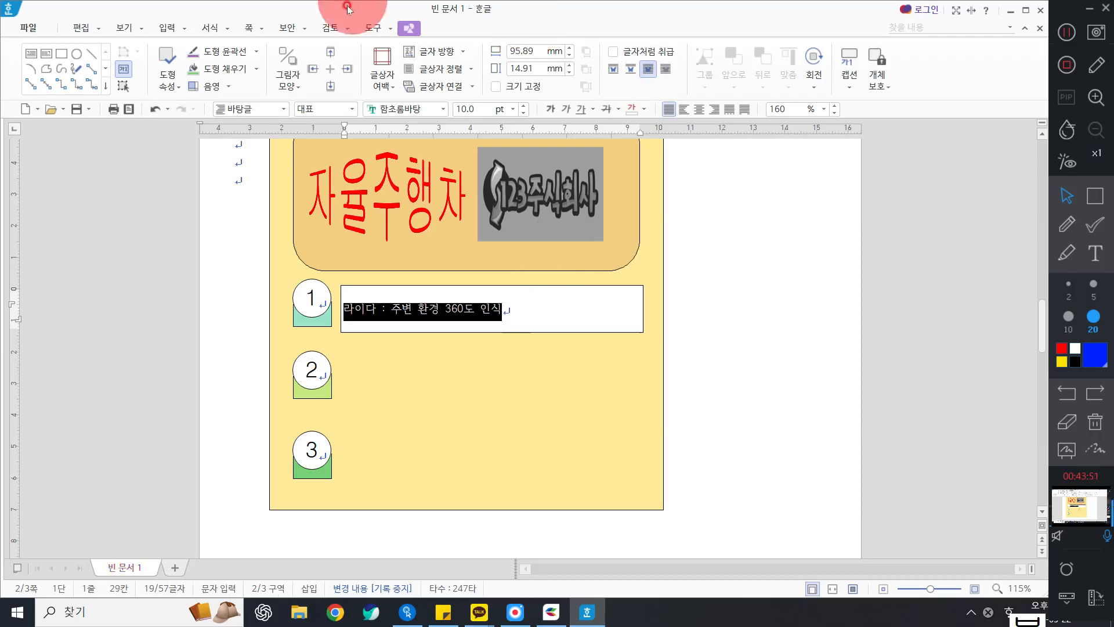
click(433, 107)
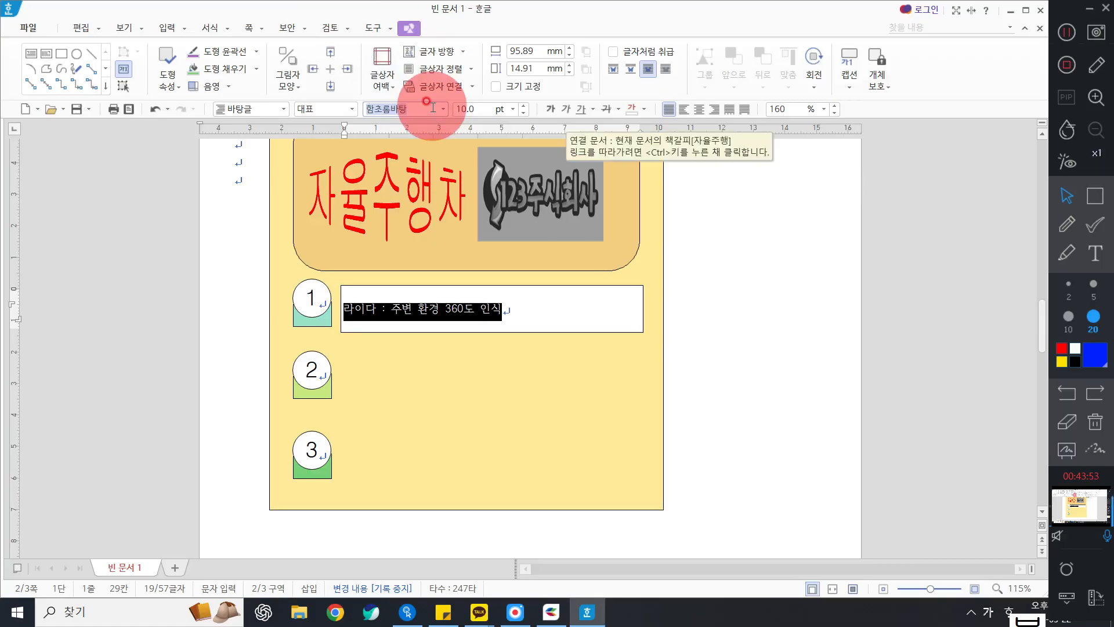
text(돋ㅇ)
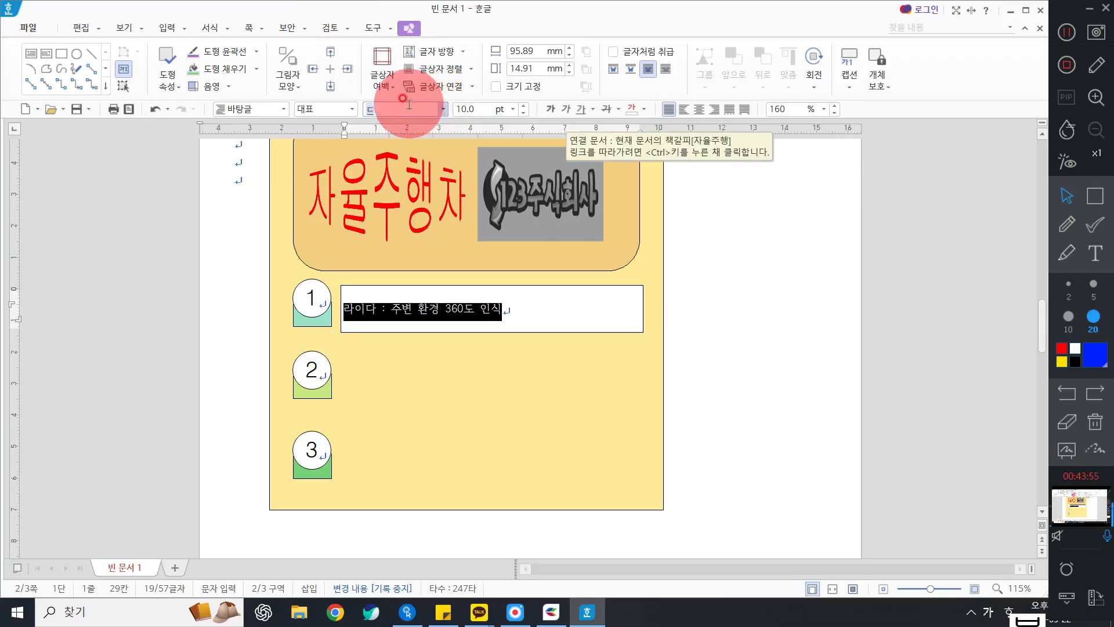
text(ㅜㅁ)
key(Return)
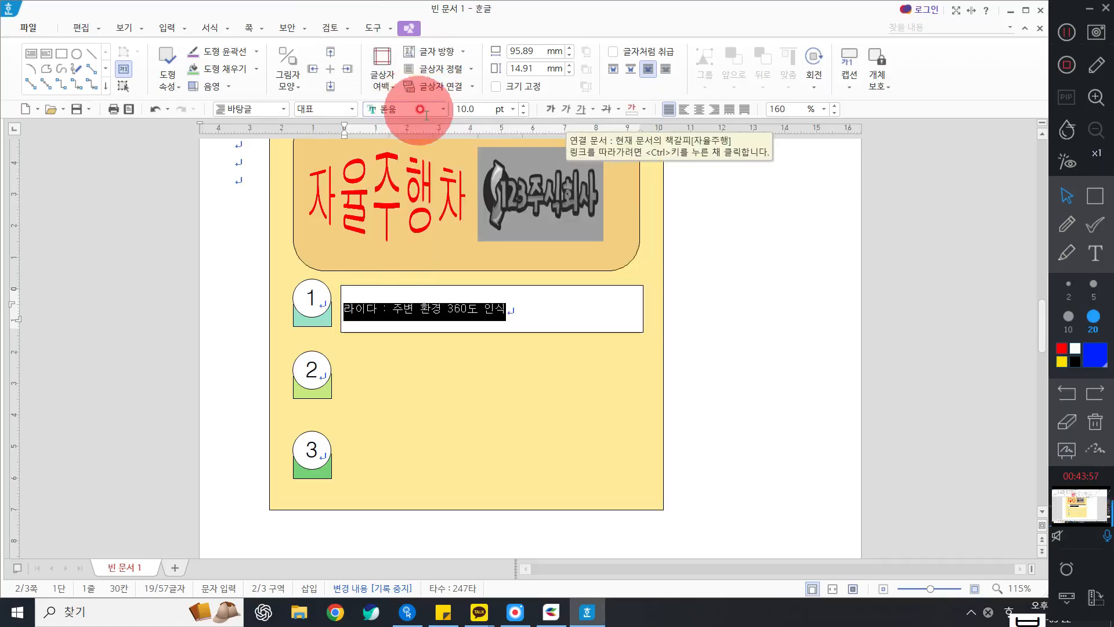
click(460, 109)
text(18)
key(Return)
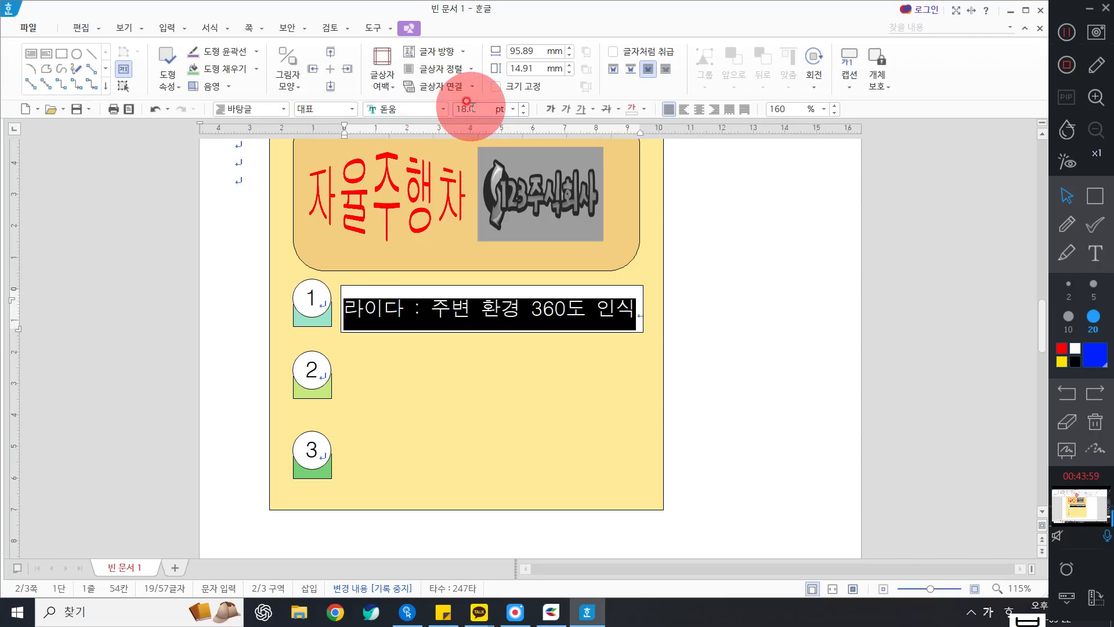
click(701, 110)
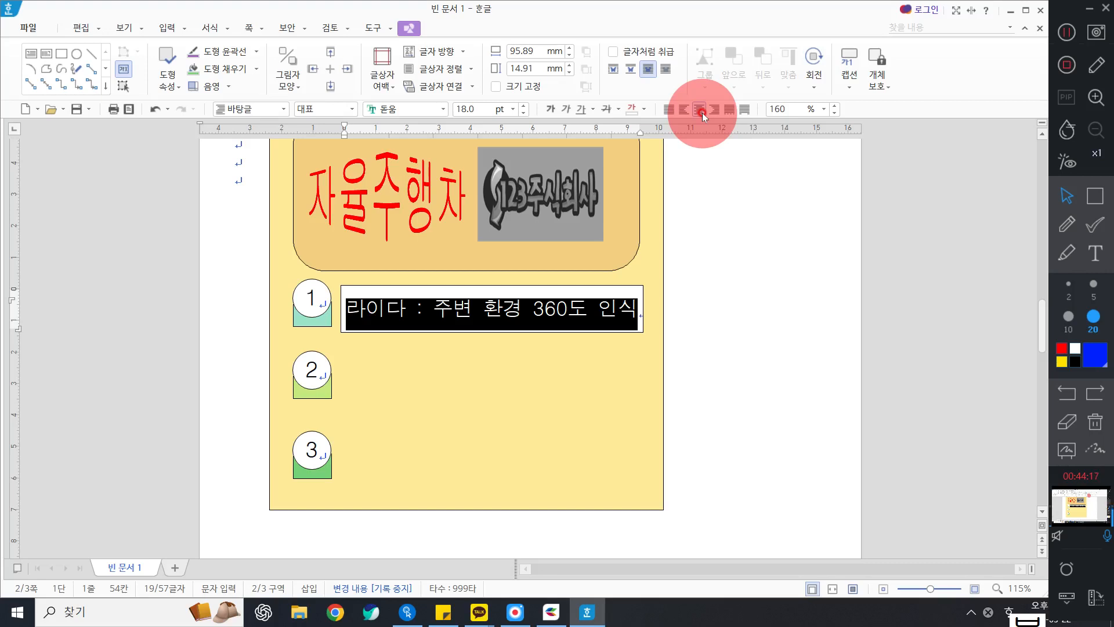
click(702, 113)
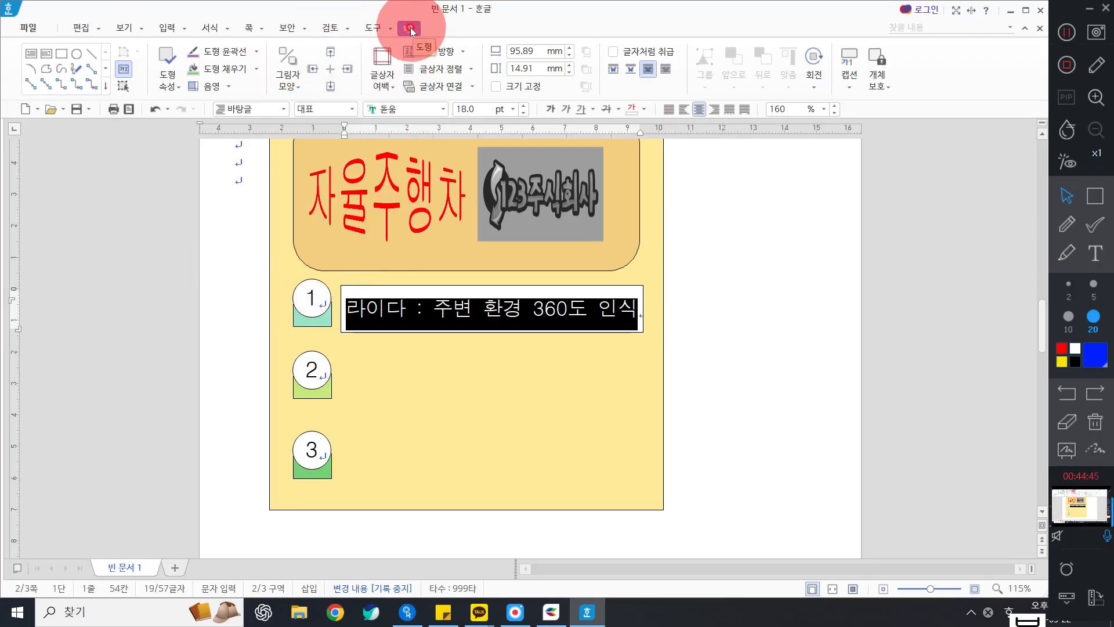
- Give the text box beside circle 1 a dashed outline
click(259, 51)
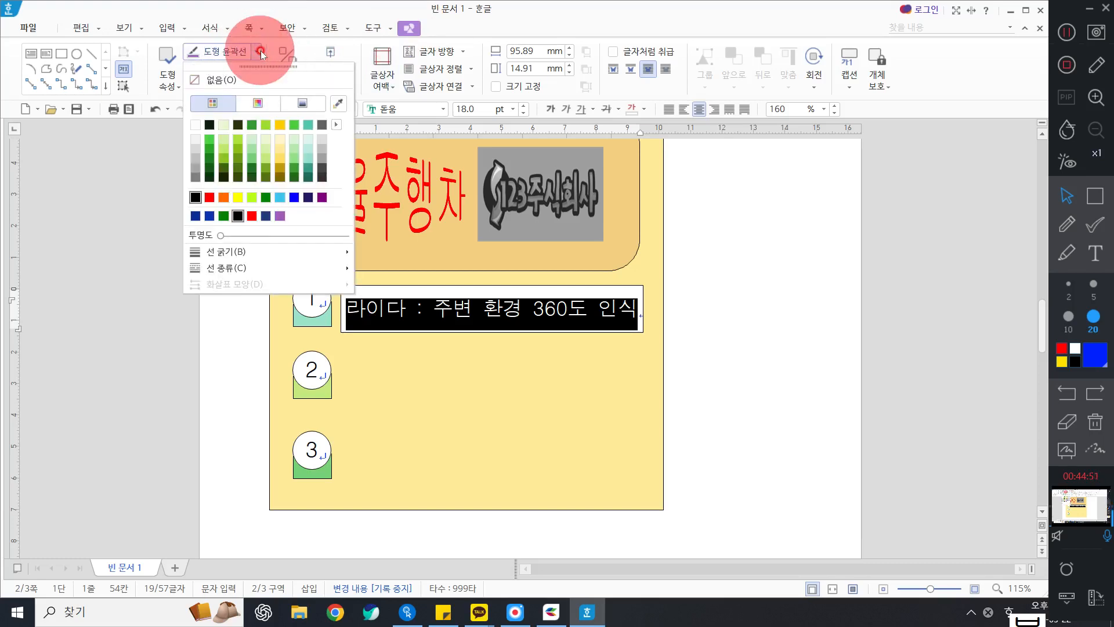
mouse_move(244, 269)
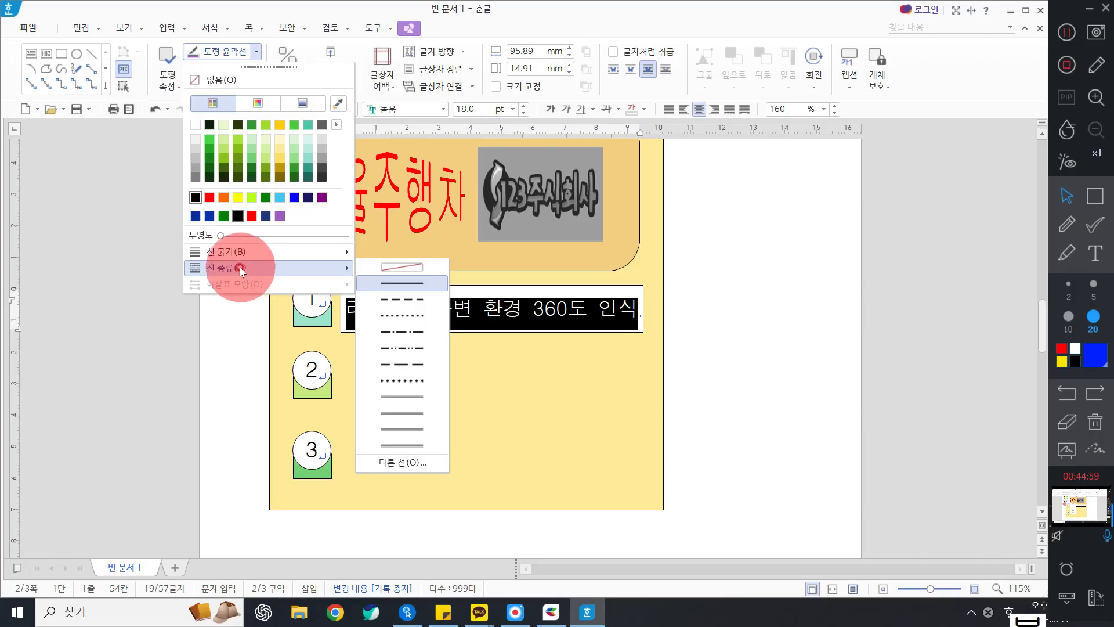
click(398, 302)
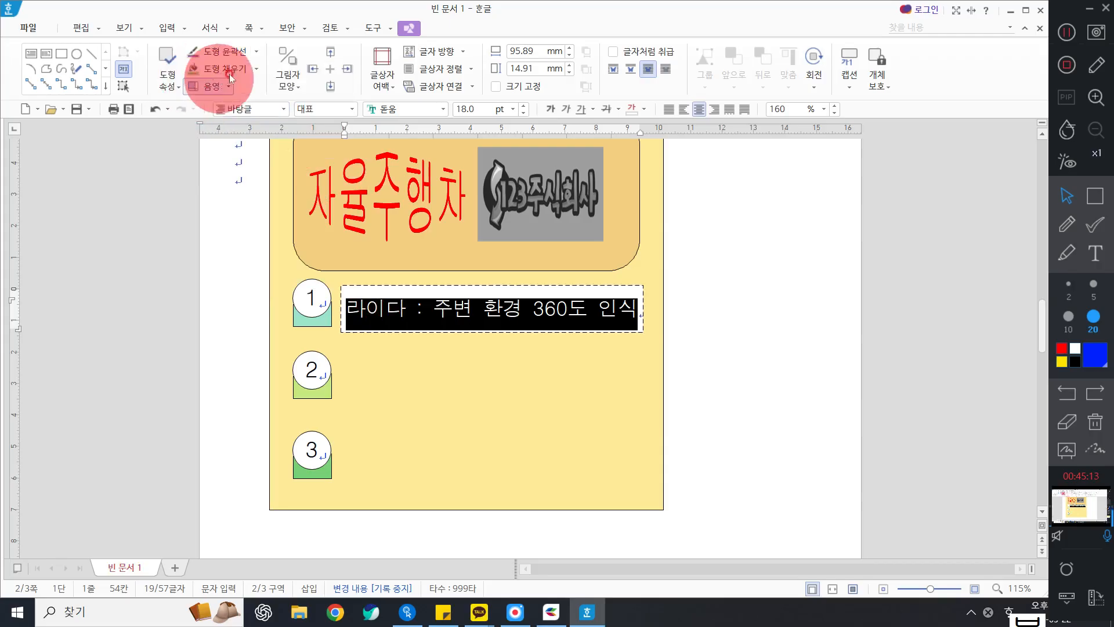
click(258, 52)
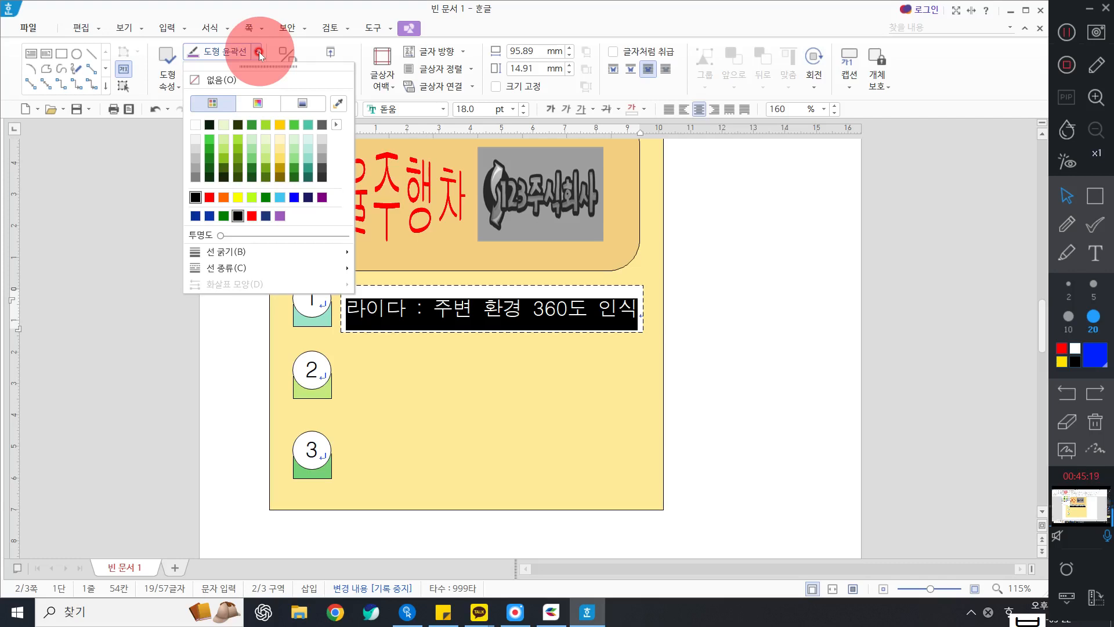
click(258, 54)
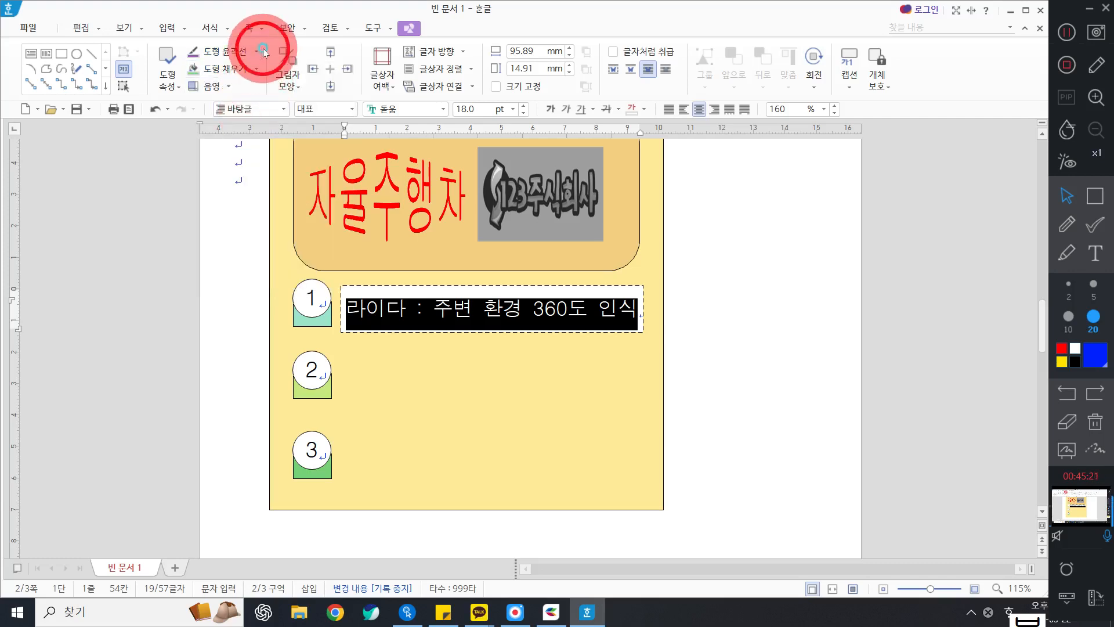
- Reapply the dashed line type to the outline of the 라이다 text box
click(257, 52)
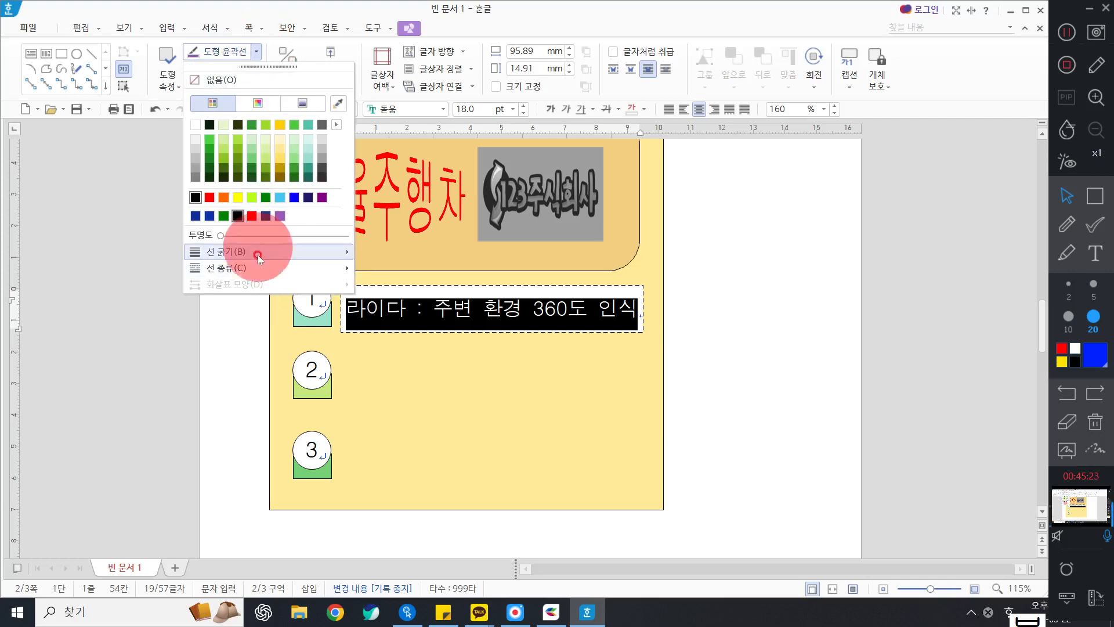
mouse_move(278, 267)
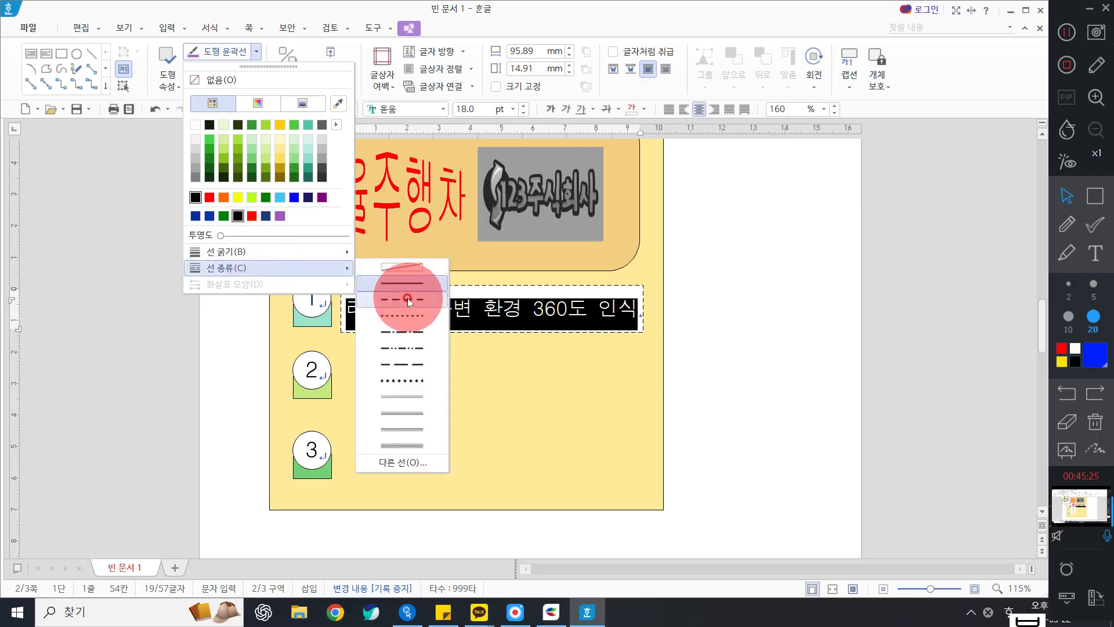
click(405, 319)
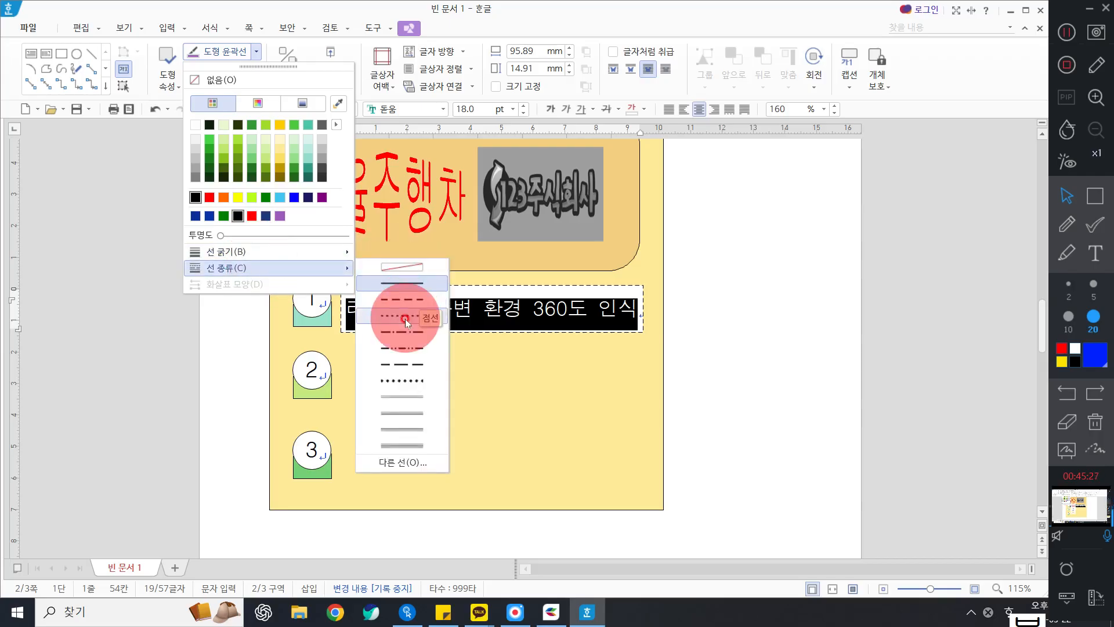
click(405, 300)
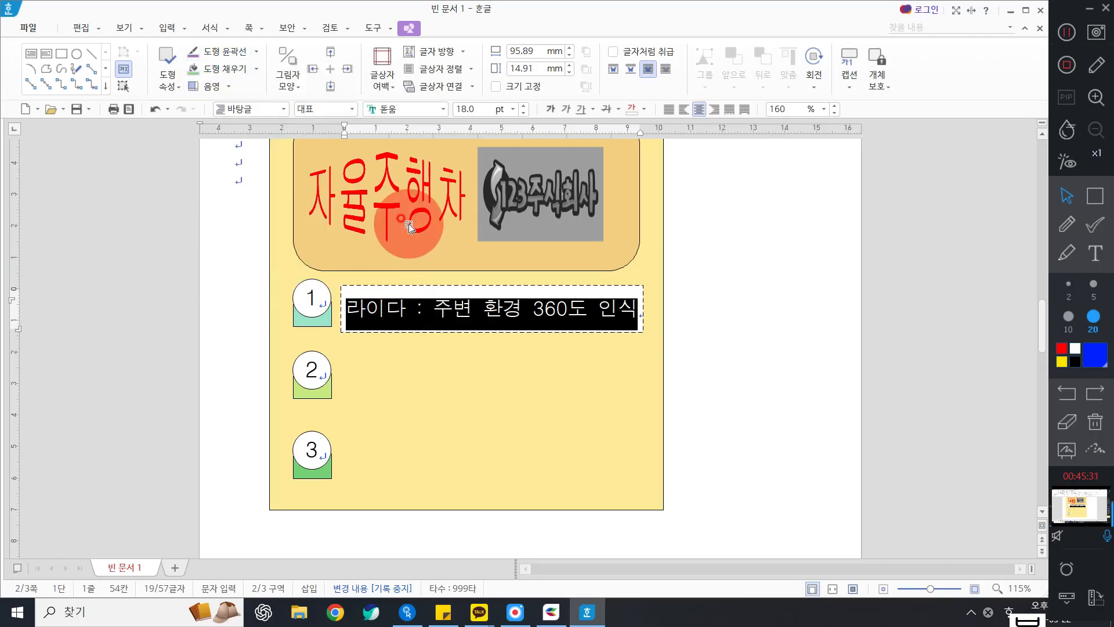
- Remove the fill from the 라이다 text box by setting it to 없음
click(257, 70)
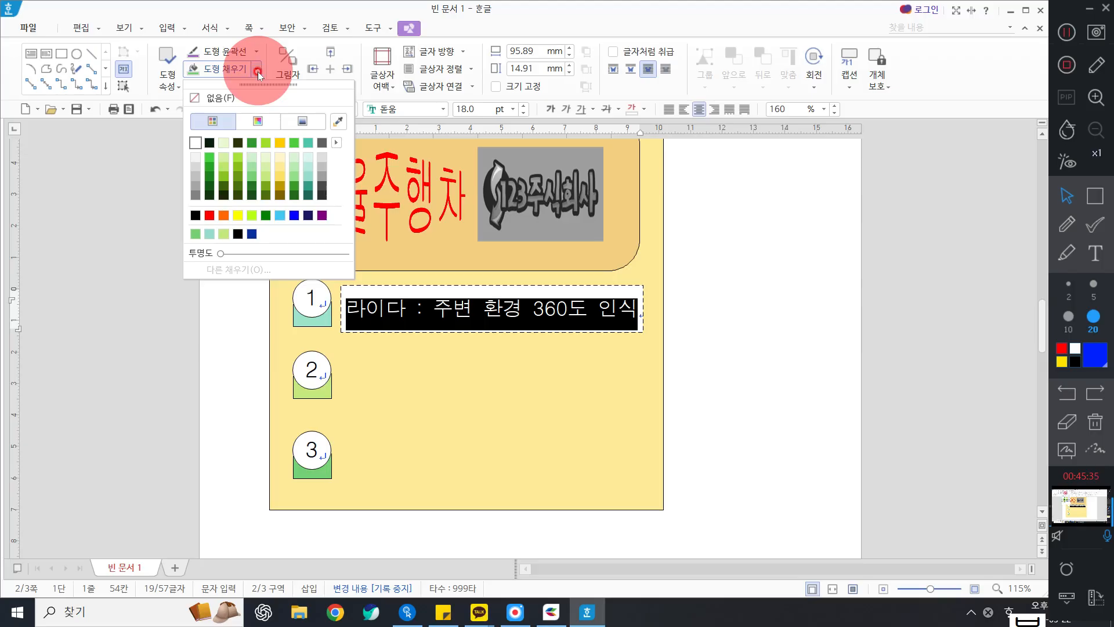
click(266, 103)
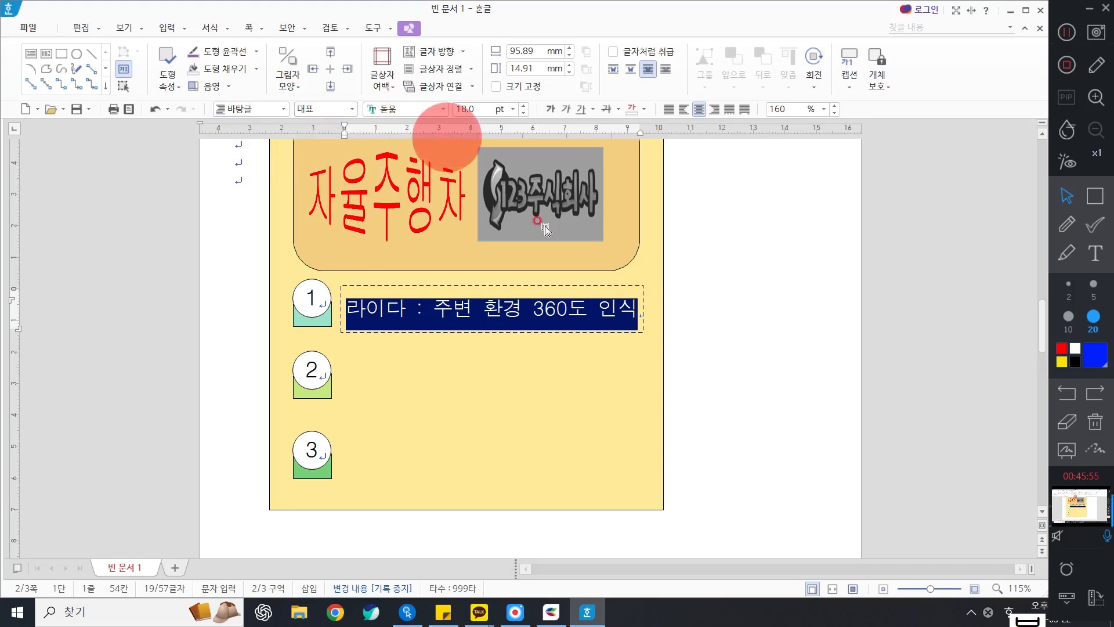
click(506, 324)
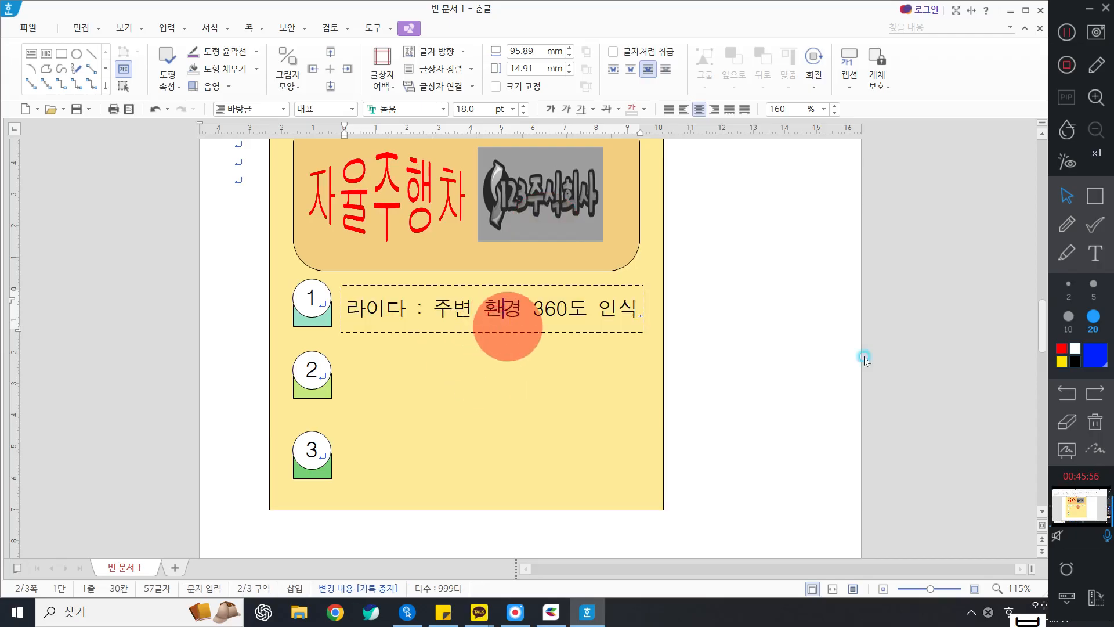
click(260, 74)
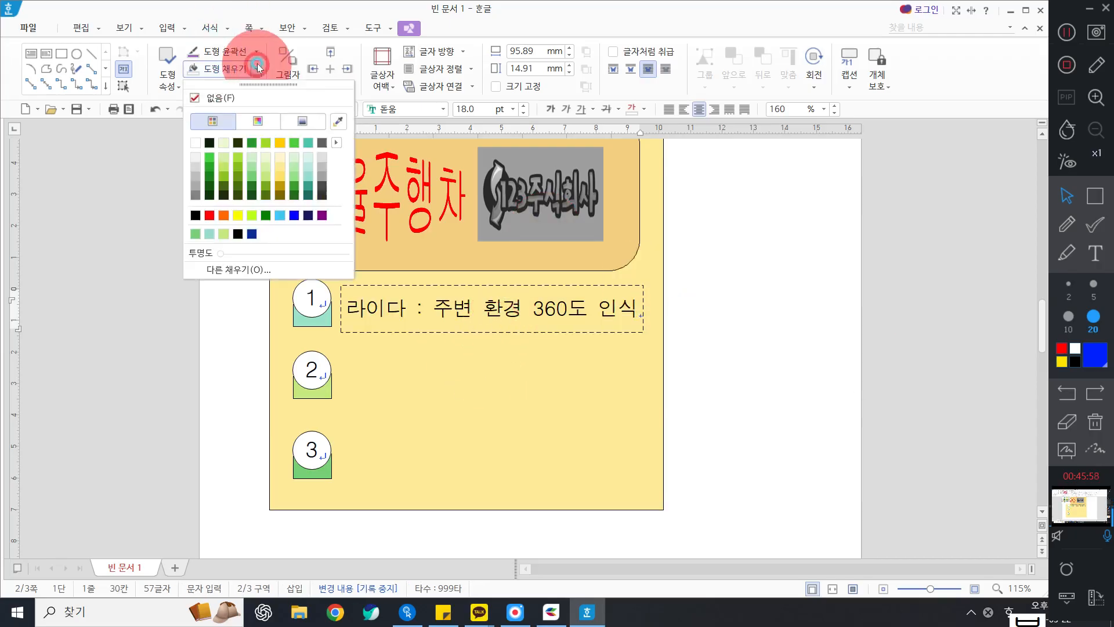
click(230, 99)
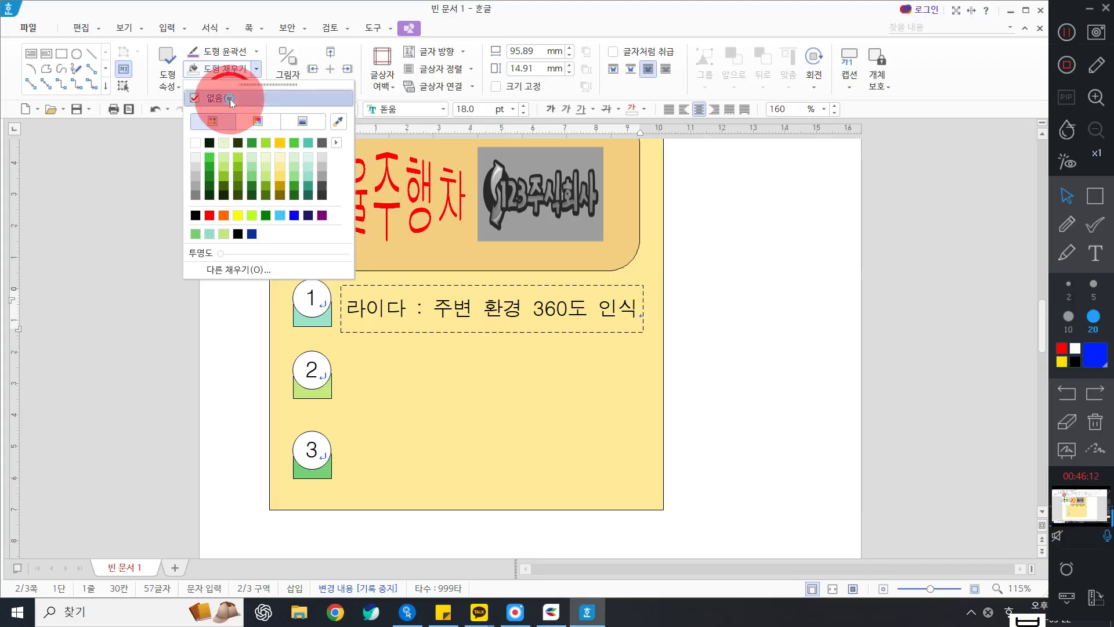
- Copy the dashed 라이다 text box straight down twice, placing one copy beside circle 2 and one beside circle 3
click(479, 300)
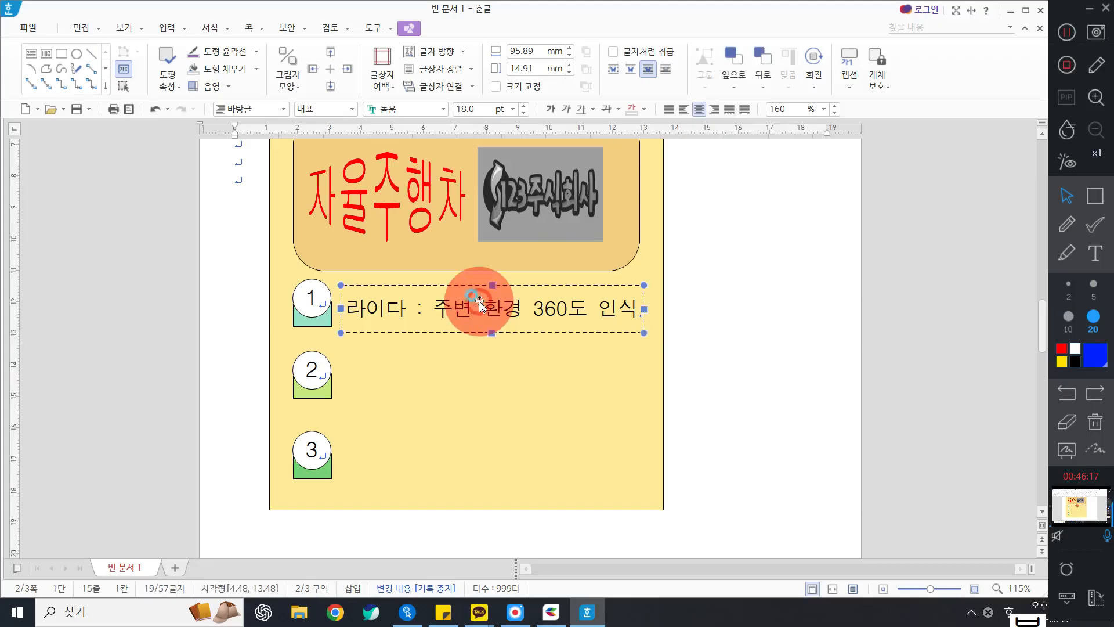
click(479, 302)
click(479, 303)
click(479, 302)
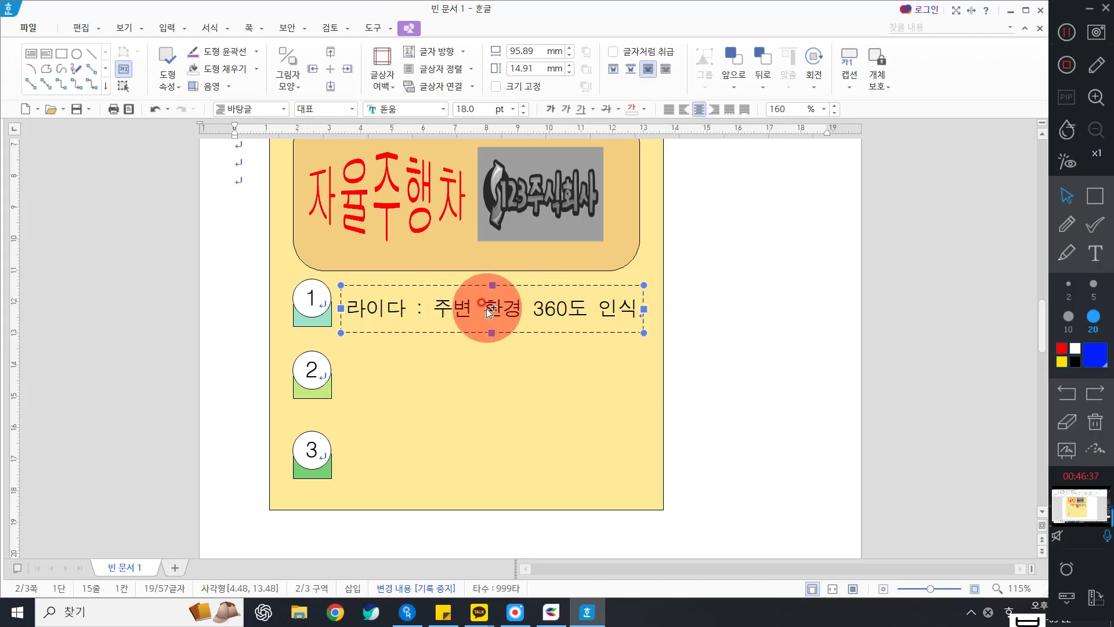
drag(486, 309, 473, 449)
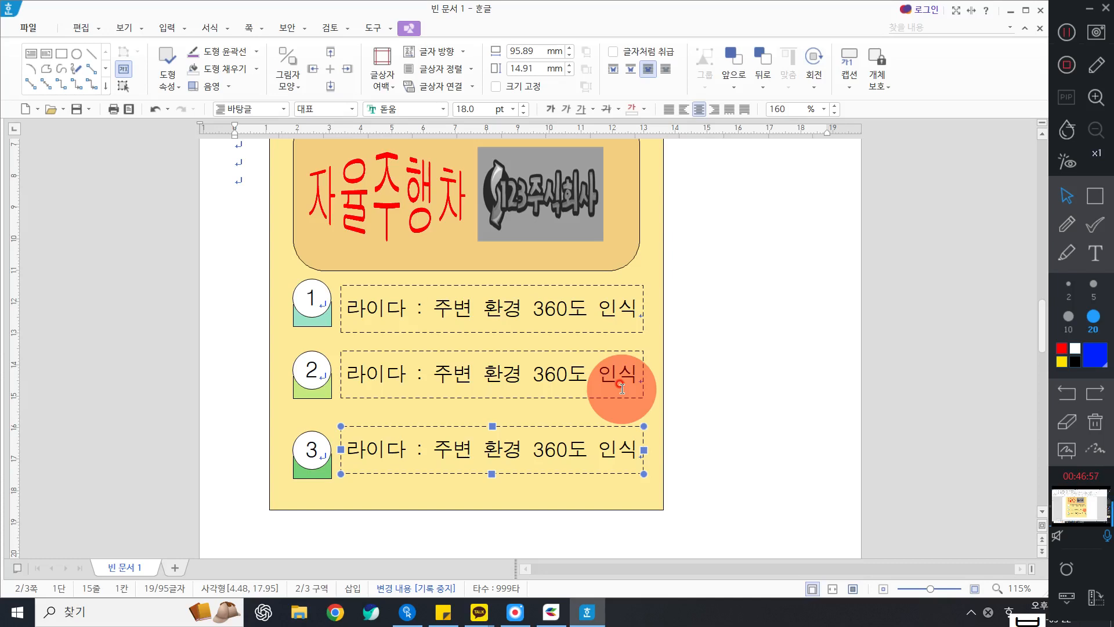
click(716, 385)
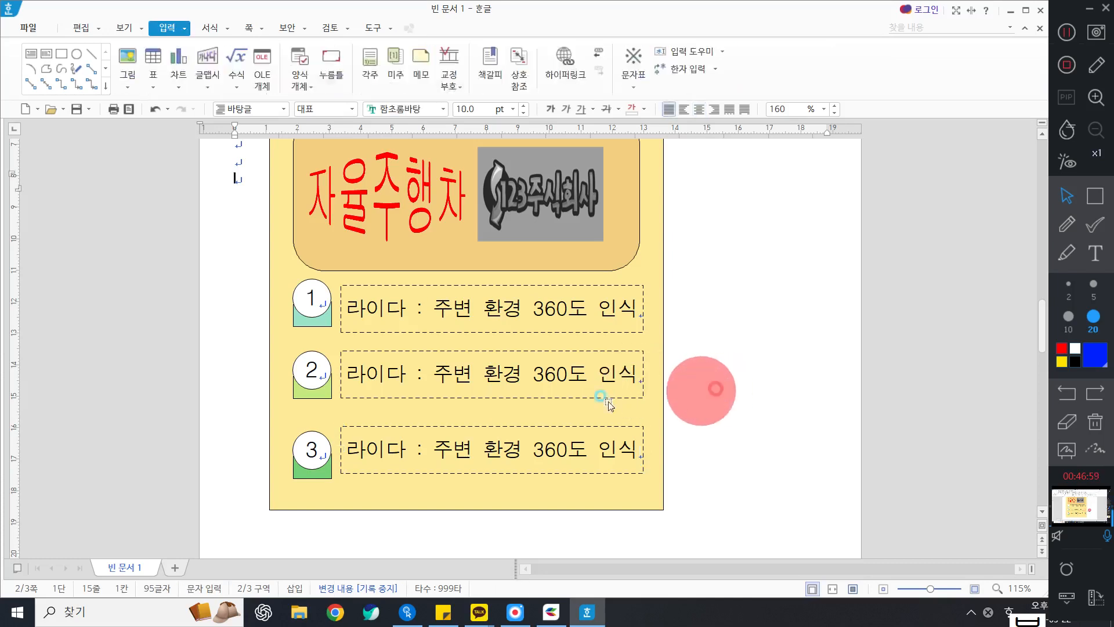
- Replace the text in the box beside circle 2 with "레이더 : 전후방 차량 인식"
click(506, 366)
triple_click(506, 366)
text(레이)
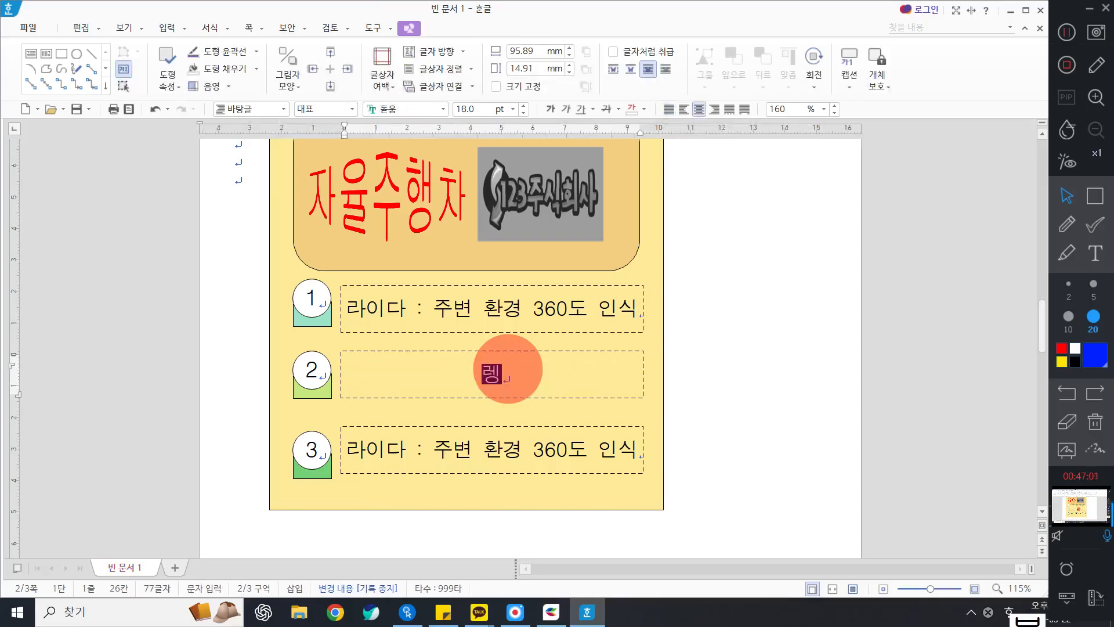
text(더 :)
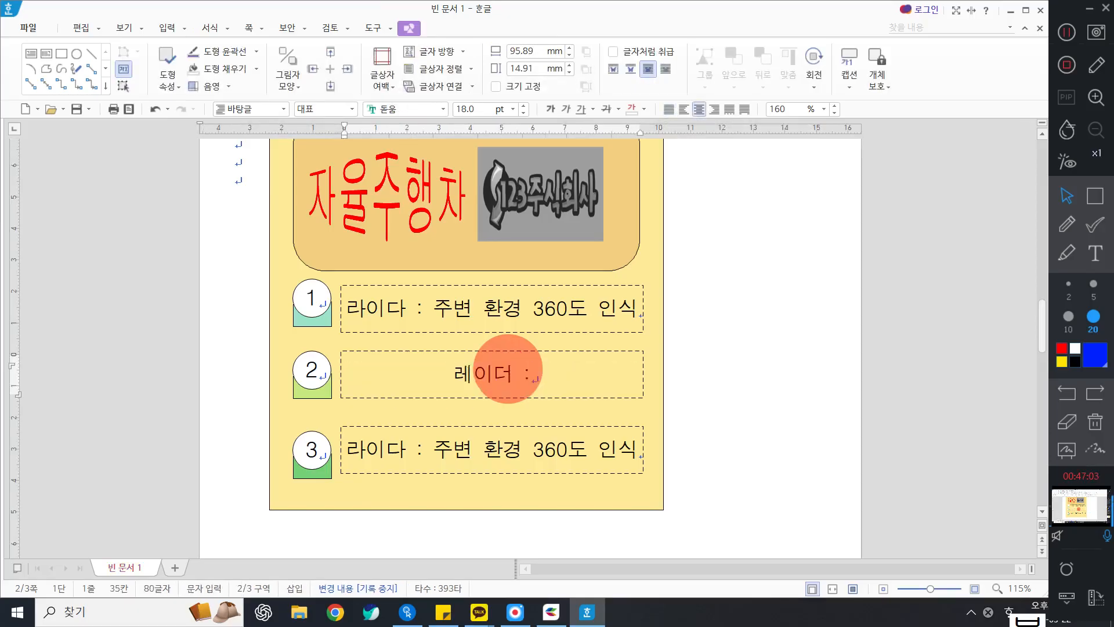
text( ㅈ전후방 ㅊ)
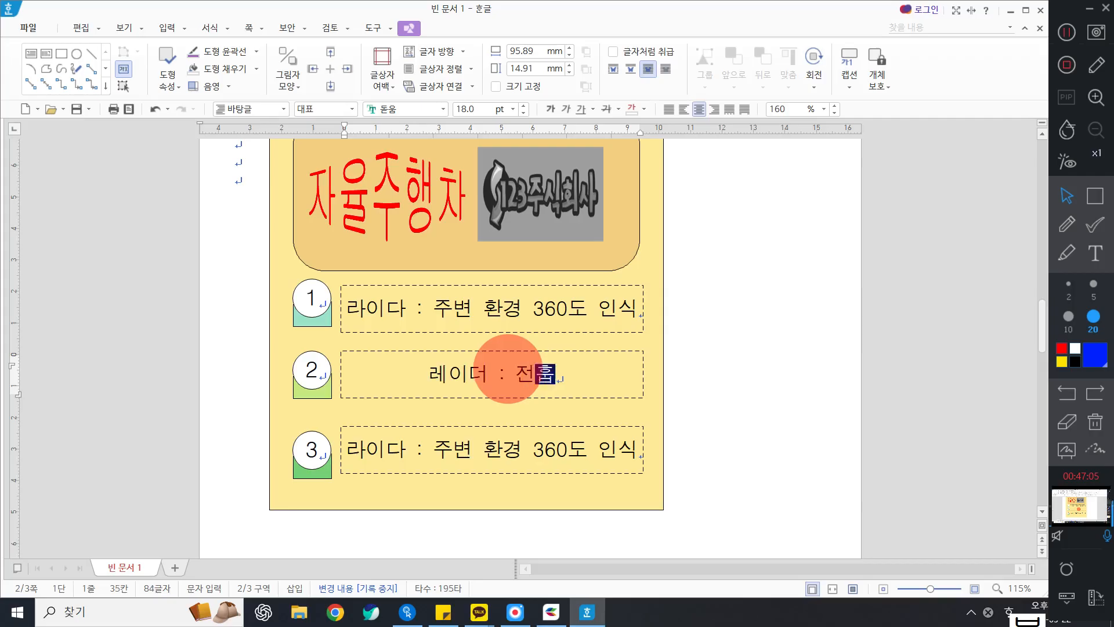
text(차량 인식)
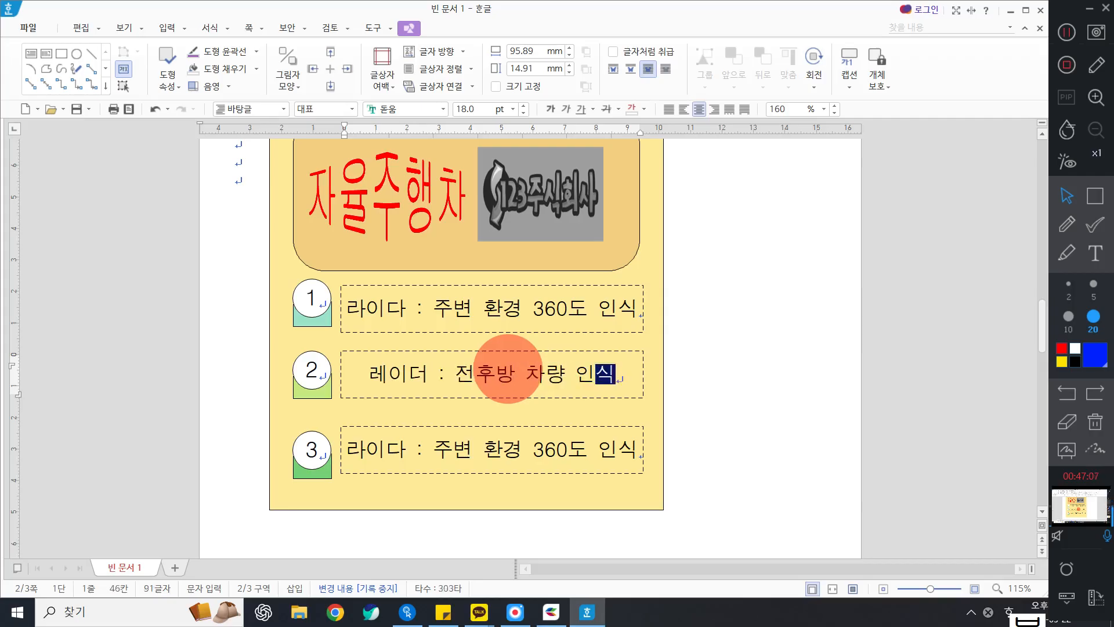
- Replace the text in the box beside circle 3 with "초음파 센서 : 근접차량 인식"
triple_click(521, 453)
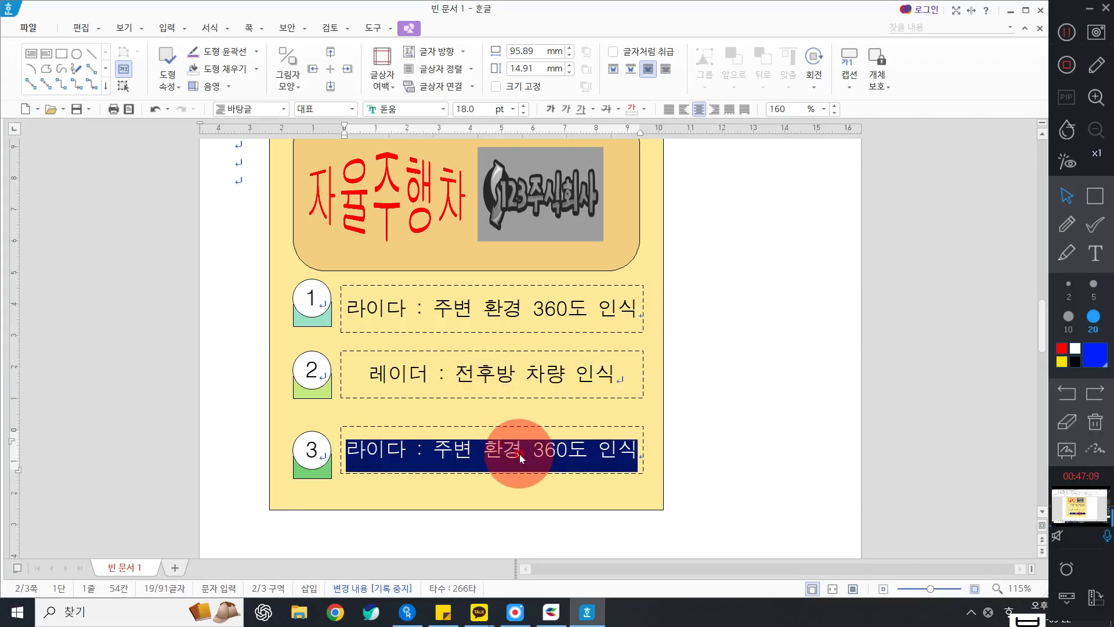
text(초음파 센서 )
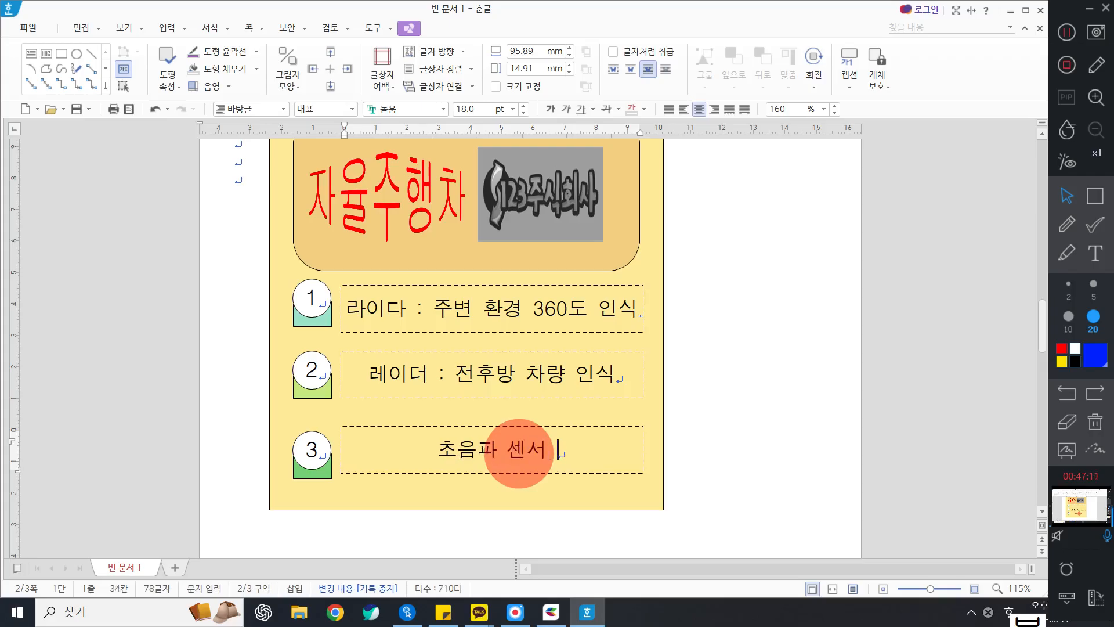
text(: 근접차량 )
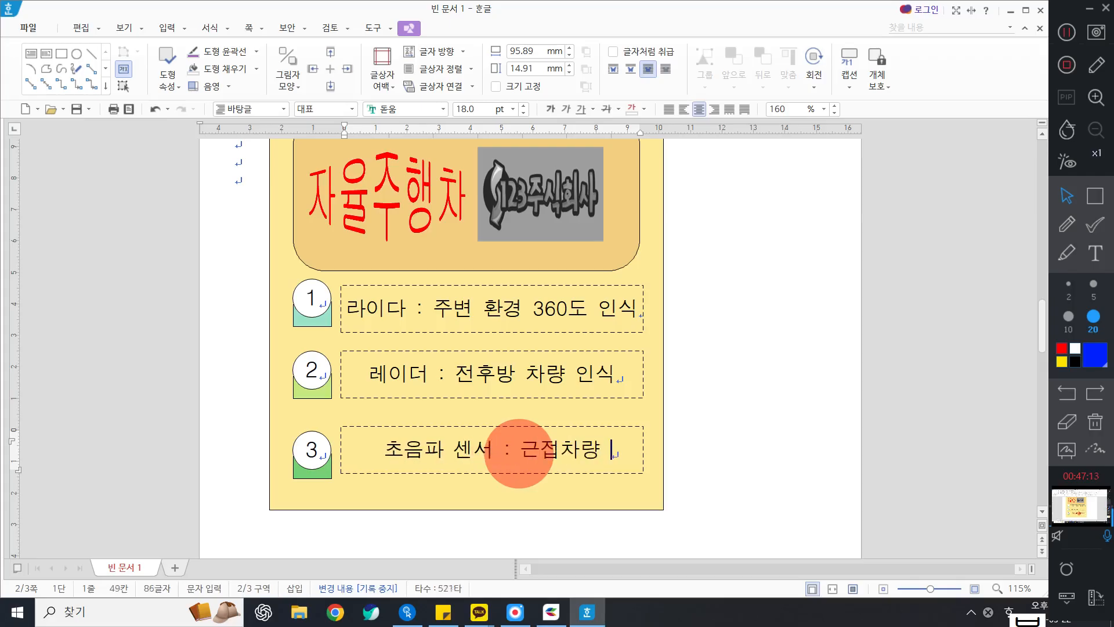
text(인식)
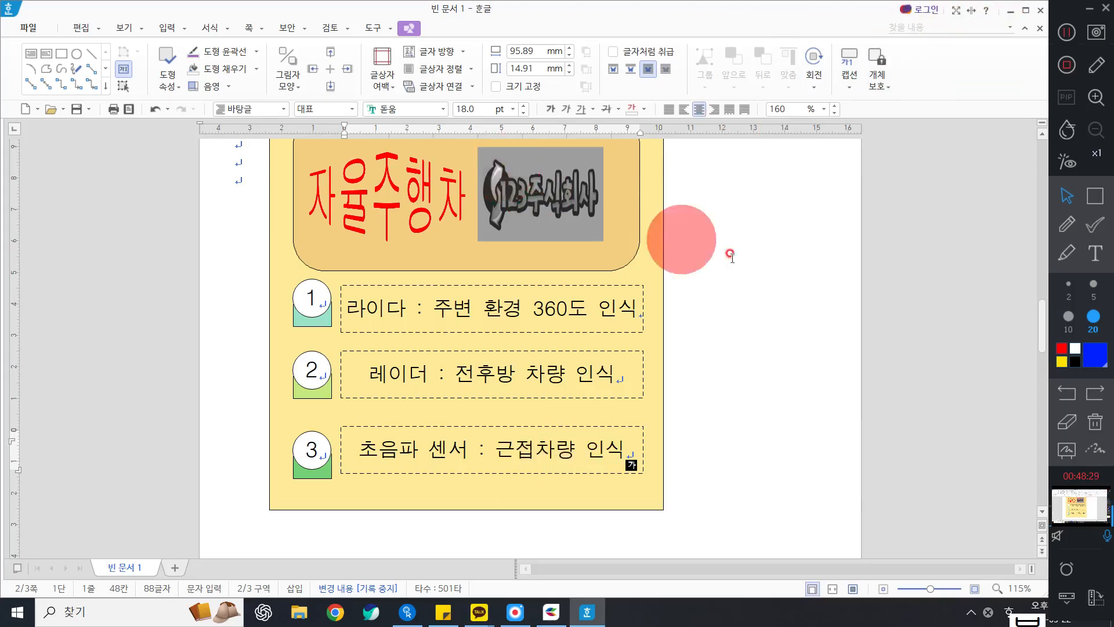
- Review the whole page 2 drawing, from the blue title shape and logo to the three numbered labels and their dashed text boxes
scroll(683, 281, up, 5)
scroll(684, 283, down, 6)
scroll(726, 279, up, 4)
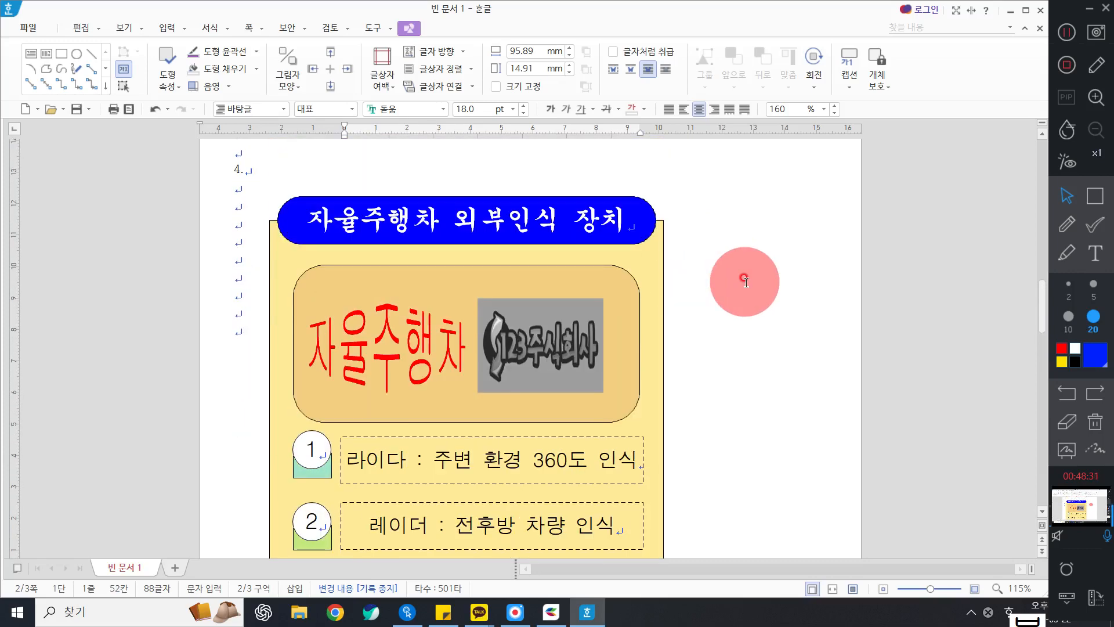
scroll(726, 249, down, 2)
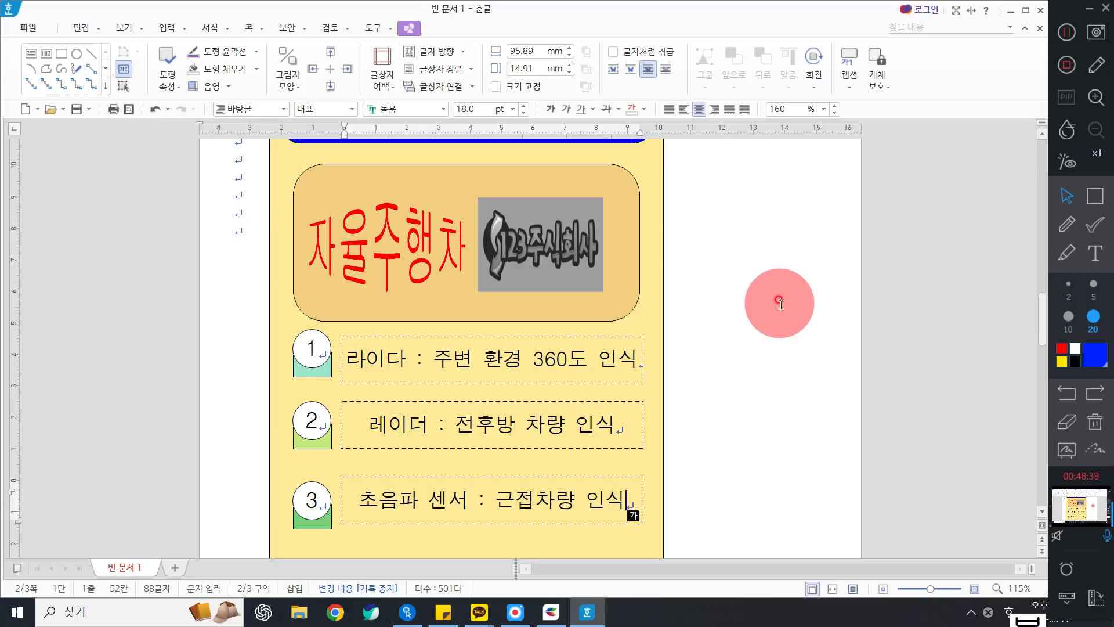
scroll(801, 298, down, 3)
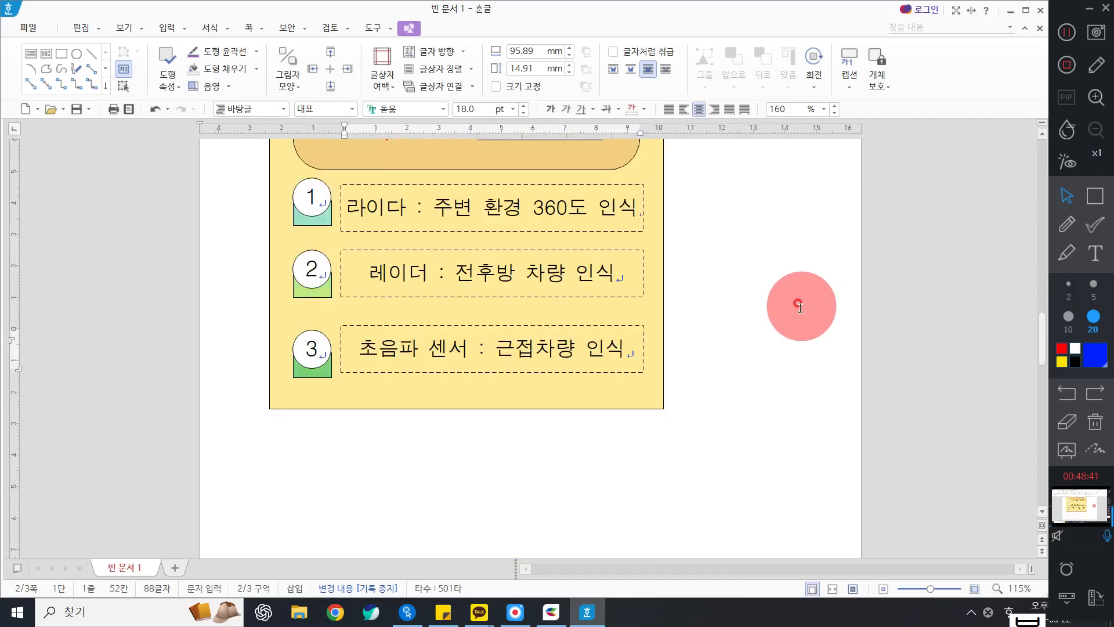
scroll(801, 304, up, 2)
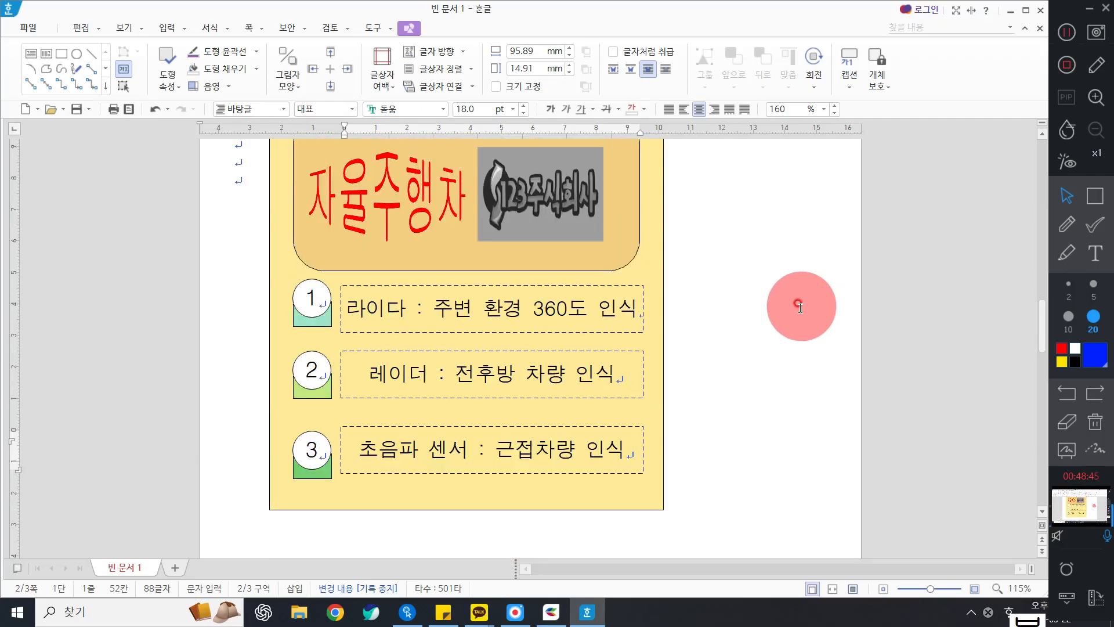
key(Hangul)
scroll(798, 308, up, 3)
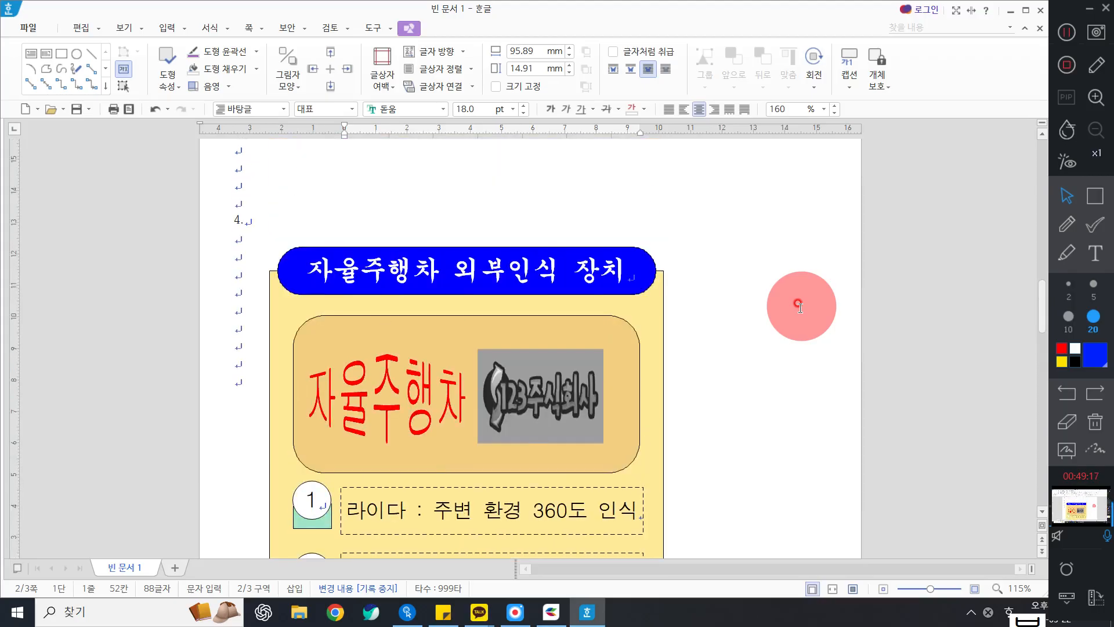
scroll(767, 308, down, 3)
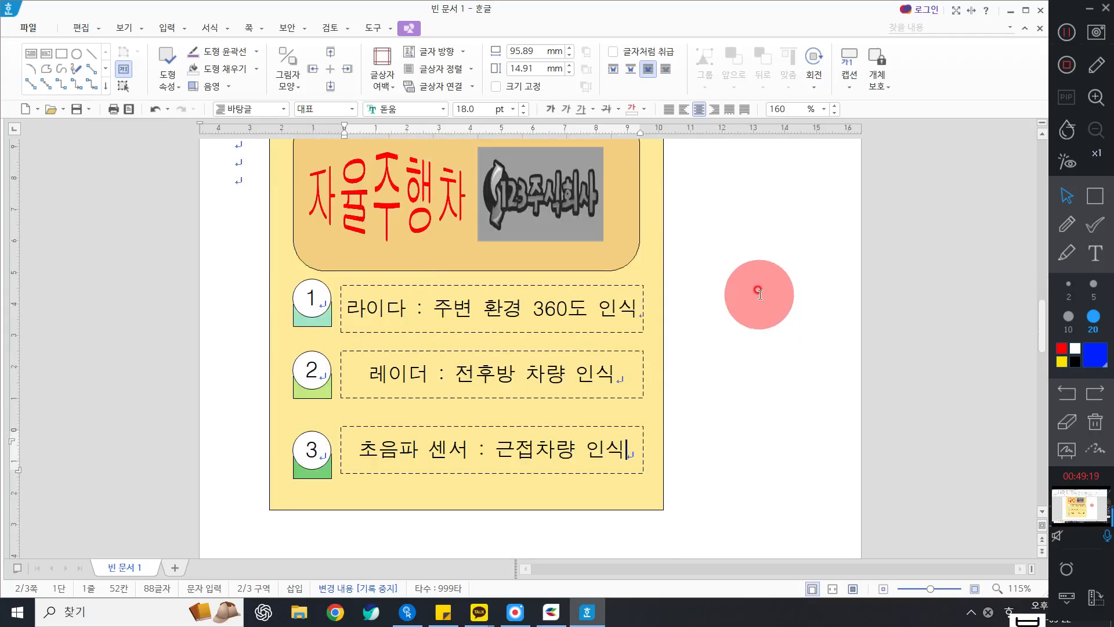
click(737, 275)
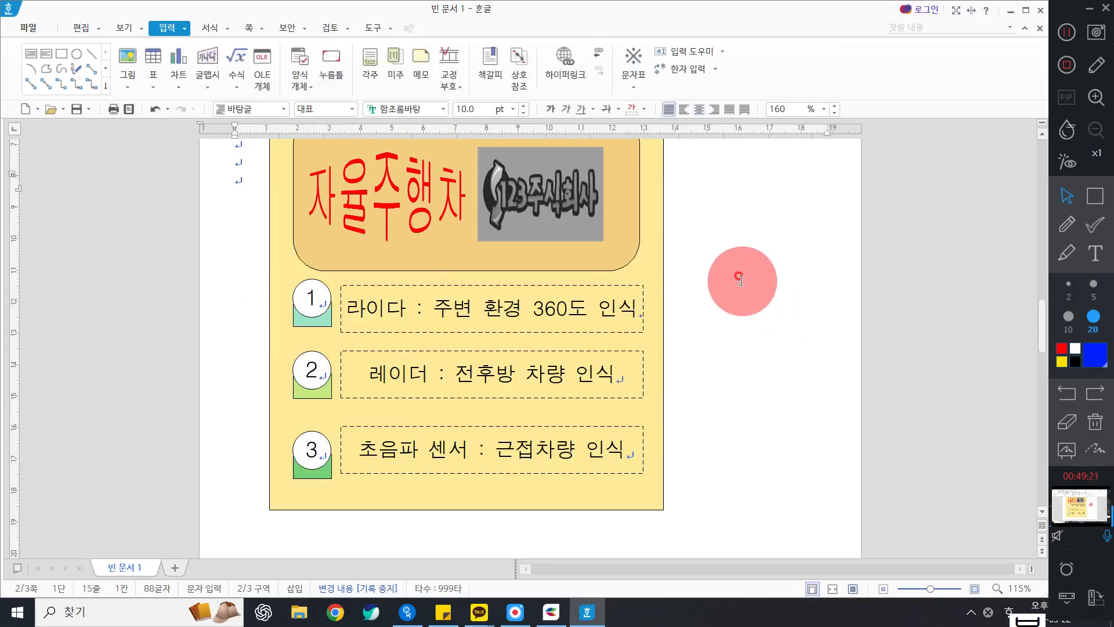
scroll(739, 278, up, 5)
scroll(740, 280, down, 7)
scroll(746, 282, up, 3)
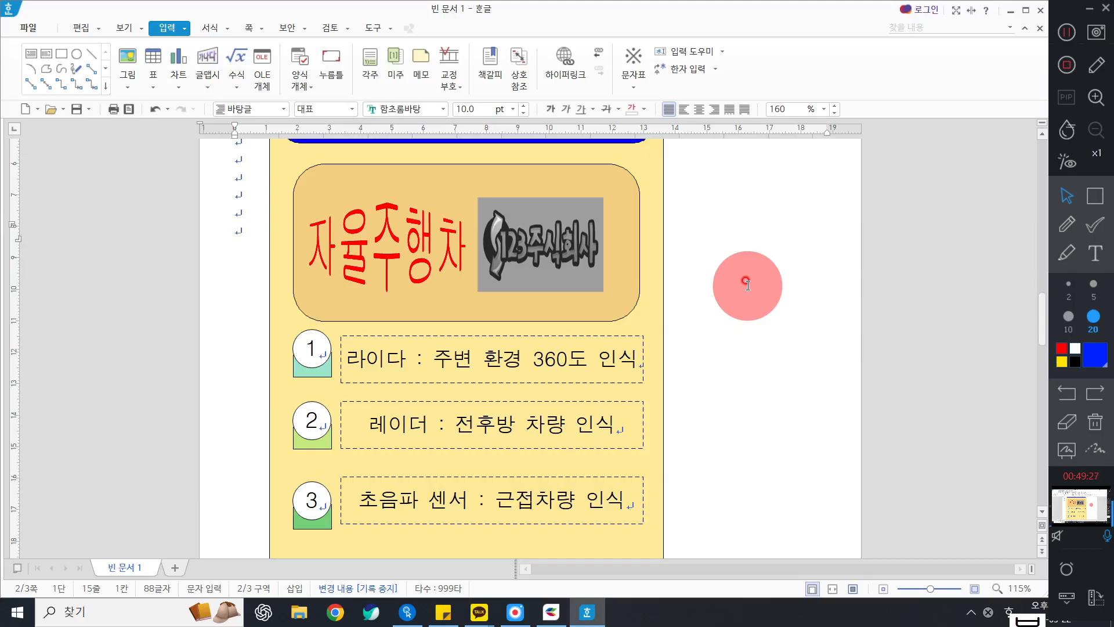
key(Hangul)
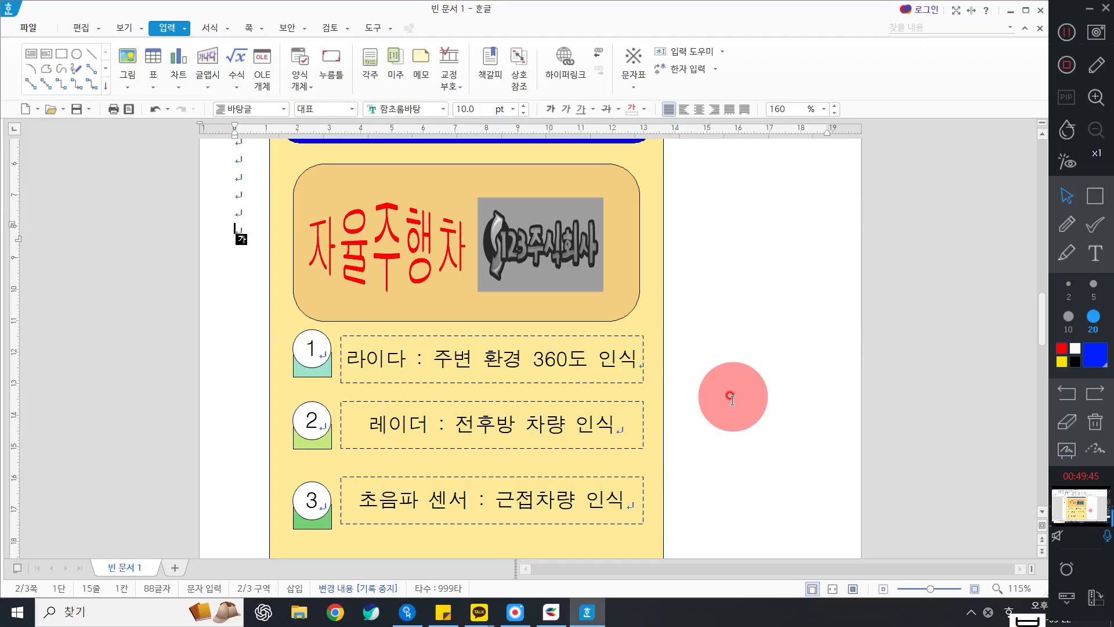
scroll(671, 373, up, 5)
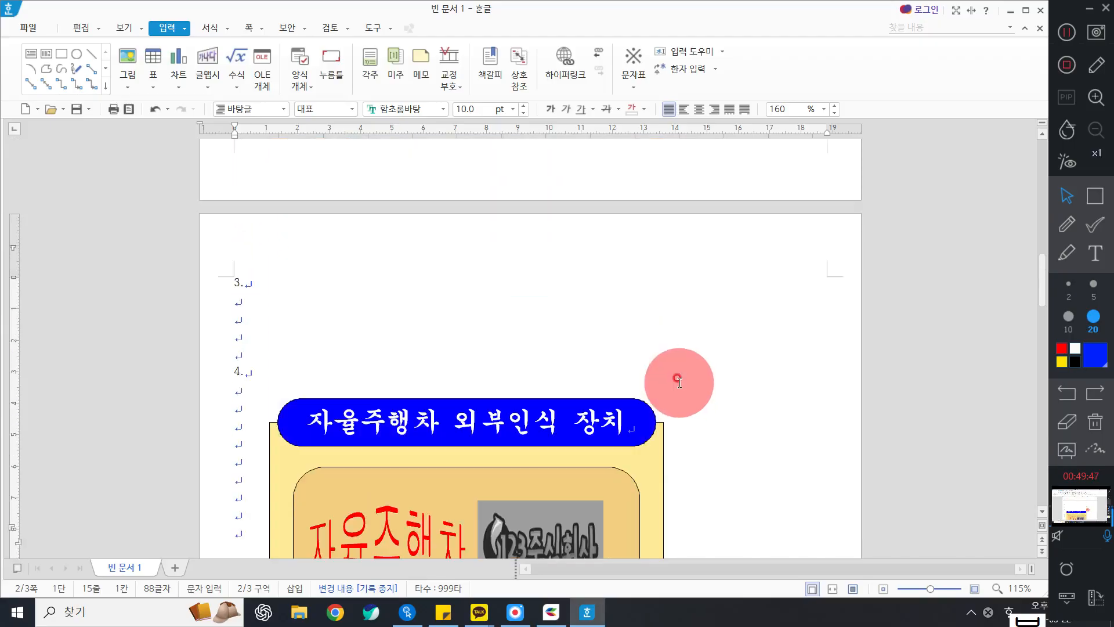
scroll(673, 377, down, 7)
scroll(673, 374, up, 4)
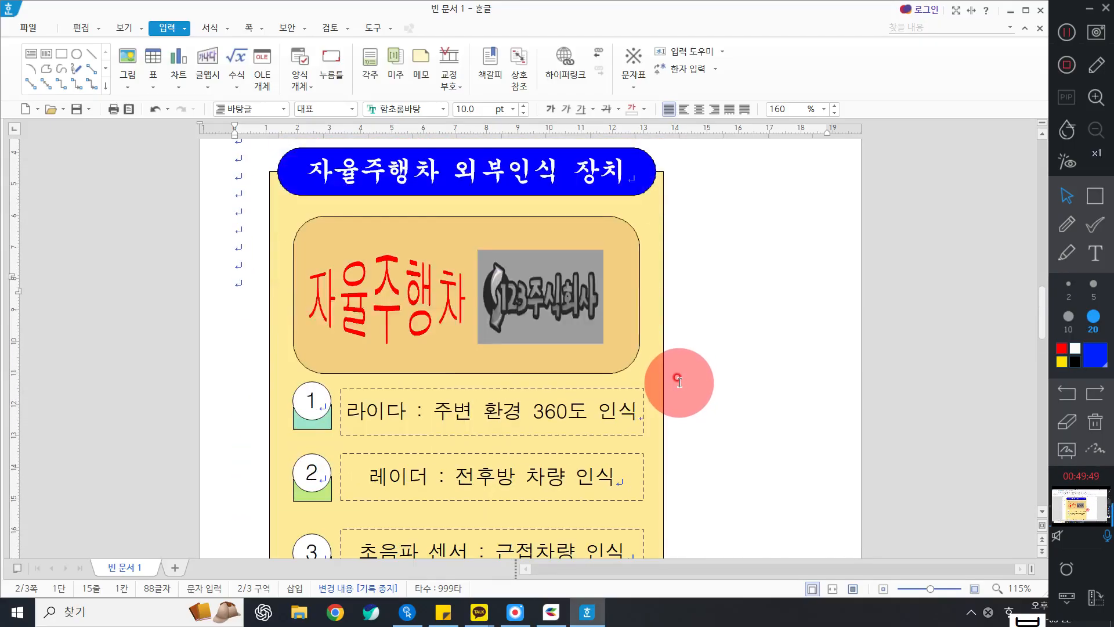
scroll(580, 376, down, 4)
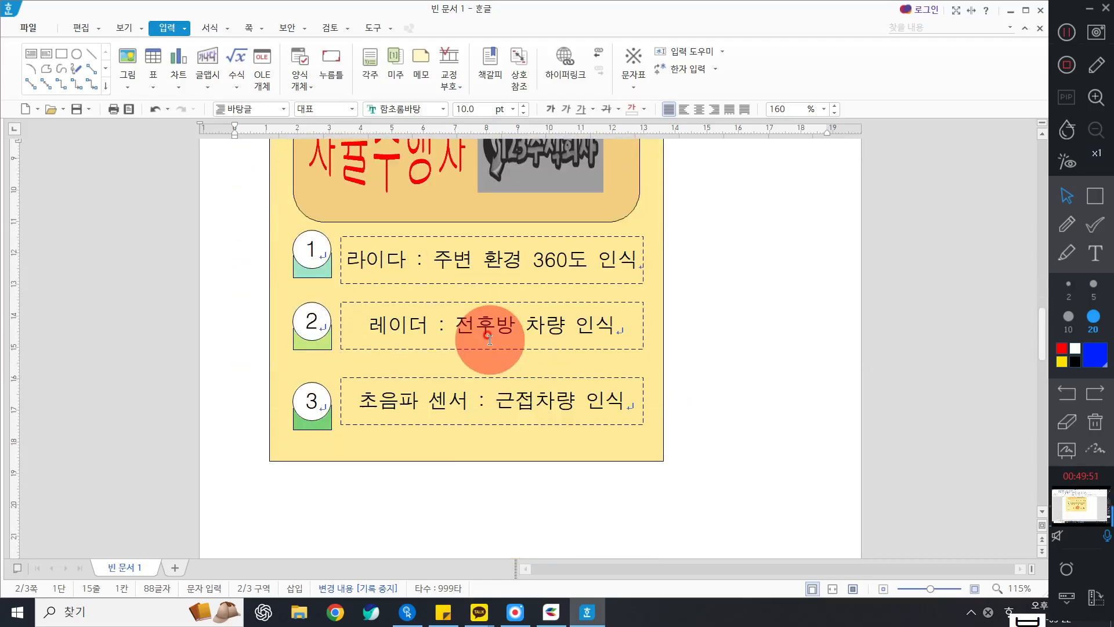
scroll(492, 323, up, 4)
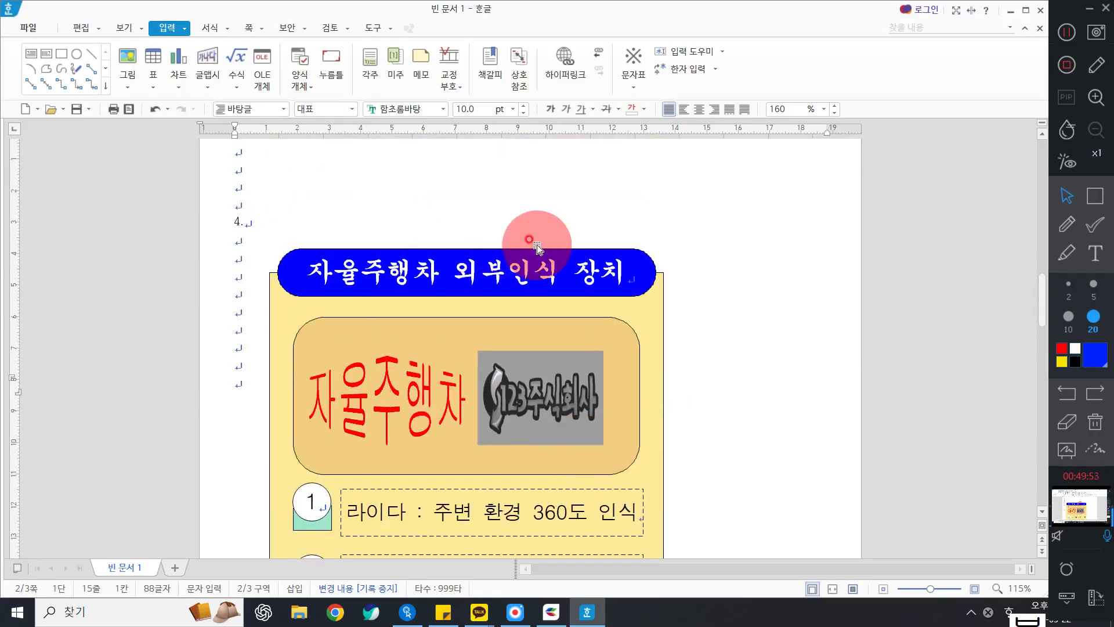